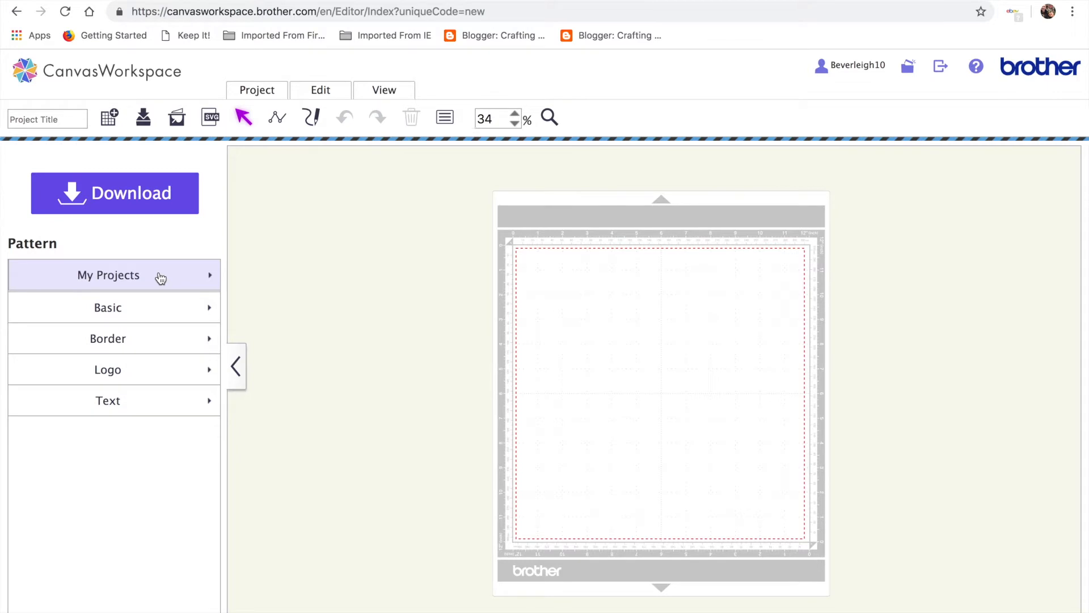
Insert the pilgrim girl design from My Projects and delete the stray hand beside the mat
click(161, 278)
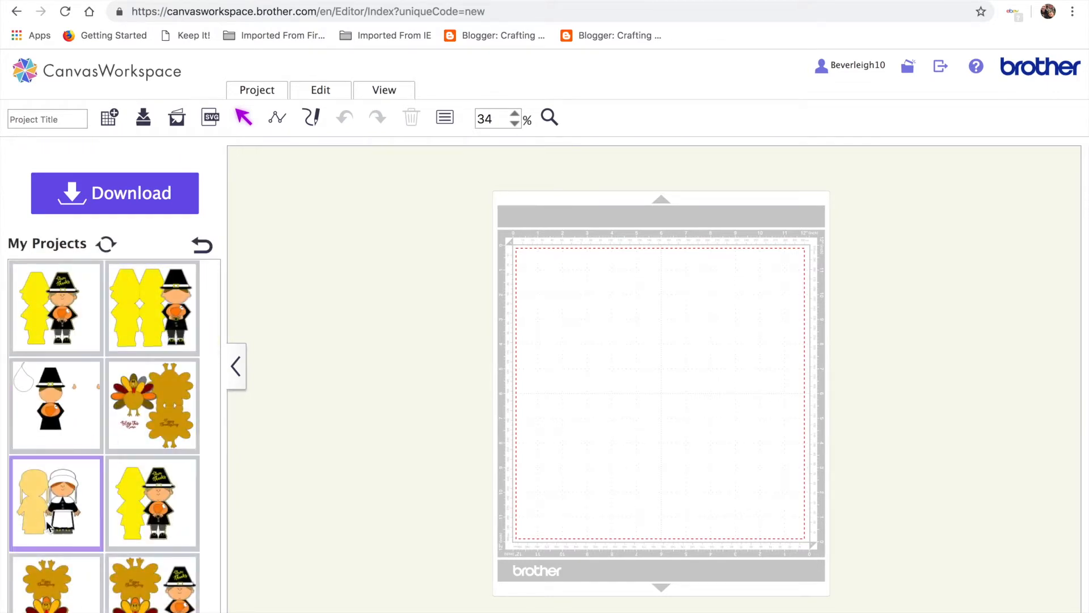
click(52, 507)
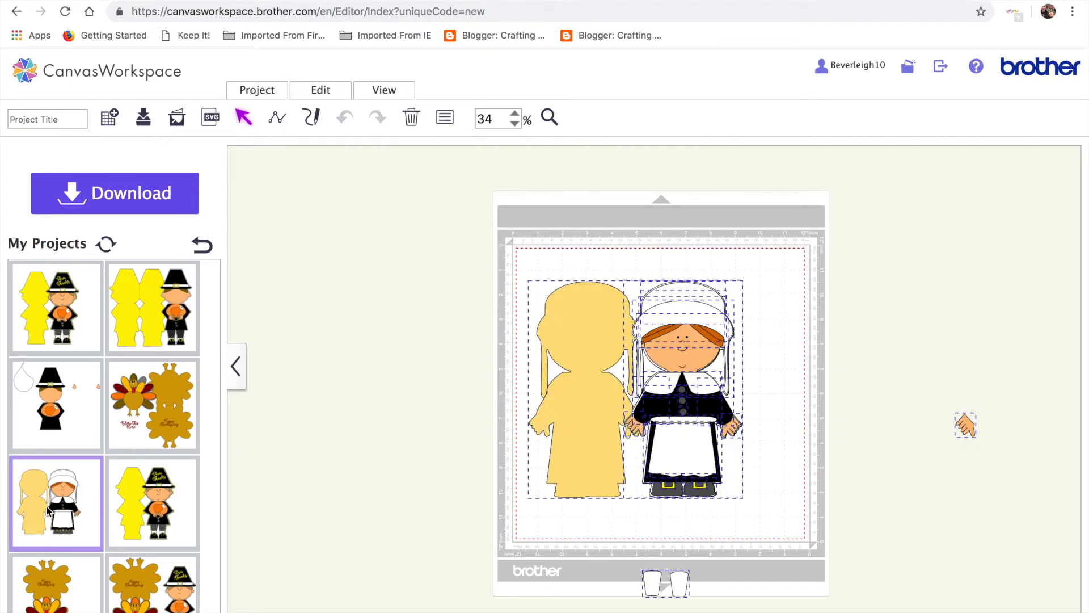
click(513, 409)
drag(479, 267, 754, 508)
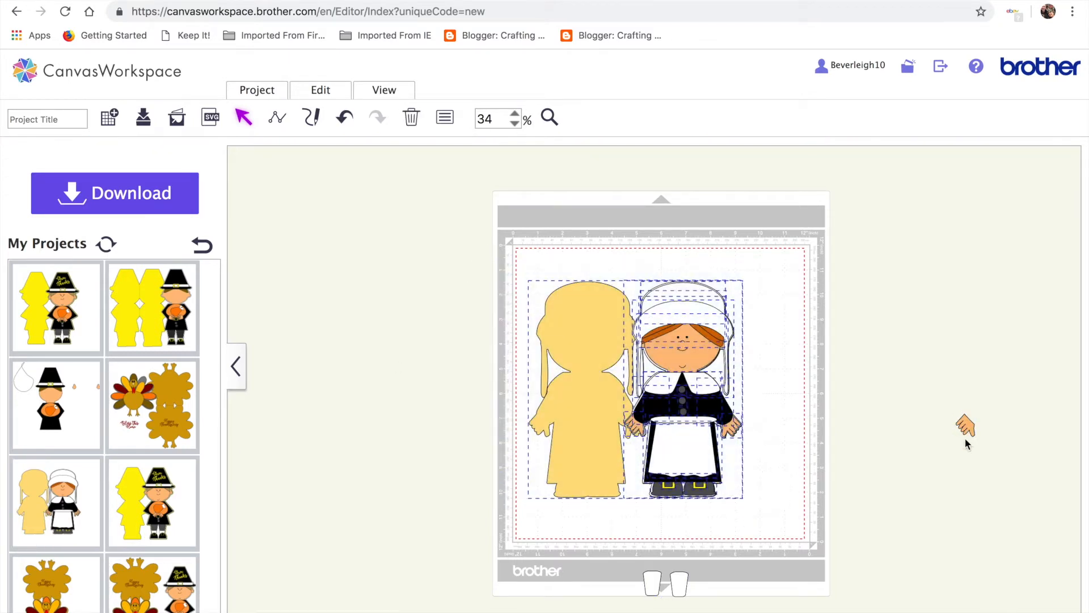
click(965, 426)
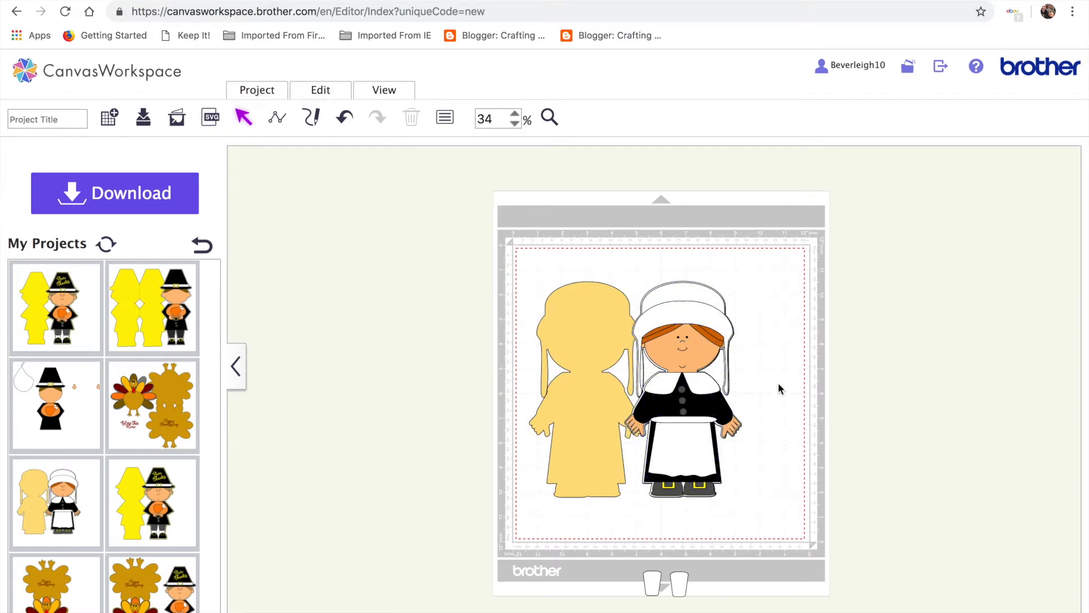
Move the pilgrim girl and her backing off the mat to its left, with her buckled shoes below them
drag(473, 257, 763, 466)
drag(671, 401, 431, 368)
drag(648, 444, 783, 543)
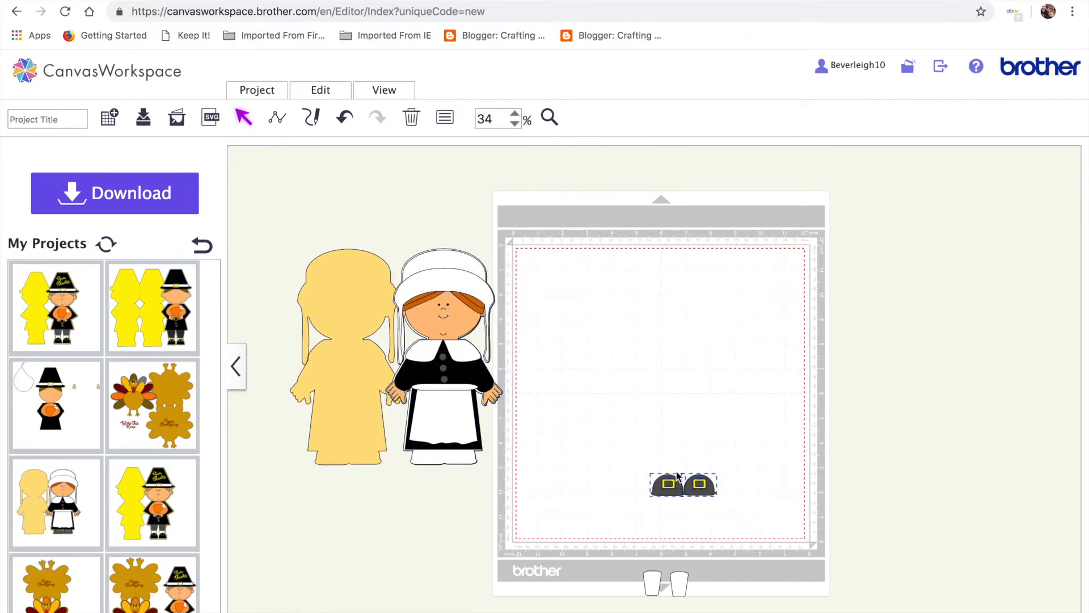
drag(674, 484, 374, 504)
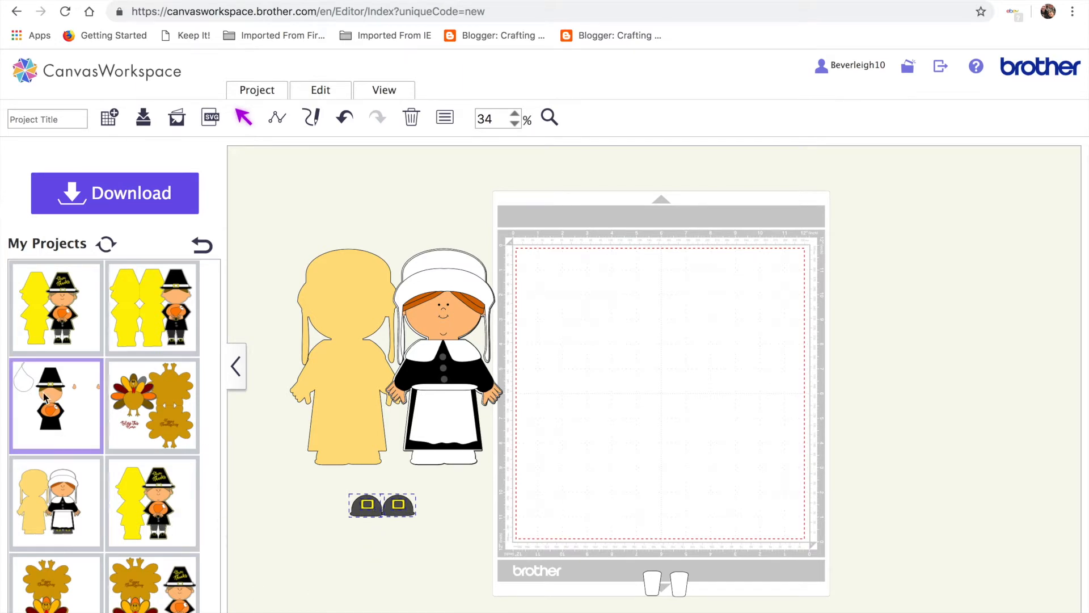
Insert the "Give thanks" pilgrim boy design from My Projects and place it to the right of the mat
scroll(152, 525, down, 2)
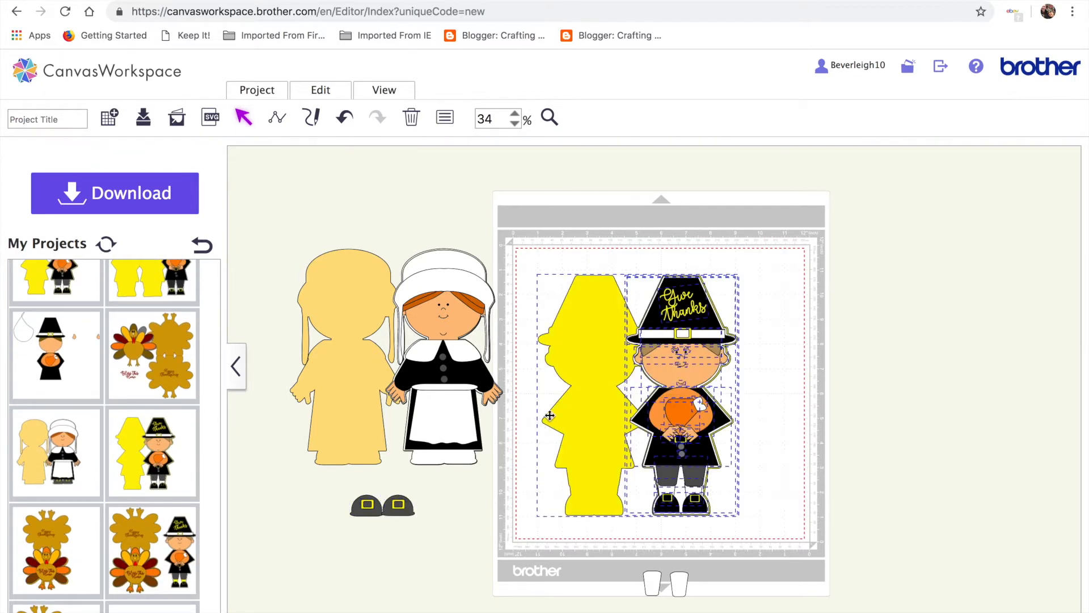
drag(615, 357, 954, 318)
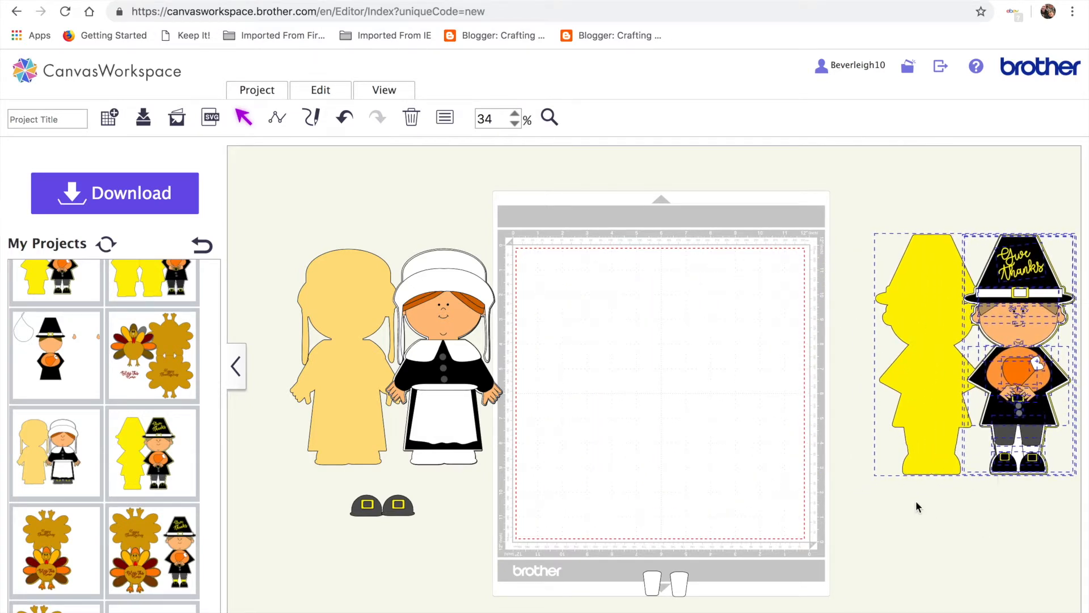
click(917, 335)
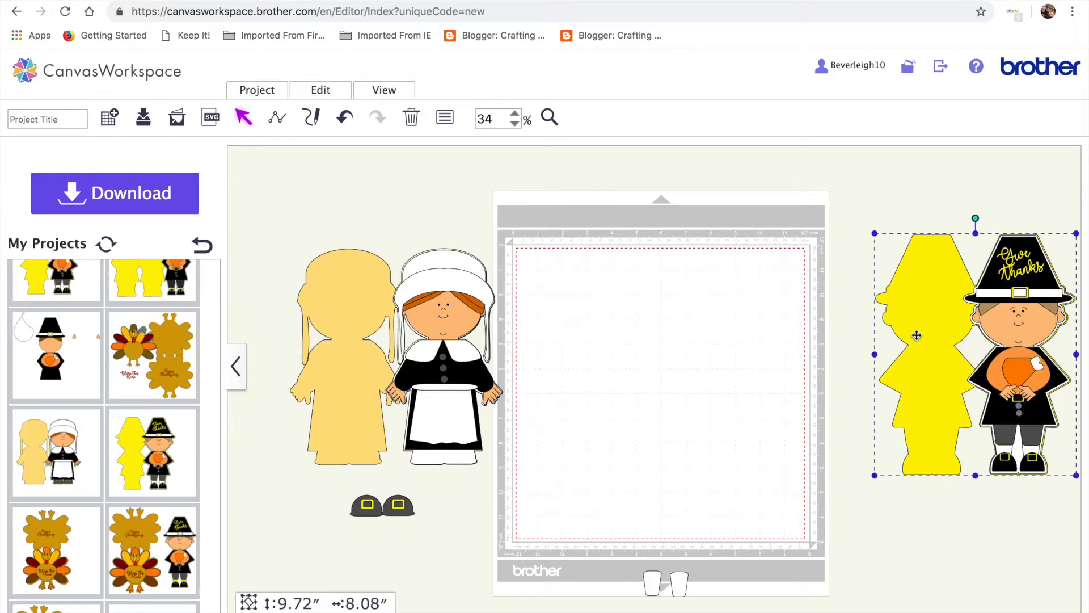
drag(1039, 334, 1016, 356)
click(346, 118)
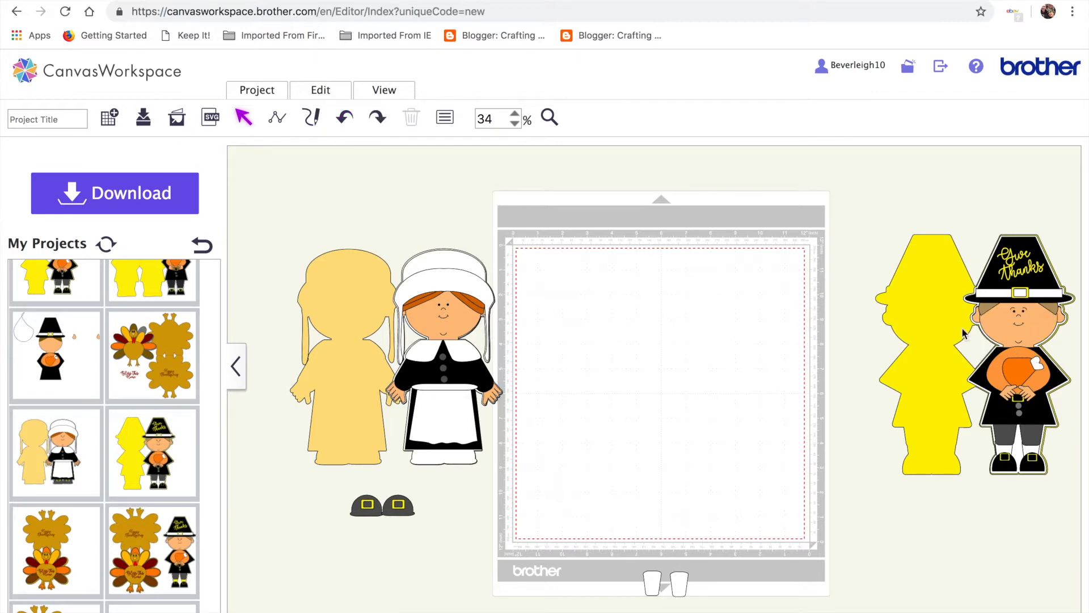
Move the boy's hat and hair up off his head and lower the dark orange piece below his hands
drag(1038, 273, 1034, 189)
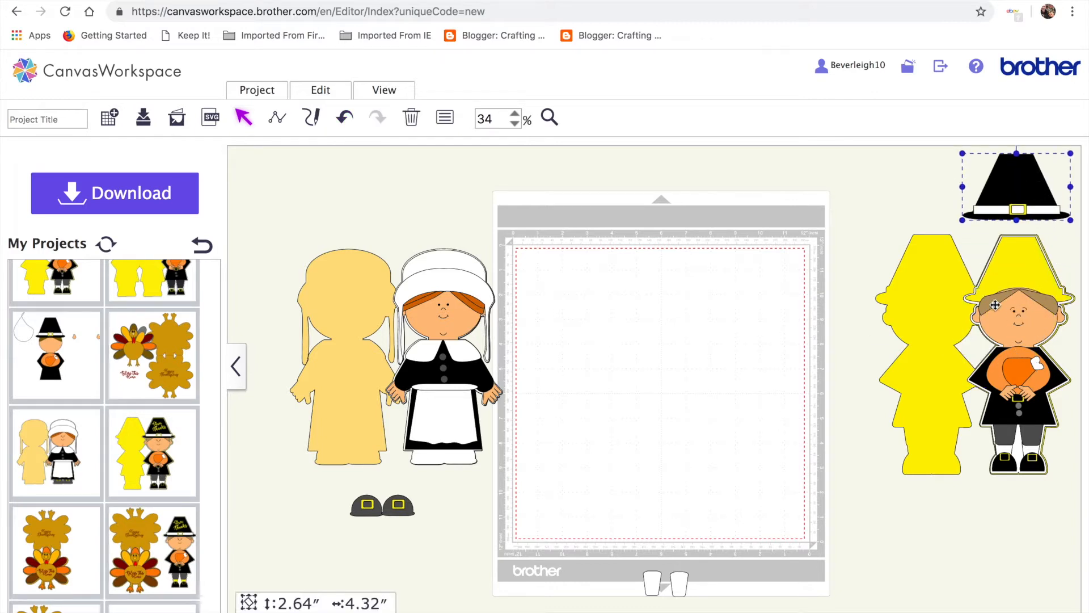
drag(995, 305, 997, 245)
shift+click(977, 315)
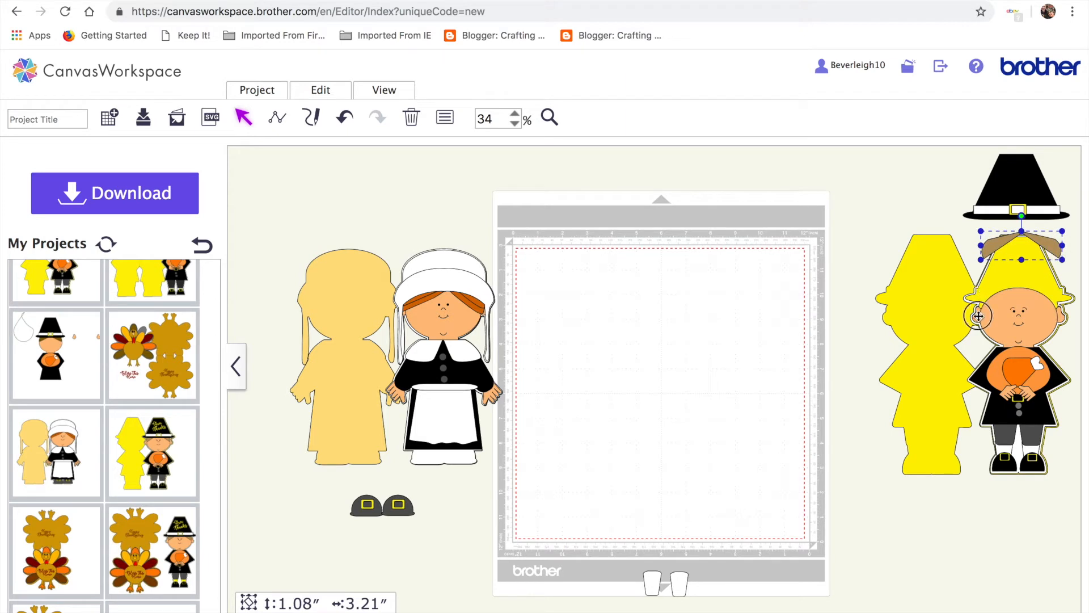
drag(1028, 379, 1028, 419)
click(1019, 342)
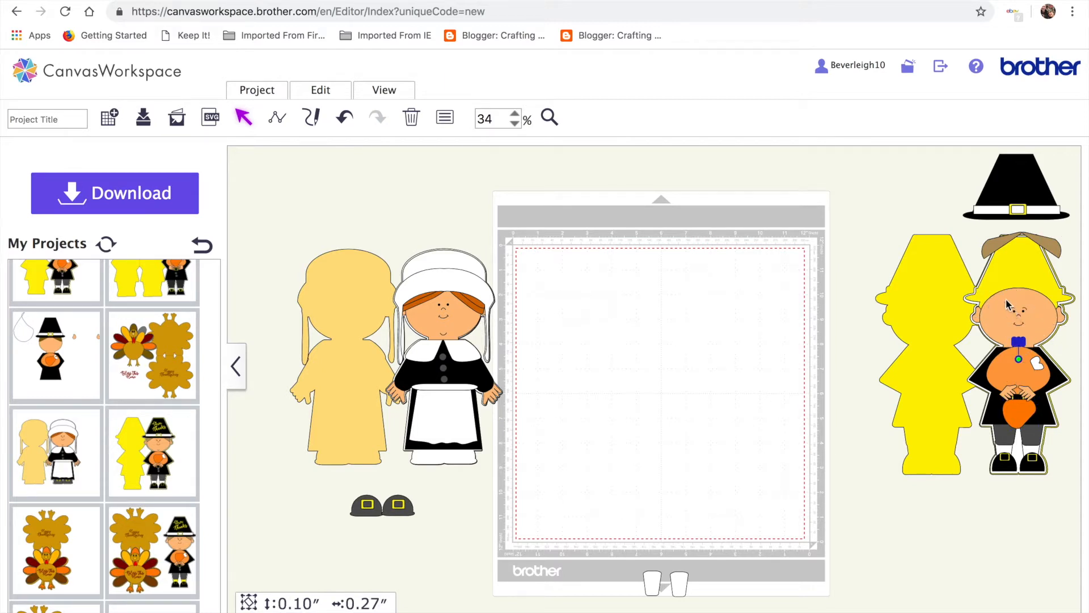
click(983, 314)
click(1003, 504)
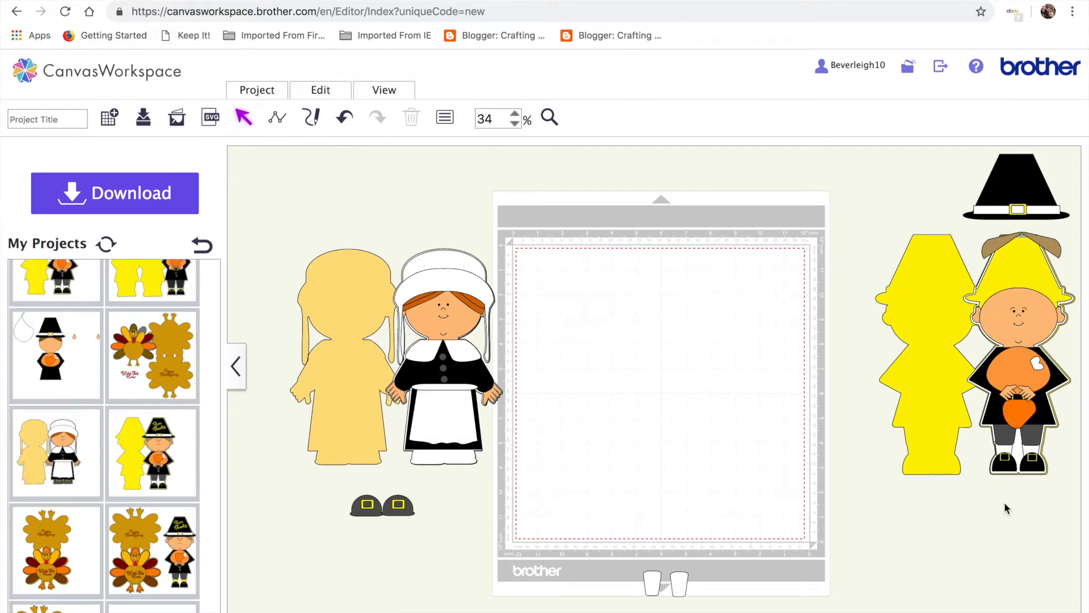
Move the boy's yellow and white silhouettes, black coat, light orange piece and its white tip down, clear of his head
drag(1008, 307, 989, 330)
click(344, 119)
drag(1031, 275, 898, 374)
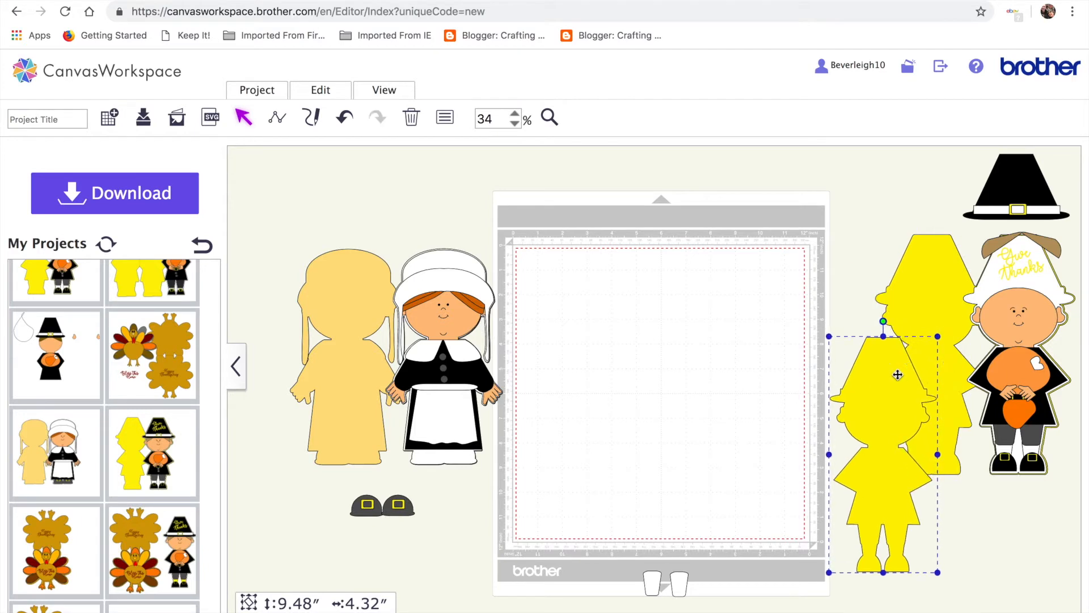
drag(1053, 367, 1046, 517)
drag(1054, 372, 1054, 487)
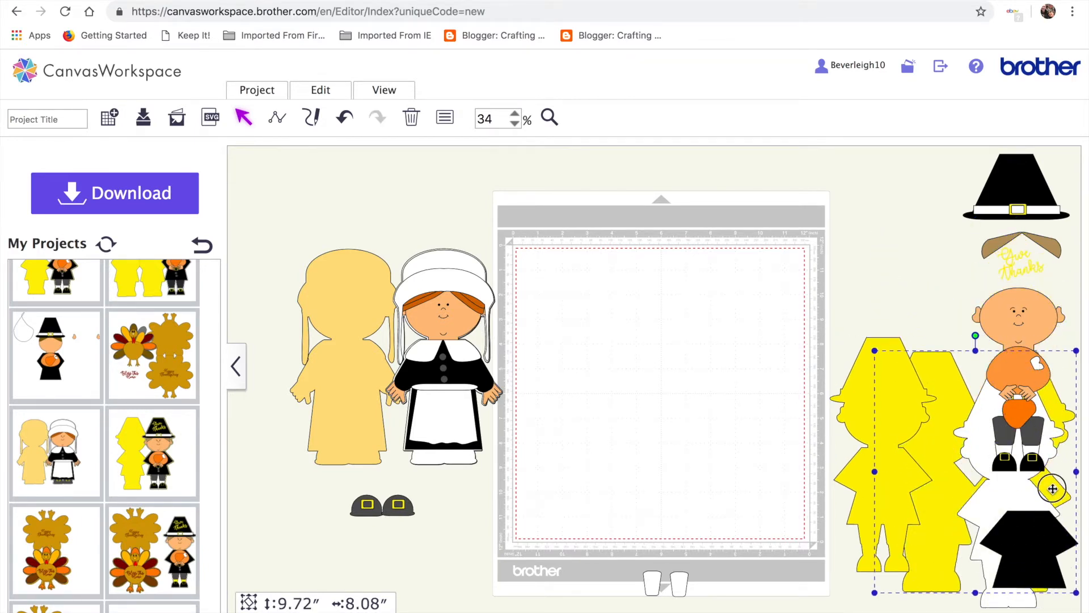
drag(1030, 377, 1033, 494)
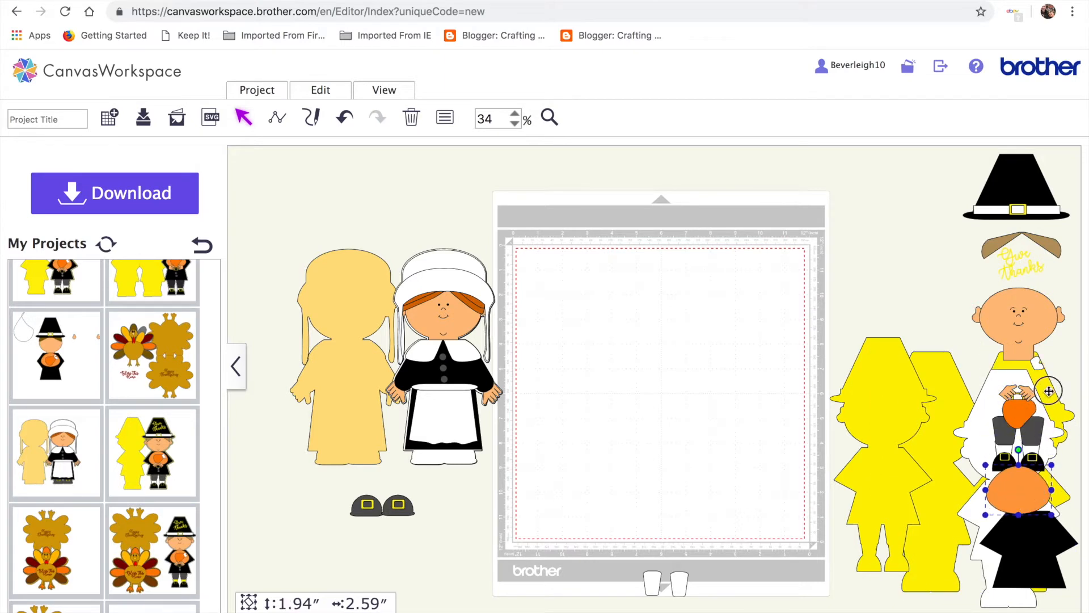
drag(1048, 389, 1049, 505)
drag(1039, 364, 1038, 466)
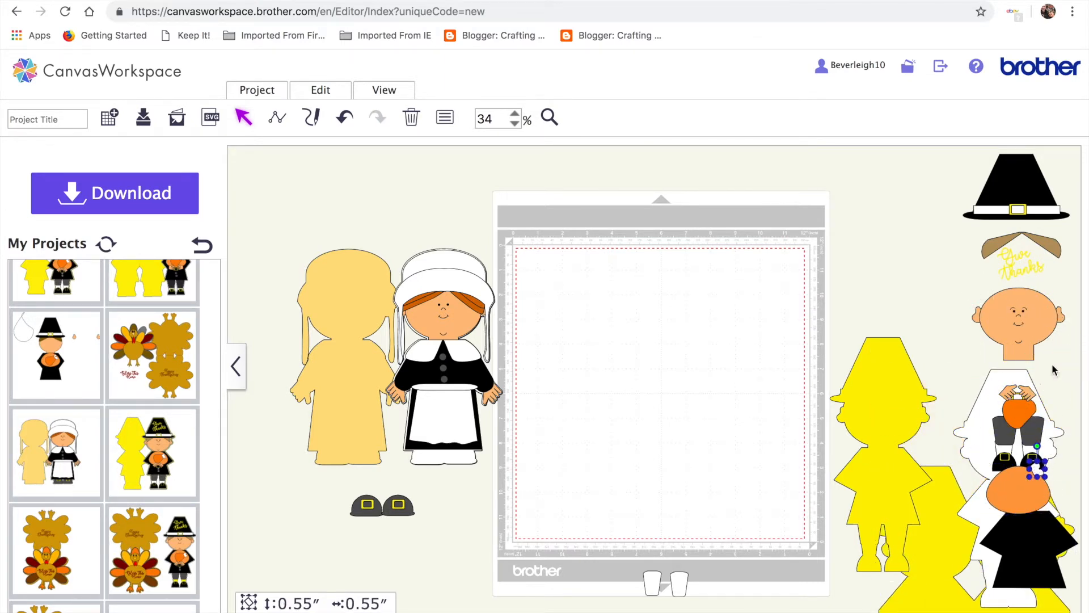
Move the boy's head with its facial features onto the mat and delete the "Give thanks" text
click(987, 305)
drag(1025, 305, 676, 325)
click(752, 356)
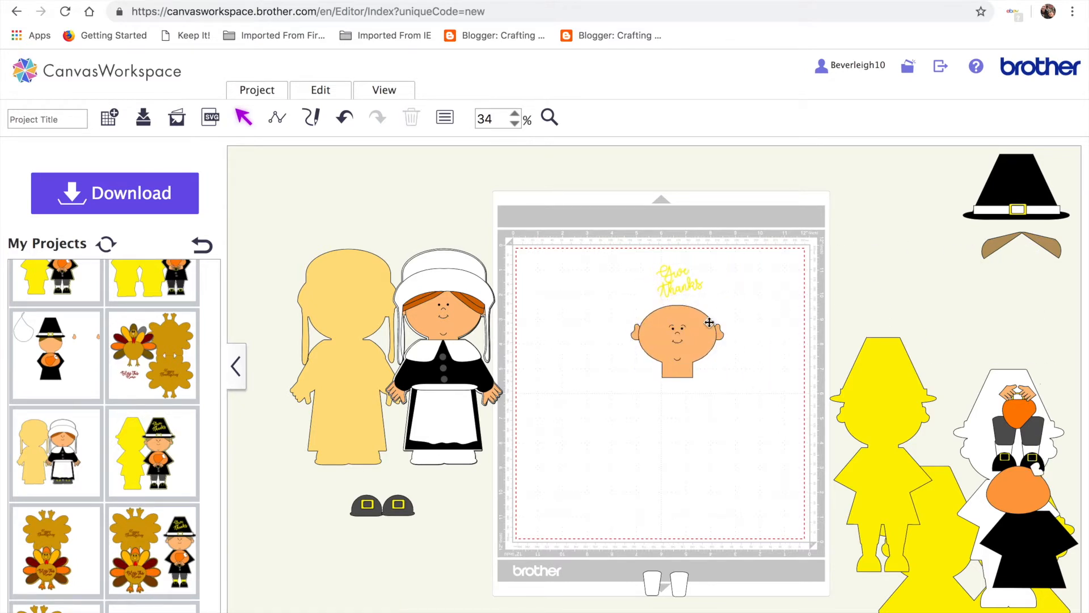
click(675, 277)
key(Delete)
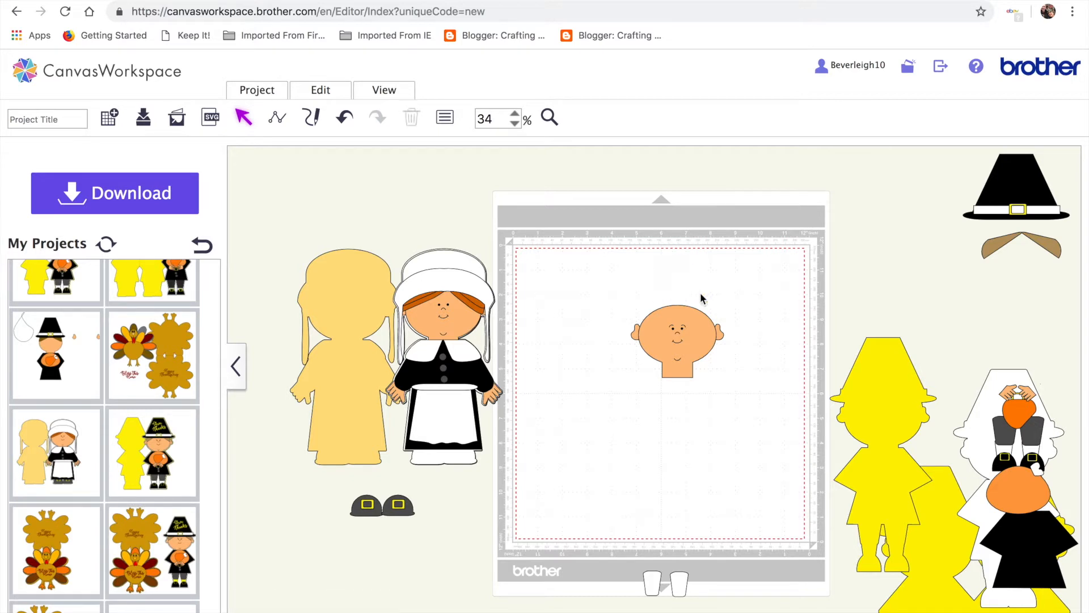
Move one of the boy's hands and his pair of black shoes onto the mat
drag(935, 165, 1064, 280)
drag(1013, 394, 667, 422)
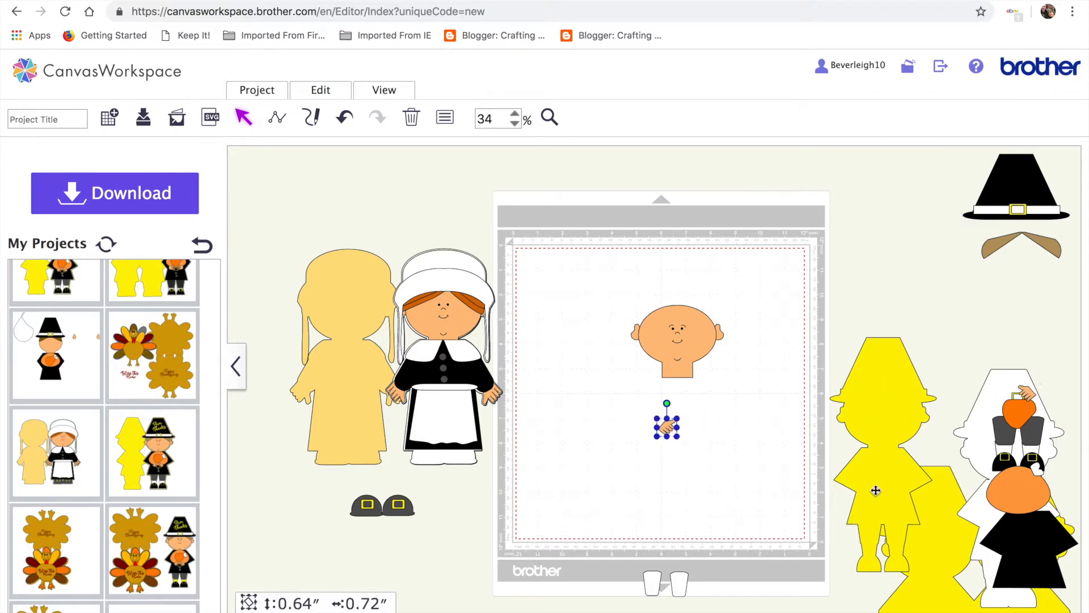
scroll(1021, 607, down, 2)
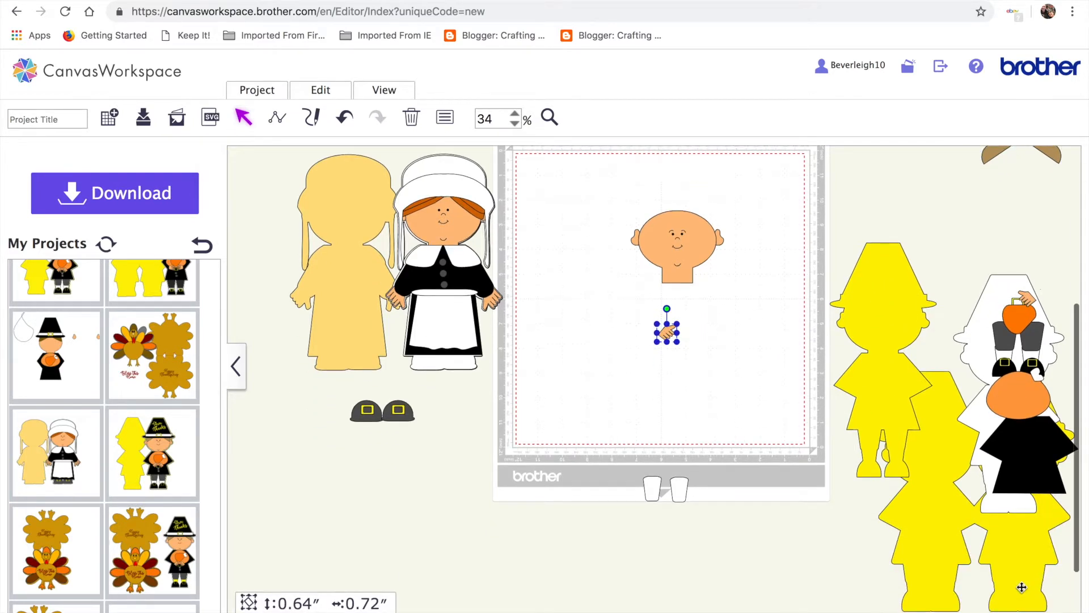
click(959, 372)
drag(1003, 370, 655, 413)
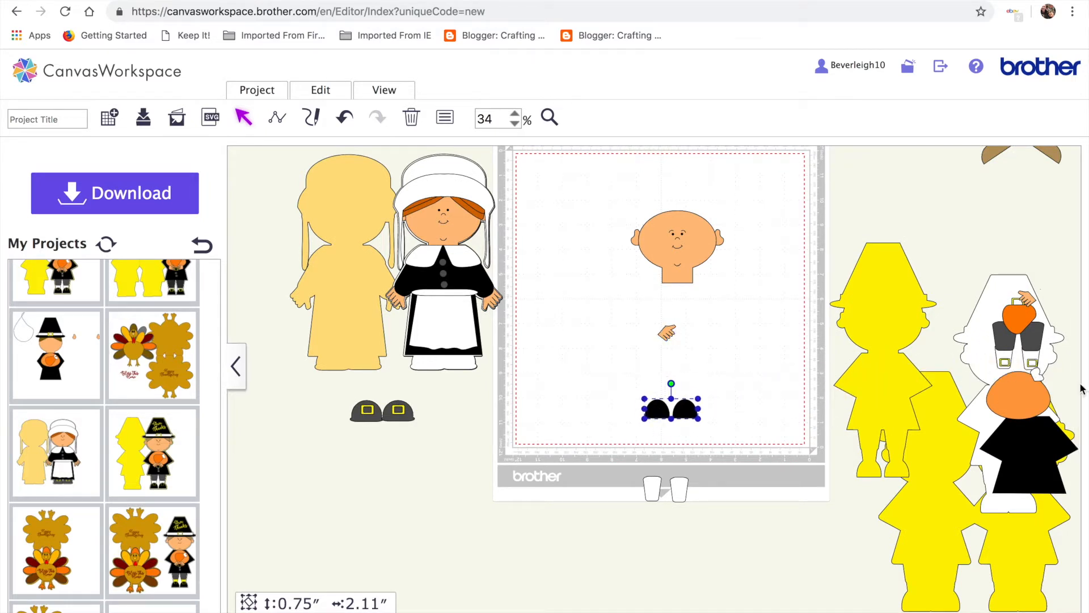
Move the boy's white socks away from his buckles and delete the white silhouette
drag(1003, 364, 941, 553)
drag(1011, 359, 945, 541)
key(Delete)
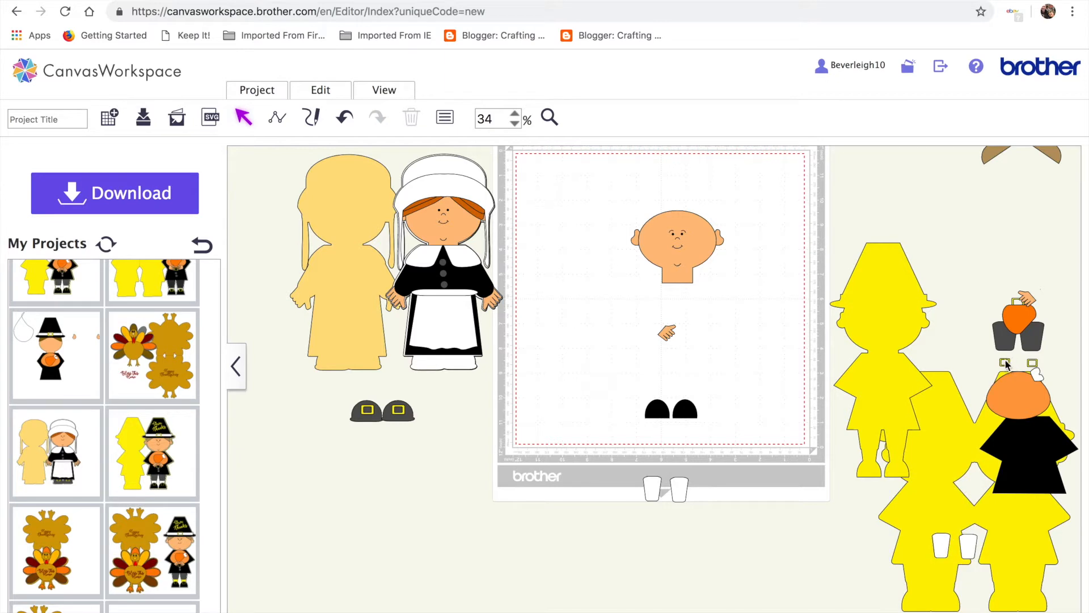
Move one of the boy's yellow shoe buckles onto the mat beside the hand
drag(1007, 359, 716, 365)
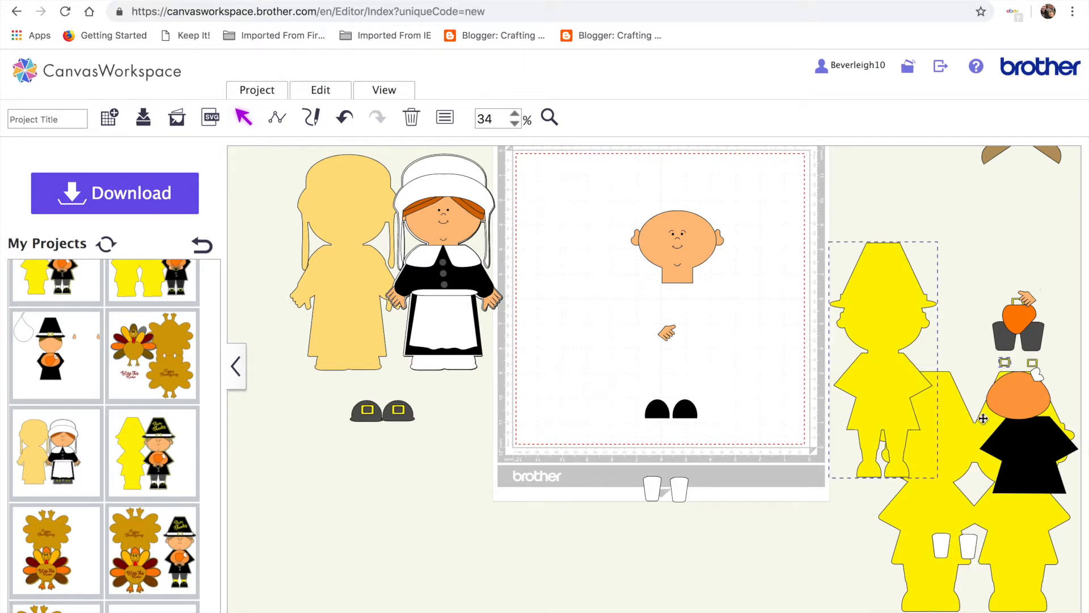
click(1003, 361)
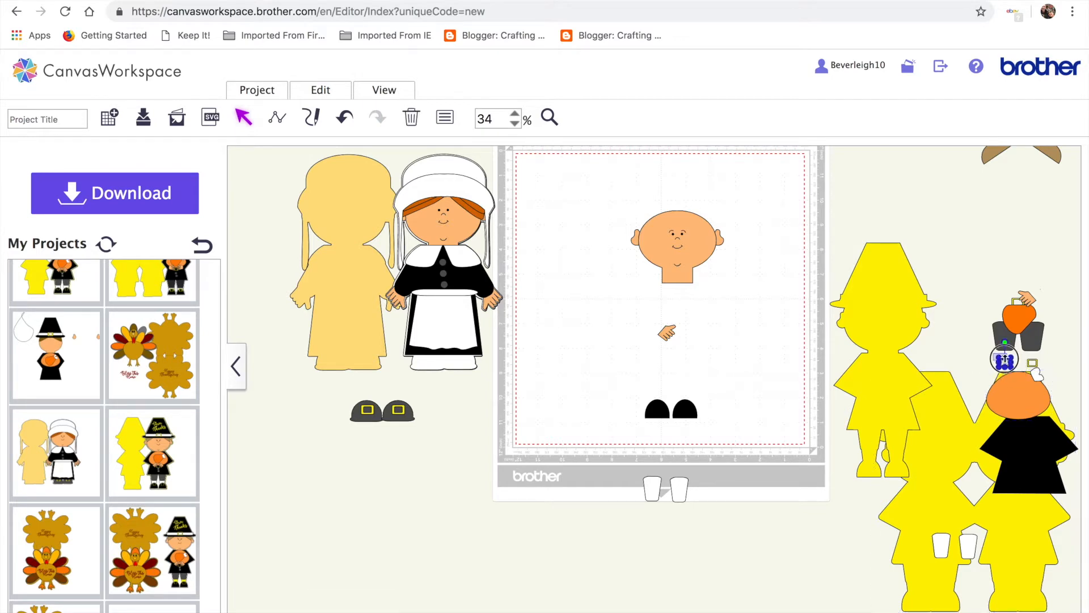
click(1005, 361)
drag(1000, 363, 719, 333)
click(739, 379)
click(736, 339)
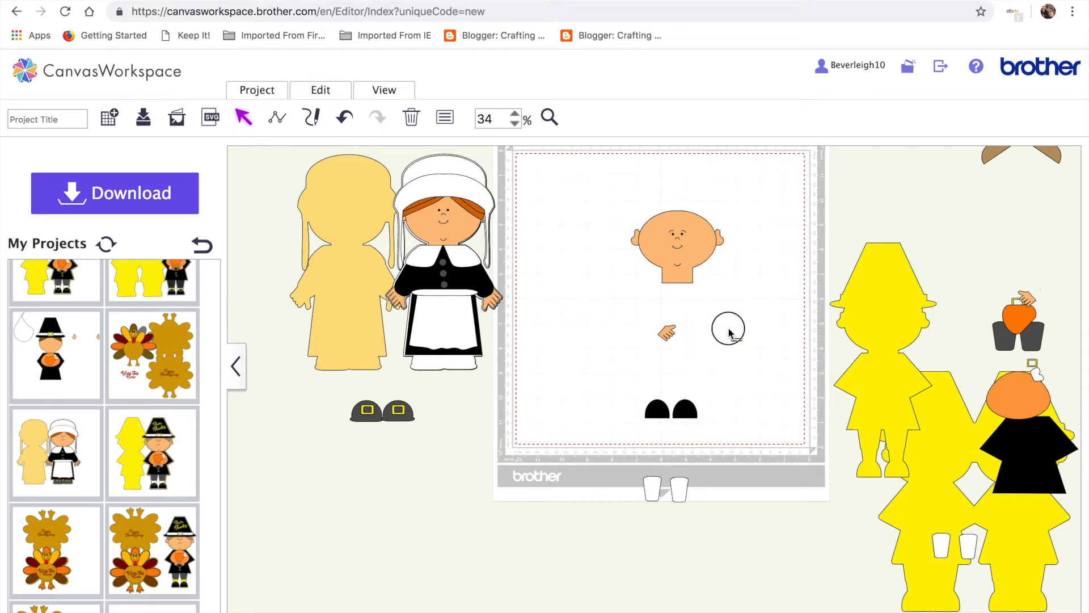
drag(737, 343, 737, 354)
click(759, 372)
Delete the boy's leftover pieces to the right of the mat and the two white pieces below it
scroll(1001, 322, up, 2)
drag(901, 165, 1085, 489)
key(Delete)
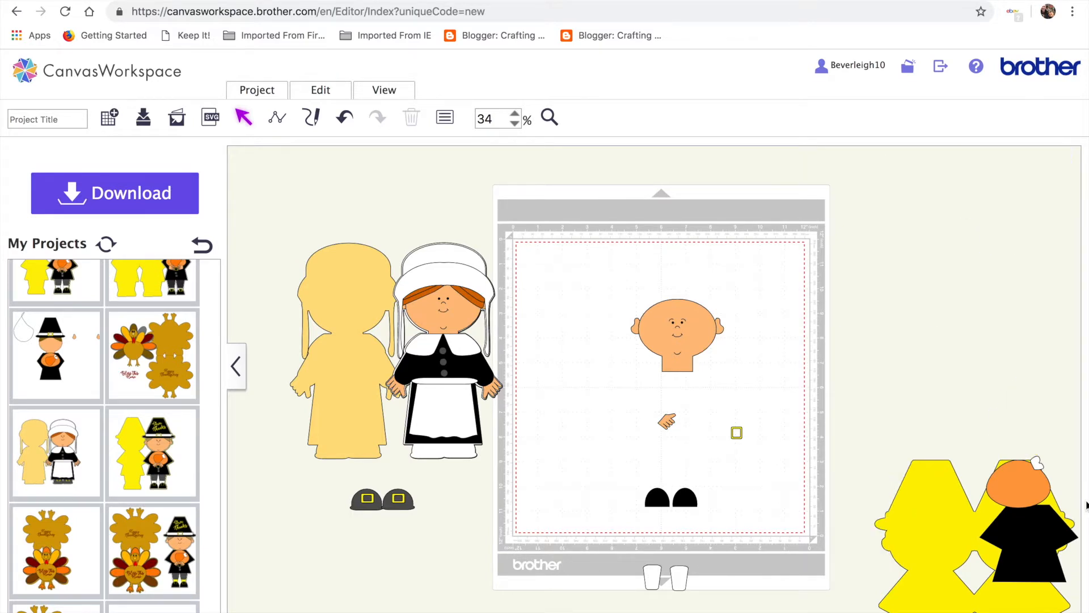
drag(902, 420, 1066, 611)
key(Delete)
drag(658, 530, 724, 608)
key(Delete)
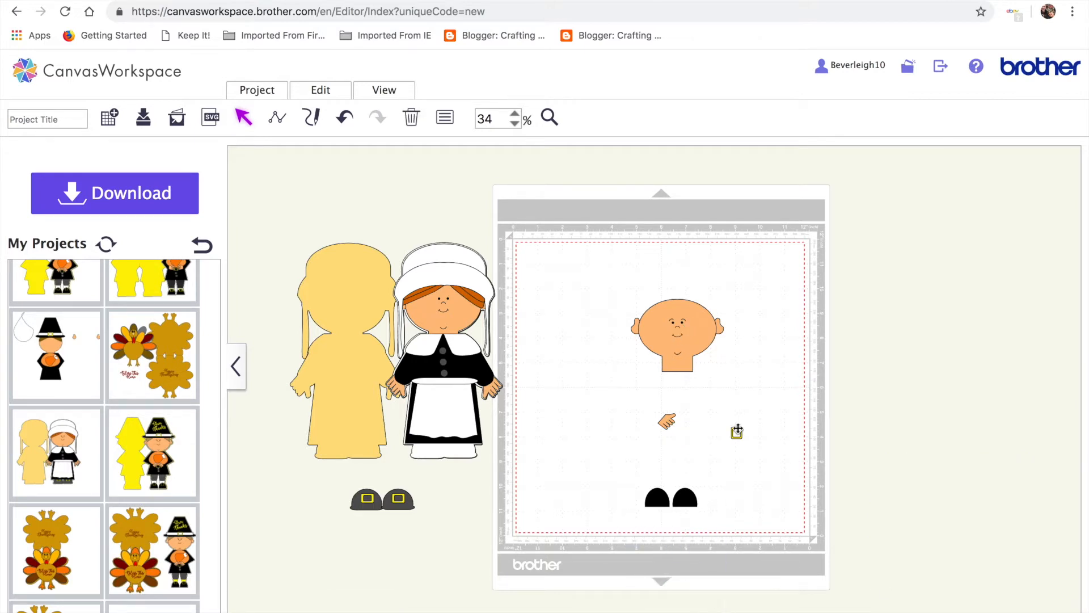
Group the boy's head, ears and facial features into one object
drag(613, 284, 752, 412)
click(321, 90)
click(336, 205)
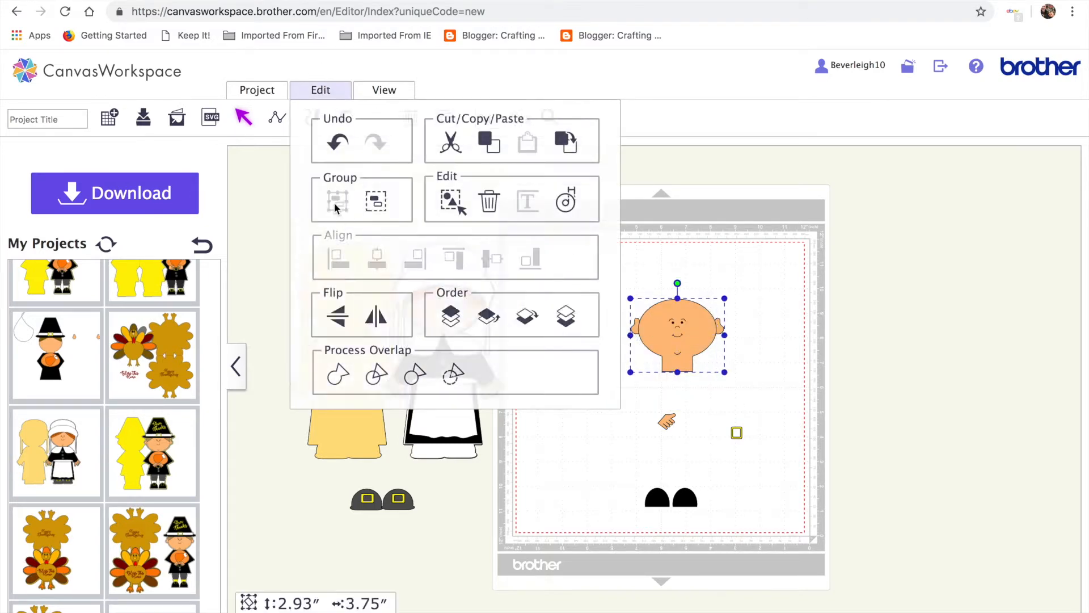
Move the head, hand, buckle and black shoes off the mat to its right
drag(683, 324, 874, 296)
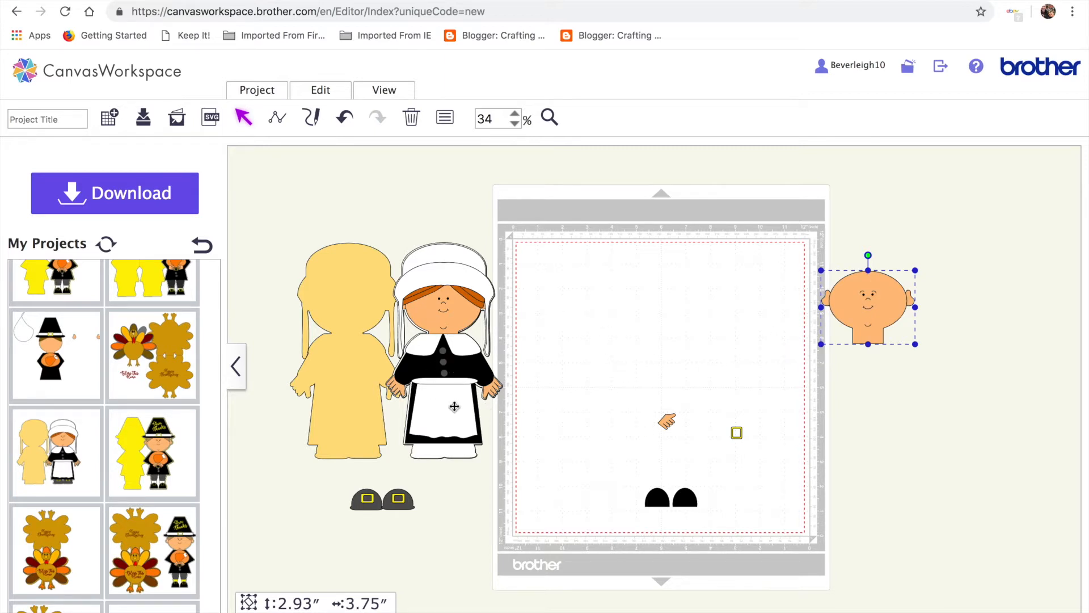
drag(661, 415, 843, 495)
drag(668, 421, 931, 425)
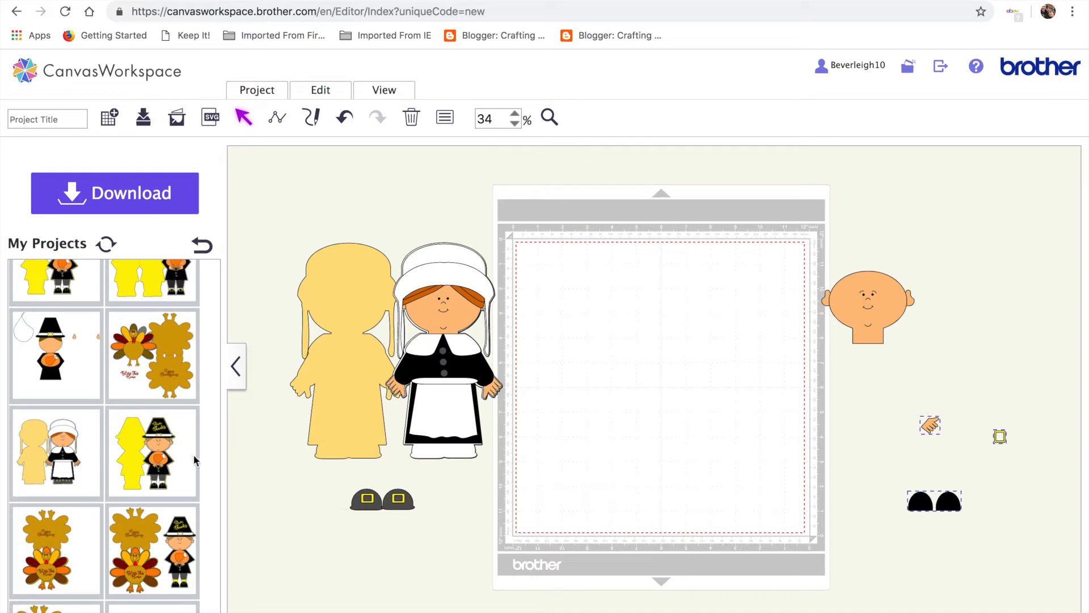
Add a half circle and an oval from the basic shapes library to the mat
click(236, 372)
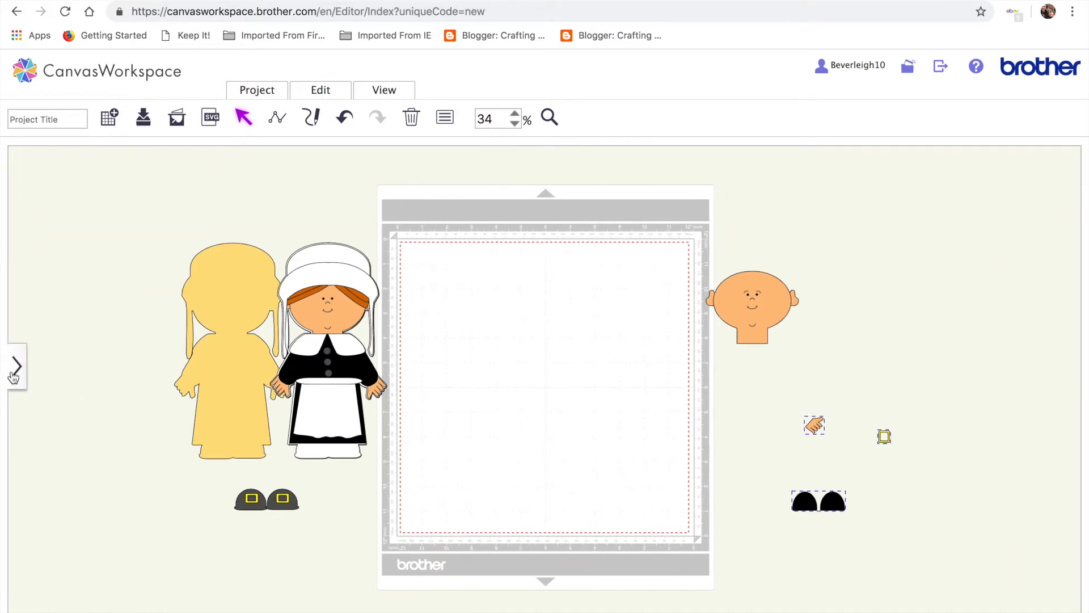
click(14, 377)
click(202, 246)
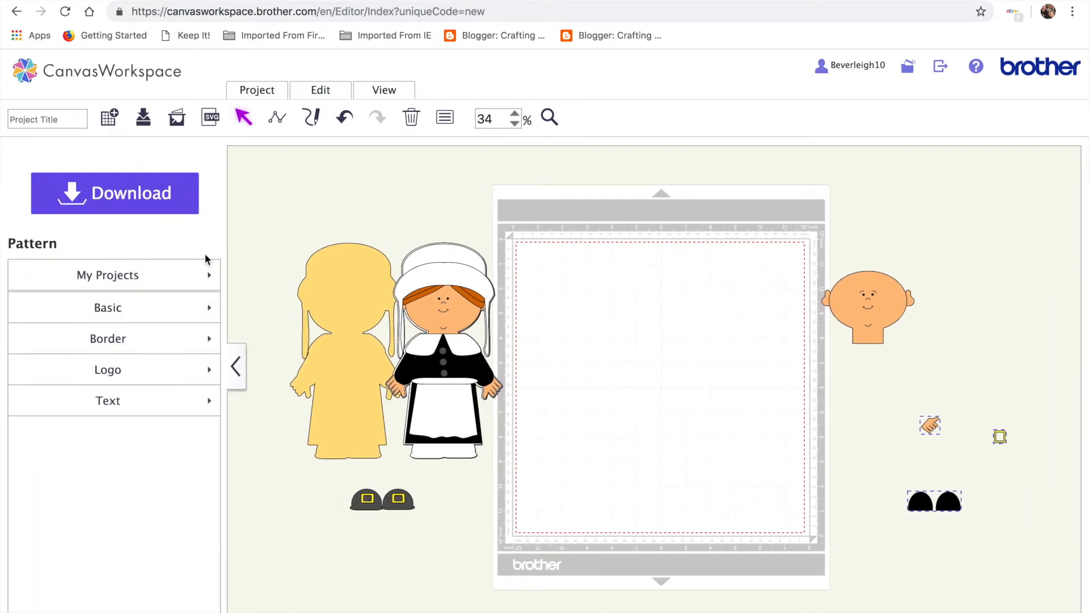
click(150, 311)
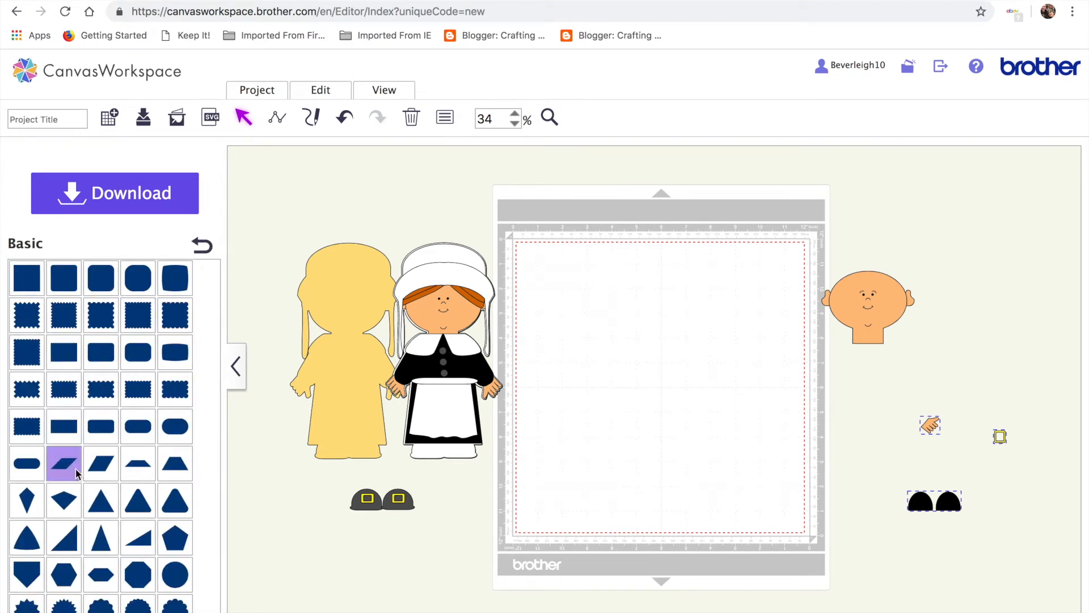
scroll(75, 473, down, 3)
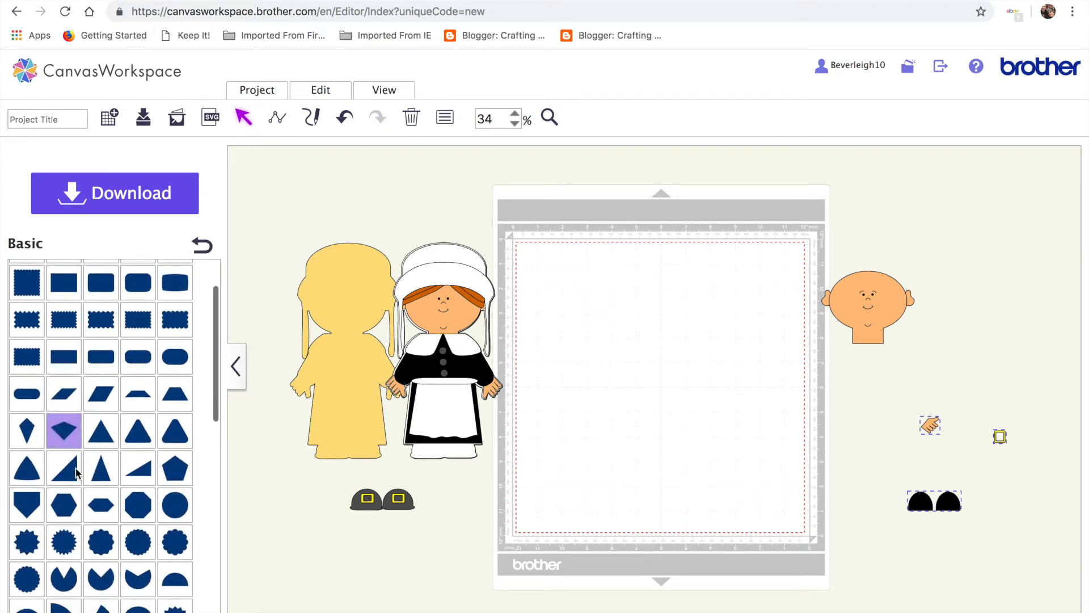
scroll(77, 468, down, 1)
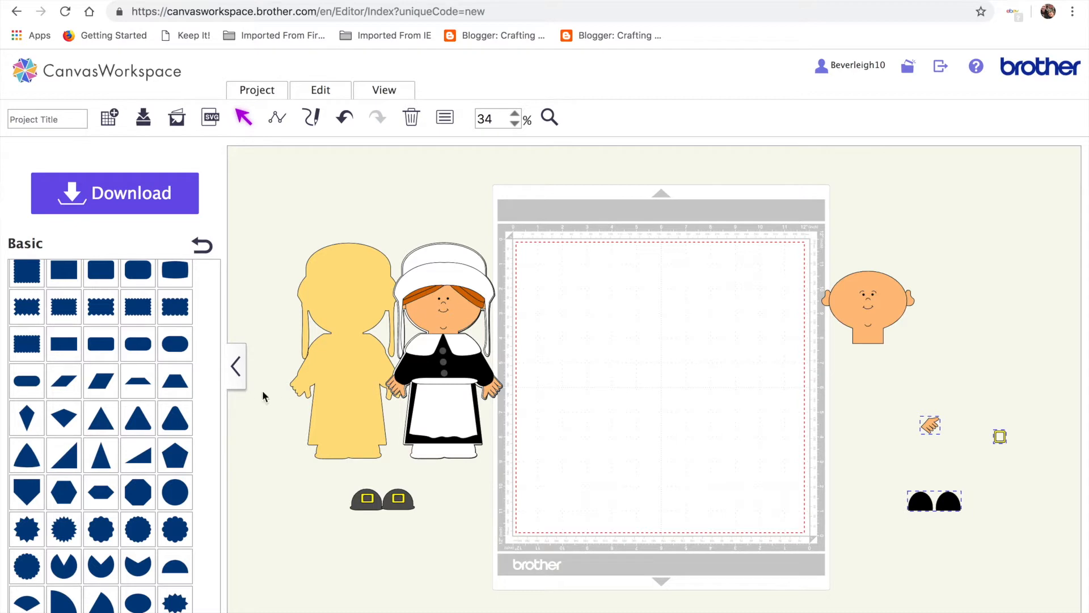
scroll(141, 449, down, 3)
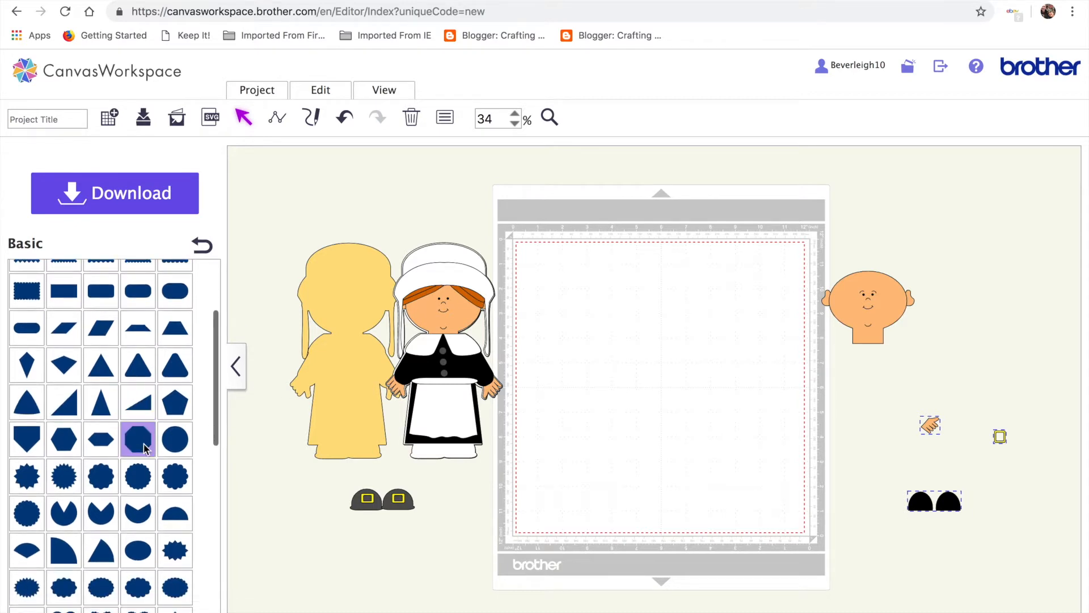
click(176, 516)
drag(591, 269, 681, 343)
drag(138, 550, 624, 364)
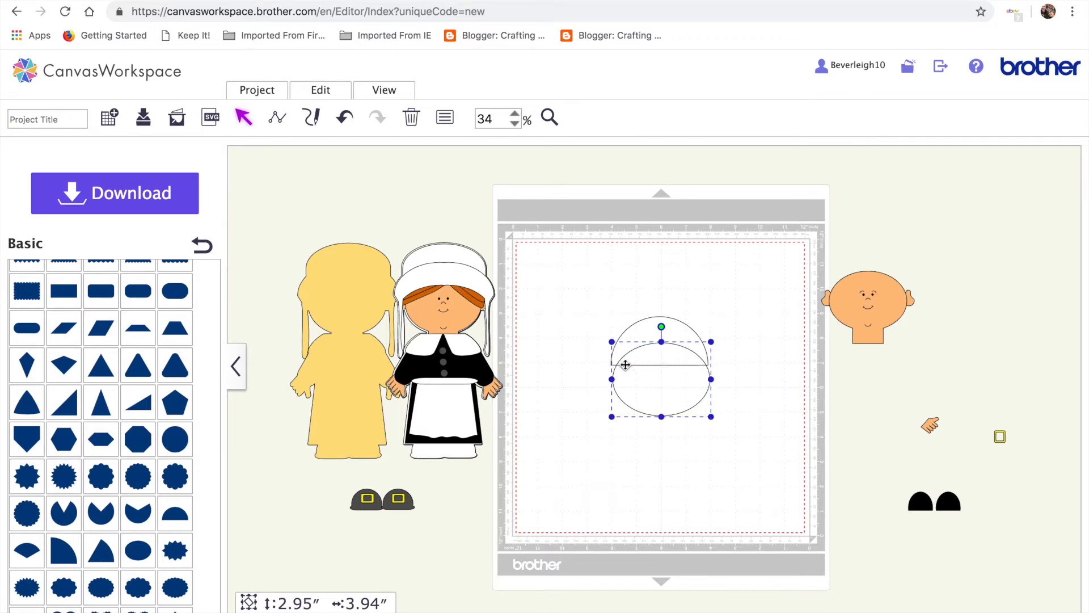
Place the oval over the lower part of the half circle and align the two shapes on their vertical centre line
click(636, 433)
drag(659, 362, 661, 376)
drag(569, 285, 714, 426)
click(321, 91)
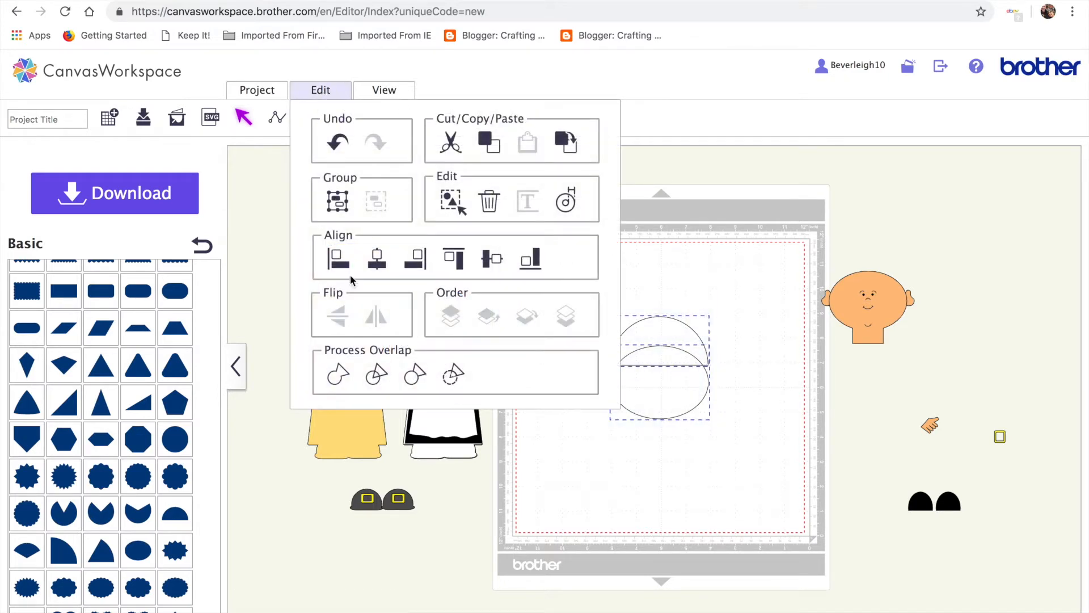
click(377, 260)
Subtract the oval from the half circle to form a crescent, and move the oval down to the lower part of the mat
click(316, 90)
click(416, 372)
click(664, 393)
drag(664, 480, 668, 486)
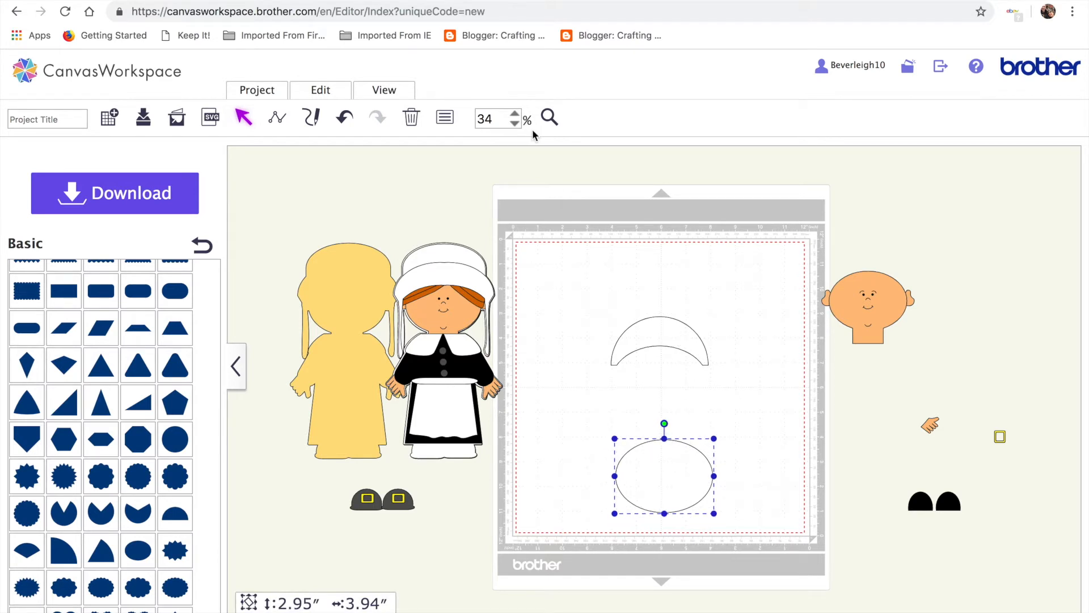
Edit the crescent's points, moving its two inner bottom corners slightly inward to widen the flat ends
click(514, 114)
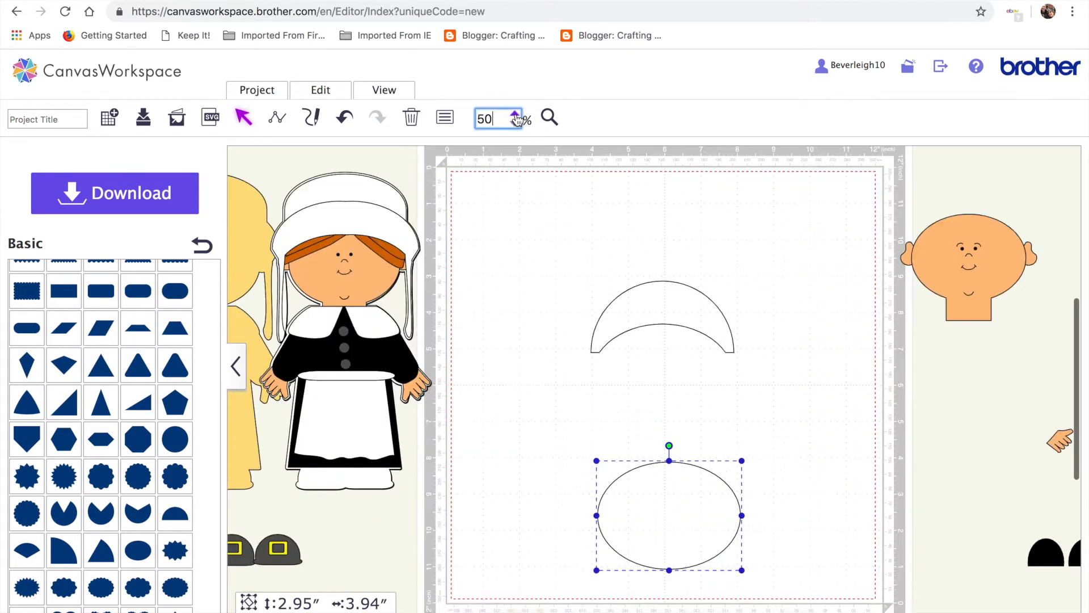
click(644, 324)
double_click(644, 324)
click(645, 324)
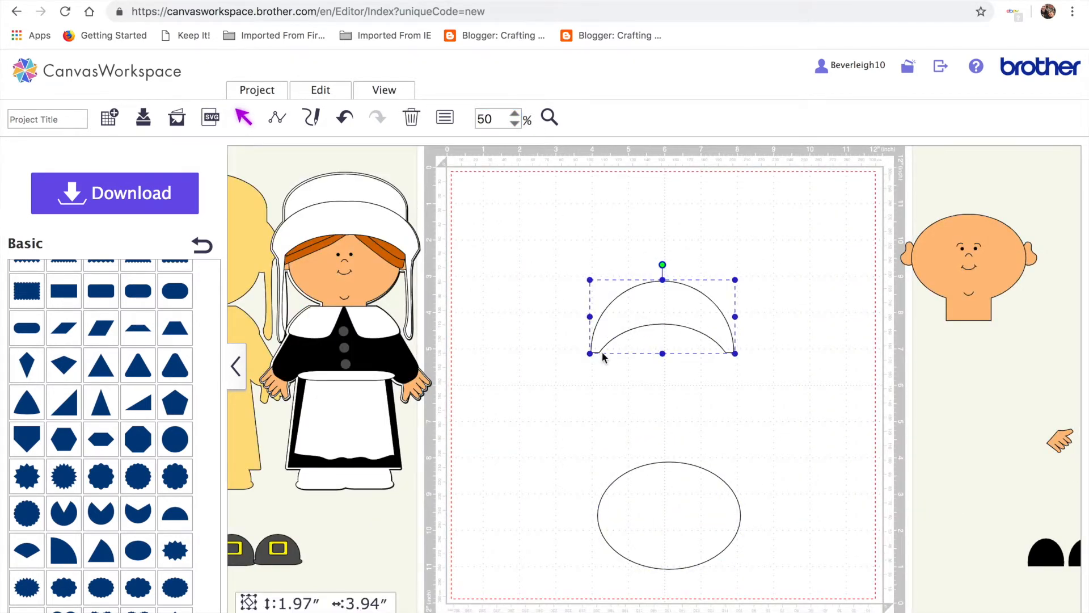
double_click(623, 333)
click(623, 332)
double_click(623, 332)
click(601, 352)
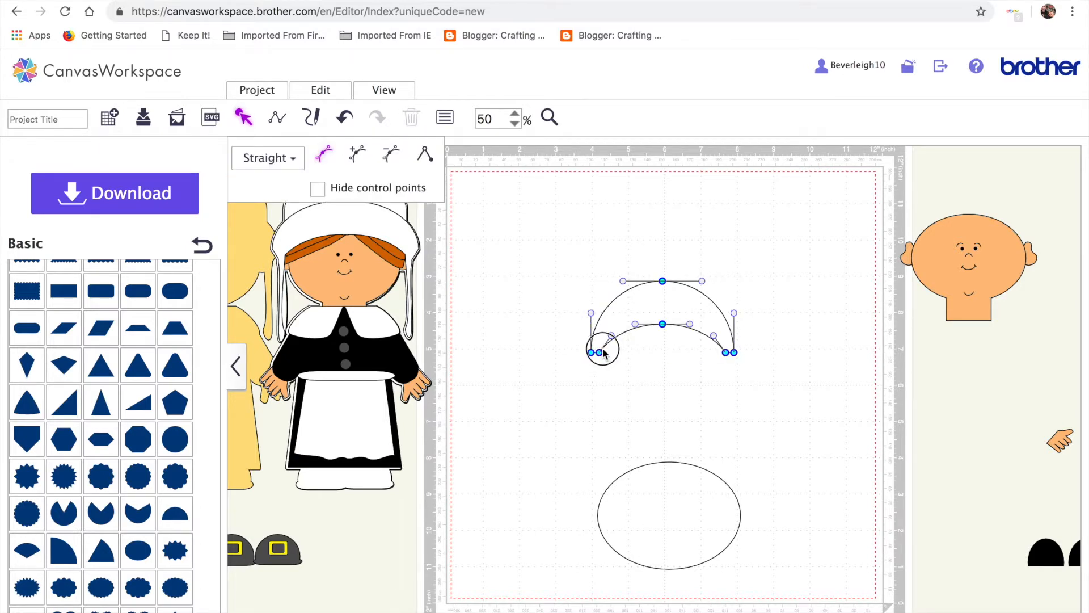
click(601, 352)
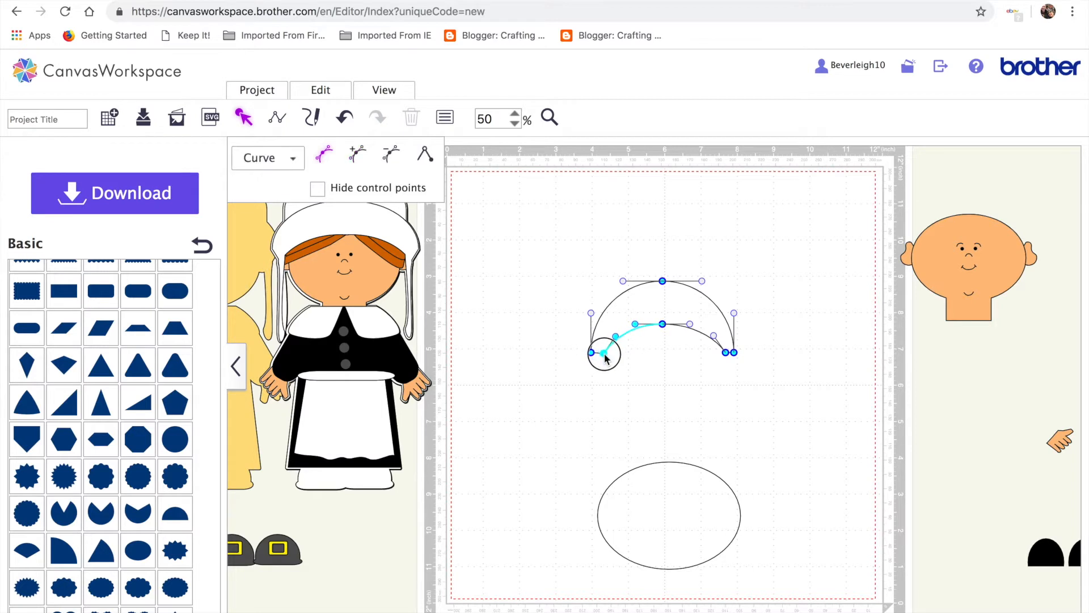
click(720, 356)
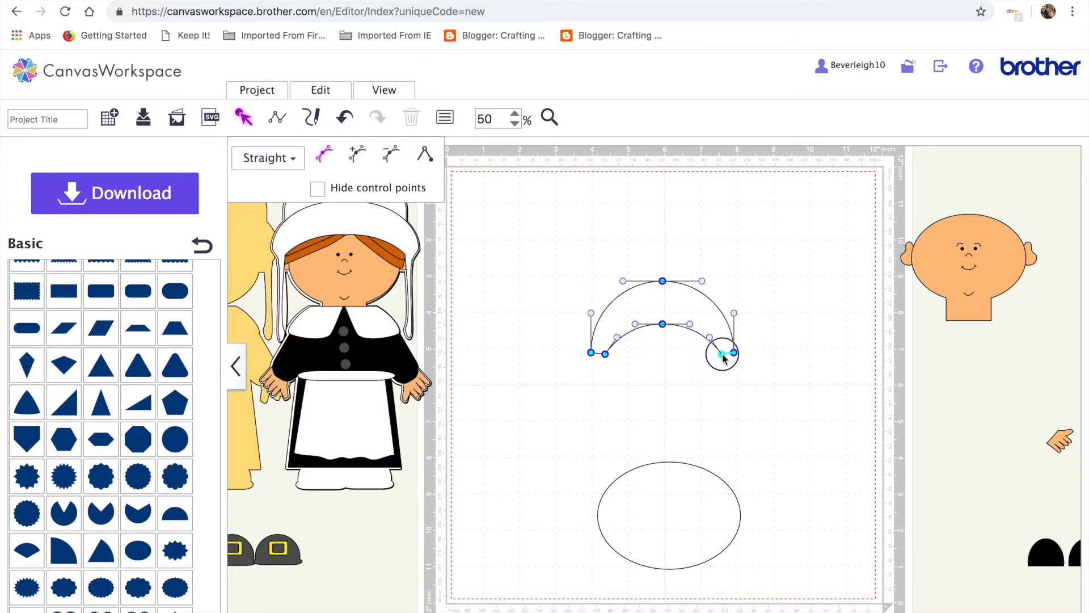
Lower the crescent's top point slightly and finish editing its points
drag(662, 281, 663, 287)
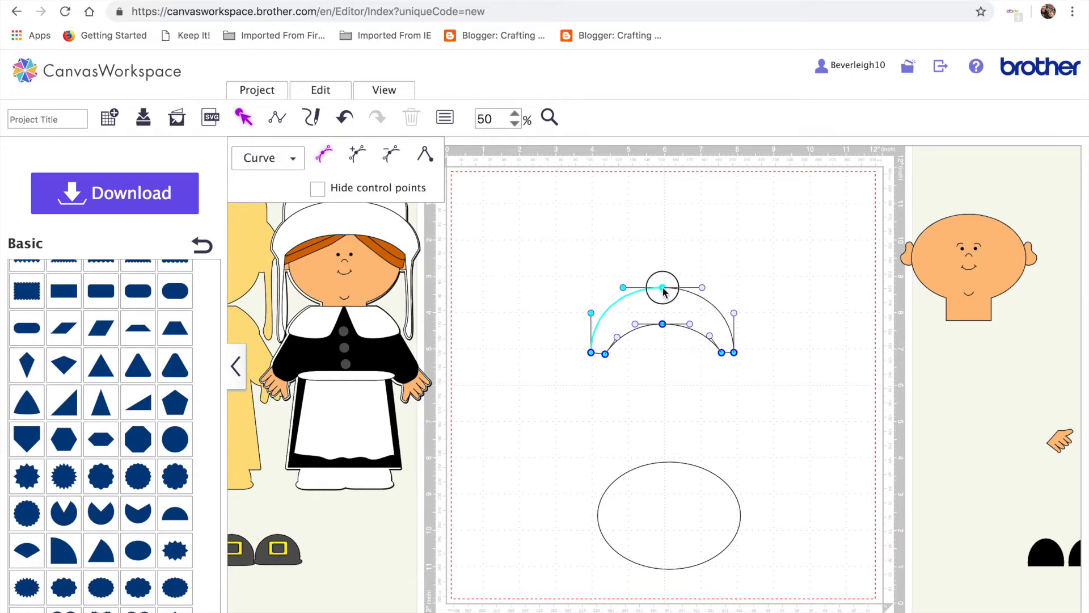
click(654, 407)
drag(561, 254, 732, 363)
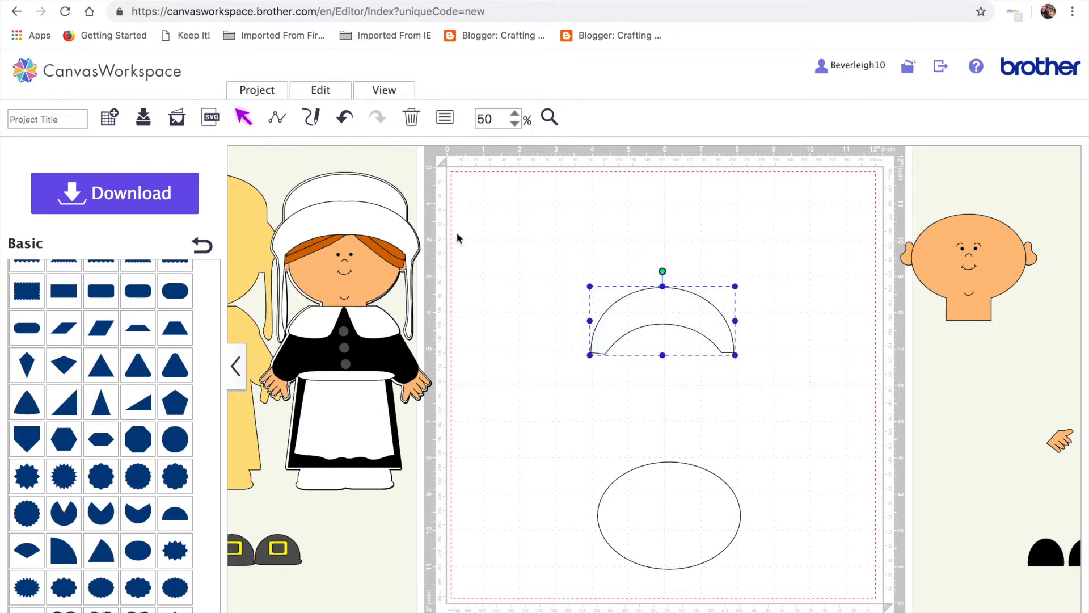
click(346, 120)
click(348, 118)
click(381, 120)
click(384, 120)
Move the crescent slightly left on the mat and delete the leftover oval
drag(555, 288, 717, 365)
drag(652, 317, 618, 332)
drag(655, 464, 746, 292)
drag(826, 318, 667, 287)
key(Delete)
Add a rectangle with fully rounded corners and rotate it 90° so it stands upright to the right of the crescent
drag(175, 289, 674, 251)
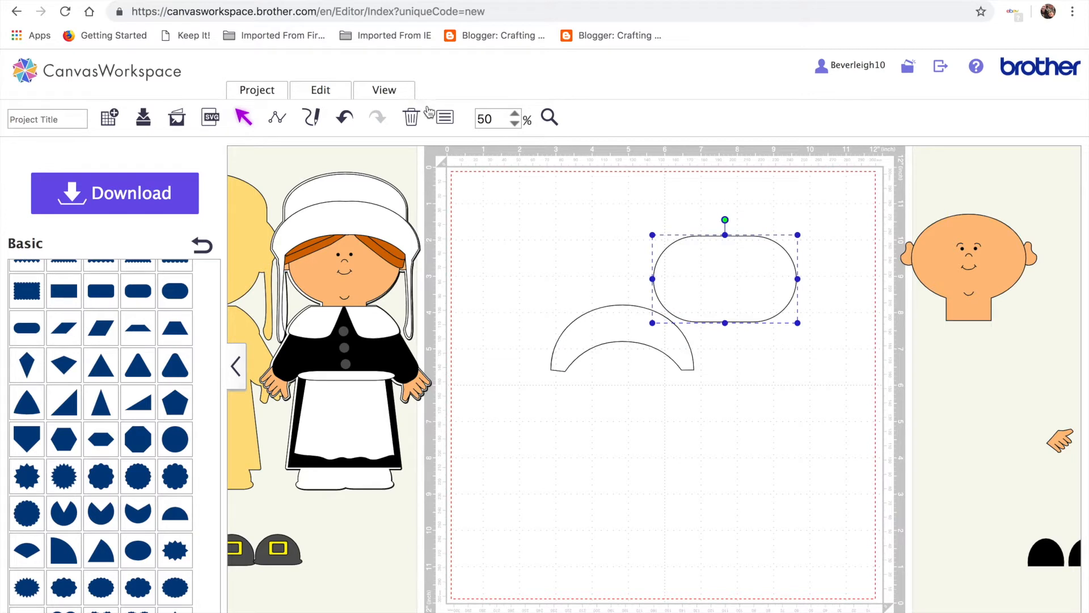
click(444, 117)
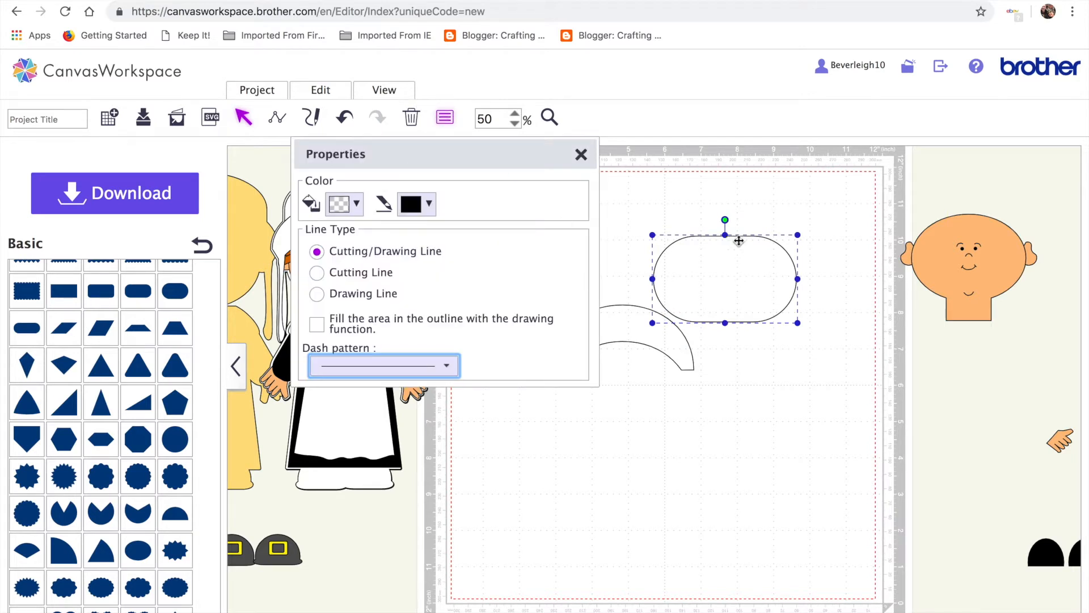
drag(725, 220, 817, 265)
drag(711, 285, 763, 402)
click(580, 154)
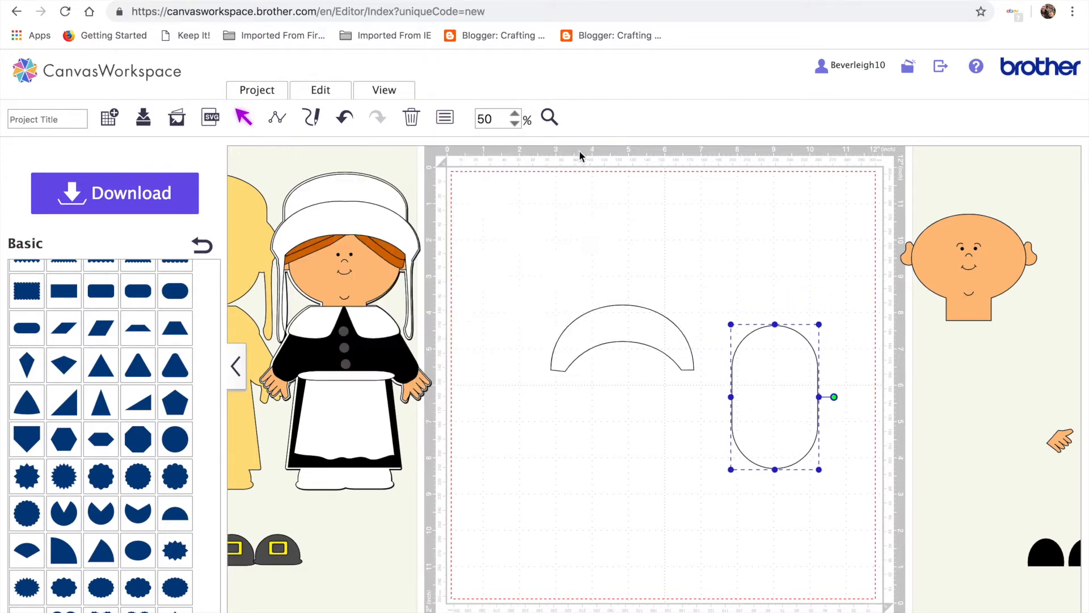
Widen the upright rounded rectangle to about 3.49 inches and place it over the crescent
drag(731, 397, 563, 346)
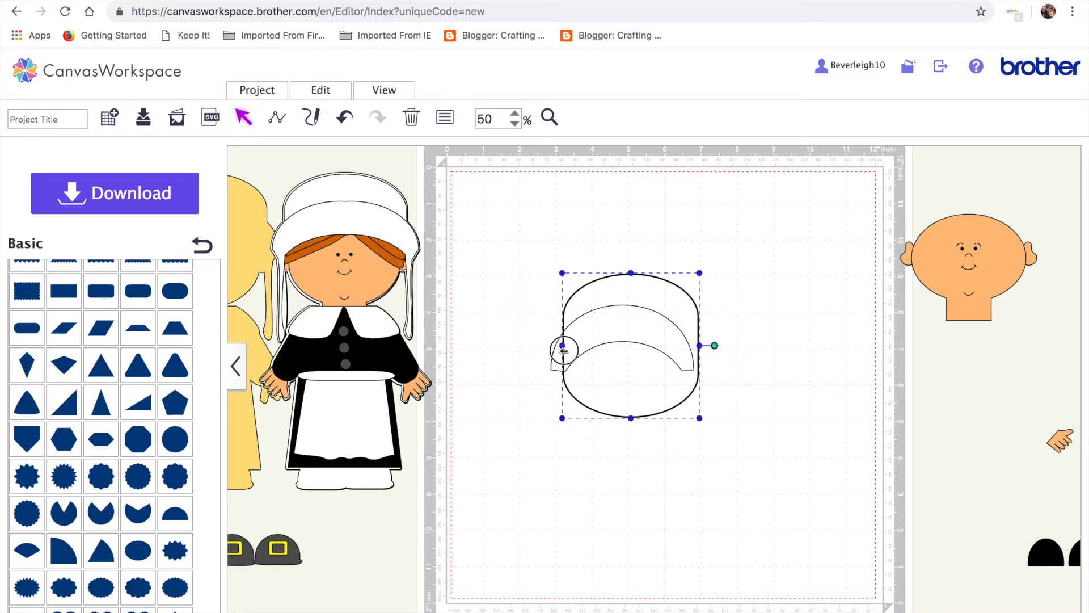
drag(608, 378, 598, 382)
drag(553, 351, 563, 350)
drag(615, 384, 615, 385)
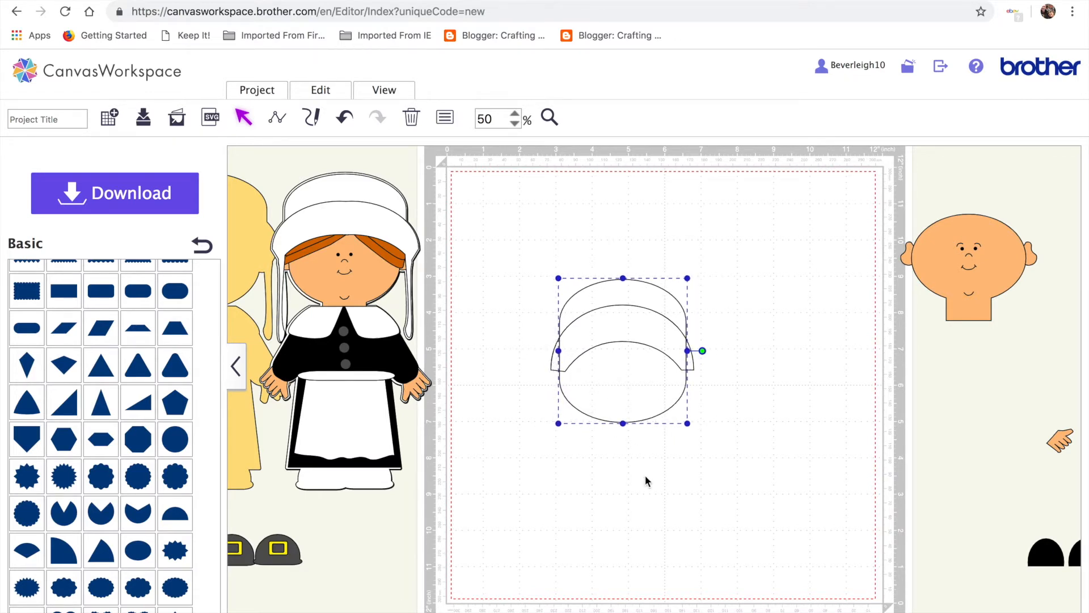
Align the rounded shape and the crescent on their vertical centre line
click(644, 474)
drag(541, 223, 732, 462)
click(323, 96)
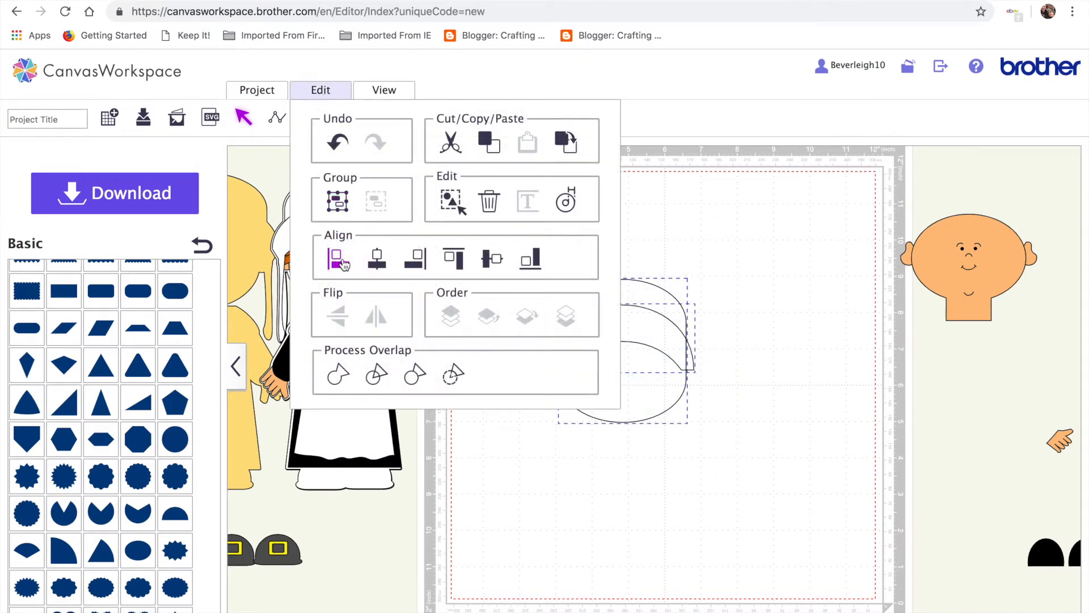
click(377, 259)
click(668, 498)
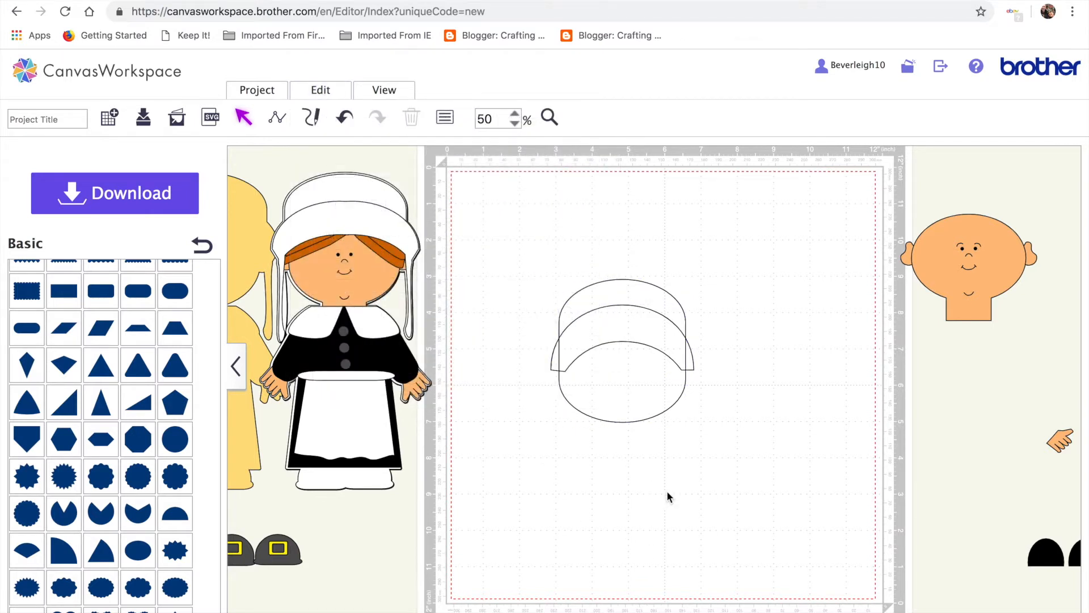
Move the rounded shape off the crescent to the right side of the mat
click(636, 326)
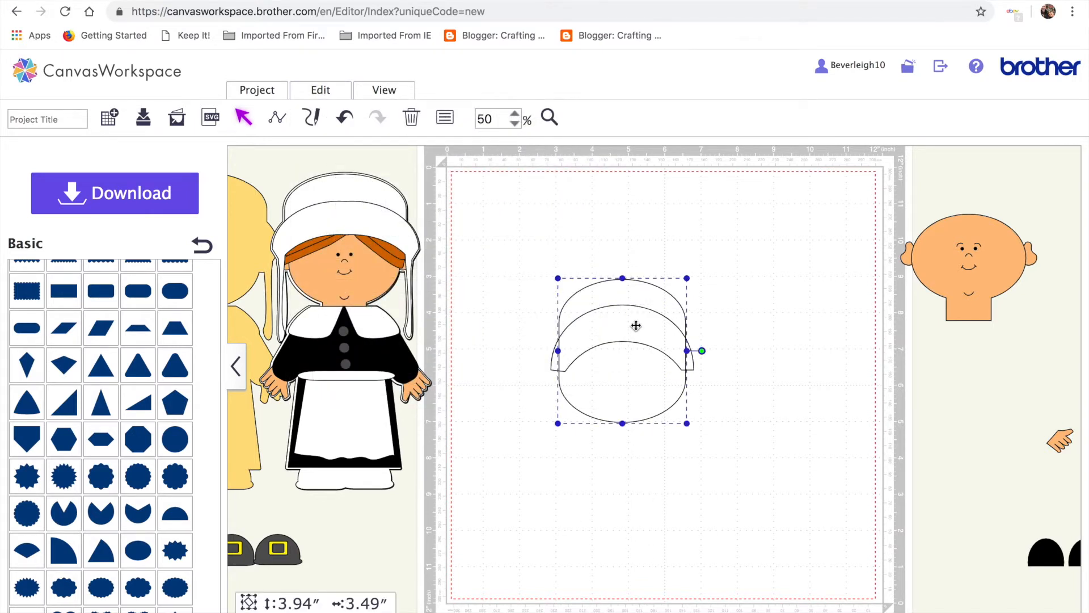
click(636, 325)
drag(636, 325, 753, 316)
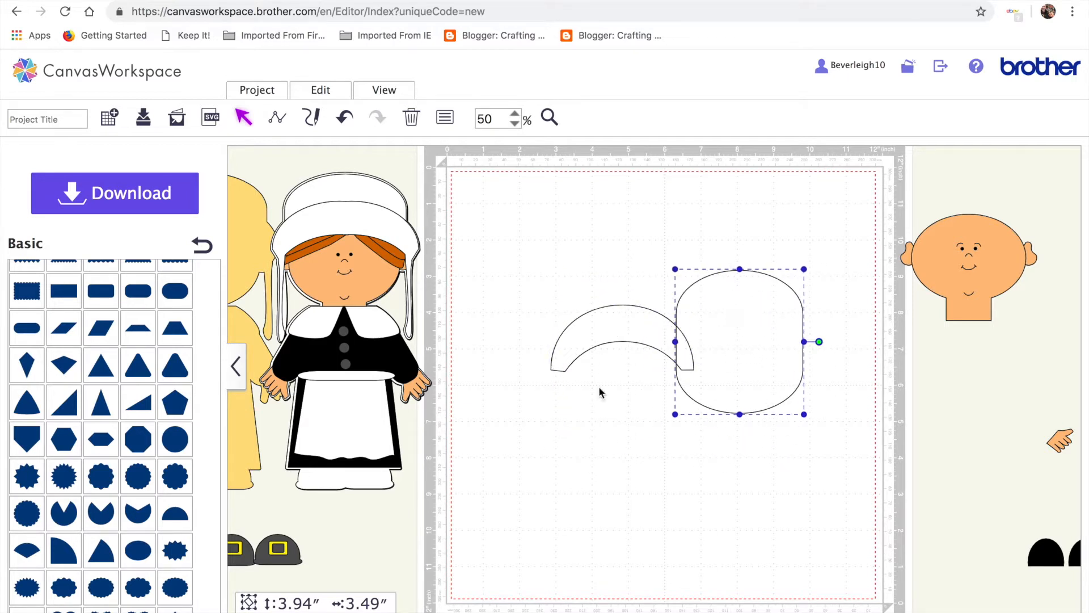
Duplicate the crescent, place the copy over the lower half of the rounded shape, and move the original further left
click(611, 333)
key(ctrl+v)
drag(616, 368, 717, 361)
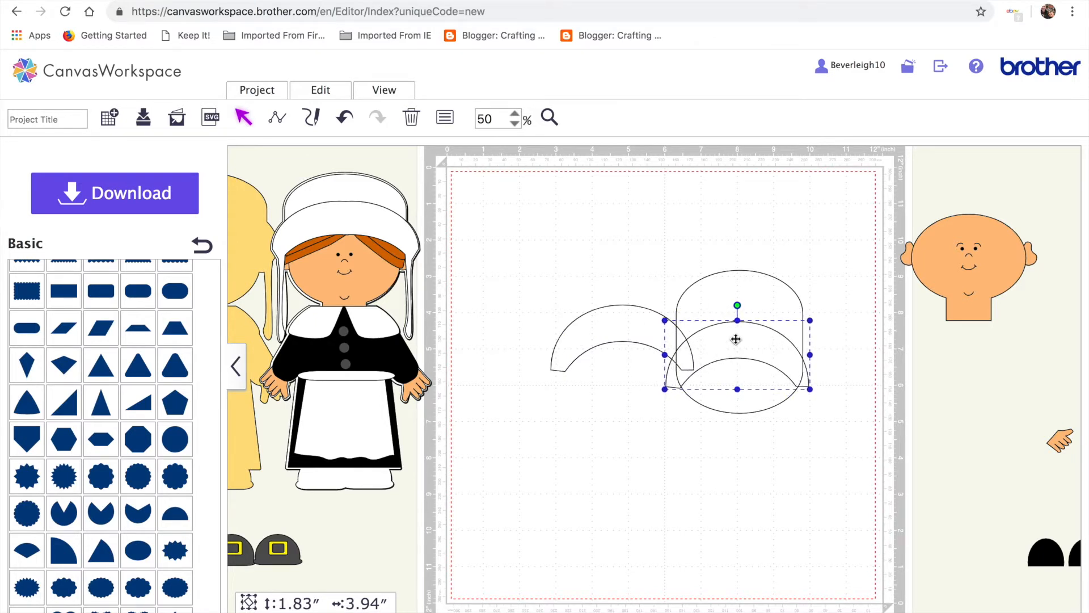
drag(631, 328, 553, 306)
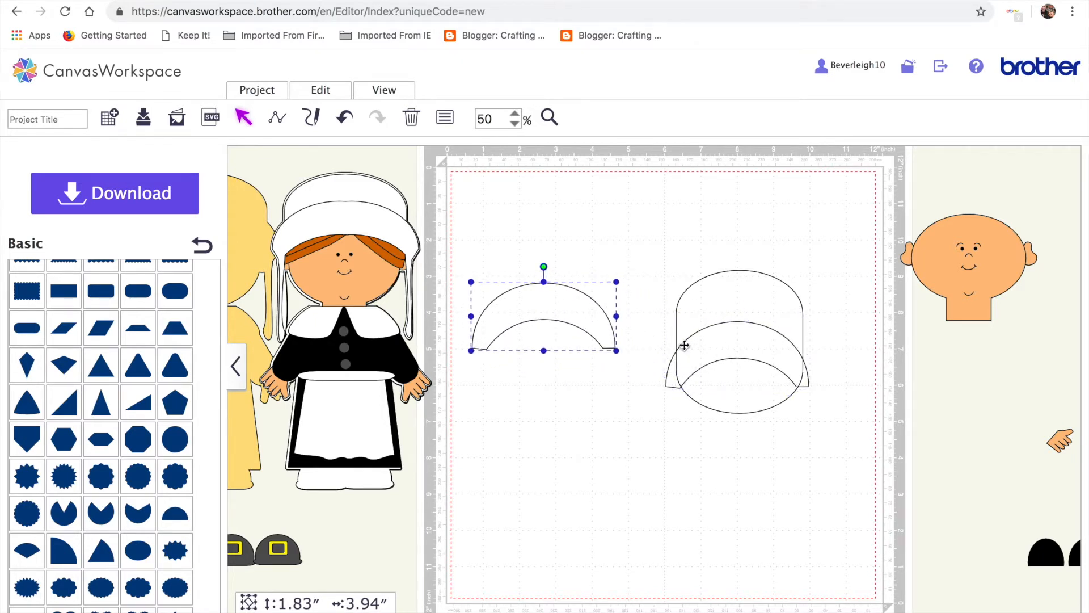
Align the crescent copy and the rounded shape beneath it on their vertical centre line
drag(655, 251, 822, 454)
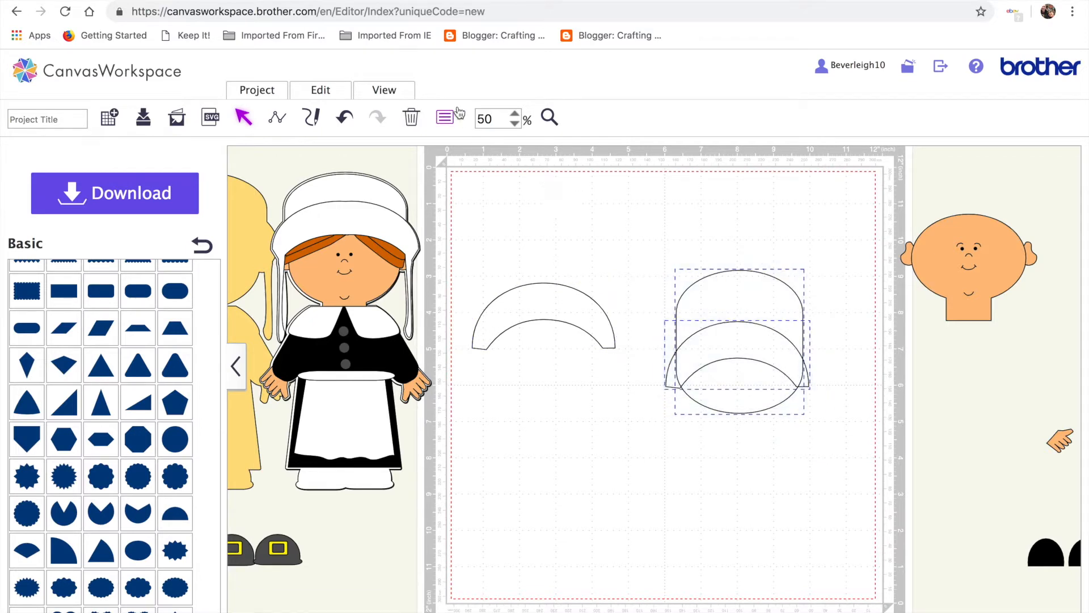
click(319, 90)
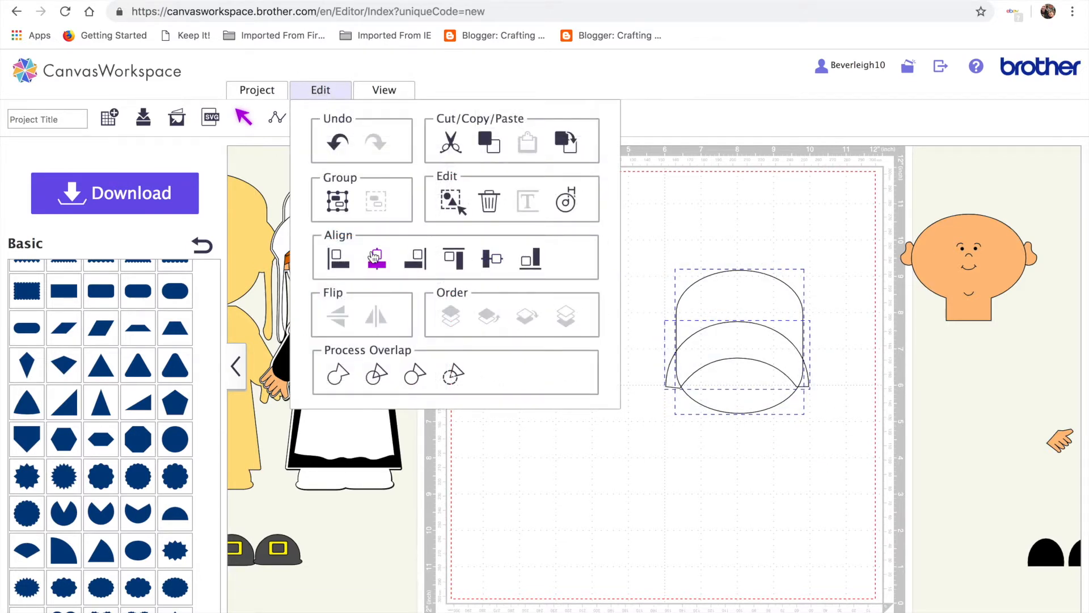
click(375, 258)
Subtract the crescent copy from the rounded shape and move the cut shape down and left, clear of the copy
click(324, 93)
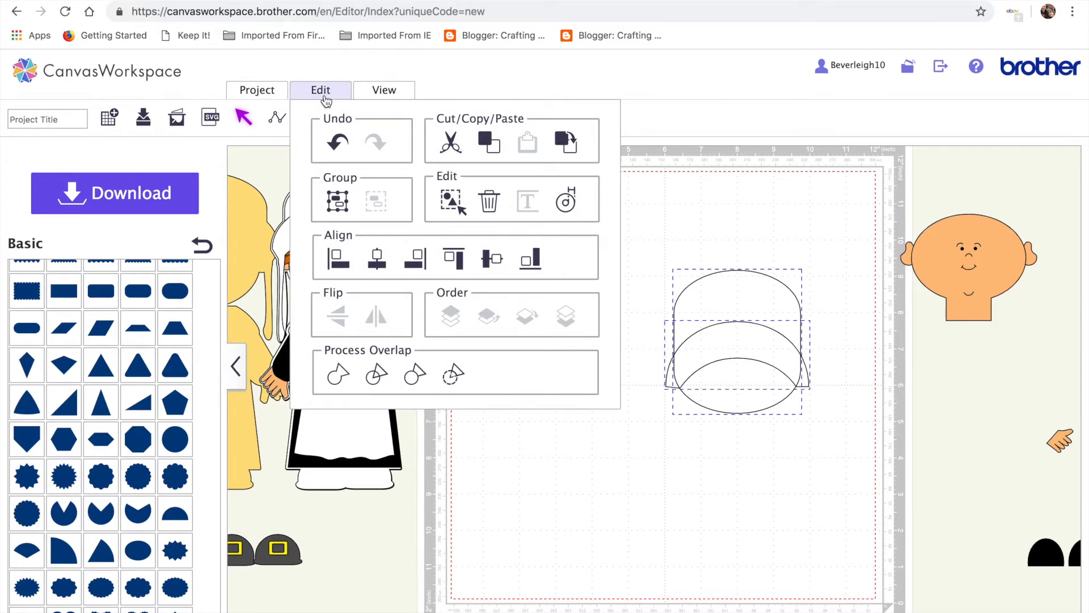
click(415, 375)
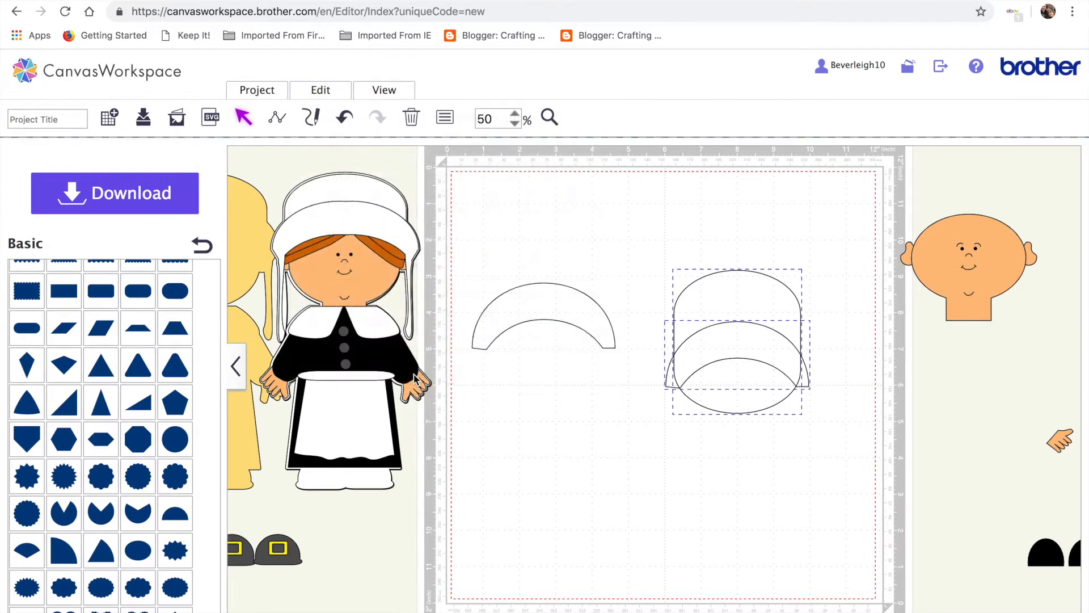
drag(734, 301, 648, 392)
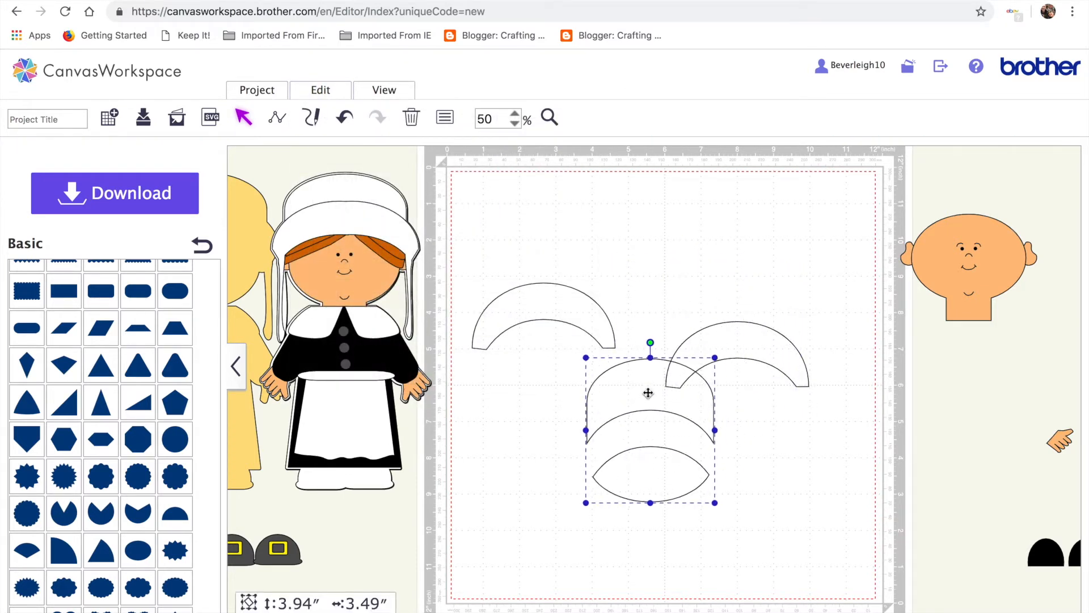
Divide the cut shape into separate pieces and move its lower lens-shaped piece away from the upper one
click(318, 92)
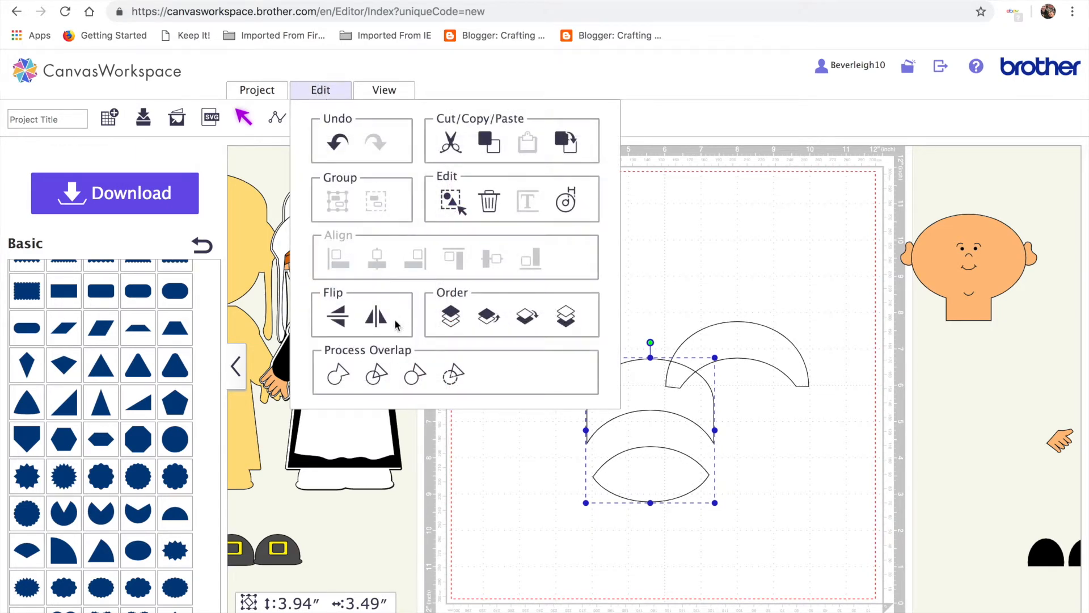
click(377, 371)
click(610, 572)
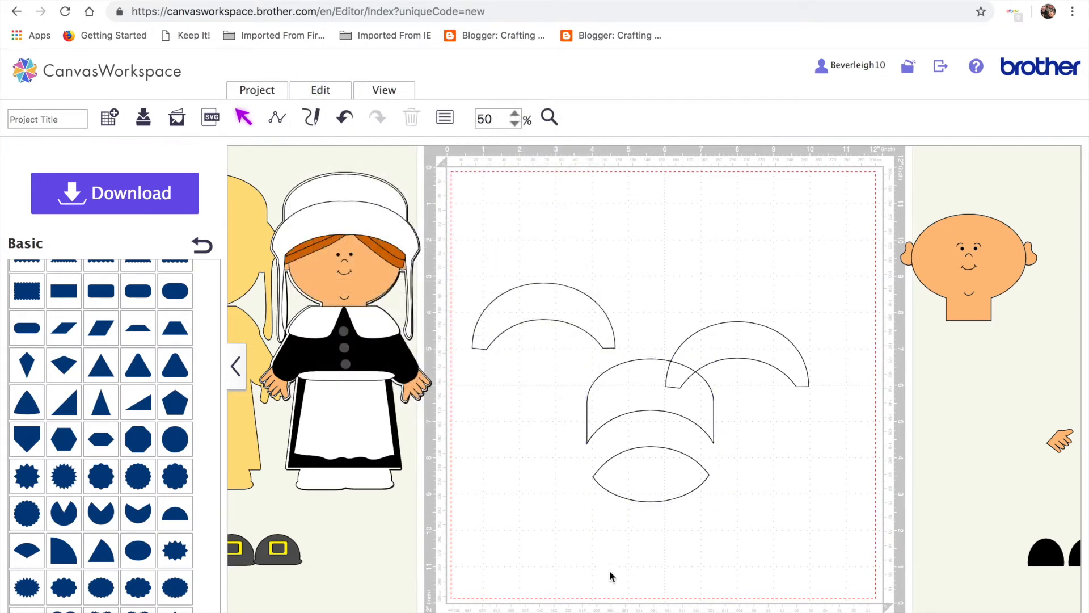
drag(661, 460, 753, 484)
Delete the crescent copy above and to the right of the crown-shaped piece
click(630, 362)
click(766, 358)
key(Delete)
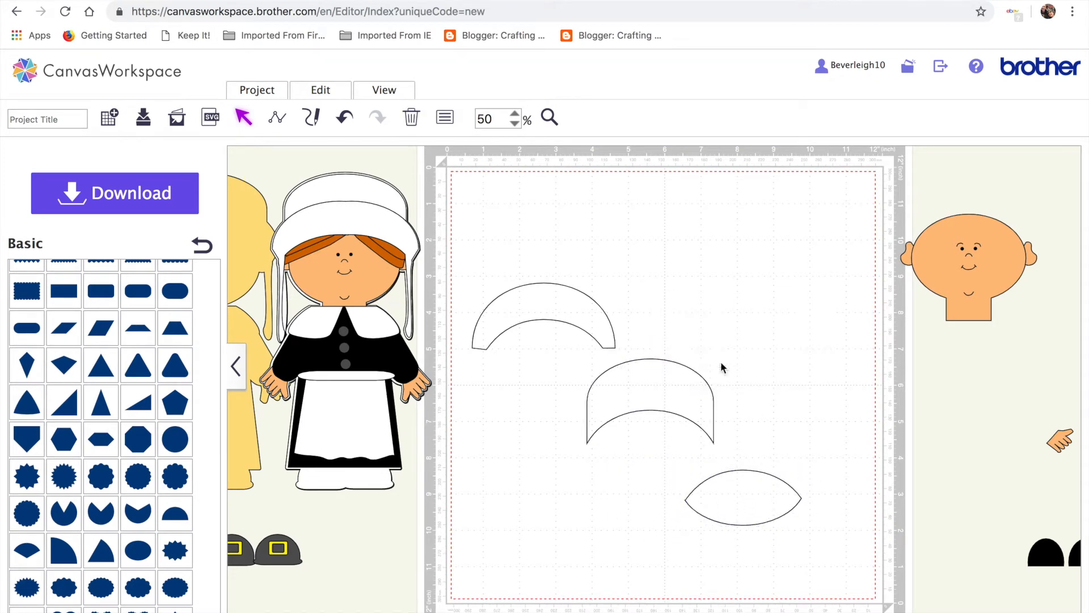
Move the crown-shaped piece up over the crescent and fill both pieces with white
drag(665, 373, 558, 282)
click(580, 344)
drag(457, 187, 619, 347)
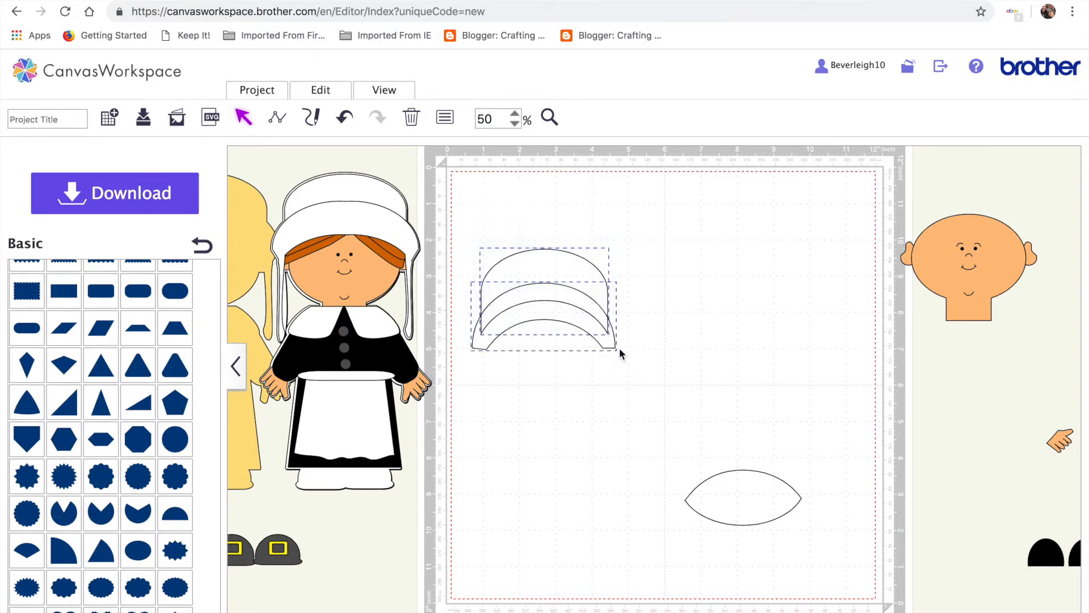
click(444, 117)
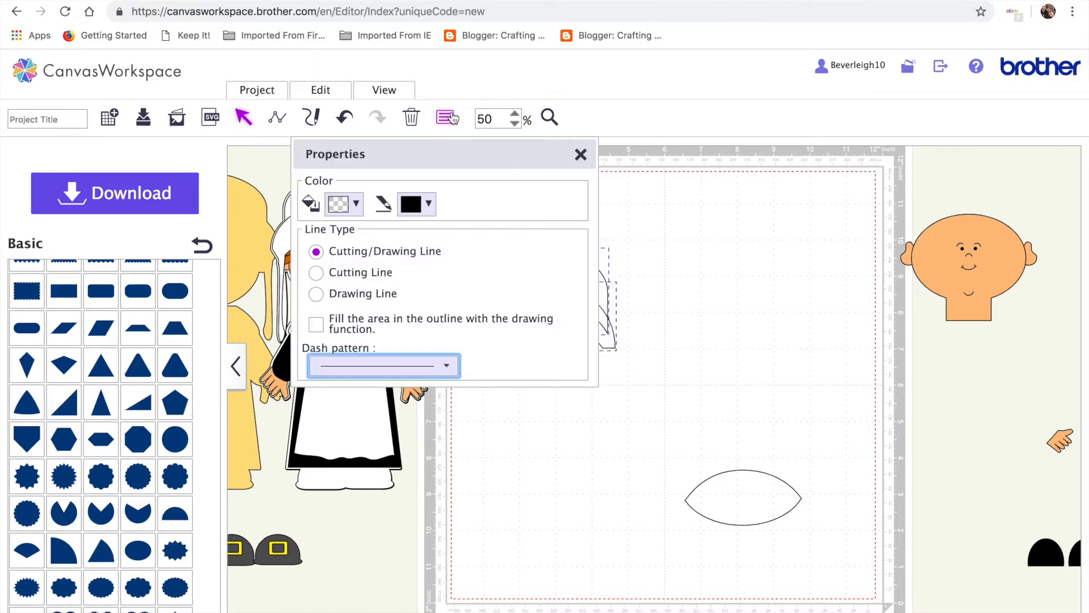
click(357, 205)
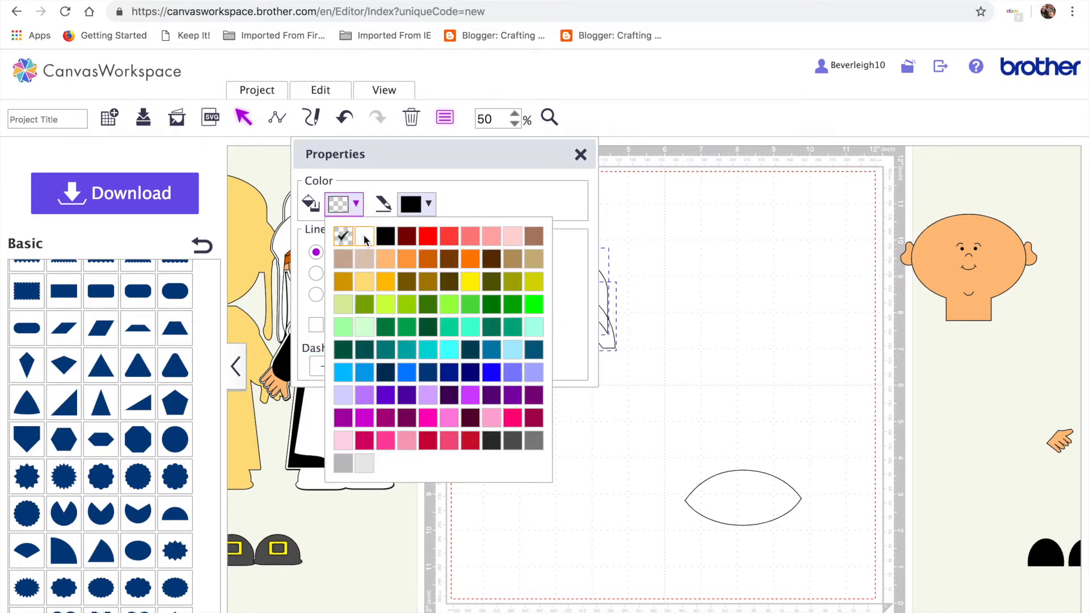
click(363, 234)
drag(561, 163, 353, 179)
click(571, 360)
Send the crown-shaped piece behind the crescent brim and lower it slightly toward the brim
click(554, 267)
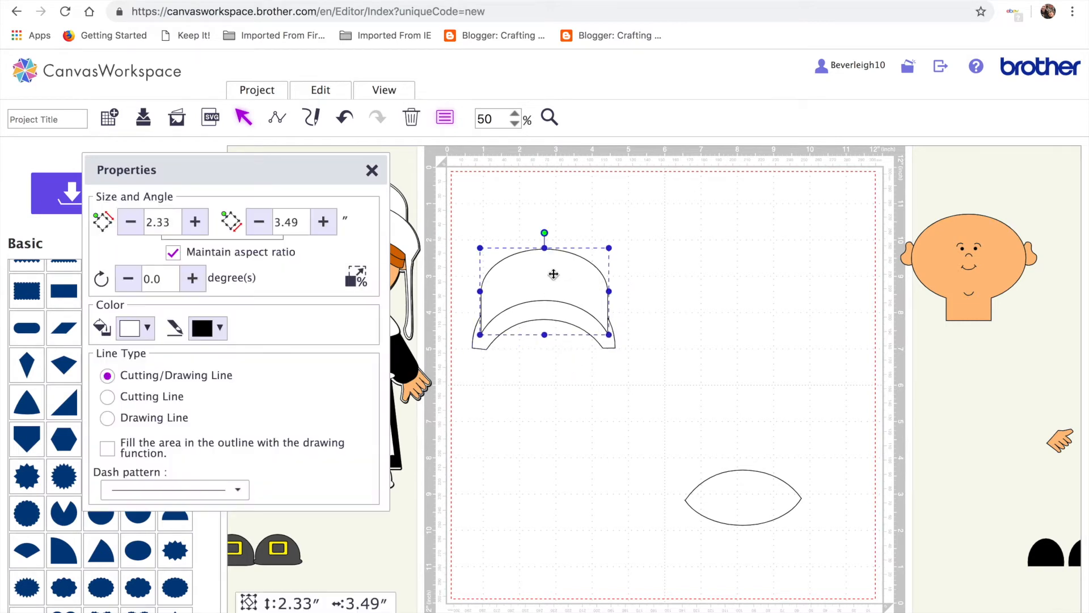
click(324, 88)
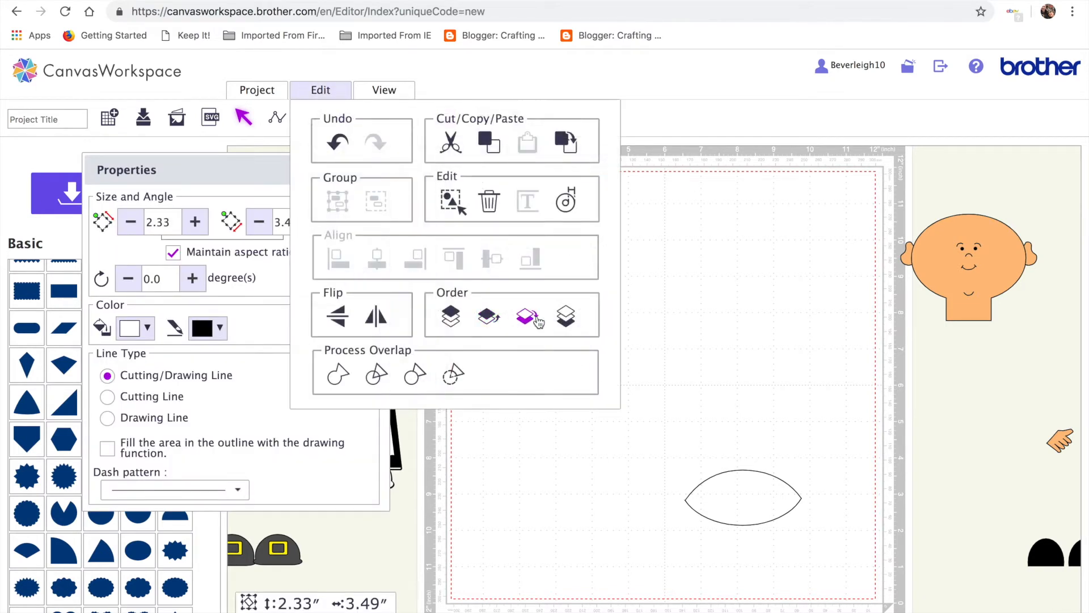
click(569, 319)
click(598, 423)
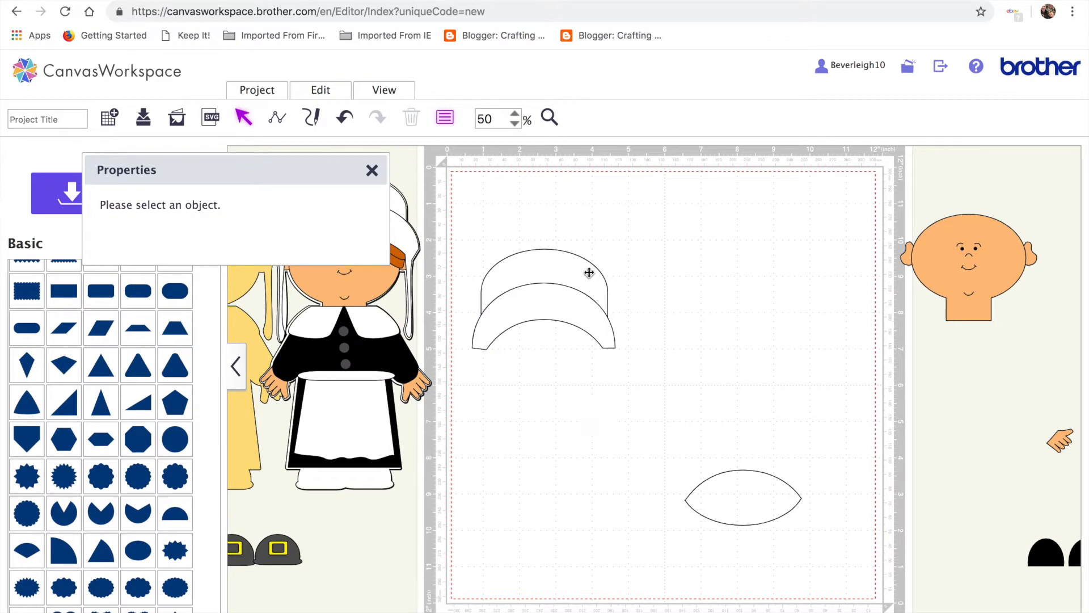
click(372, 171)
drag(532, 261, 533, 268)
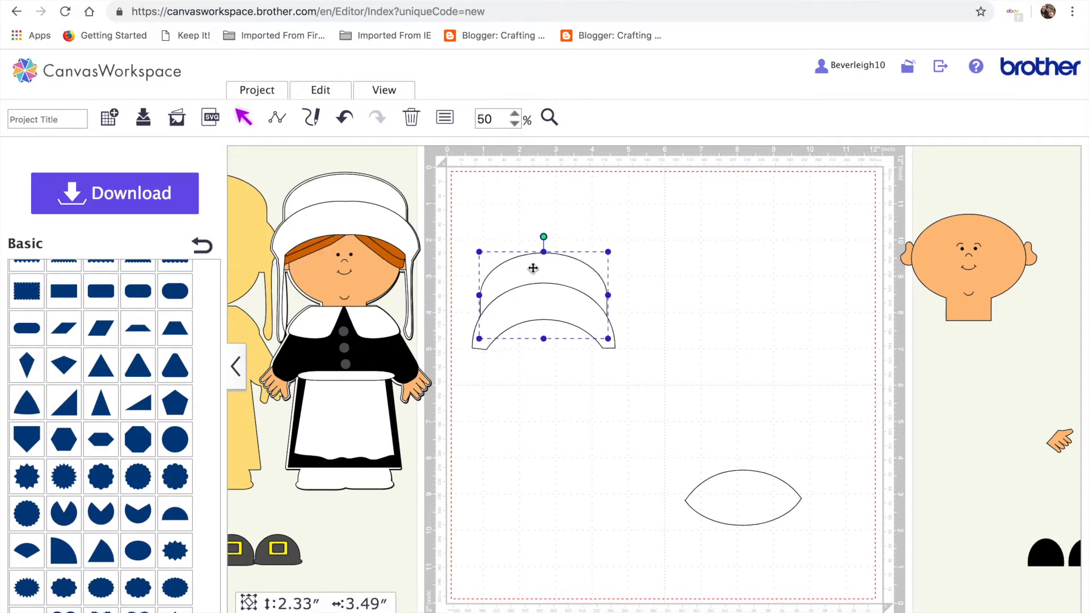
Align the crown and brim pieces on their vertical centre line and group them as one bonnet
click(548, 390)
drag(450, 209, 644, 401)
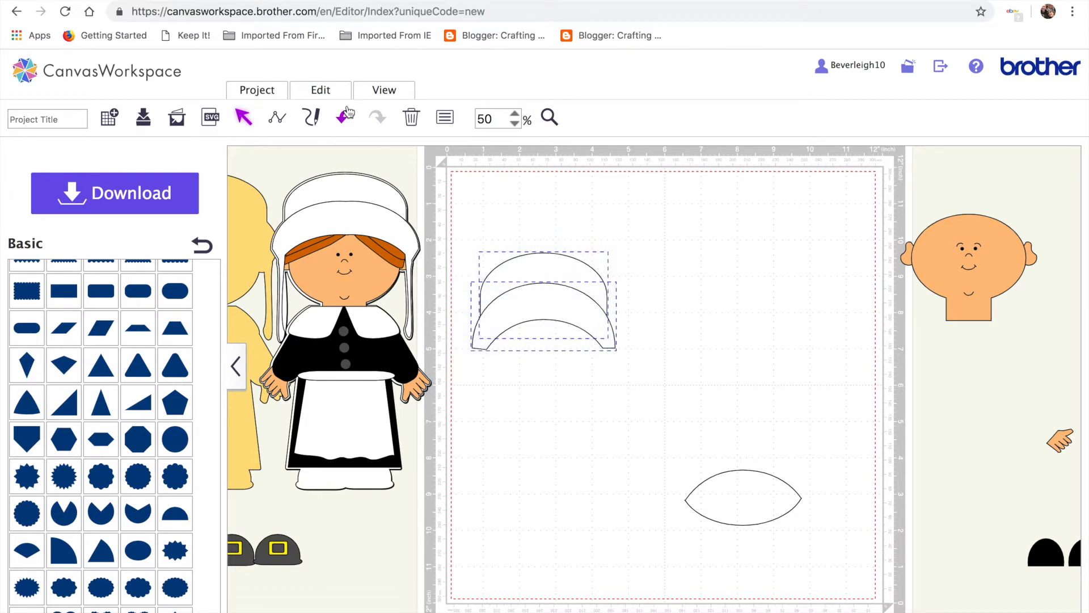
click(317, 90)
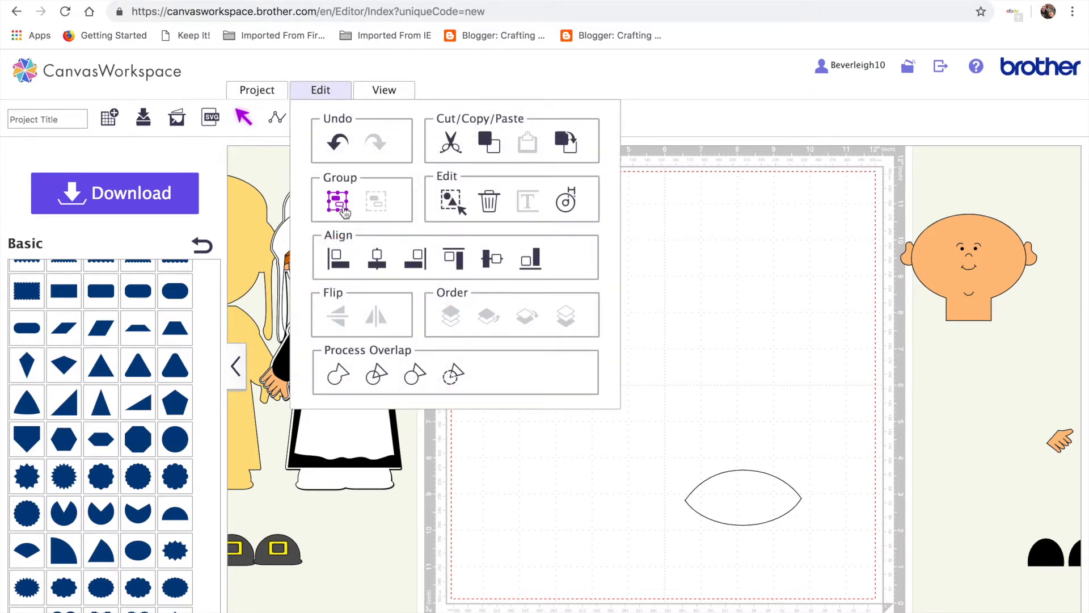
click(380, 257)
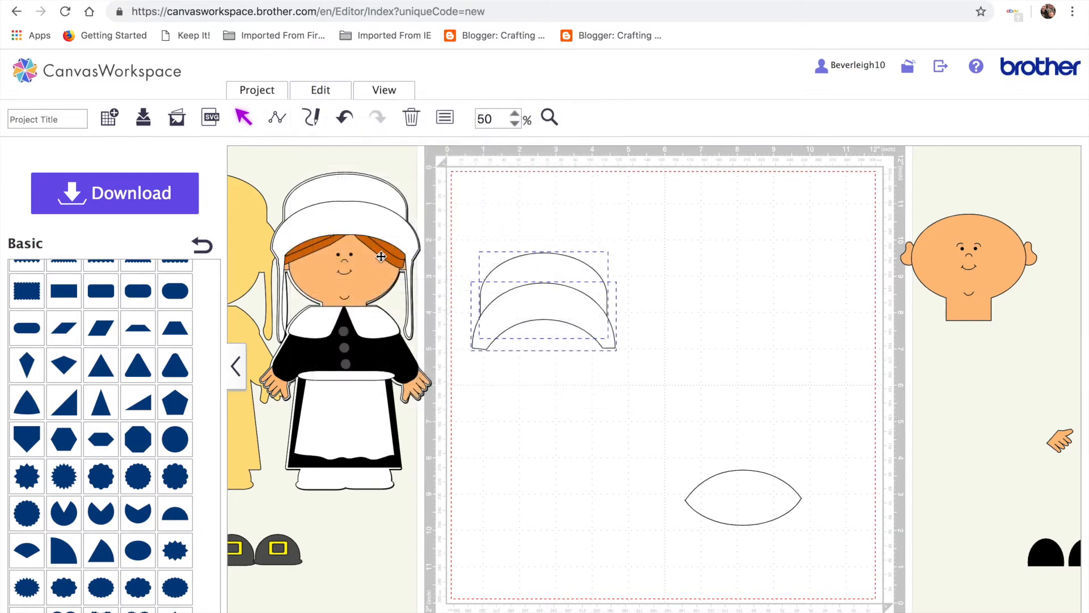
click(334, 94)
click(339, 209)
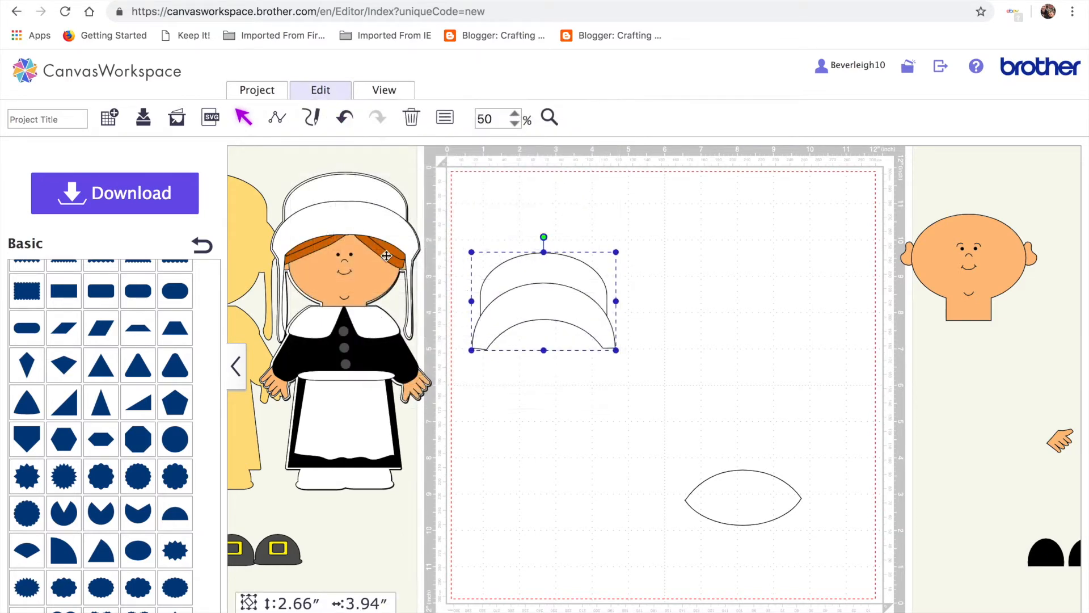
Move the grouped bonnet to the upper right half of the mat and delete the leftover lens-shaped piece
drag(518, 309, 689, 295)
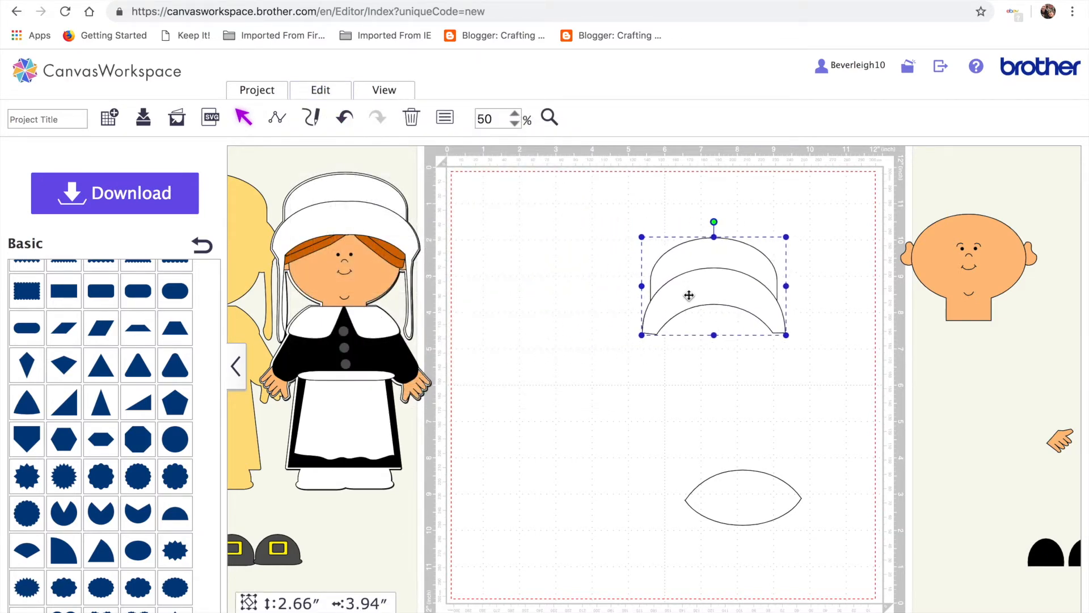
click(721, 483)
key(Delete)
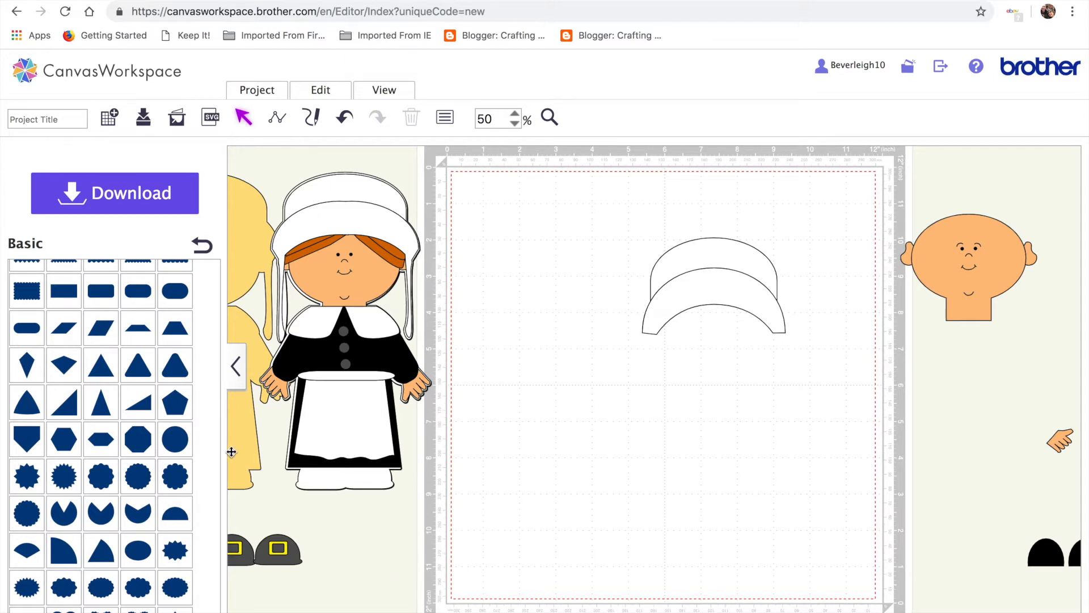
scroll(112, 557, down, 3)
scroll(112, 557, up, 5)
scroll(111, 561, up, 1)
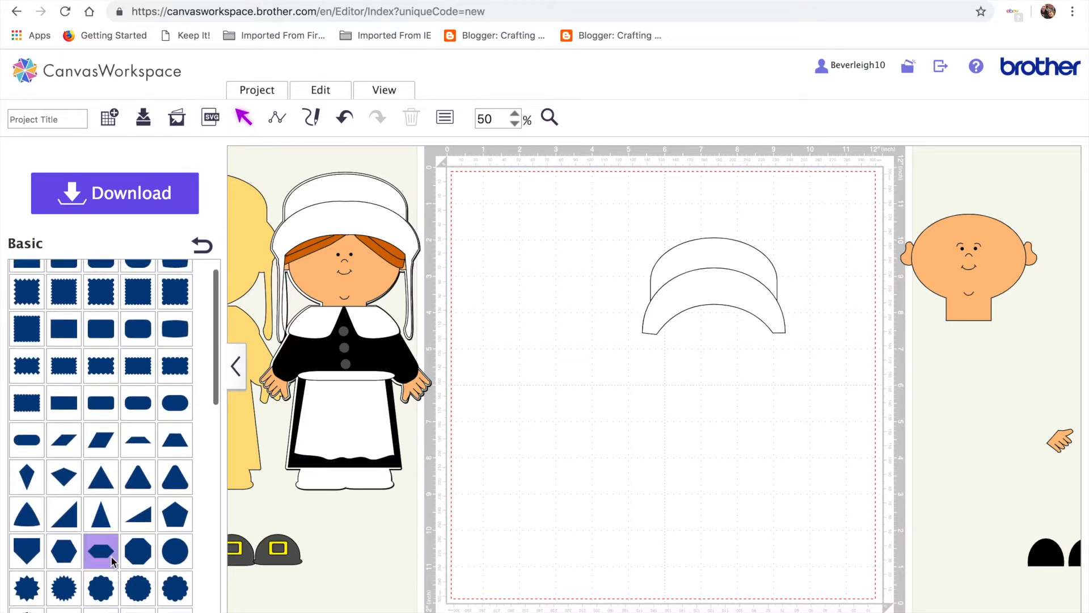
click(96, 340)
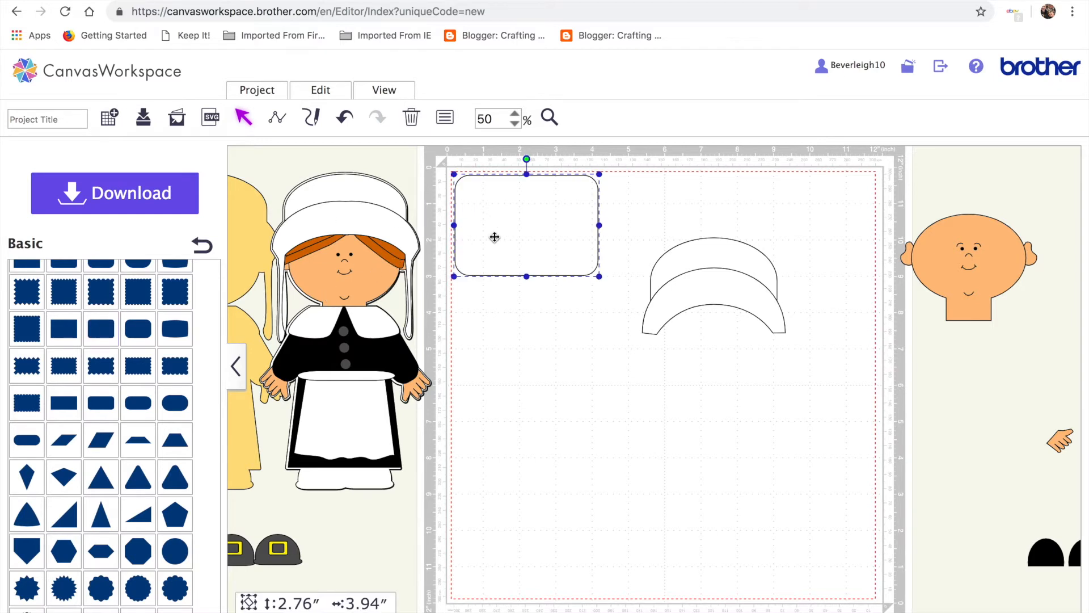
key(Delete)
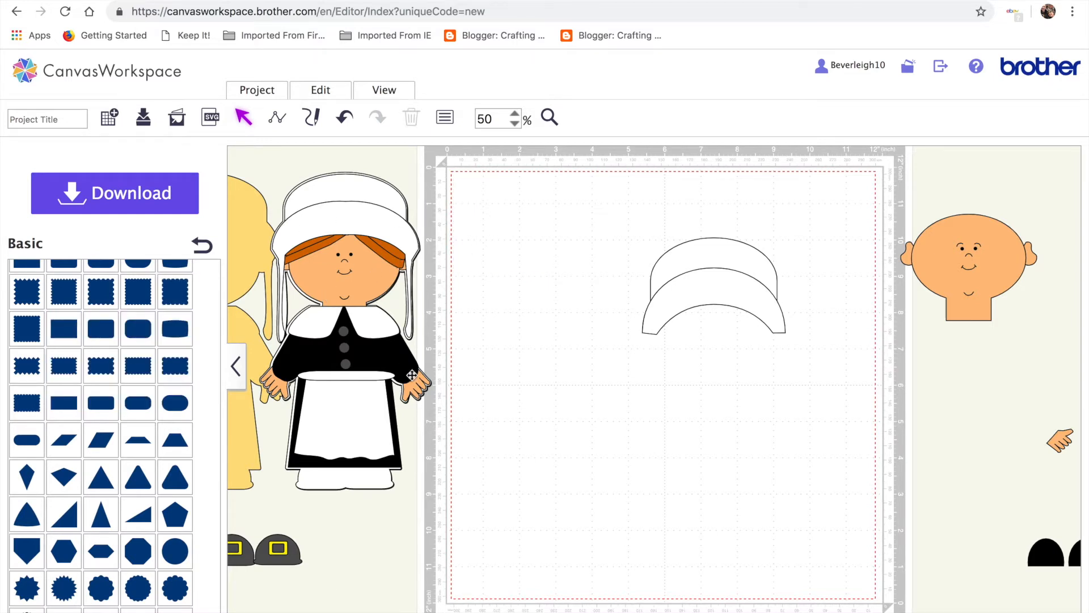
Add a plain square-cornered rectangle, rotate it 90 degrees and place it below the bonnet
click(64, 327)
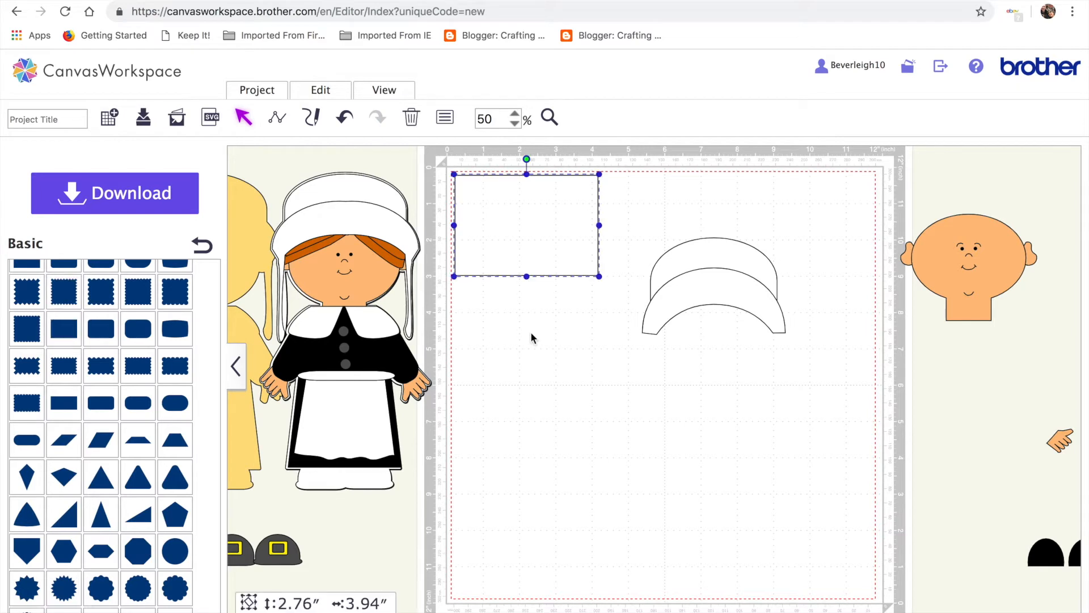
click(445, 117)
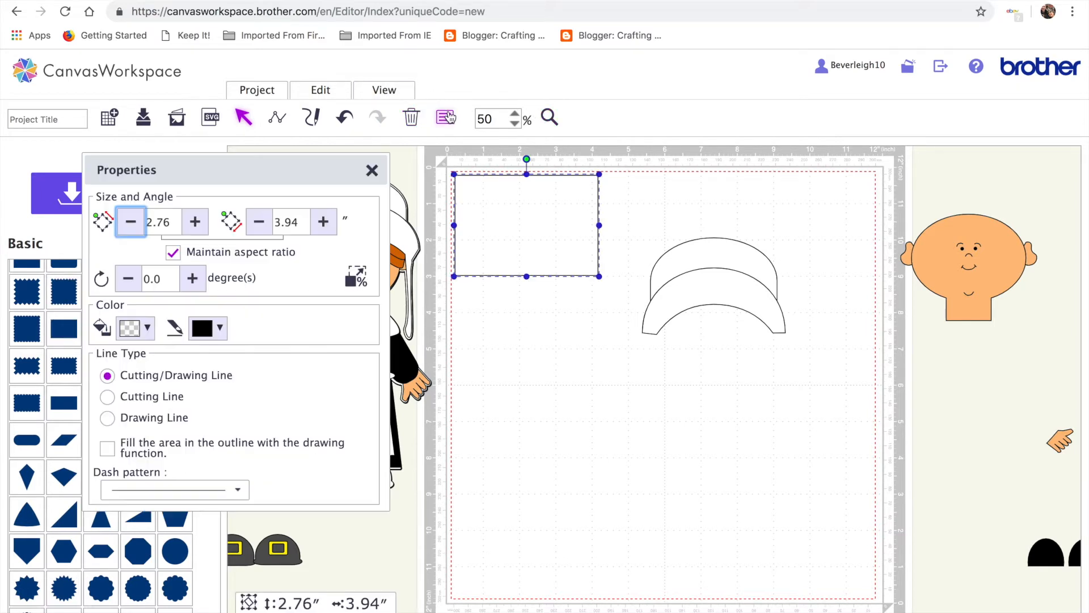
click(152, 279)
text(90)
key(Return)
drag(528, 245, 705, 466)
click(370, 171)
Splay the rectangle's two lower corners outward into a trapezoid skirt and move it down near the mat's lower edge
double_click(700, 470)
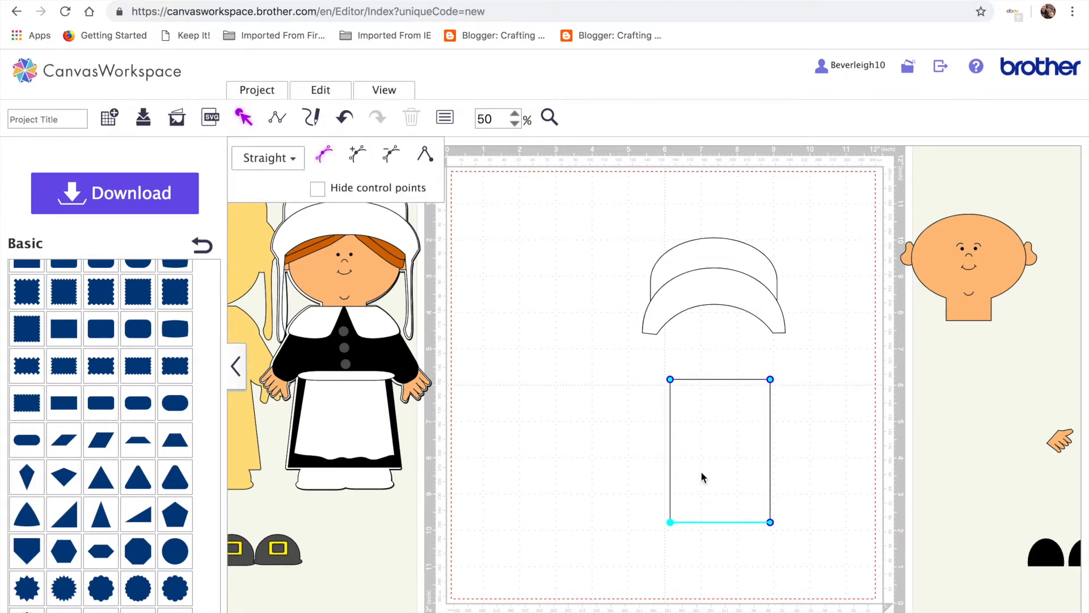
drag(670, 522, 655, 519)
drag(770, 521, 781, 519)
click(731, 554)
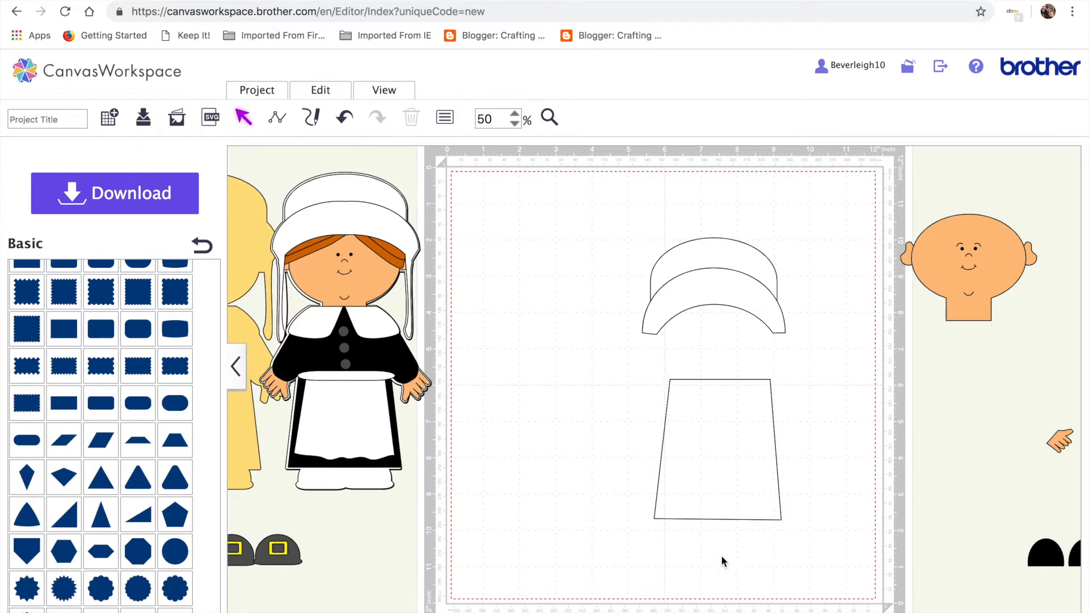
click(719, 484)
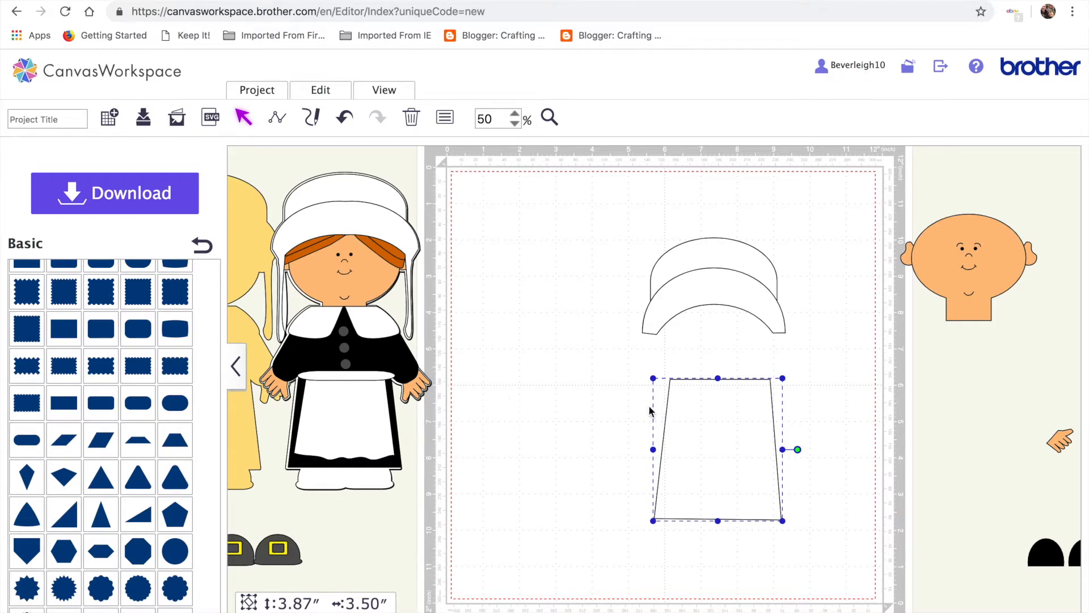
drag(715, 431, 701, 489)
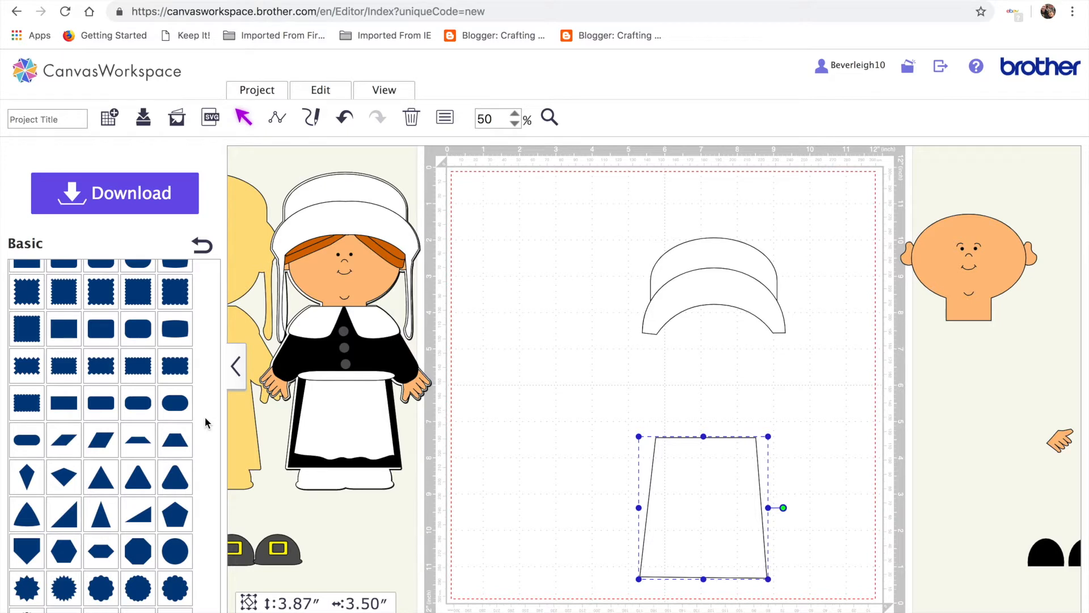
Add a rounded rectangle, narrow it to about 2.96 inches wide and place it overlapping the trapezoid's upper edge
click(138, 329)
drag(530, 222, 535, 348)
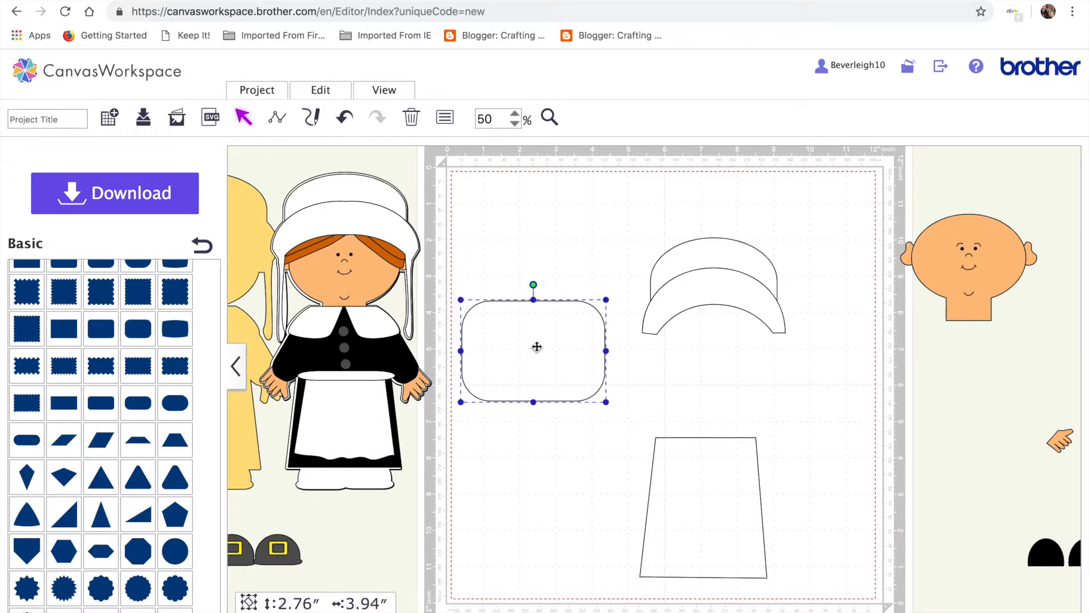
drag(462, 352, 493, 350)
drag(597, 376, 651, 403)
Align the rounded rectangle and the trapezoid on their vertical centre line
drag(796, 573, 630, 423)
click(322, 89)
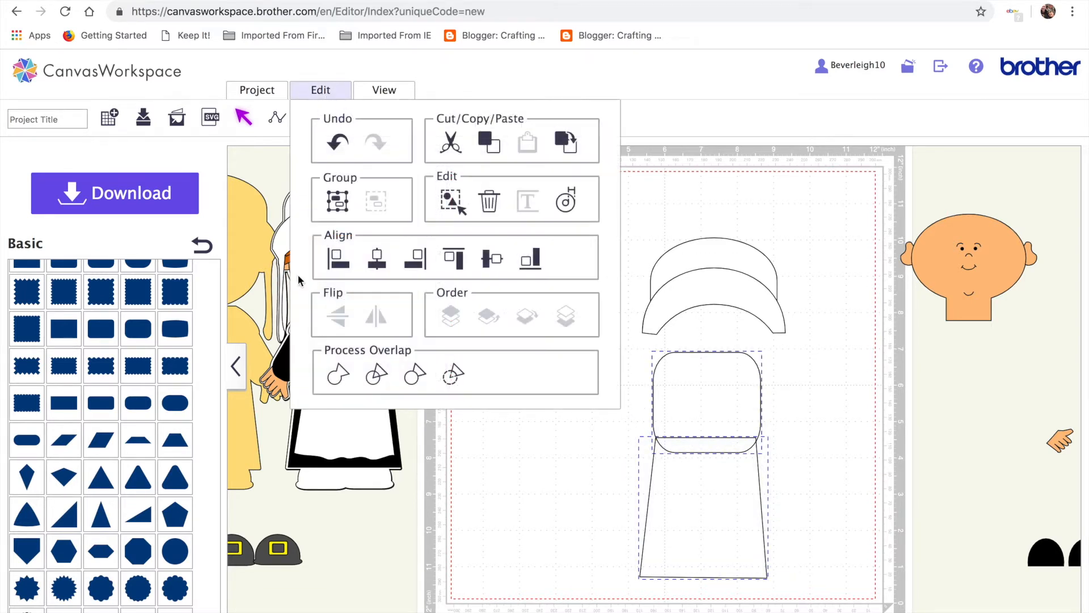
click(376, 259)
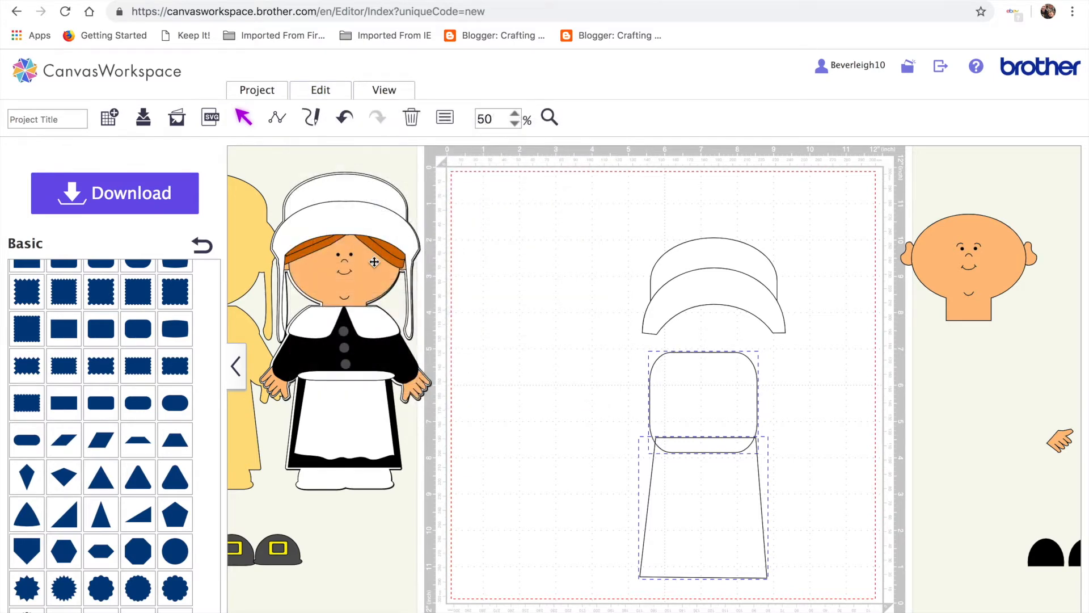
Try to weld the rounded rectangle and trapezoid into one outline, and undo the weld
click(339, 90)
click(339, 377)
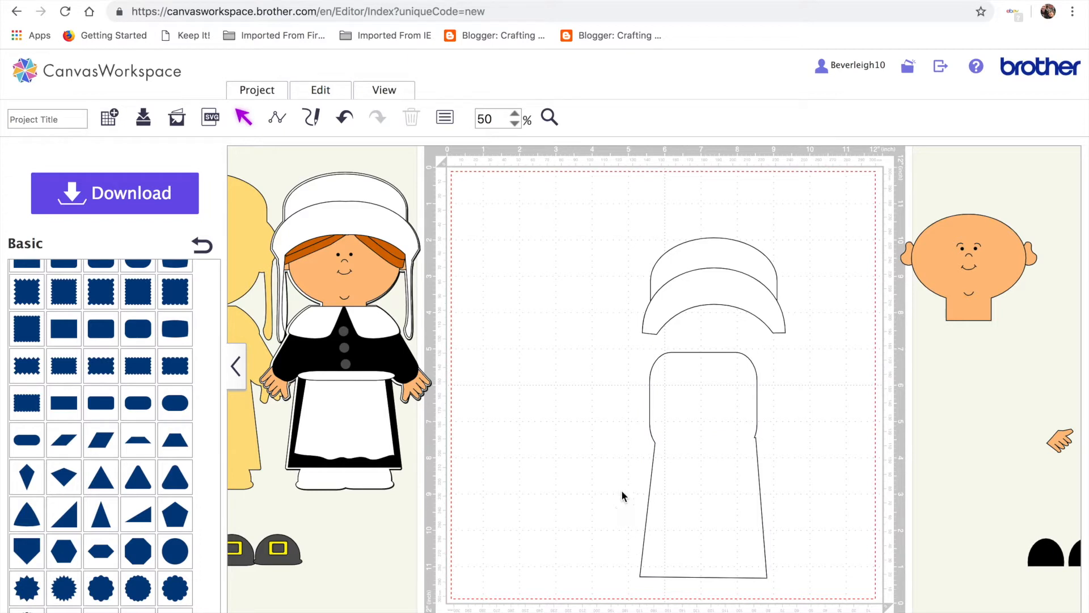
click(344, 118)
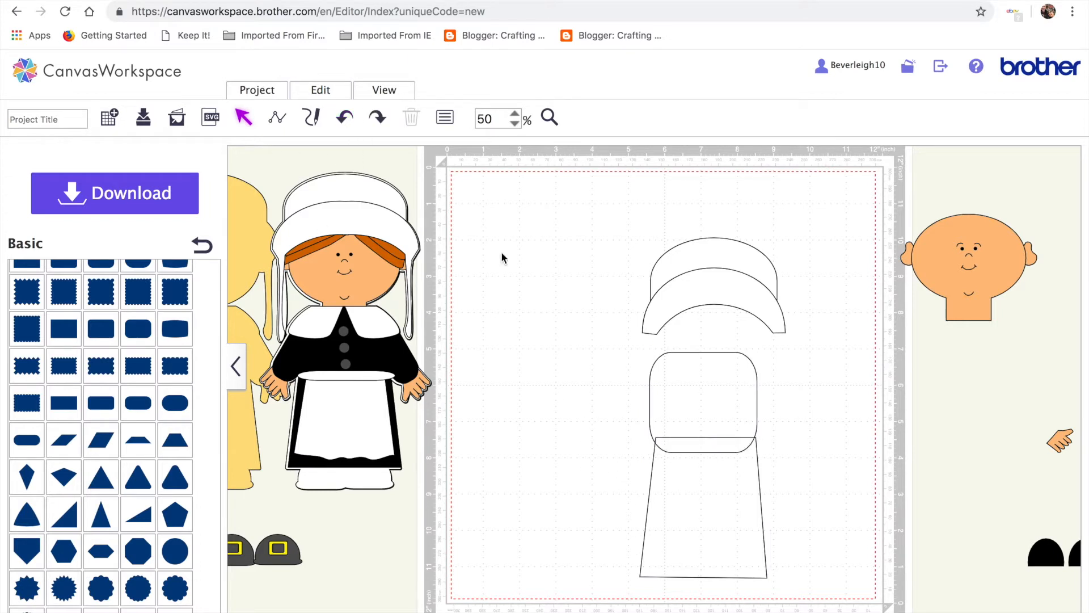
Reselect the separate rounded rectangle and trapezoid and centre them horizontally on each other again
click(647, 408)
shift+click(754, 577)
click(322, 95)
click(377, 259)
click(800, 462)
Edit the trapezoid's points and move its lower-right corner slightly outward and up
click(710, 406)
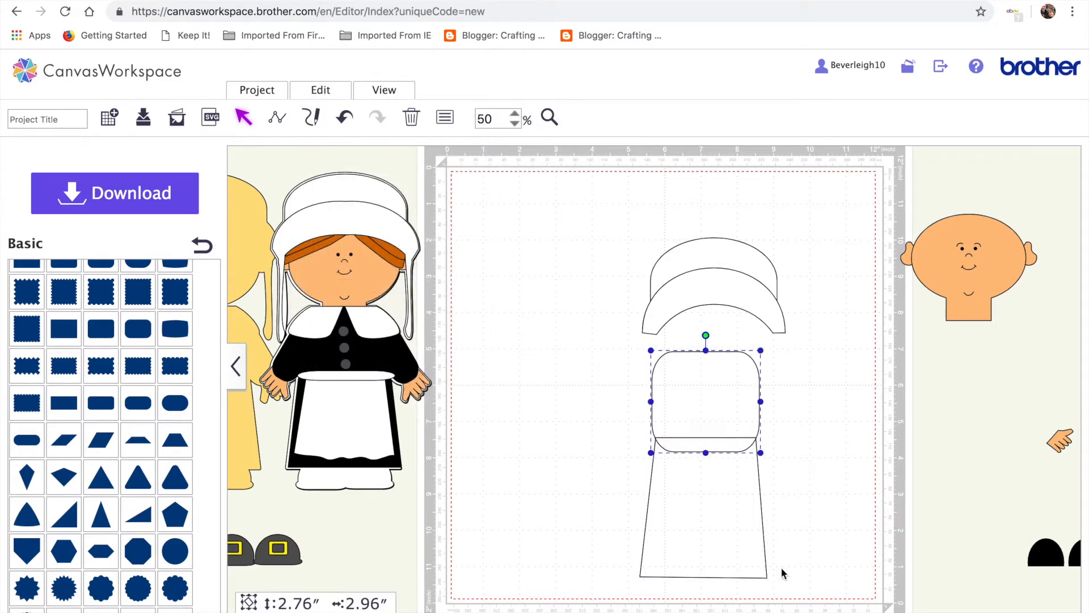
click(745, 553)
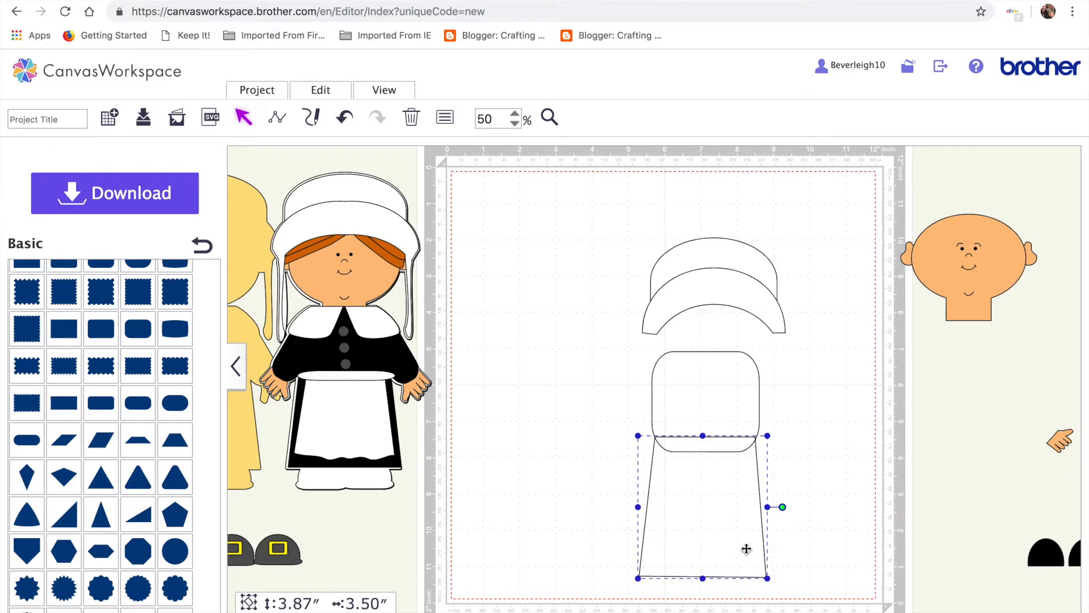
double_click(746, 550)
drag(766, 577, 769, 574)
click(844, 570)
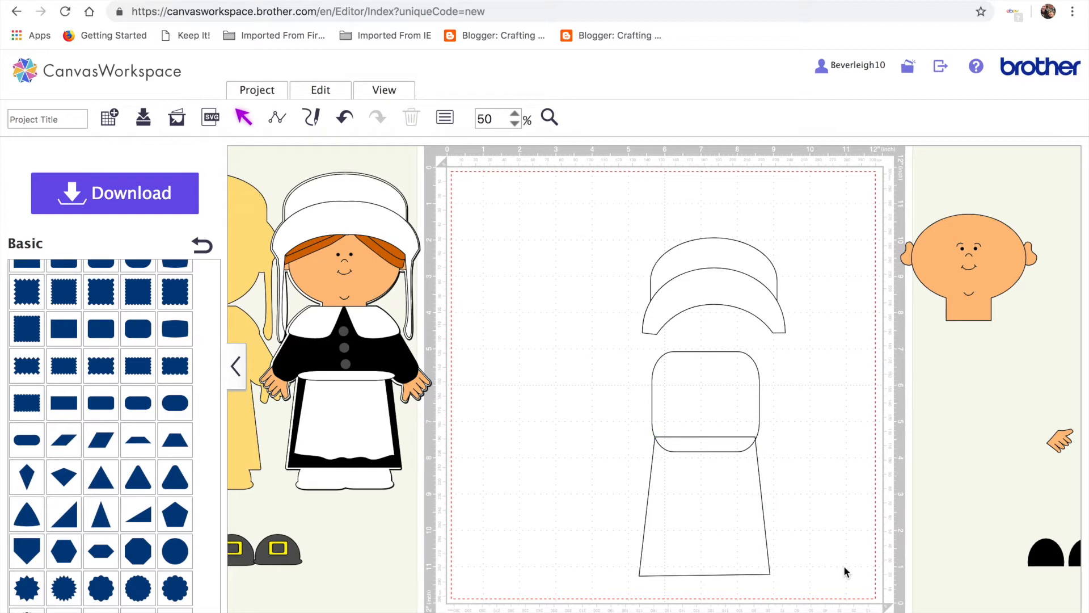
Nudge the trapezoid slightly and adjust its lower-right corner outward and down to level the bottom edge
mouse_move(682, 509)
mouse_down()
mouse_move(671, 498)
mouse_move(678, 507)
mouse_up()
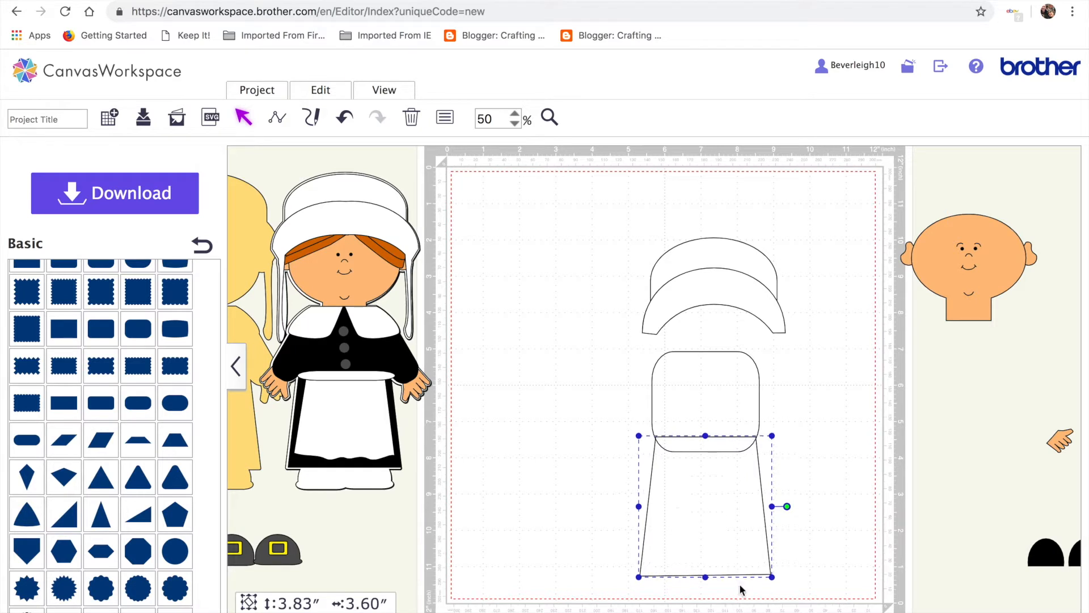
click(769, 576)
click(749, 553)
double_click(748, 553)
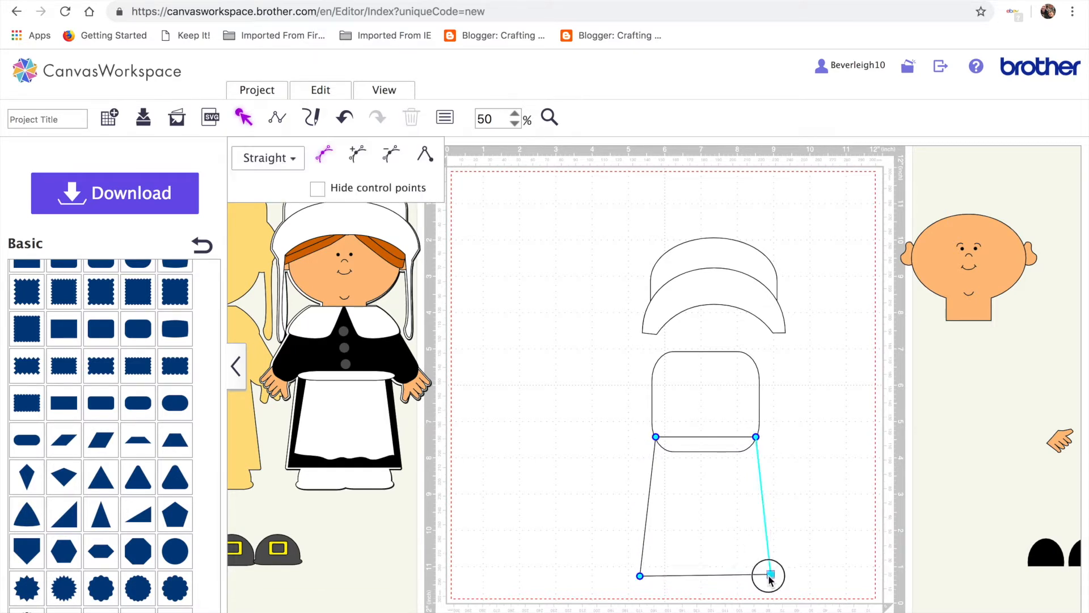
drag(770, 579, 773, 577)
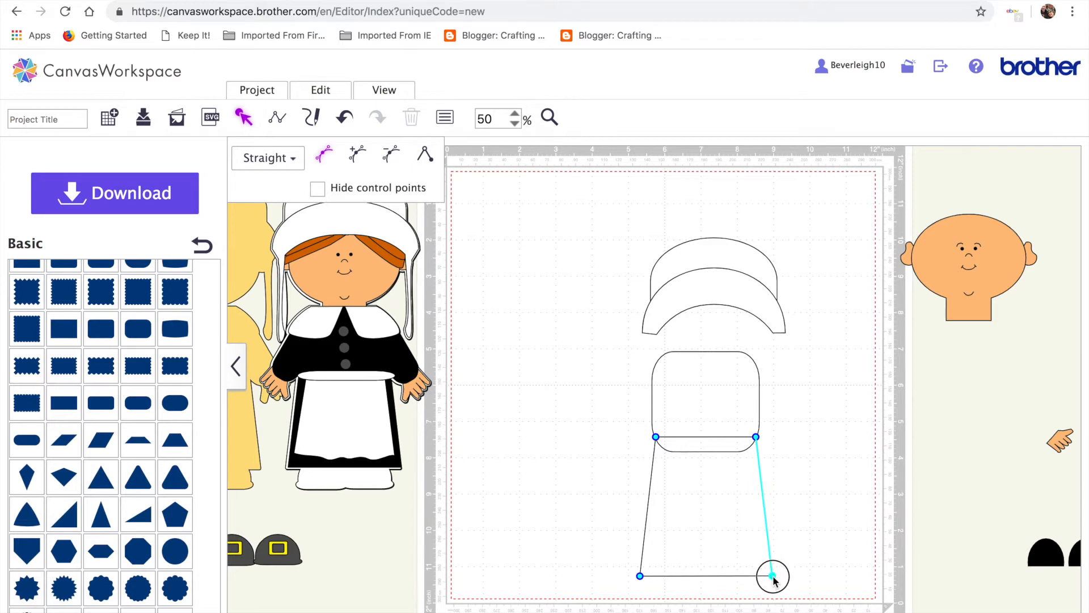
click(830, 529)
drag(632, 359, 763, 579)
click(320, 90)
click(379, 274)
click(370, 219)
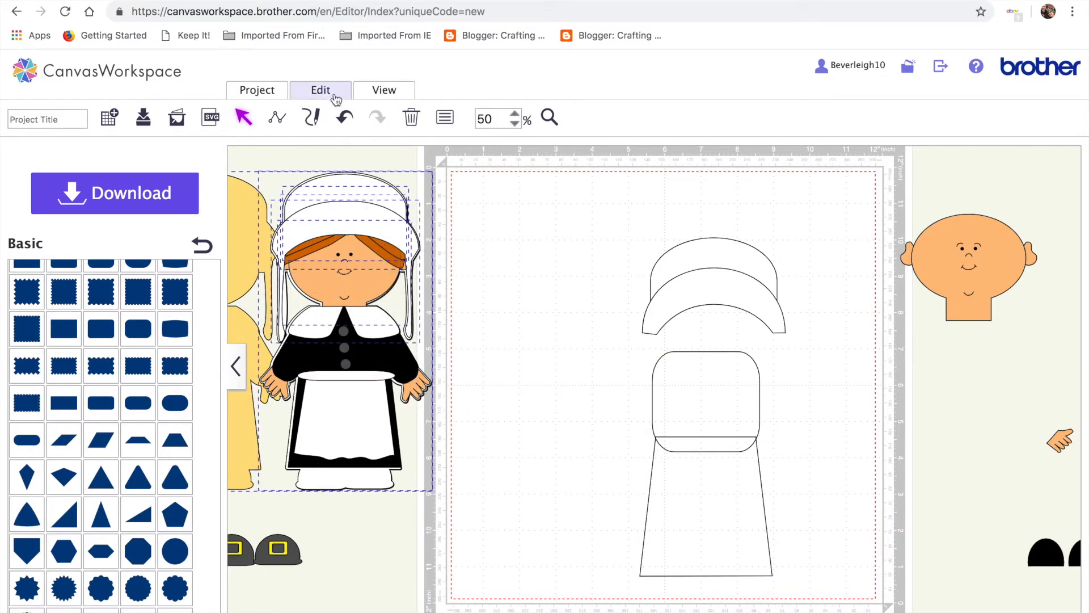
click(396, 301)
click(323, 89)
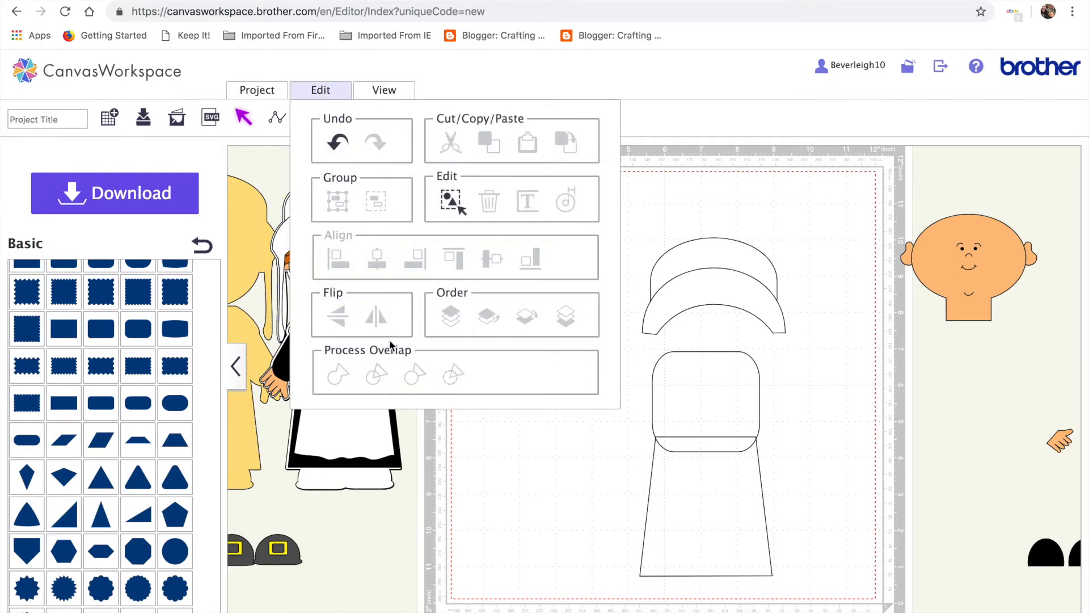
Weld the rounded rectangle and trapezoid into one dress outline and shift it slightly right
click(739, 396)
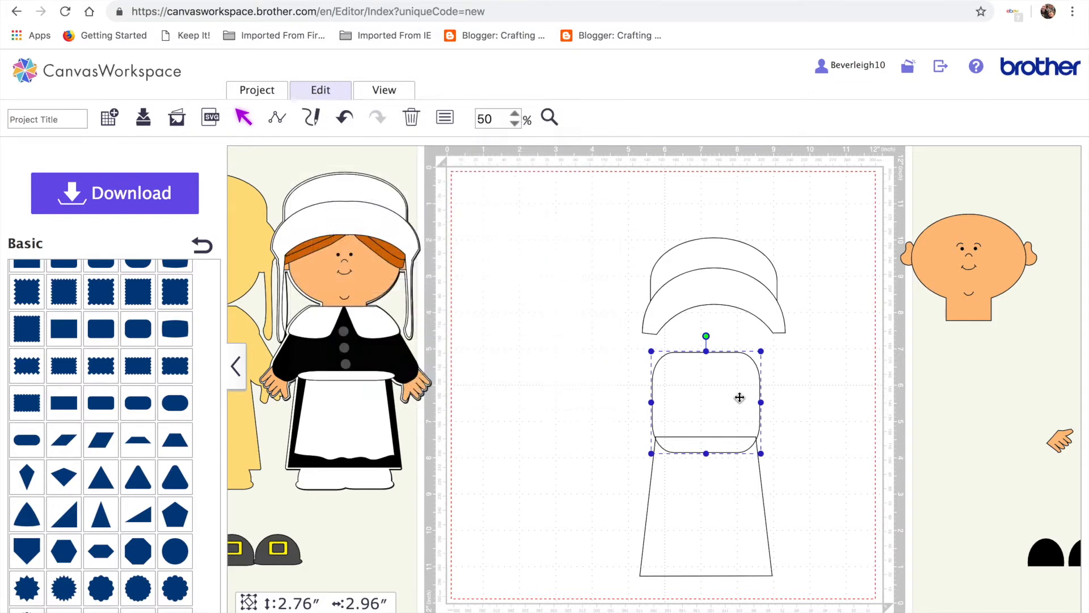
click(734, 530)
click(622, 320)
click(676, 391)
shift+click(698, 516)
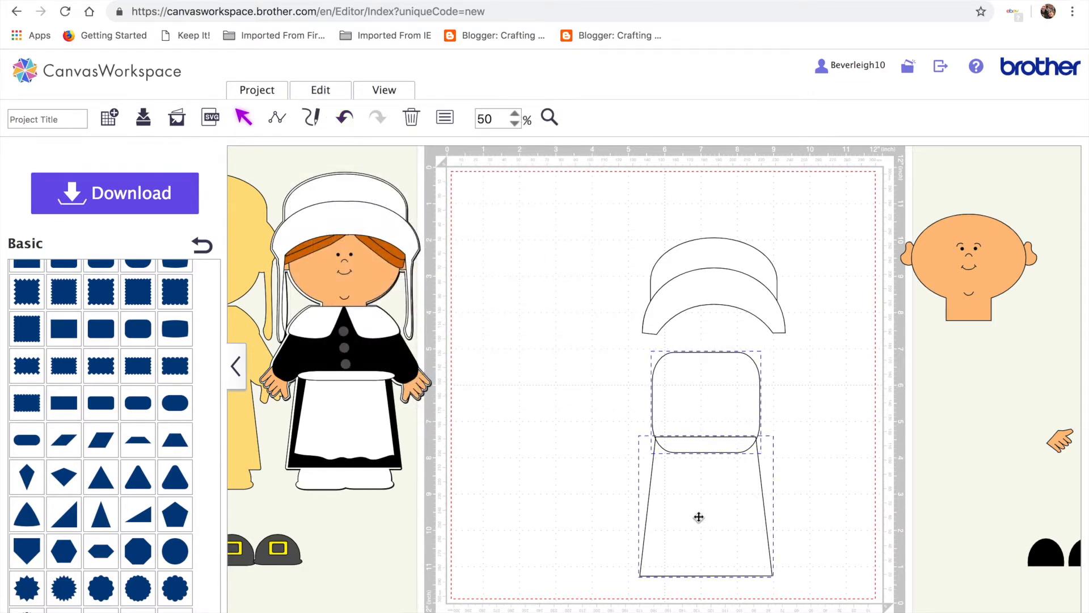
click(335, 100)
click(339, 374)
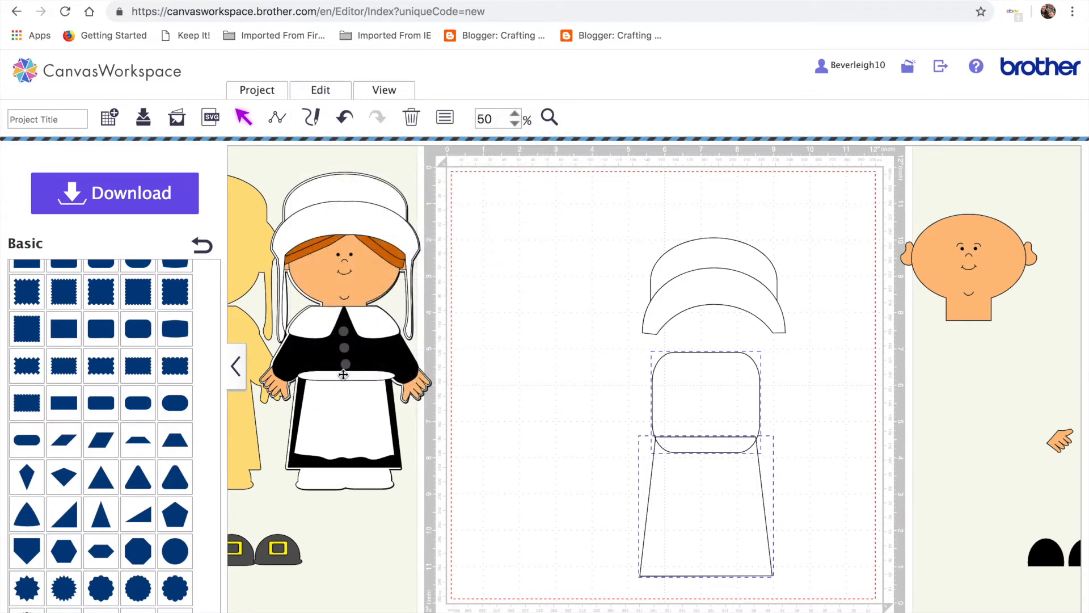
drag(752, 491, 760, 488)
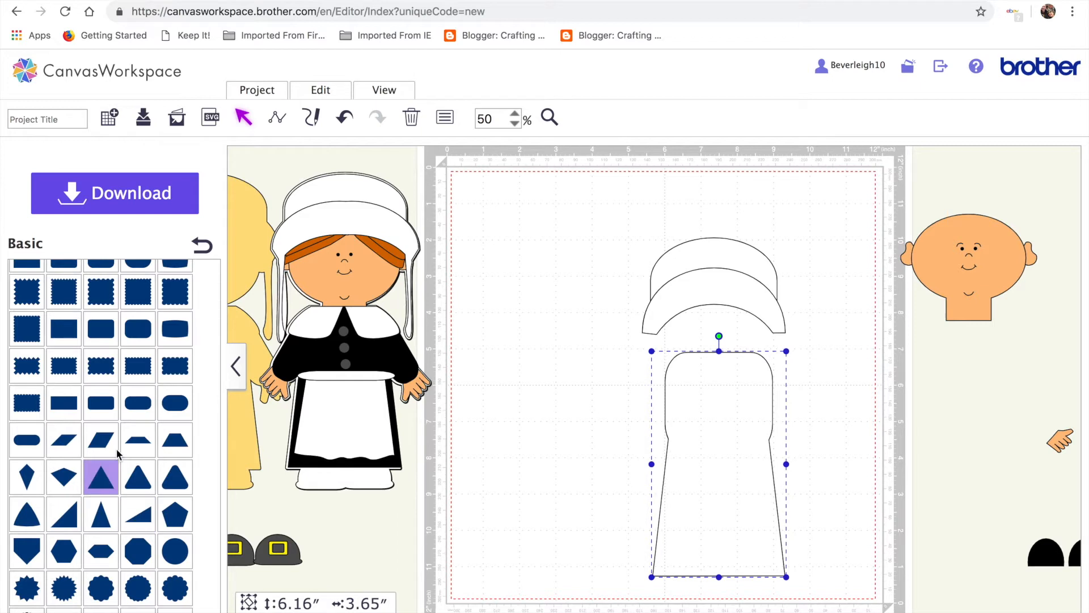
Add a wide rounded rectangle and resize it to about 1.20 inches high by 3.17 inches wide for a sleeve
click(138, 403)
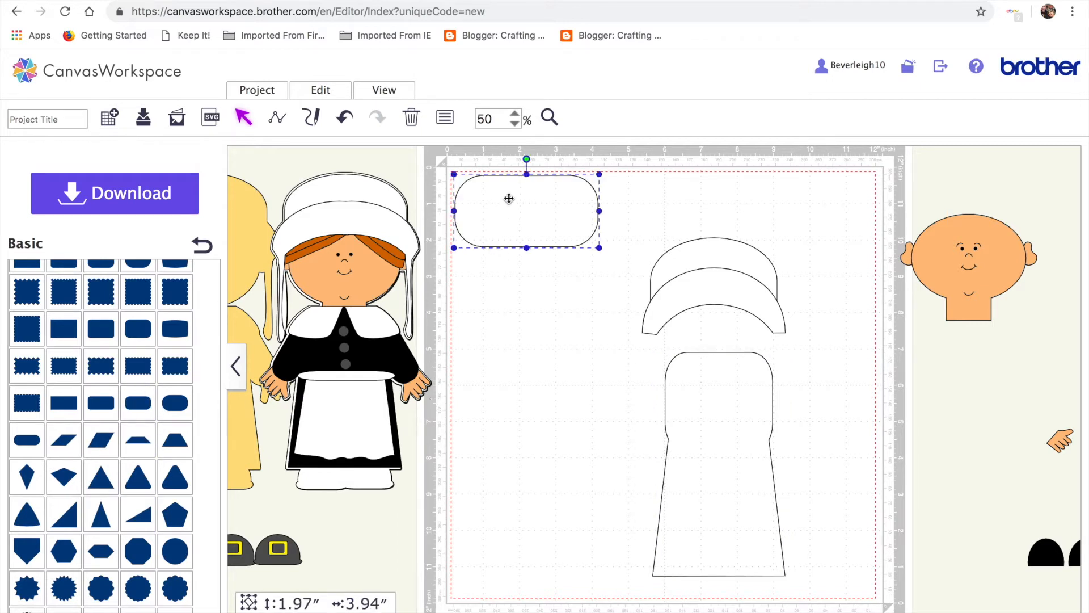
drag(526, 175, 527, 202)
drag(599, 226, 571, 226)
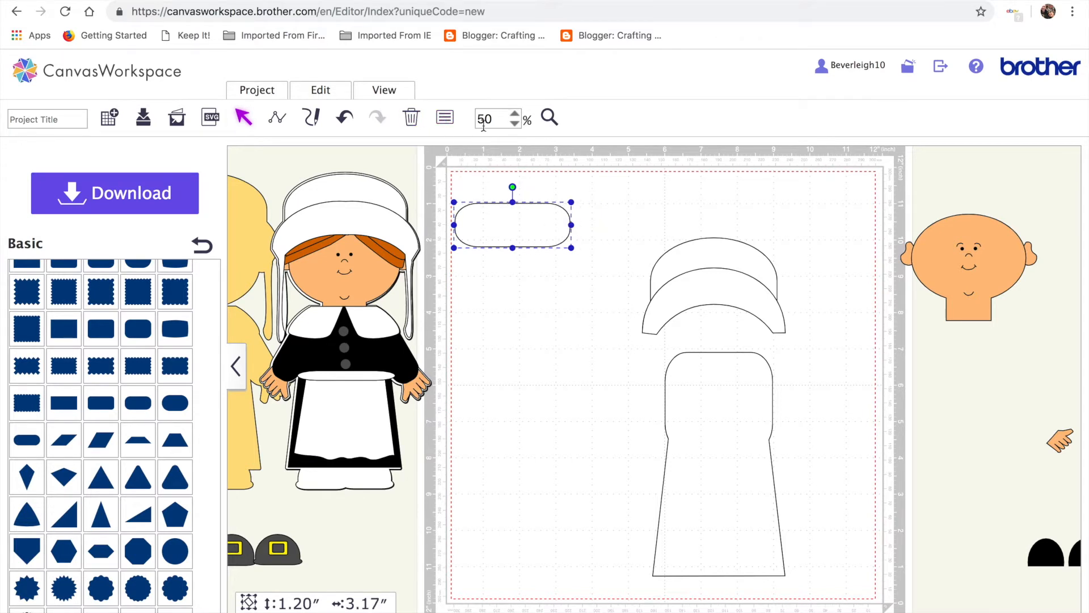
Rotate the sleeve shape 45 degrees, place it over the dress's right shoulder and turn it further to about 56.9 degrees
click(446, 118)
click(152, 278)
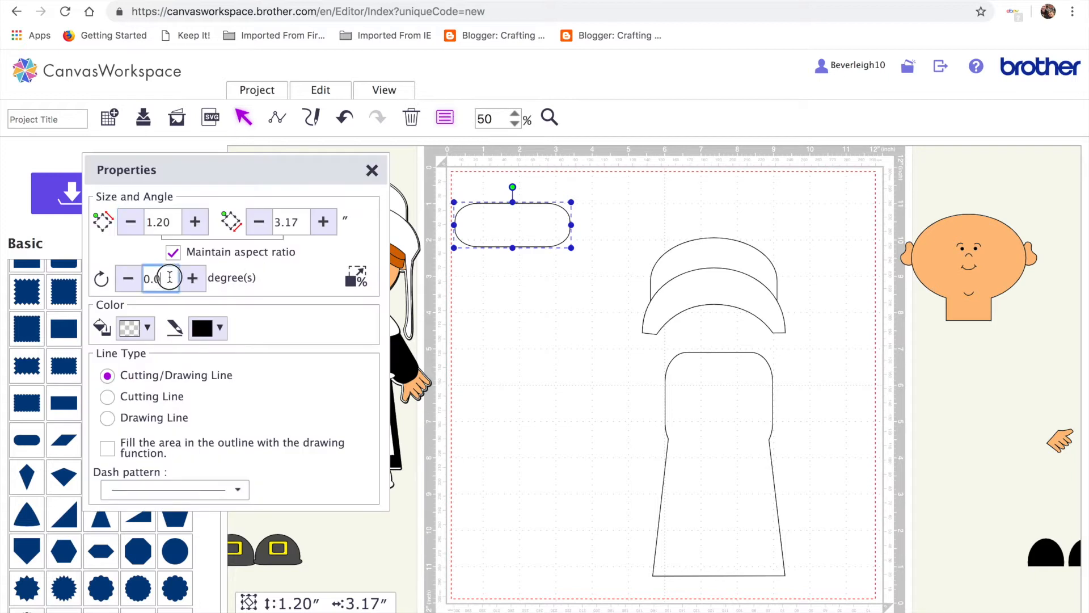
text(45)
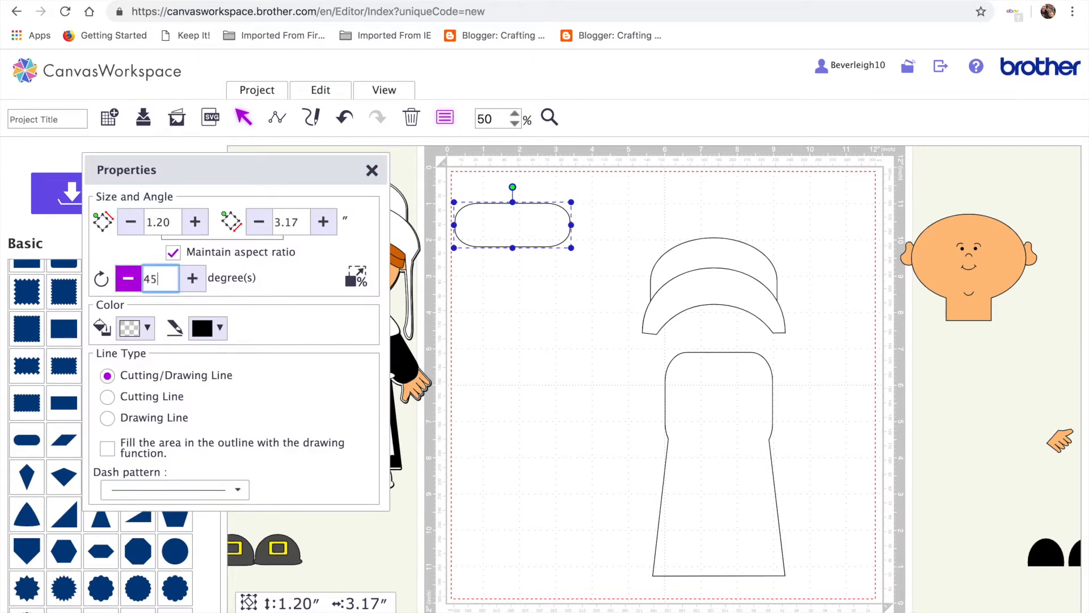
key(Return)
drag(480, 189, 812, 379)
drag(798, 421, 789, 424)
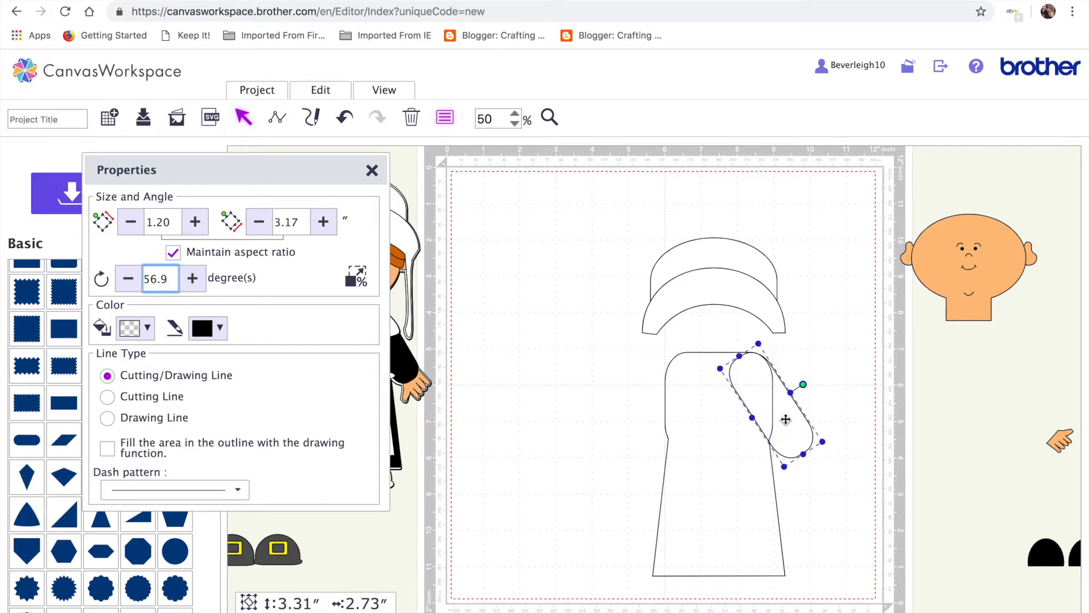
Duplicate the sleeve, flip the copy horizontally and place it over the dress's left shoulder
click(863, 355)
click(778, 389)
key(ctrl+c)
key(ctrl+v)
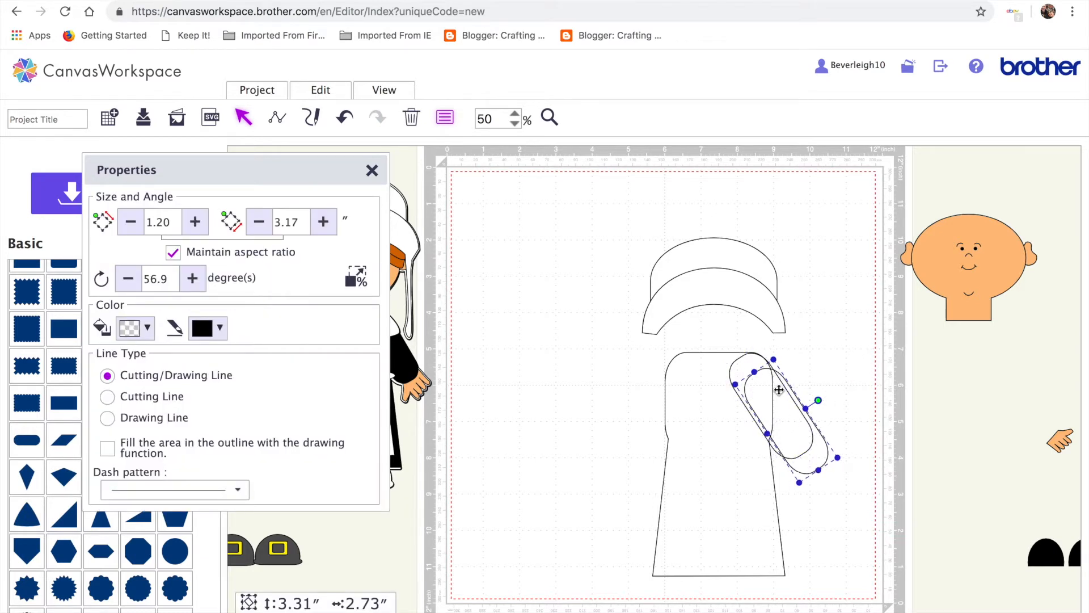
click(320, 90)
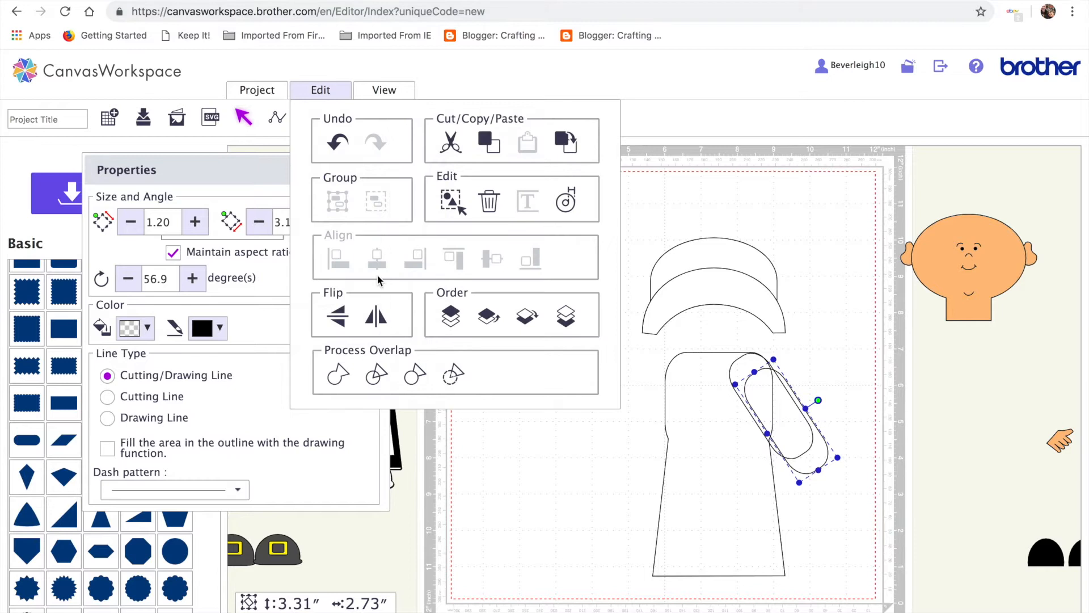
click(376, 319)
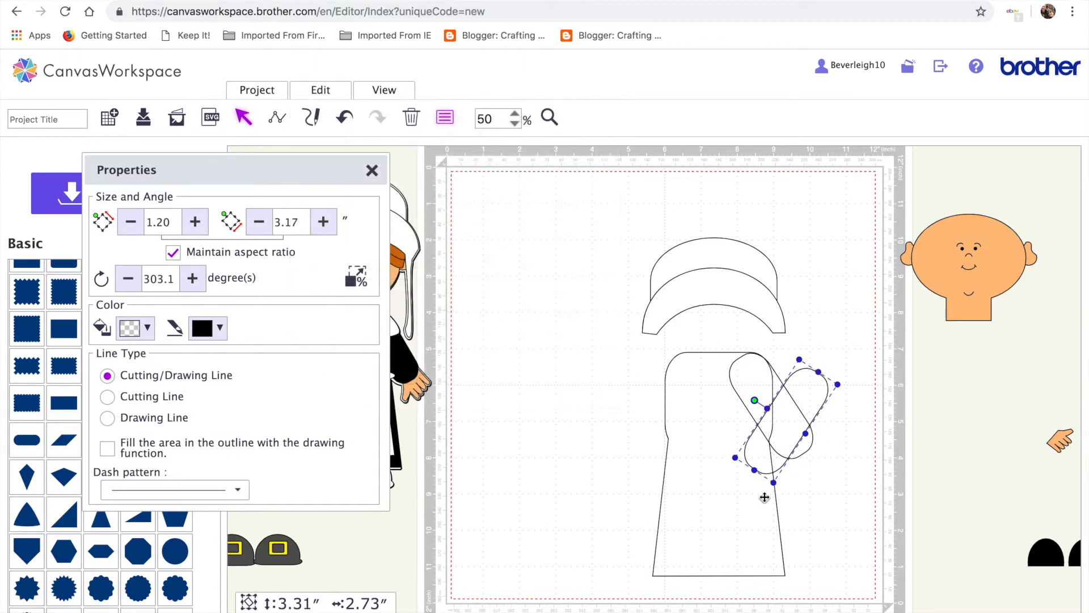
drag(796, 386, 672, 397)
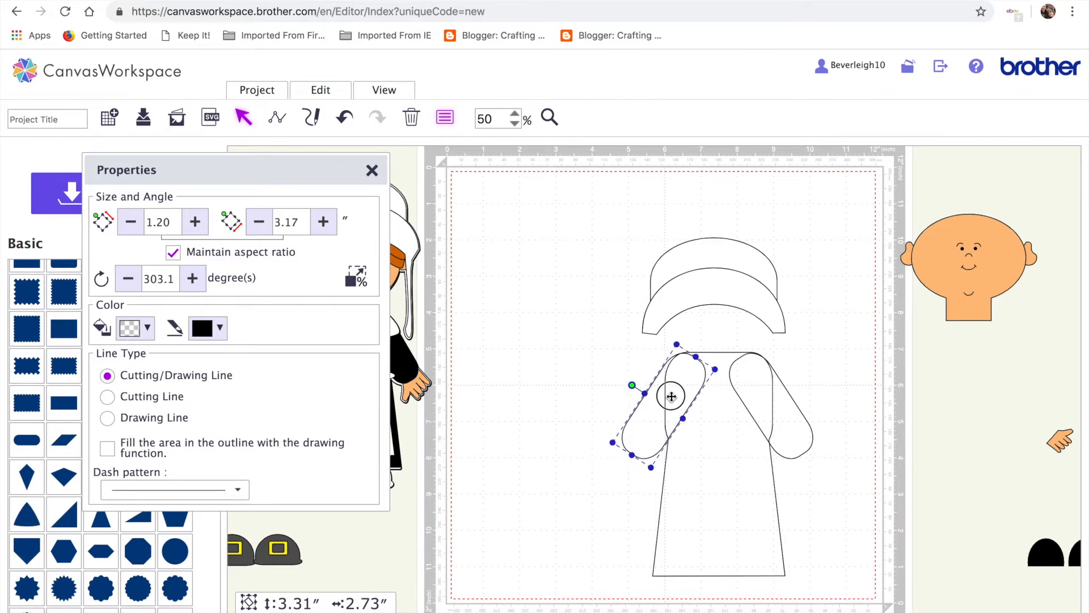
Align the two sleeves by their top edges and group them
shift+click(785, 422)
click(318, 89)
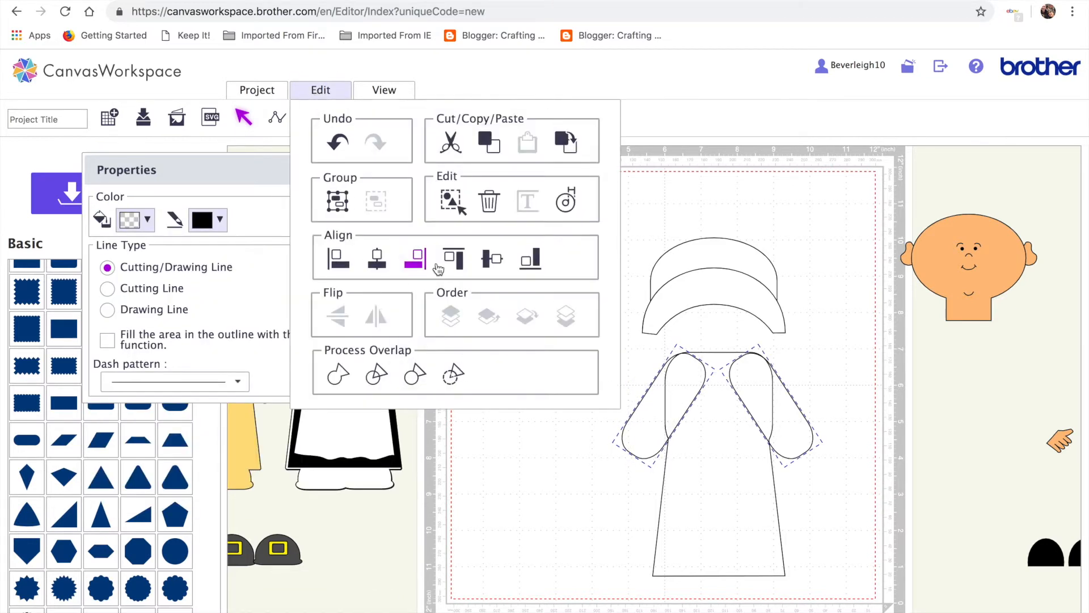
click(453, 264)
click(320, 89)
click(338, 202)
Centre the grouped sleeves horizontally on the dress and weld them into one outline
shift+click(719, 499)
click(320, 90)
click(378, 261)
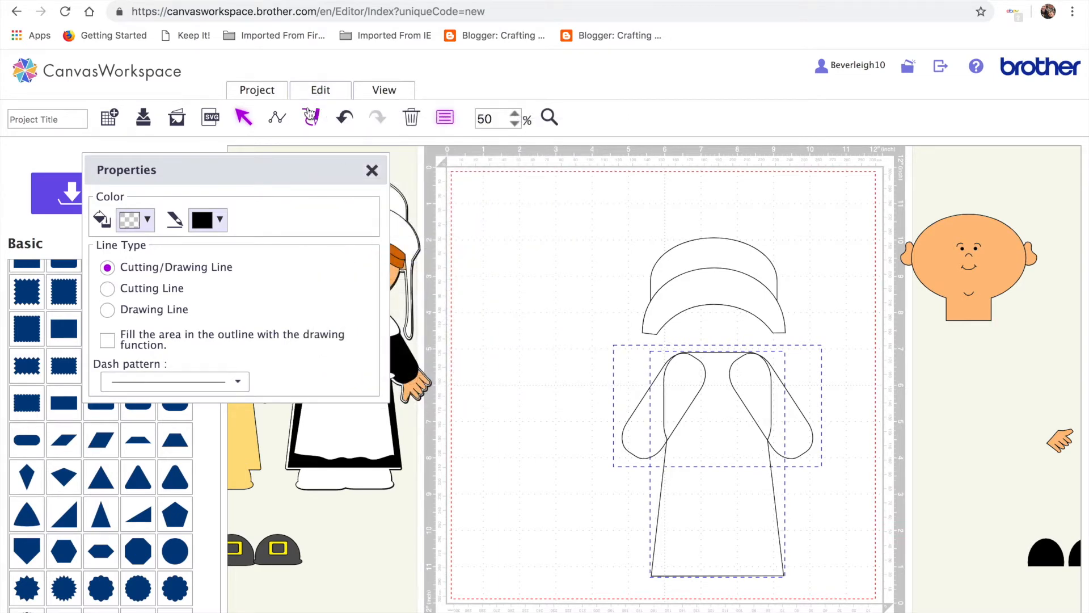
click(321, 94)
click(343, 371)
Place the head between the bonnet and the dress neckline, and fill the dress with black
drag(993, 258, 736, 336)
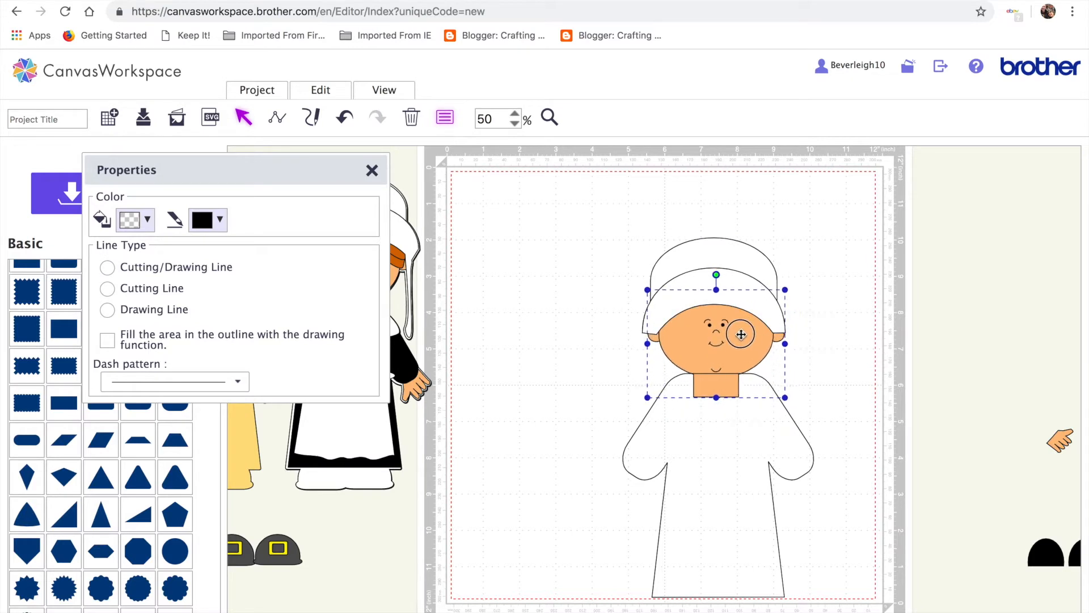
click(836, 410)
click(717, 512)
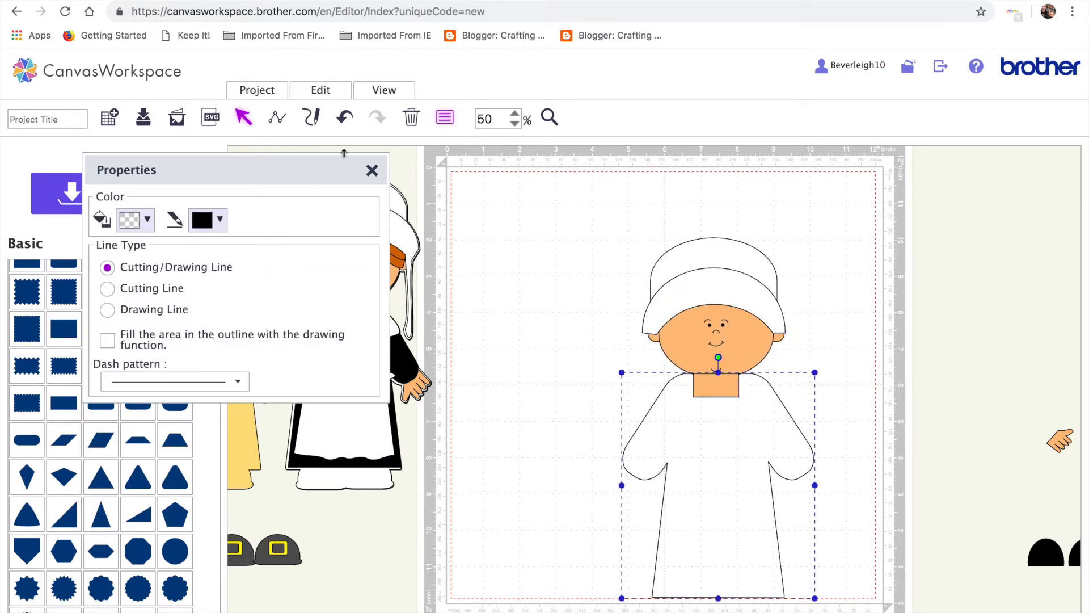
click(145, 220)
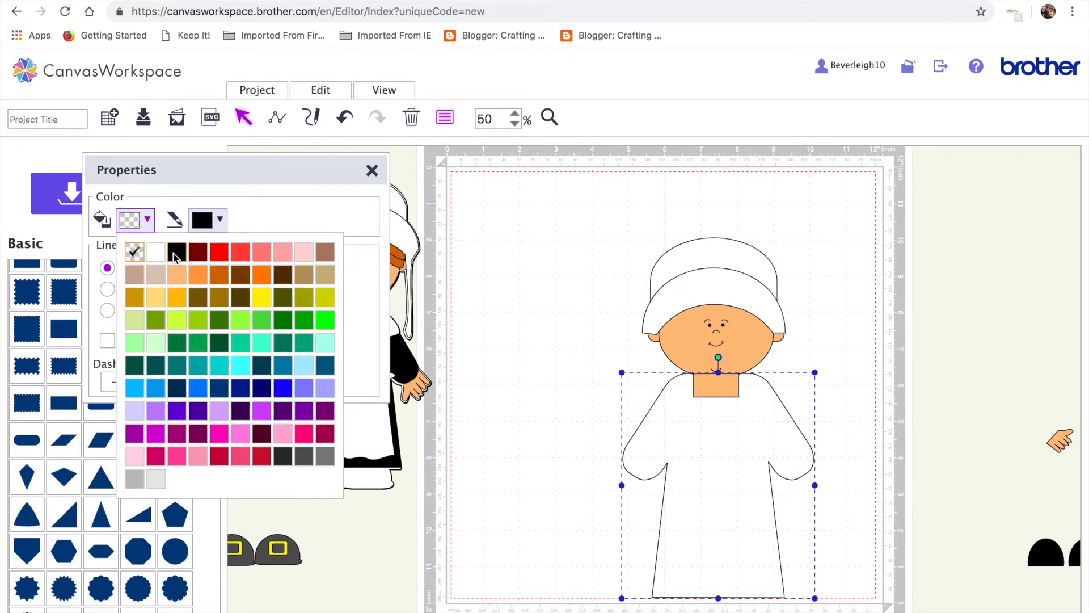
click(175, 252)
click(857, 448)
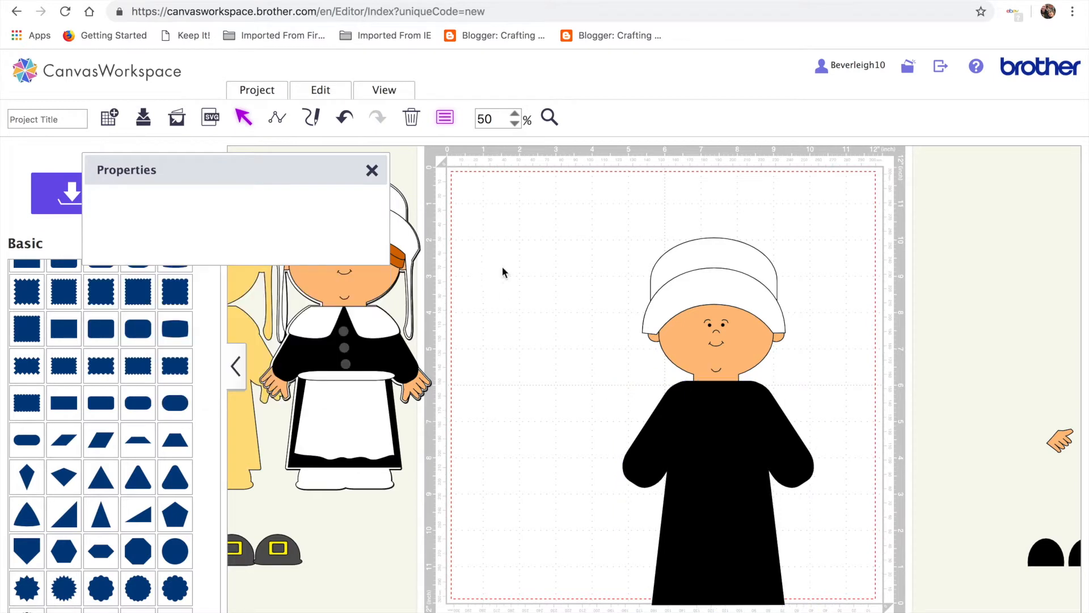
Move the bonnet, head and dress together up and left on the mat, and shift the Properties window off the reference figure
drag(559, 202, 794, 507)
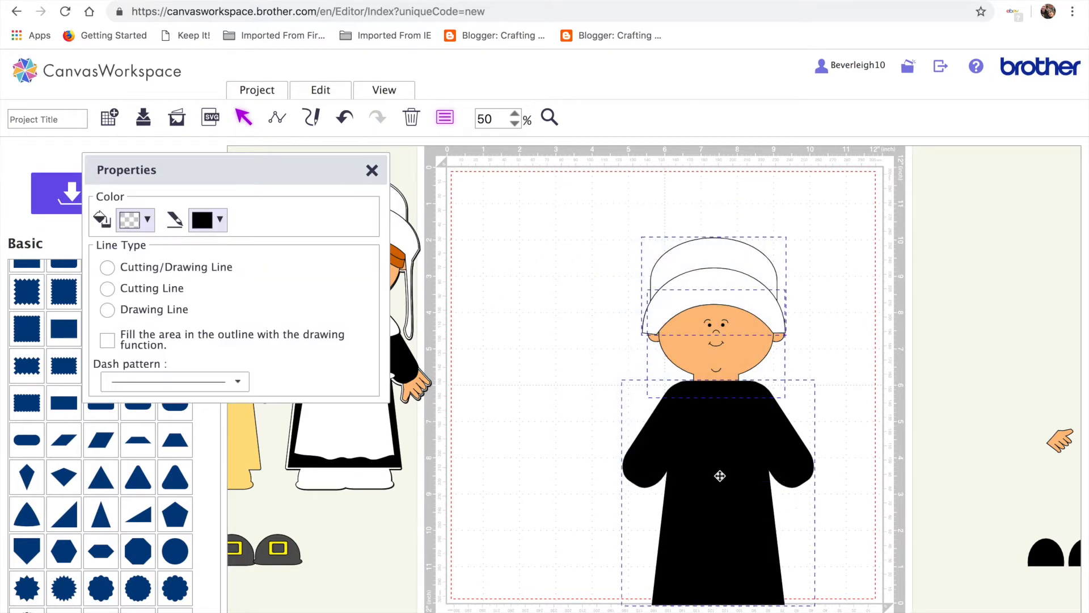
drag(716, 437, 649, 437)
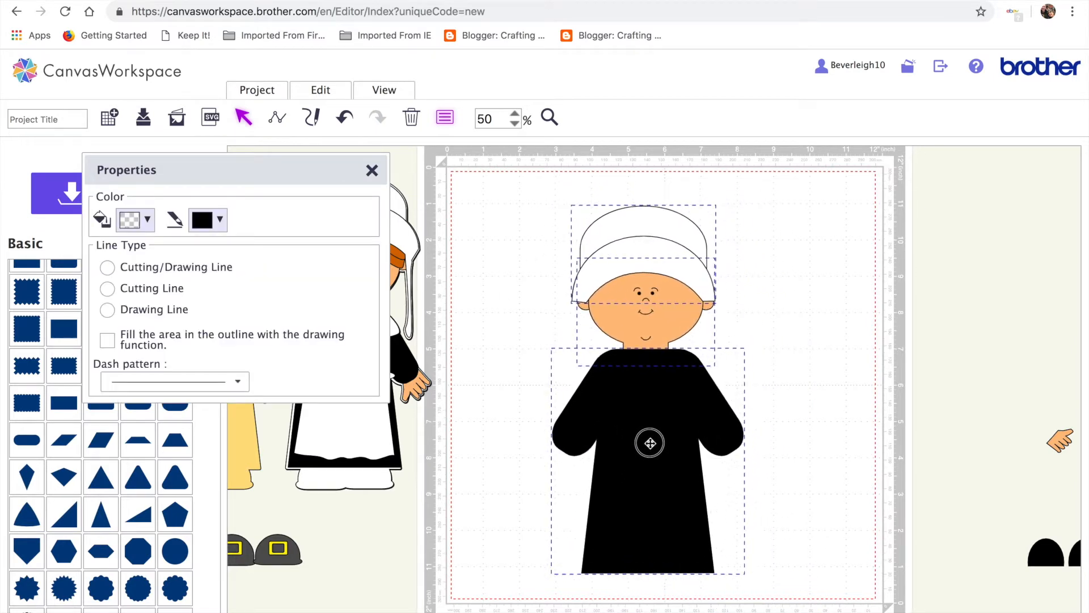
click(914, 481)
drag(307, 161, 219, 326)
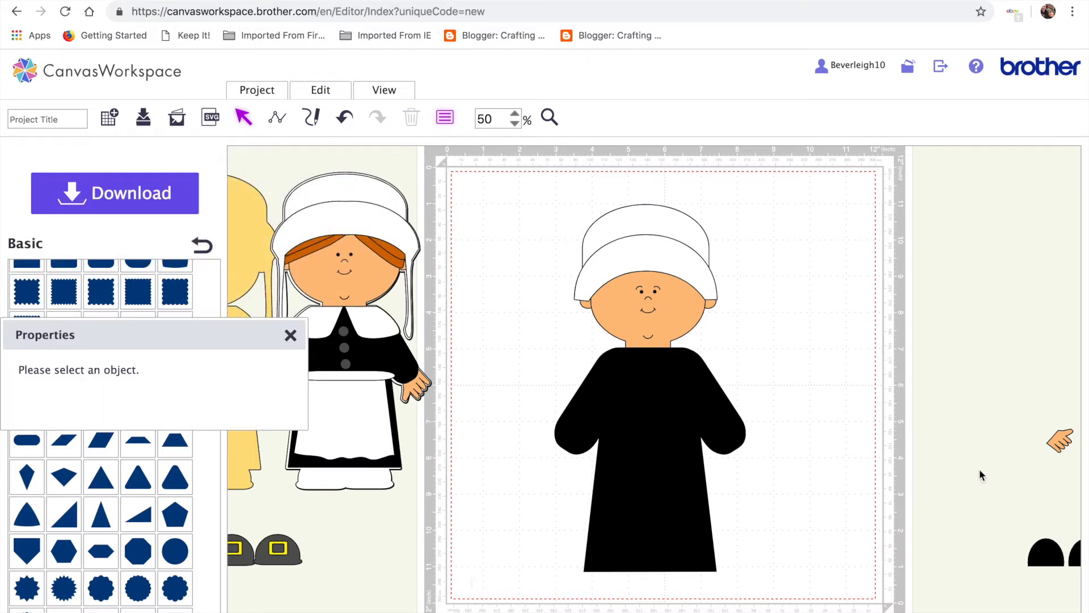
Flip the loose hand horizontally, enlarge it to about 0.90 by 1.01 inches and rotate it into place at the right sleeve's end
drag(1067, 442, 836, 459)
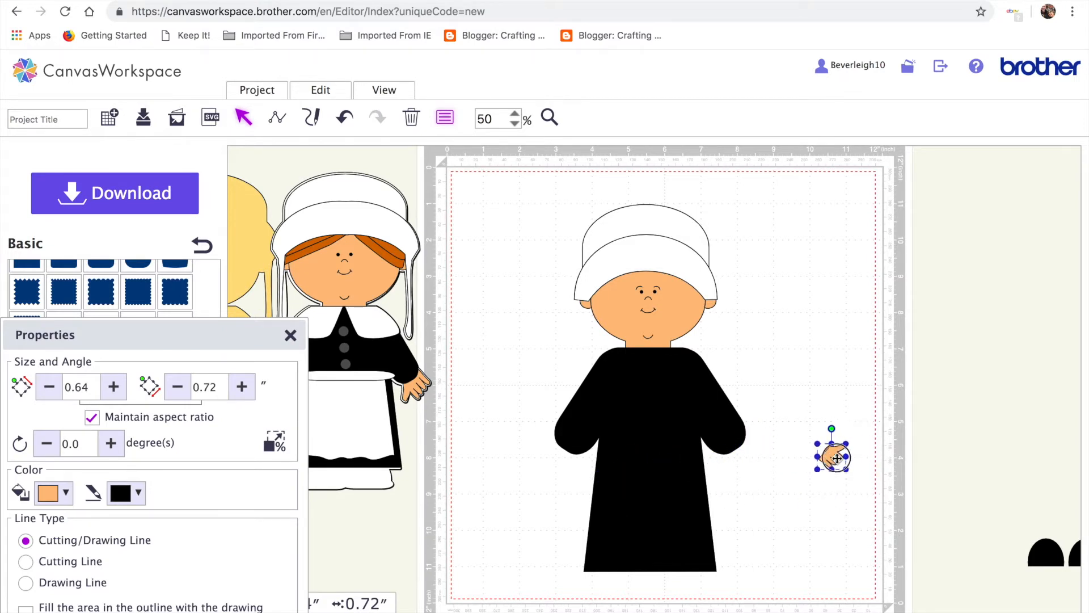
click(322, 90)
click(378, 318)
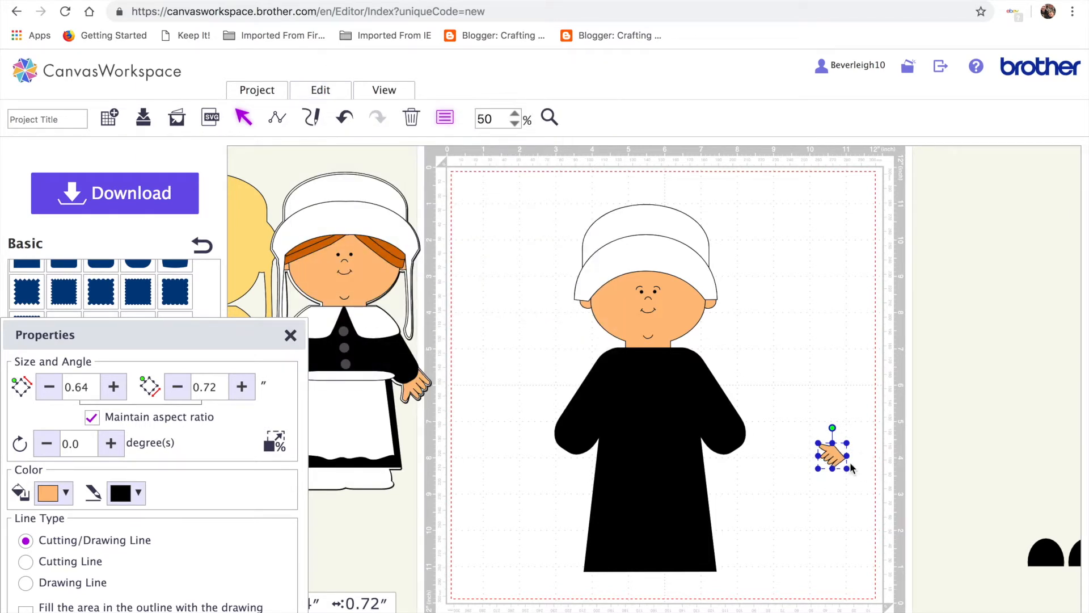
drag(832, 428, 734, 460)
click(850, 529)
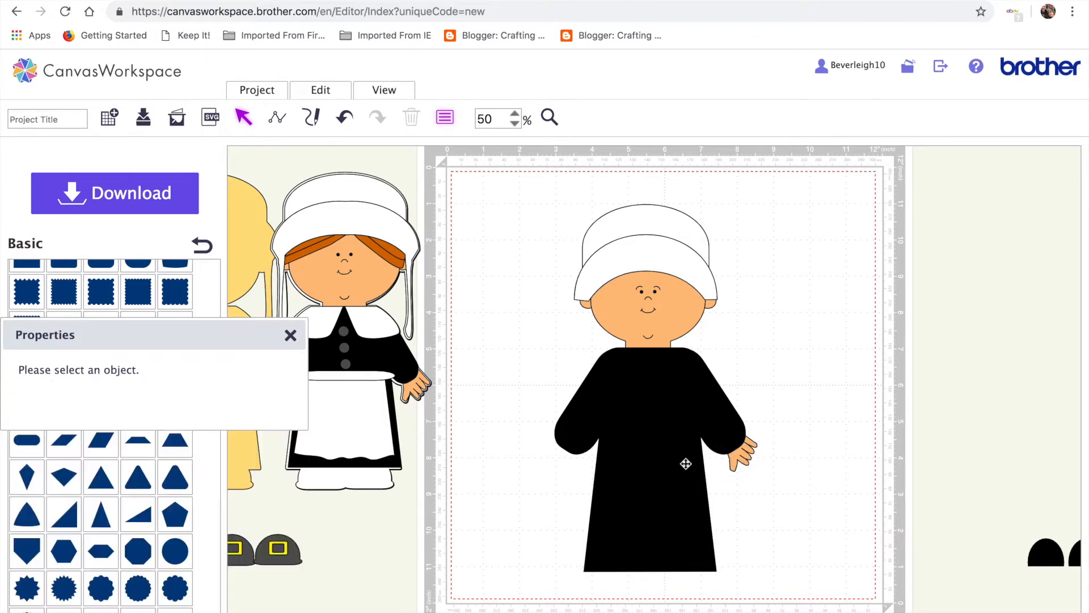
Place a mirrored copy of the hand at the end of the left sleeve
click(747, 455)
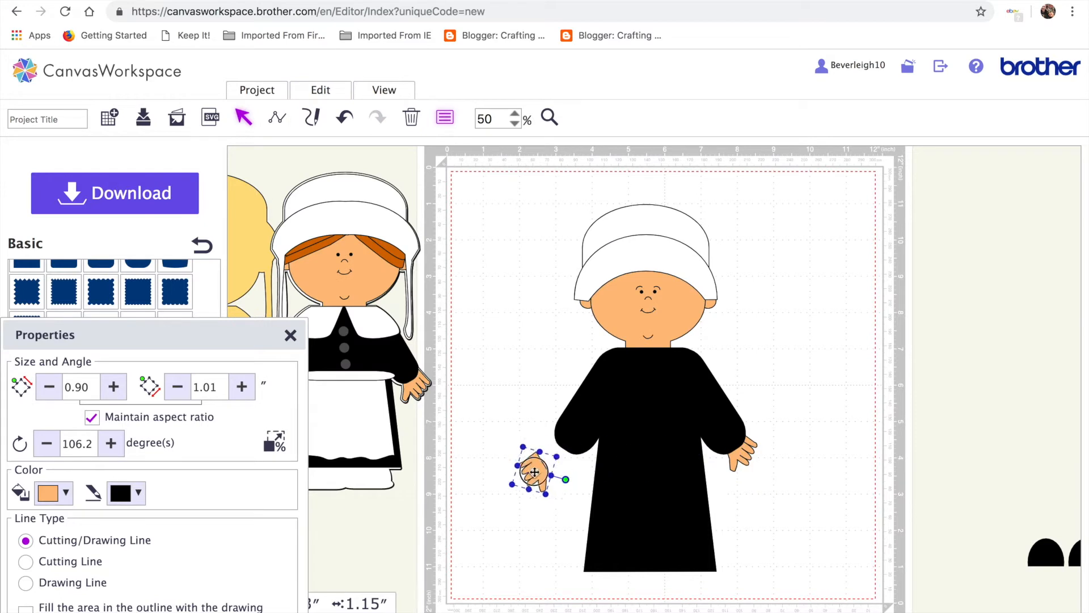
drag(538, 474, 562, 451)
click(845, 501)
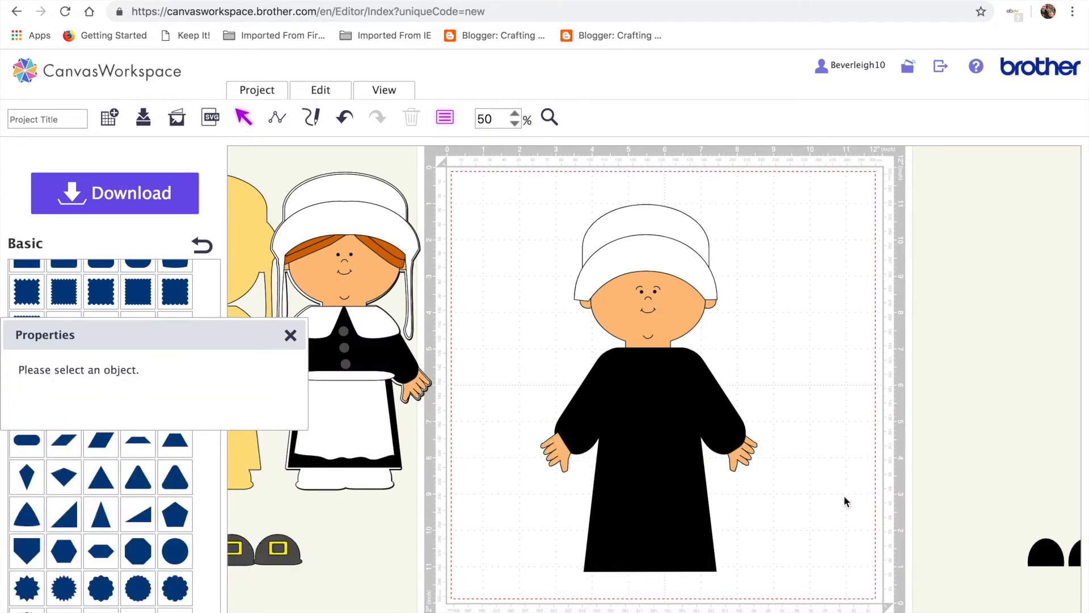
Send the left hand backward one level in the stacking order
click(562, 461)
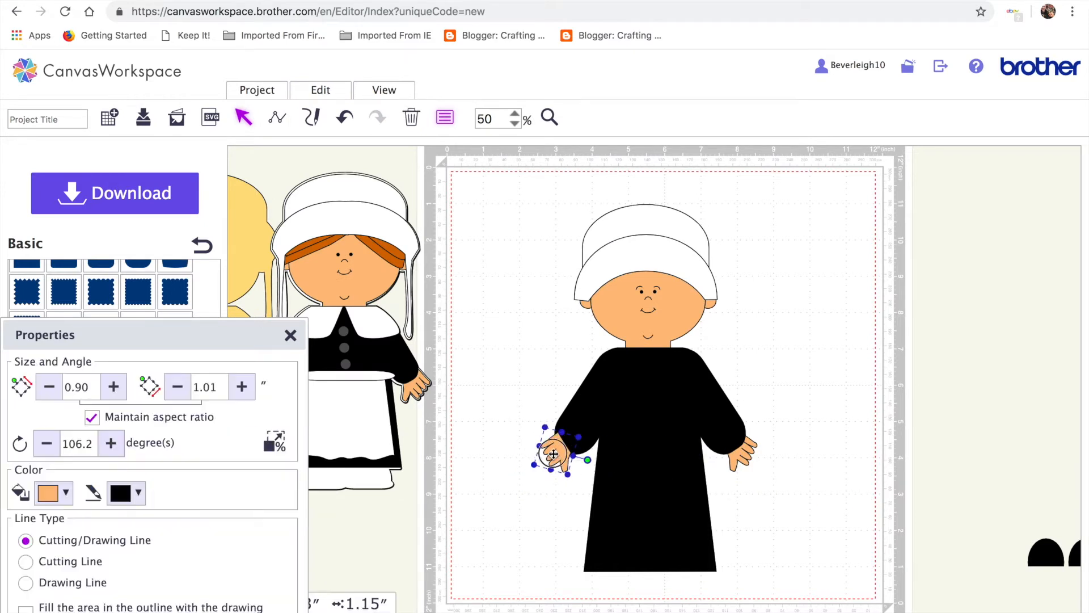
click(332, 94)
click(531, 319)
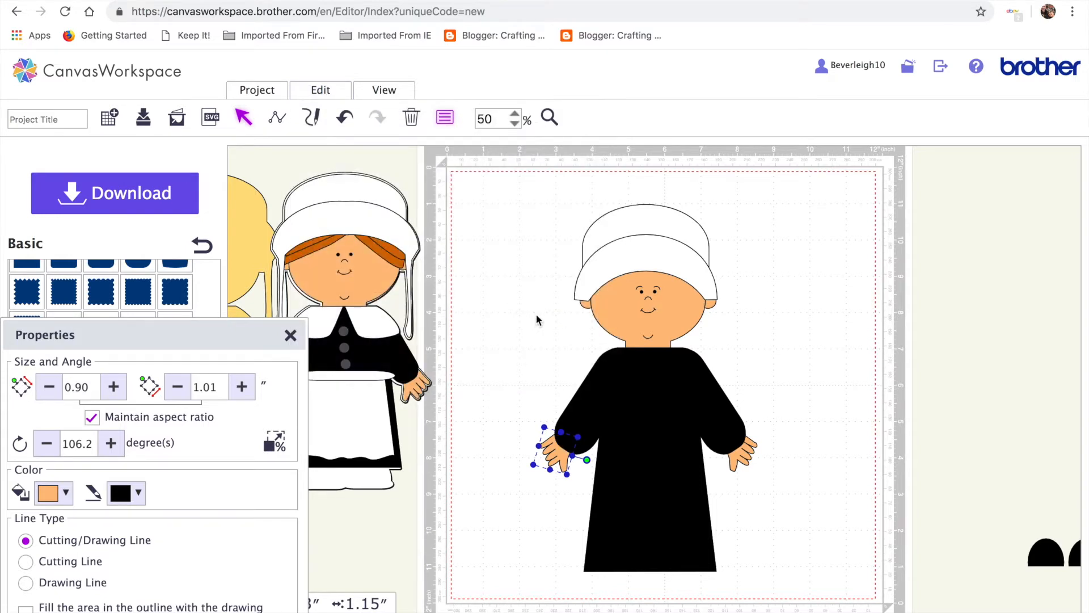
click(883, 527)
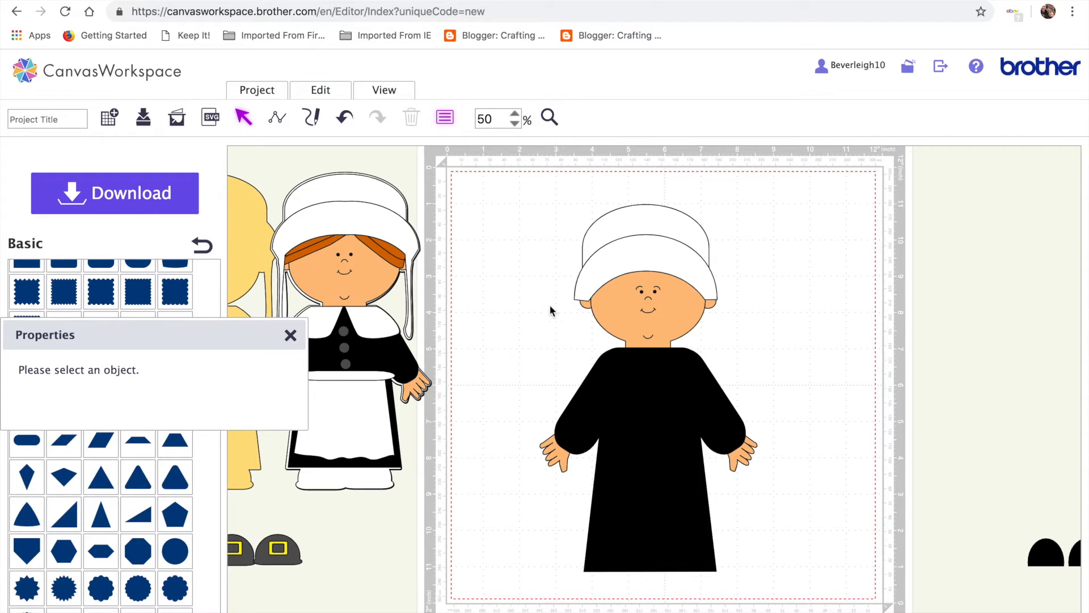
Close the object properties and move the bonnet off the head to the mat's upper-right area
click(291, 335)
scroll(199, 354, up, 1)
drag(647, 238, 817, 217)
Add a slim rounded bar about 0.26 by 3.94 inches, rotated 90 degrees, as a strap hanging from the bonnet's left edge
click(33, 464)
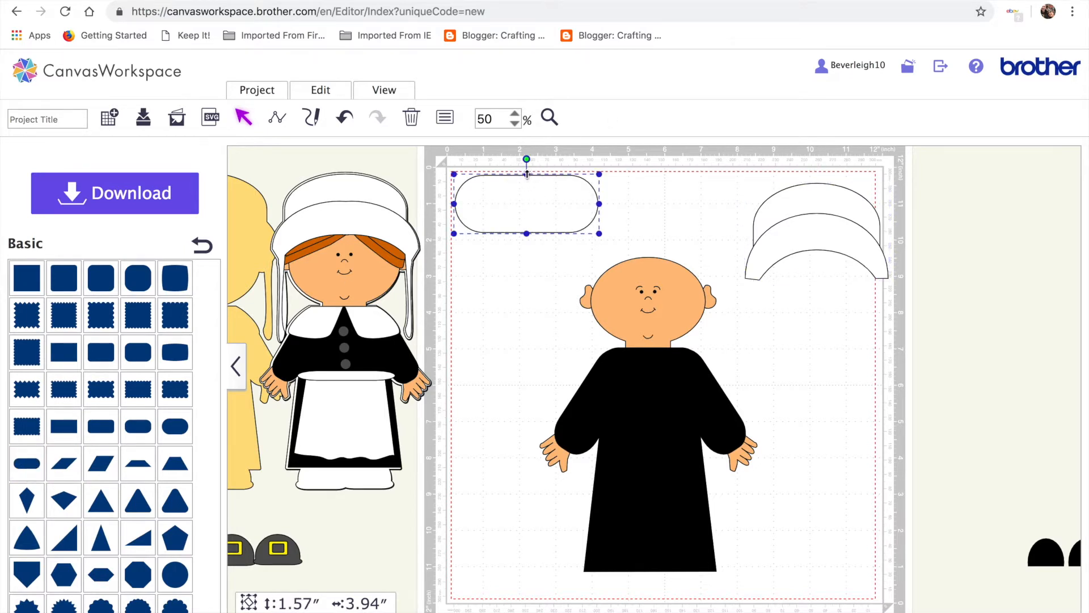
drag(527, 173, 529, 222)
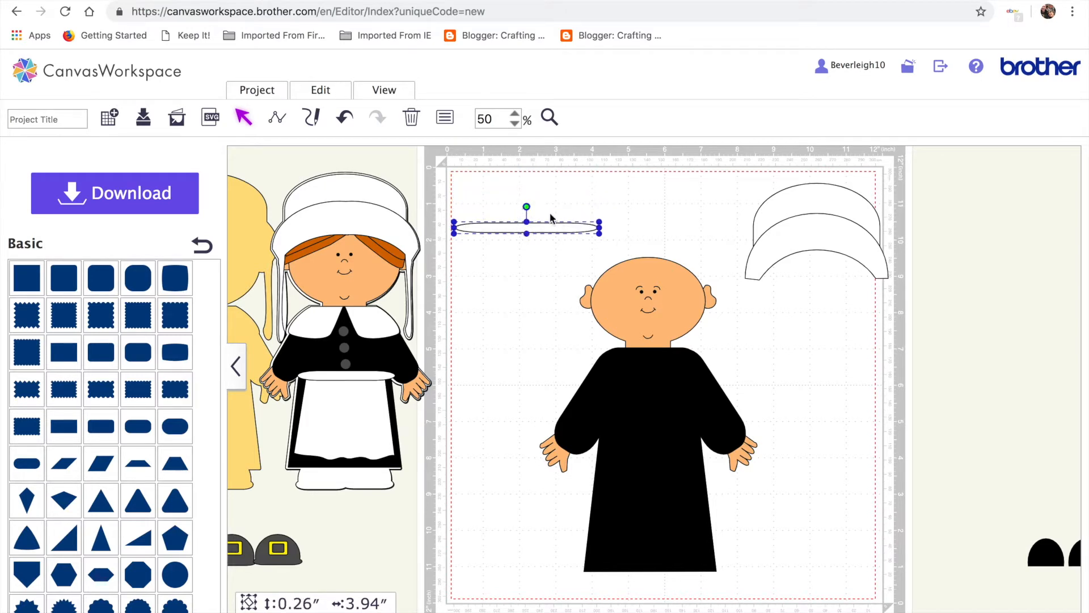
click(444, 117)
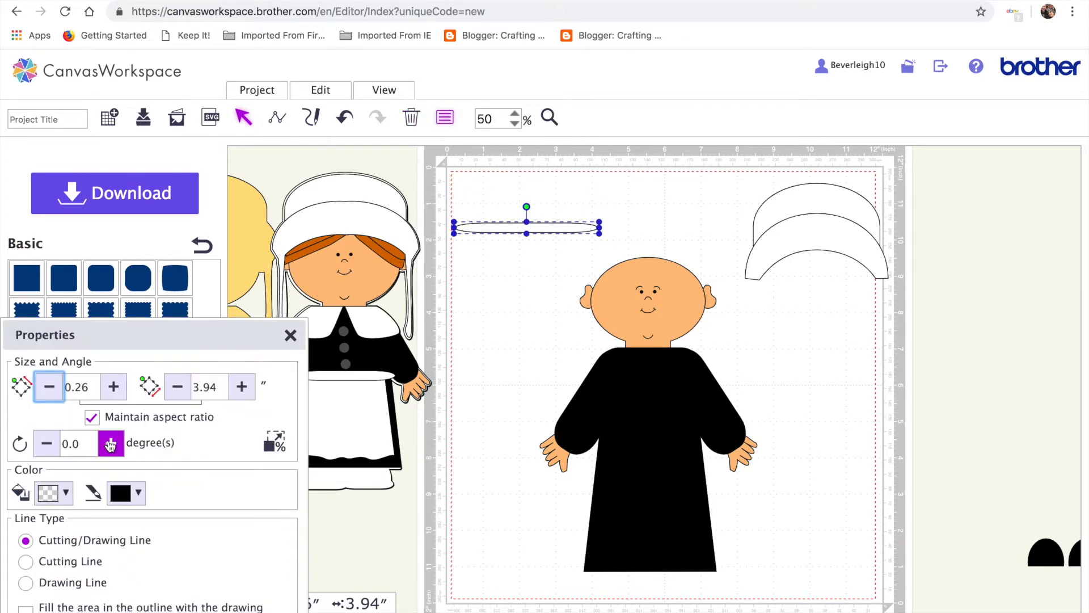
click(86, 443)
key(BackSpace)
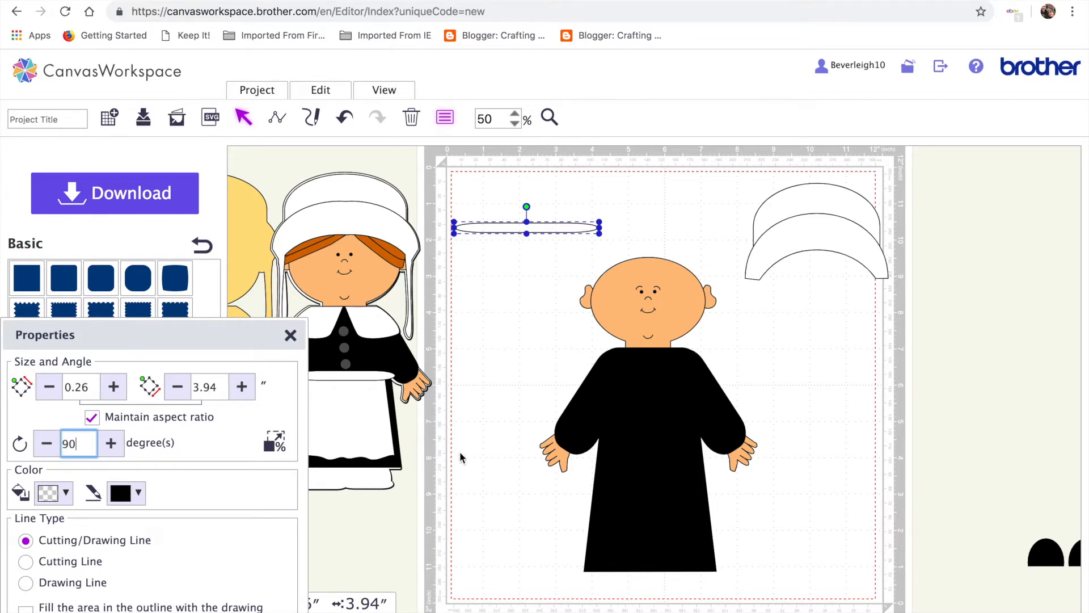
text(90)
key(Return)
drag(526, 238, 756, 344)
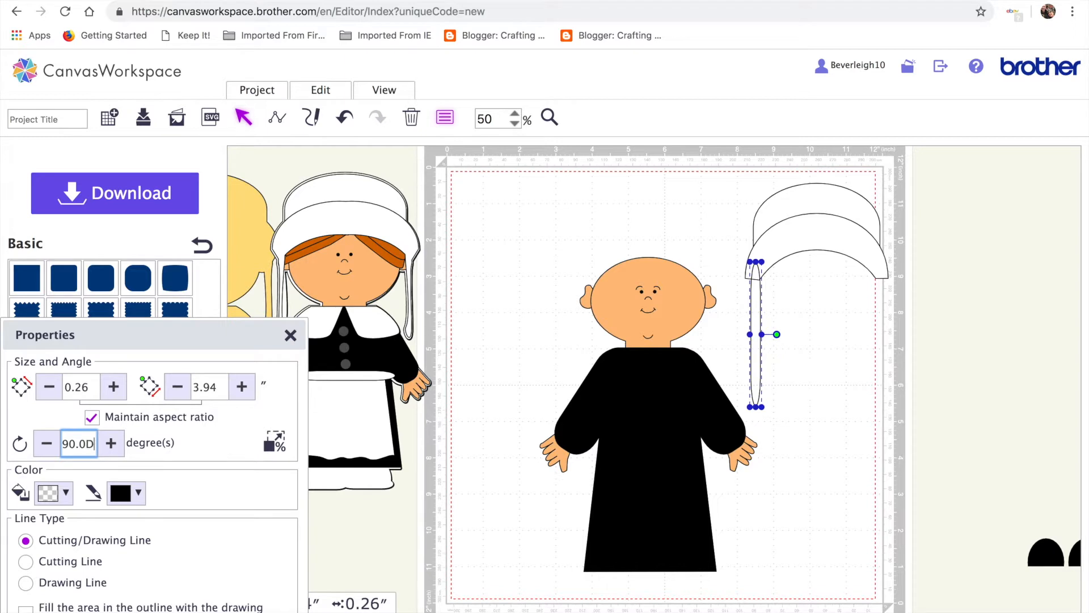
click(799, 393)
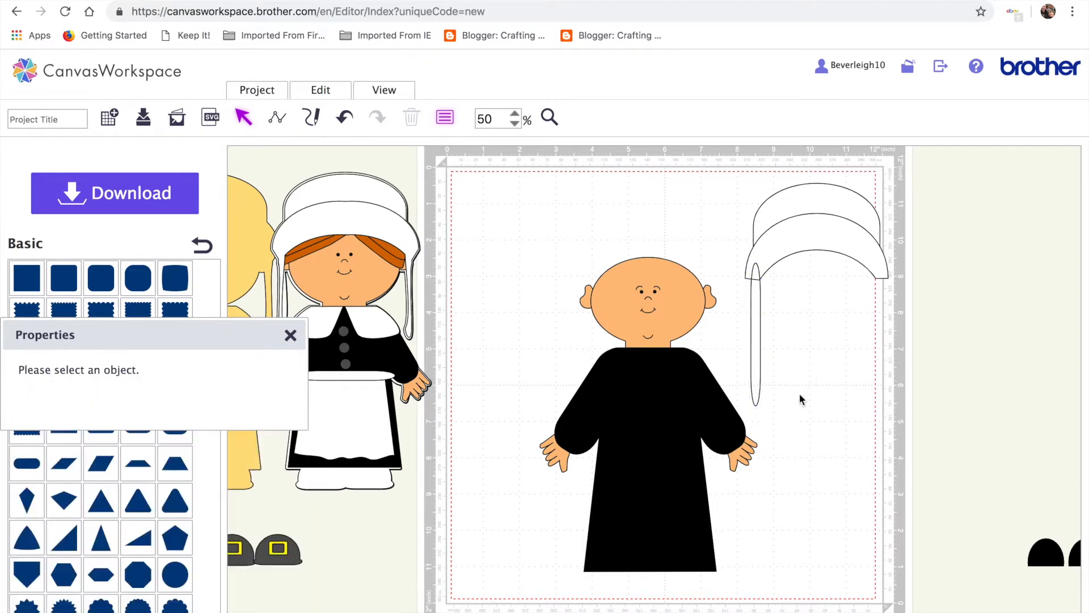
Place a copy of the strap at the bonnet's right edge
click(758, 361)
key(super+c)
key(super+v)
drag(770, 361, 879, 350)
Reshape the left strap's lower end into an outward-bulging curve using its curve points
double_click(756, 366)
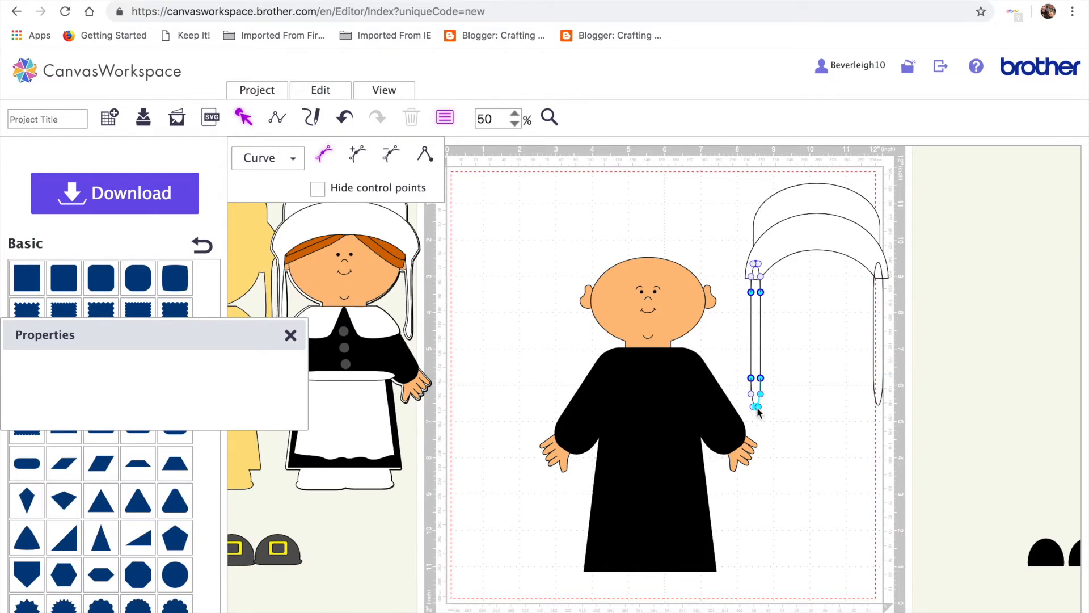
drag(757, 409, 770, 401)
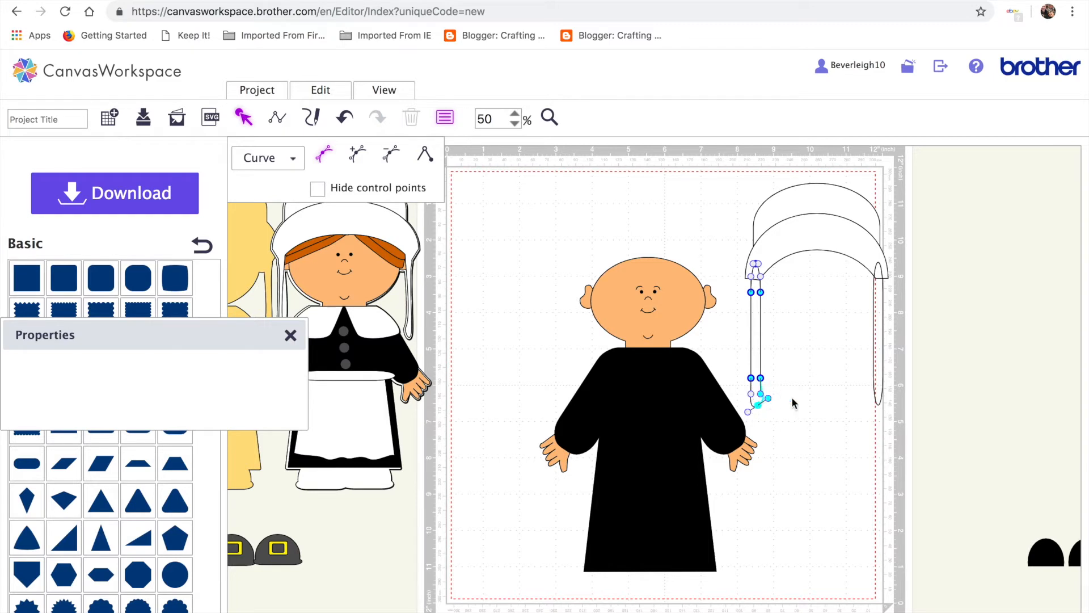
Try to reshape the right strap's lower end through its curve points
click(880, 400)
click(879, 404)
click(879, 405)
click(879, 405)
click(879, 404)
click(880, 404)
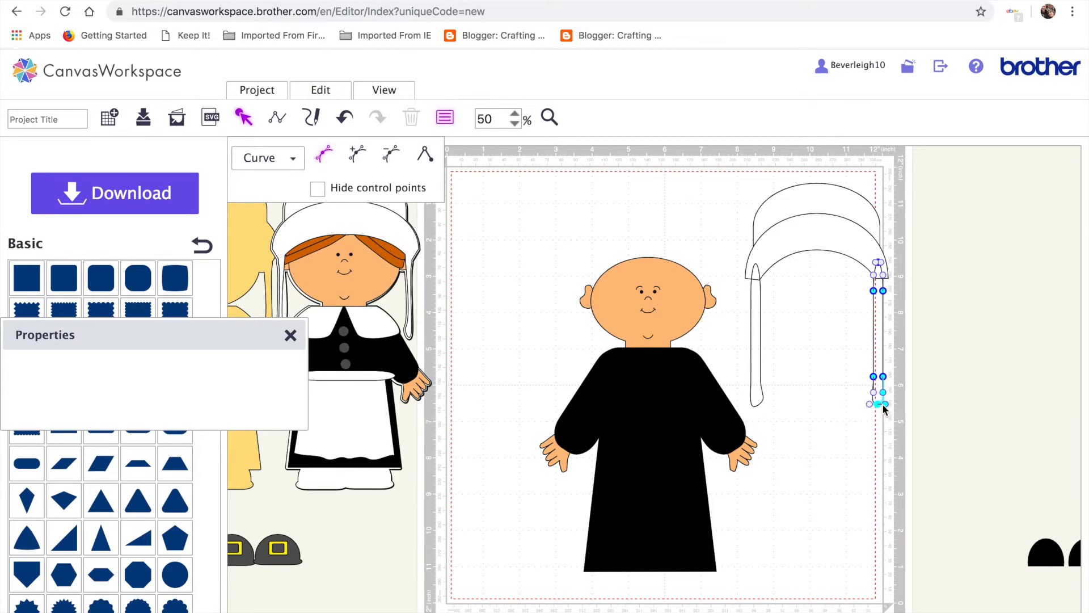
click(853, 480)
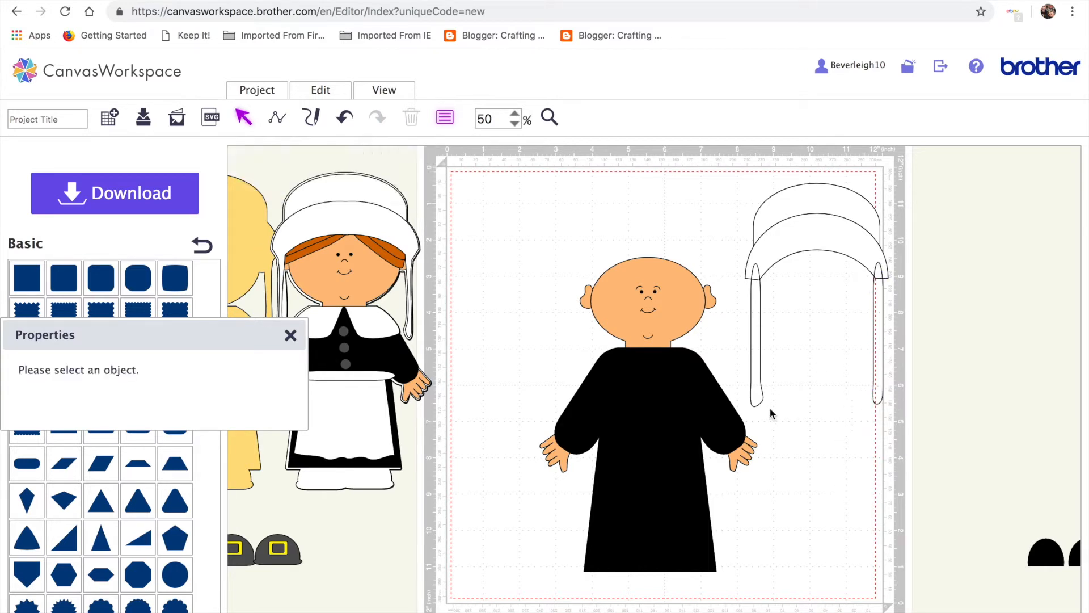
Move the reshaped left strap clear of the bonnet and delete the right strap
drag(758, 317, 798, 352)
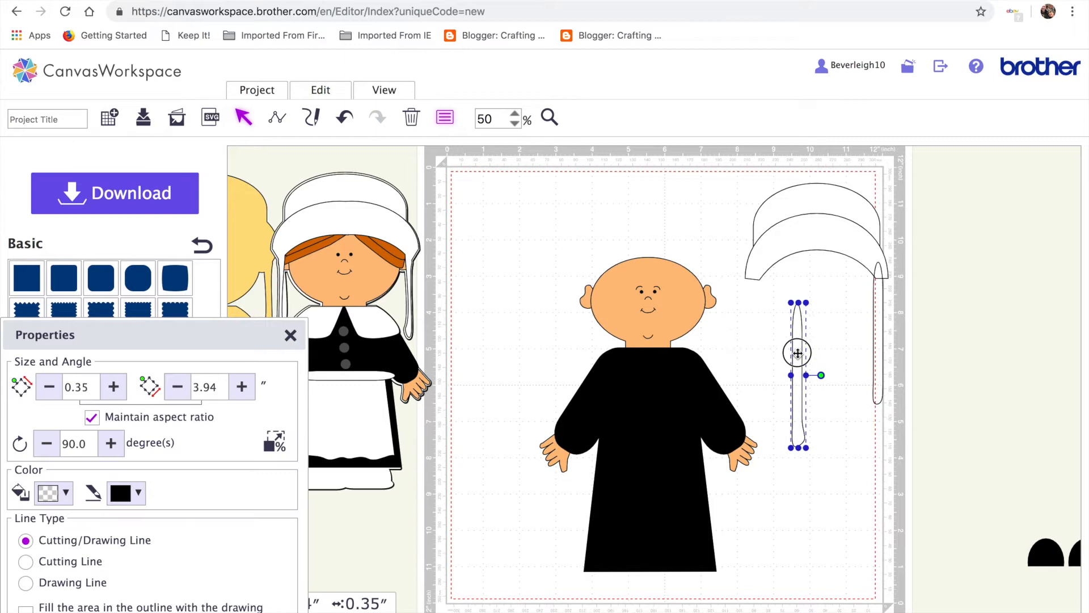
click(874, 389)
key(Delete)
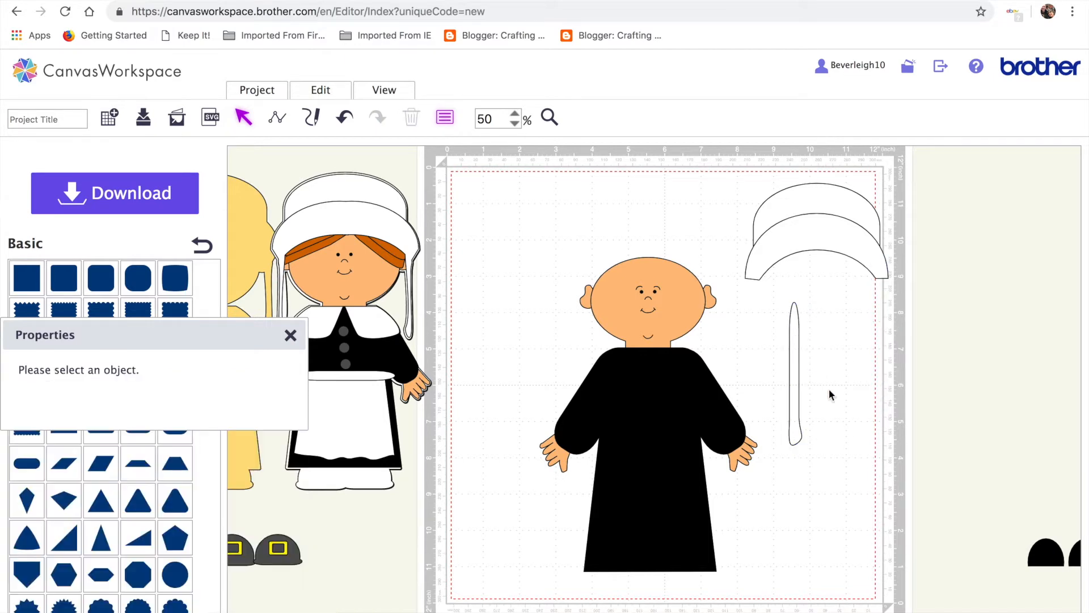
Duplicate the reshaped strap, flip the copy horizontally and set the mirrored pair side by side below the bonnet
click(792, 390)
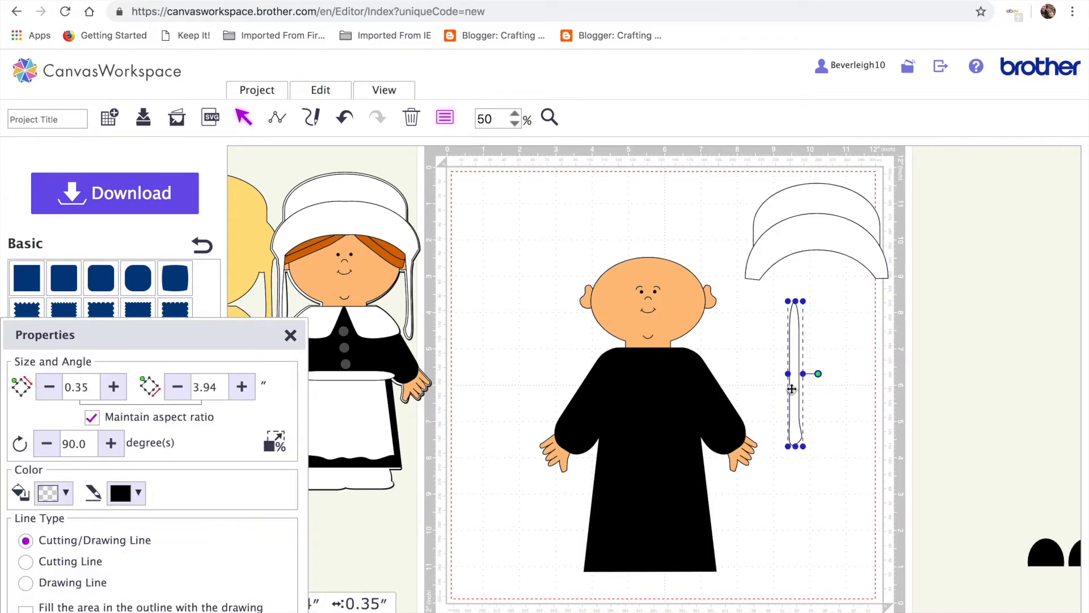
key(ctrl+v)
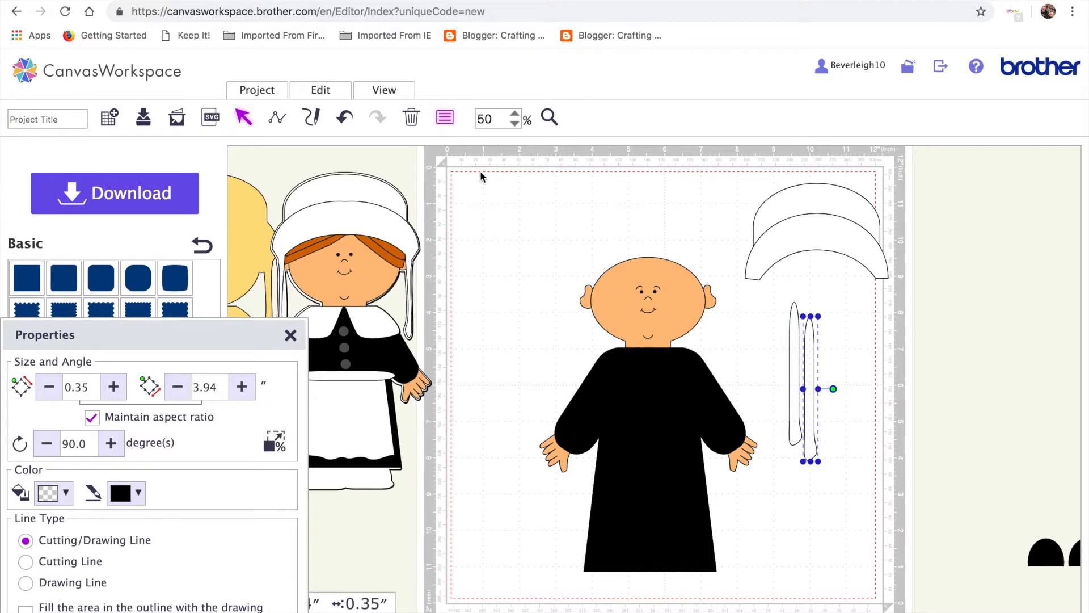
click(300, 89)
click(376, 316)
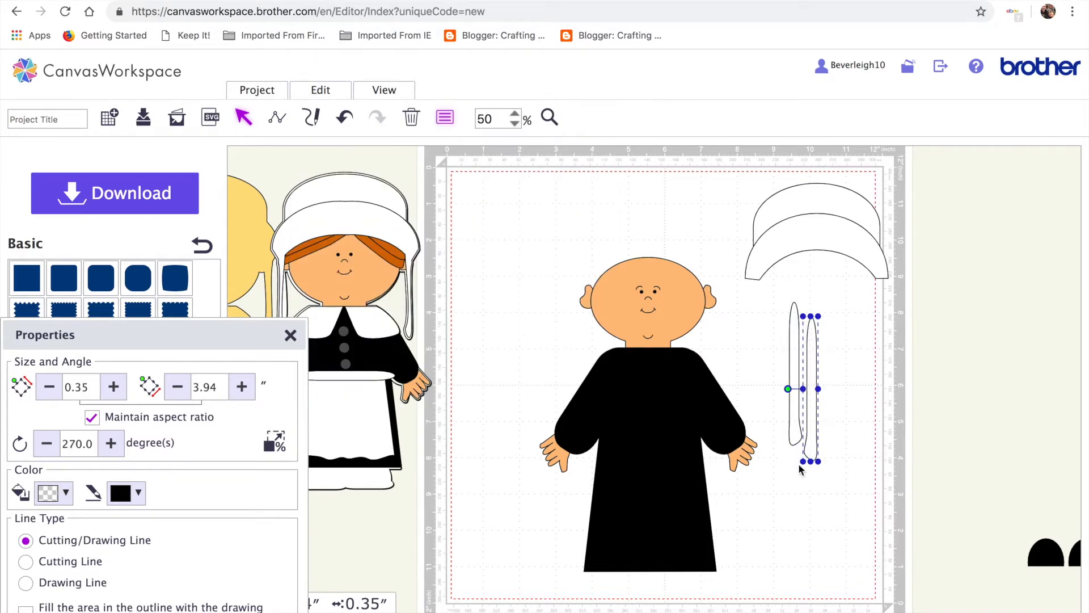
drag(792, 409, 782, 420)
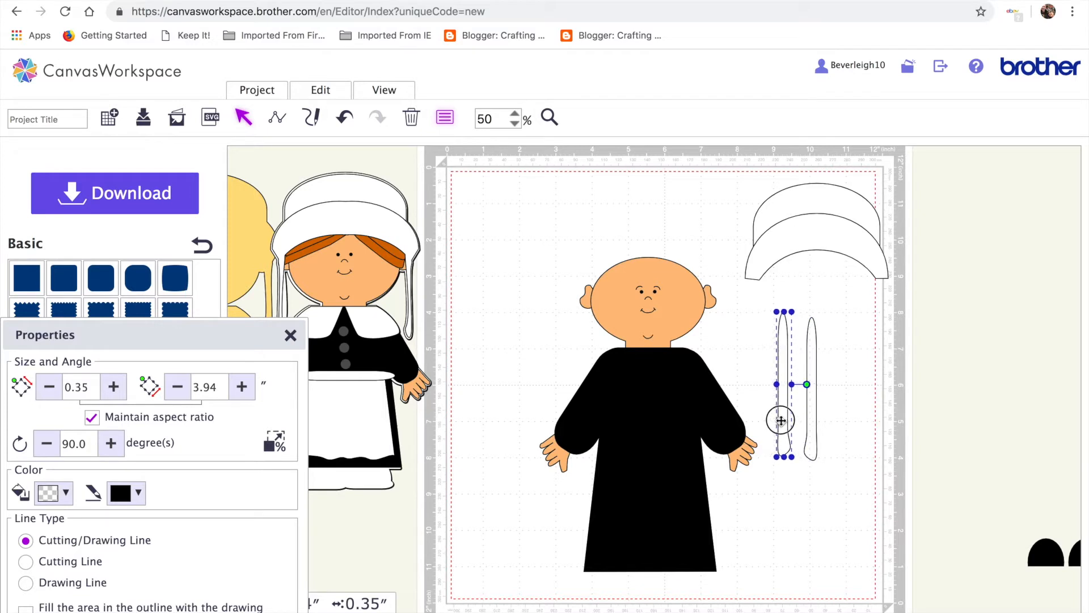
click(731, 343)
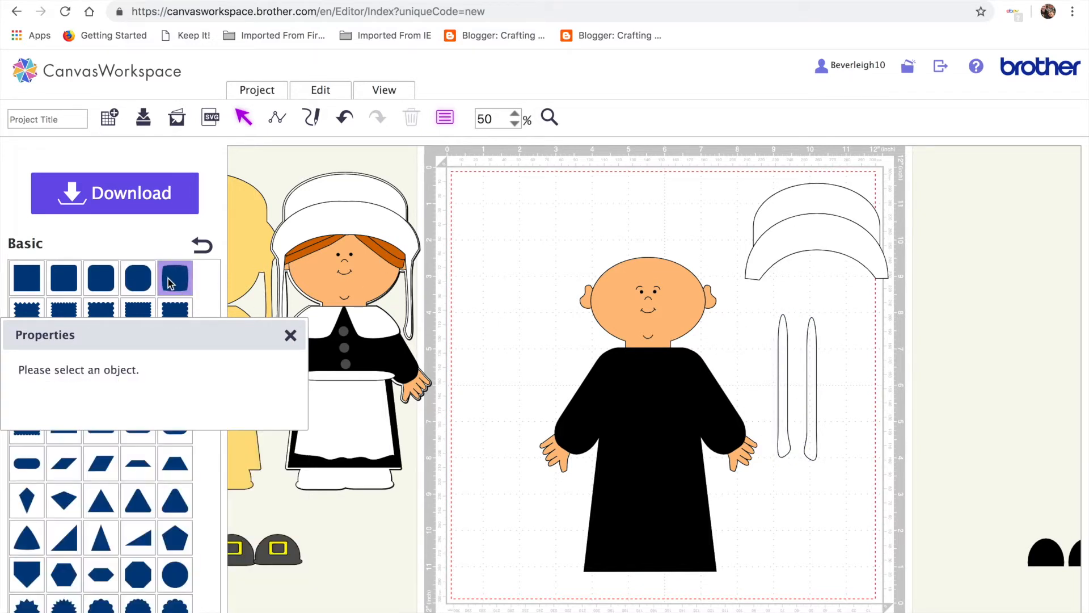
Trim off both straps' upper ends by subtracting a 3.94-inch rounded square, and delete the square
click(64, 278)
drag(542, 226, 807, 261)
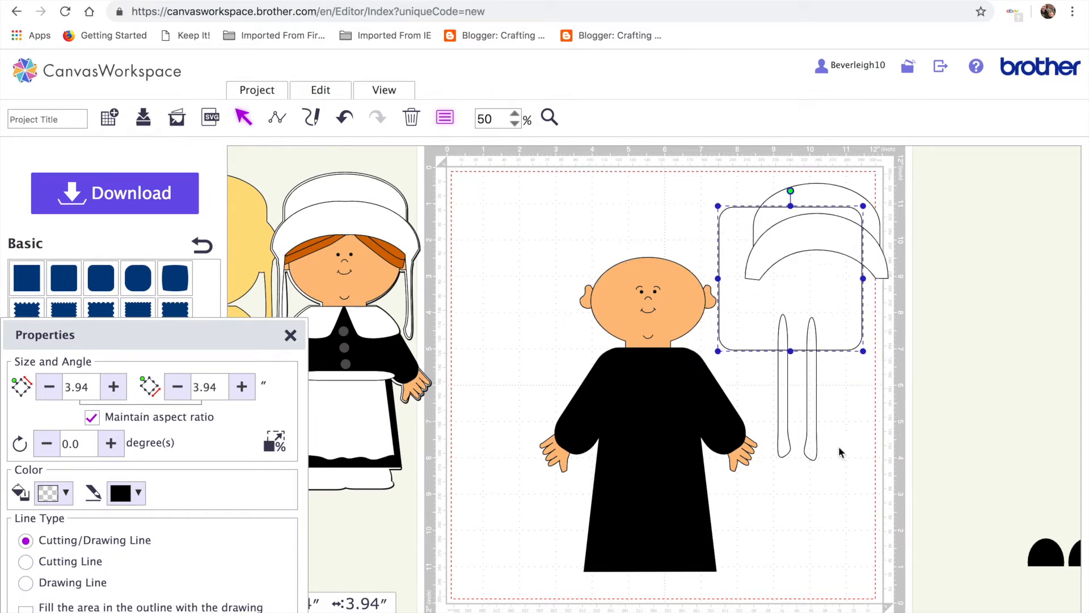
drag(856, 493, 776, 325)
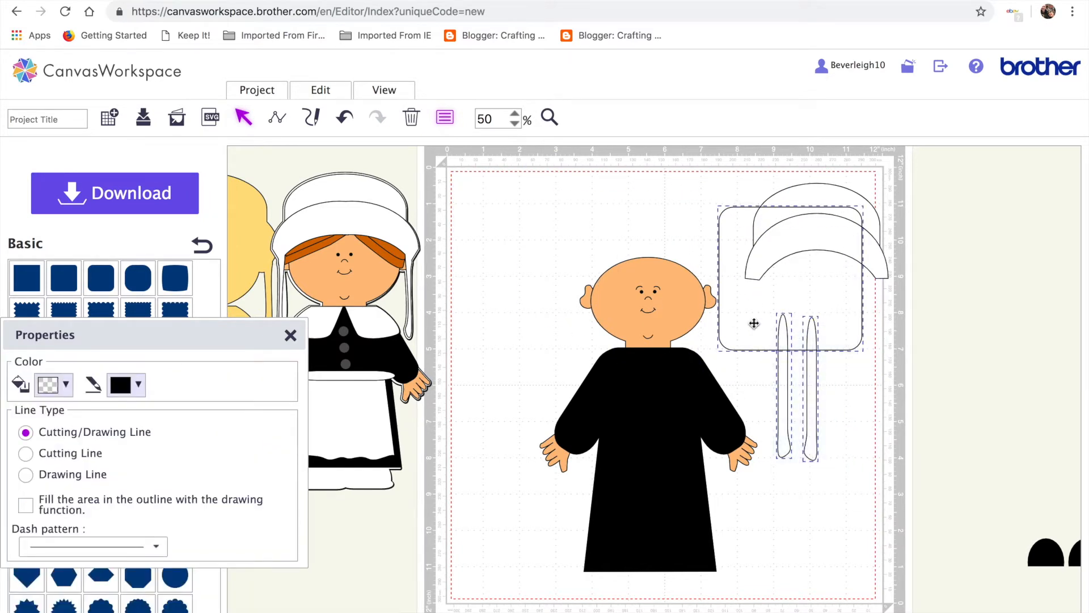
click(312, 92)
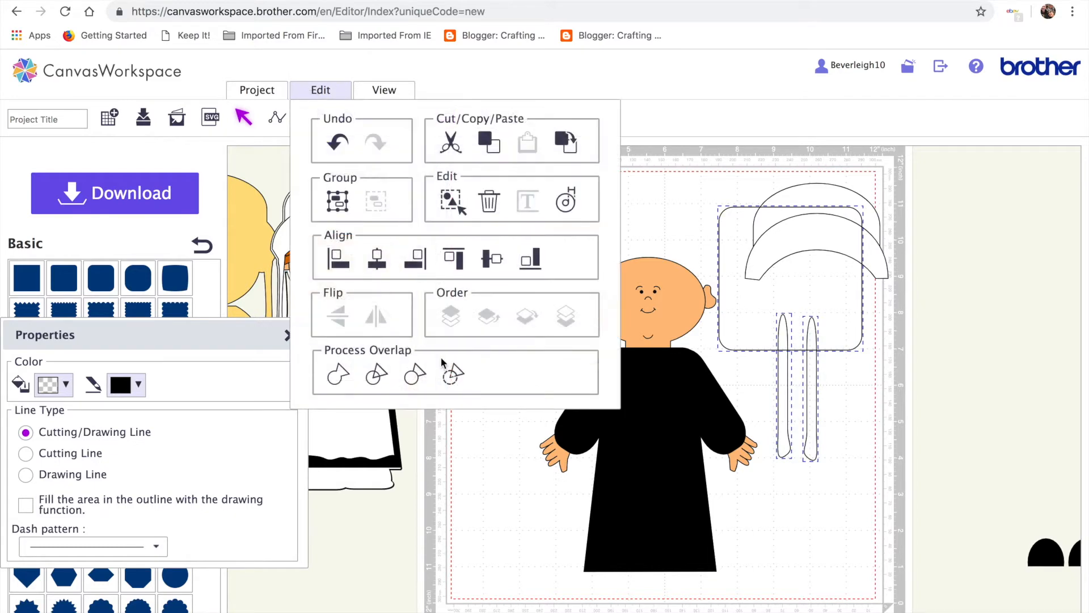
click(415, 373)
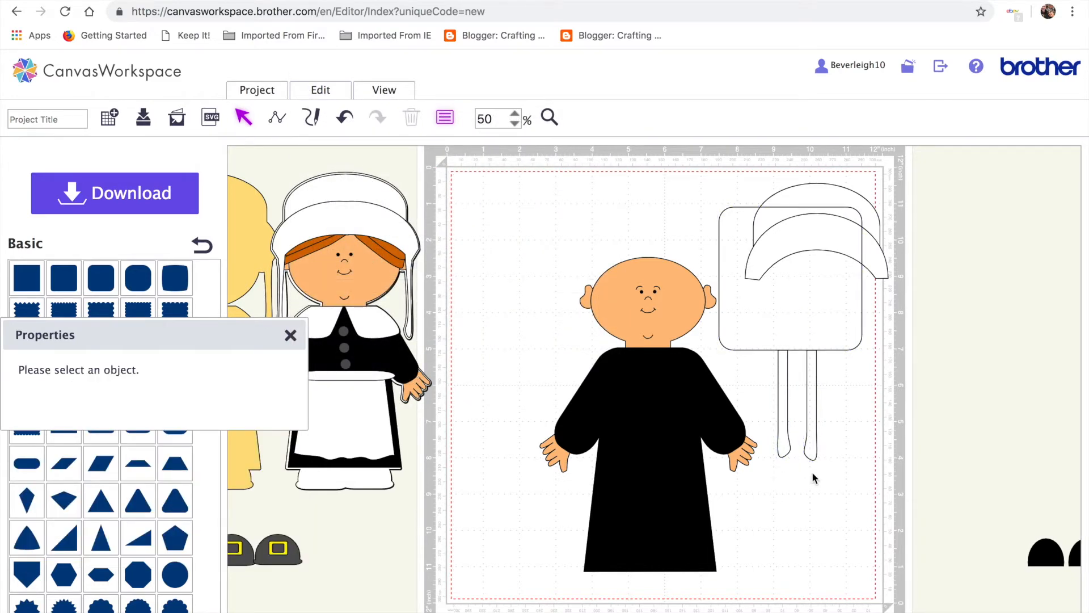
click(812, 284)
key(Delete)
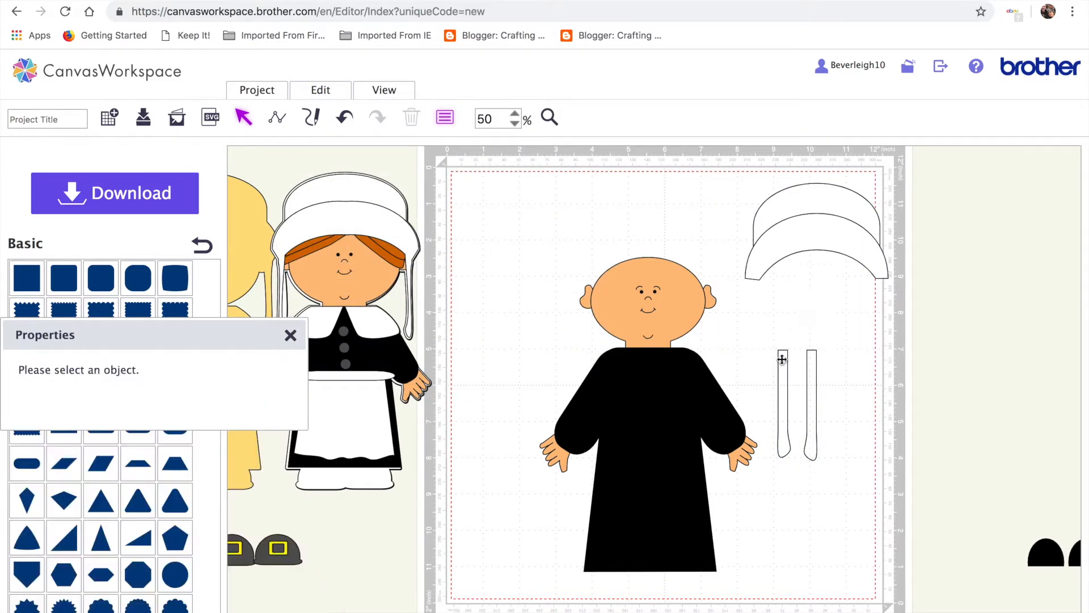
Place the trimmed straps at the left and right lower corners of the bonnet's brim
drag(783, 377, 754, 306)
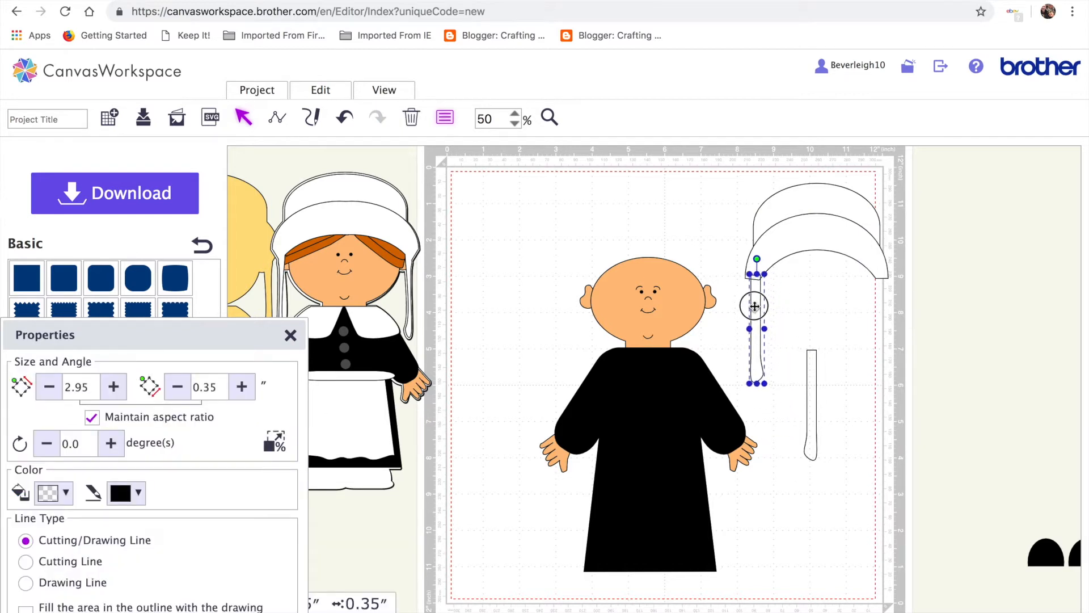
drag(812, 396, 882, 321)
click(834, 467)
drag(715, 163, 887, 329)
click(814, 417)
drag(734, 165, 887, 352)
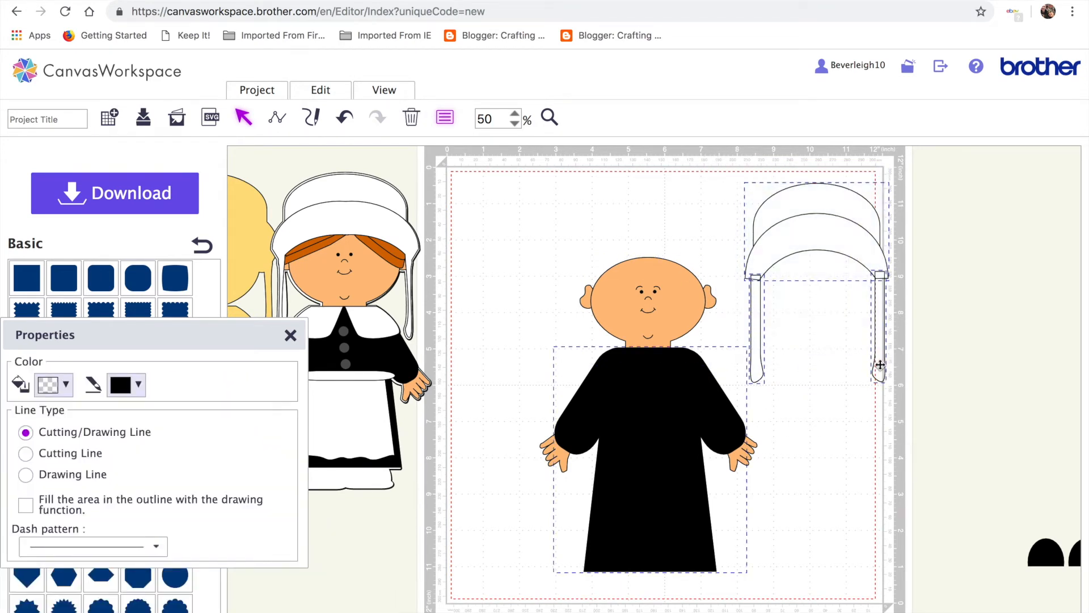
click(721, 485)
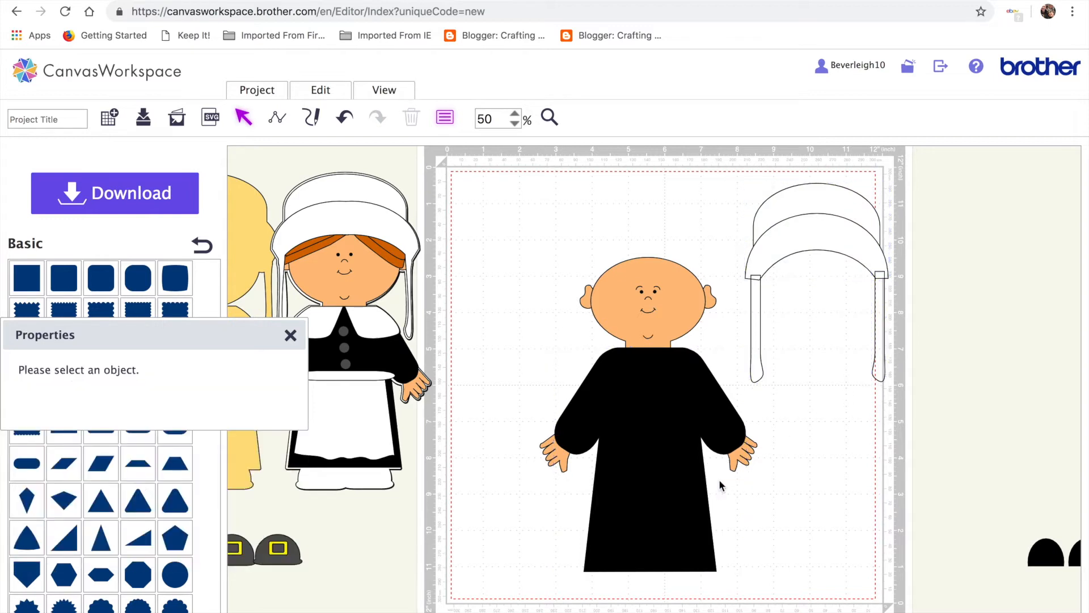
Try to weld the grouped bonnet together with both straps
click(795, 221)
shift+click(758, 311)
shift+click(878, 333)
click(337, 87)
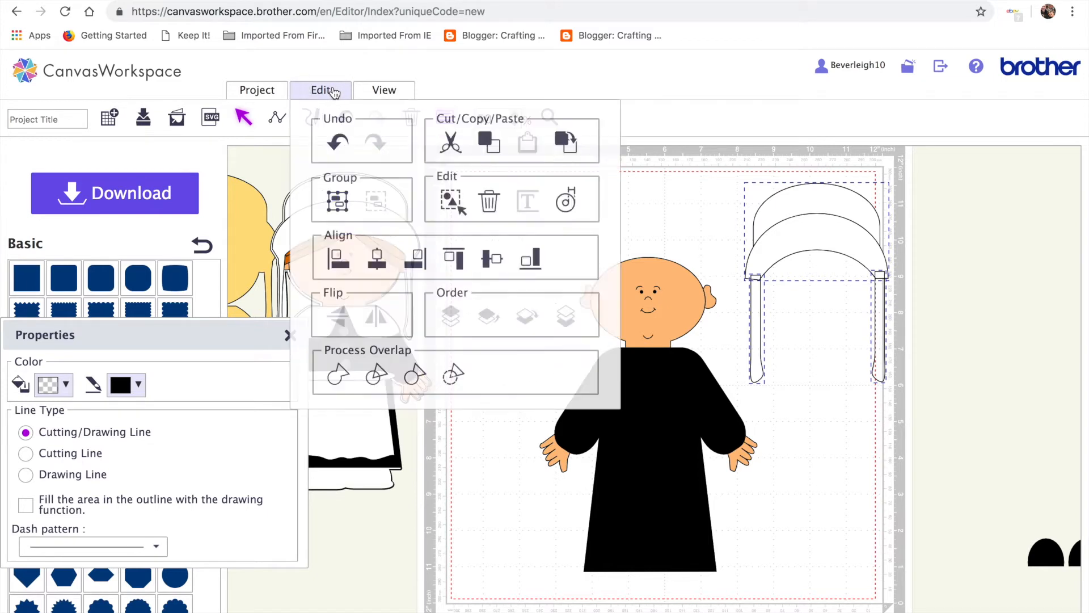
click(338, 374)
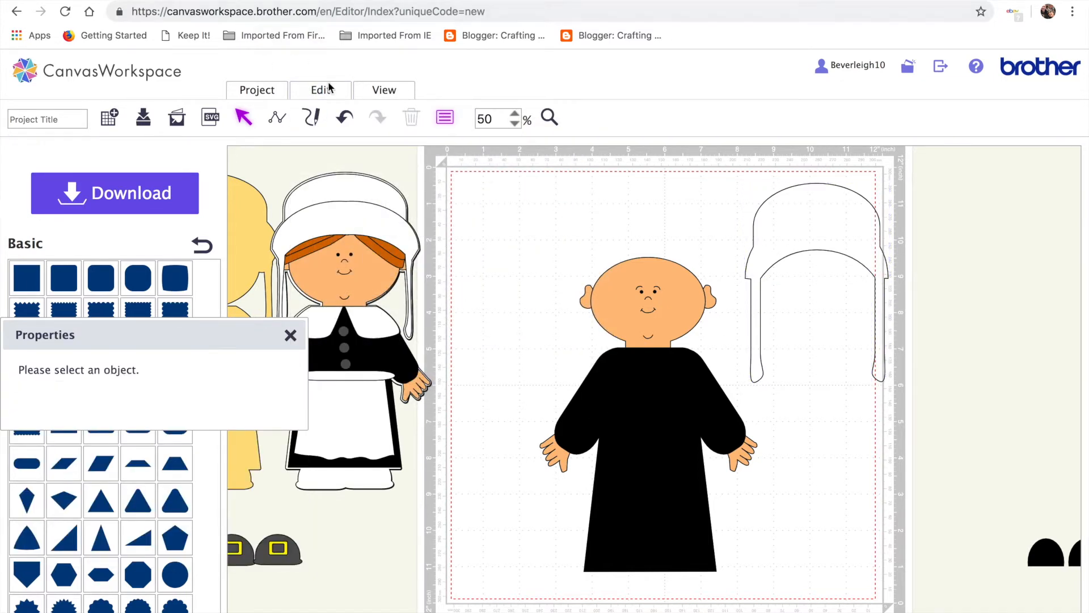
click(345, 118)
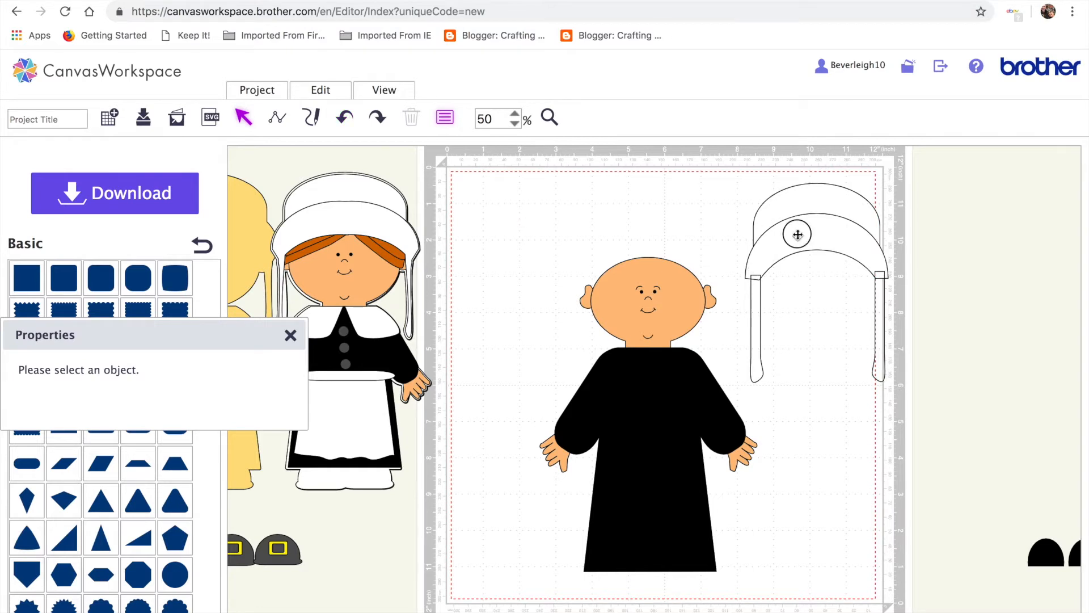
Ungroup the bonnet into its crown and brim
click(798, 234)
click(320, 90)
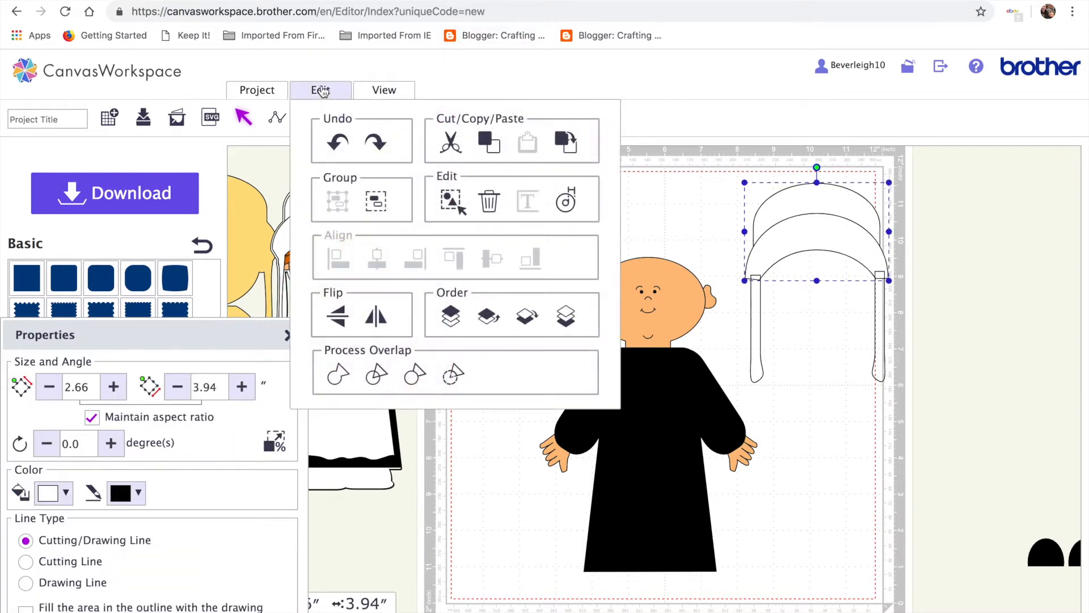
click(376, 210)
click(785, 372)
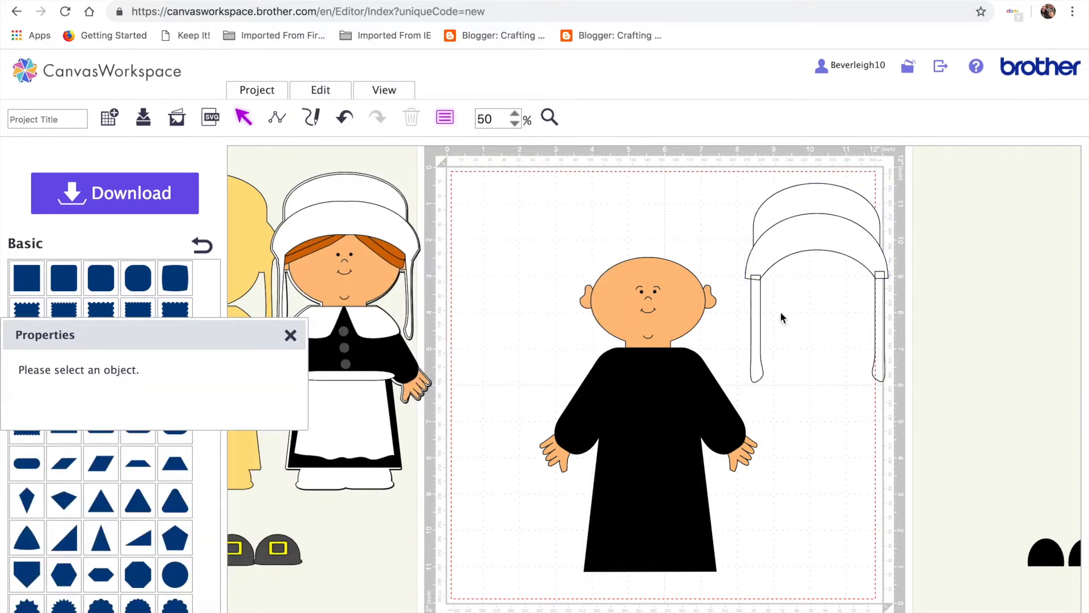
Weld the bonnet's brim and both straps into one shape
click(765, 263)
shift+click(756, 332)
shift+click(879, 332)
click(320, 90)
click(340, 261)
click(773, 414)
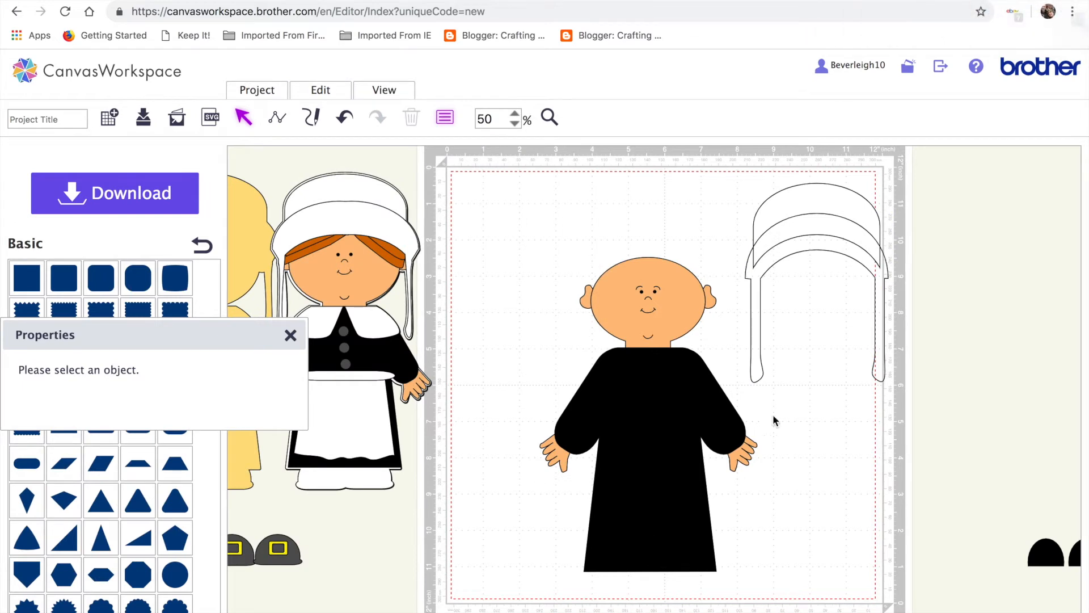
Send the bonnet's crown backward one level in the stacking order
click(808, 184)
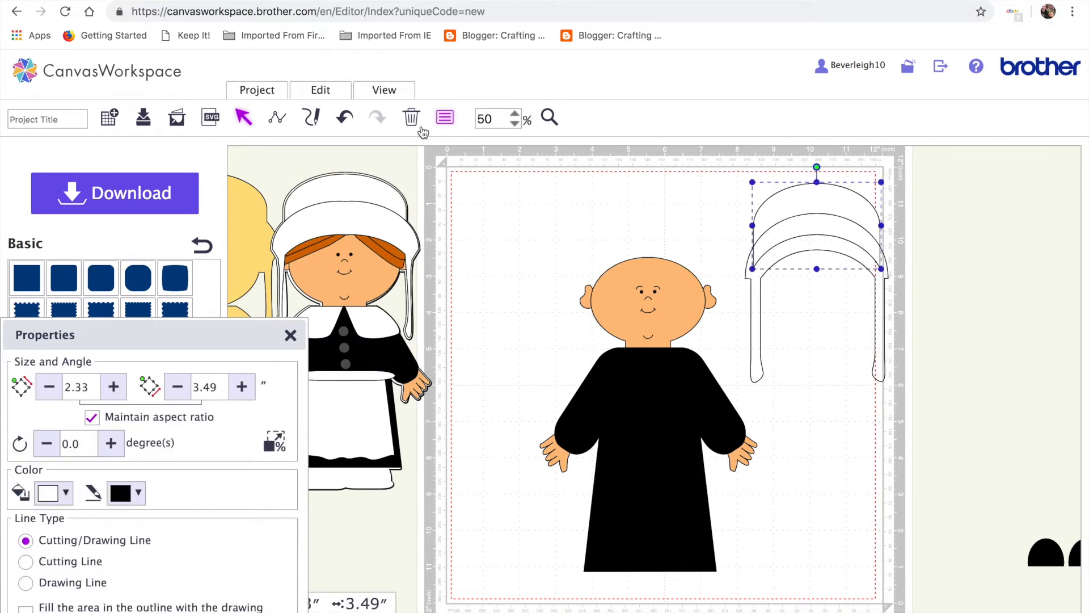
click(316, 94)
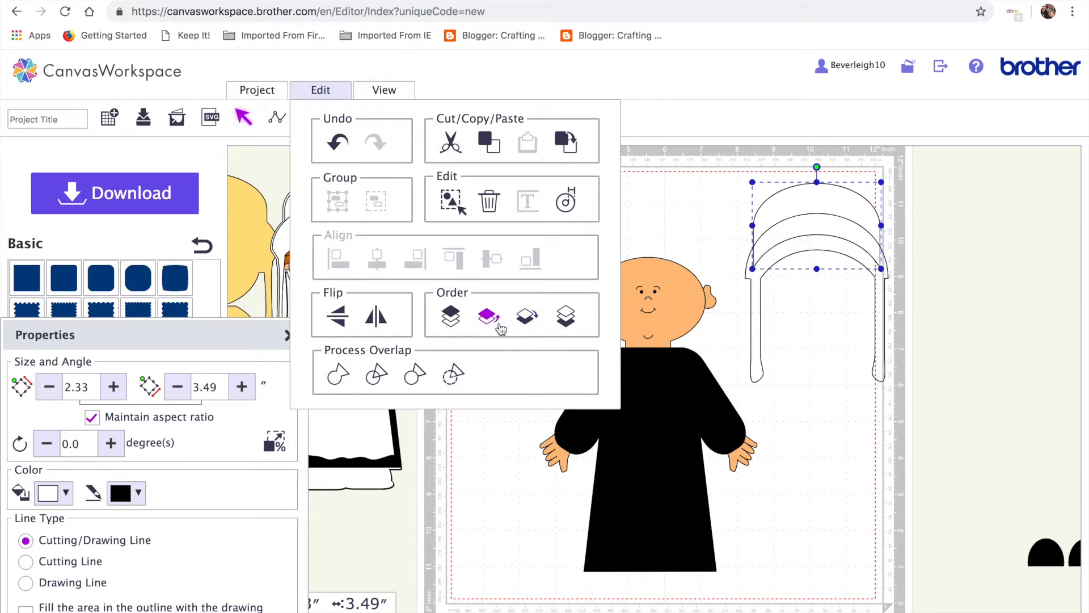
click(526, 316)
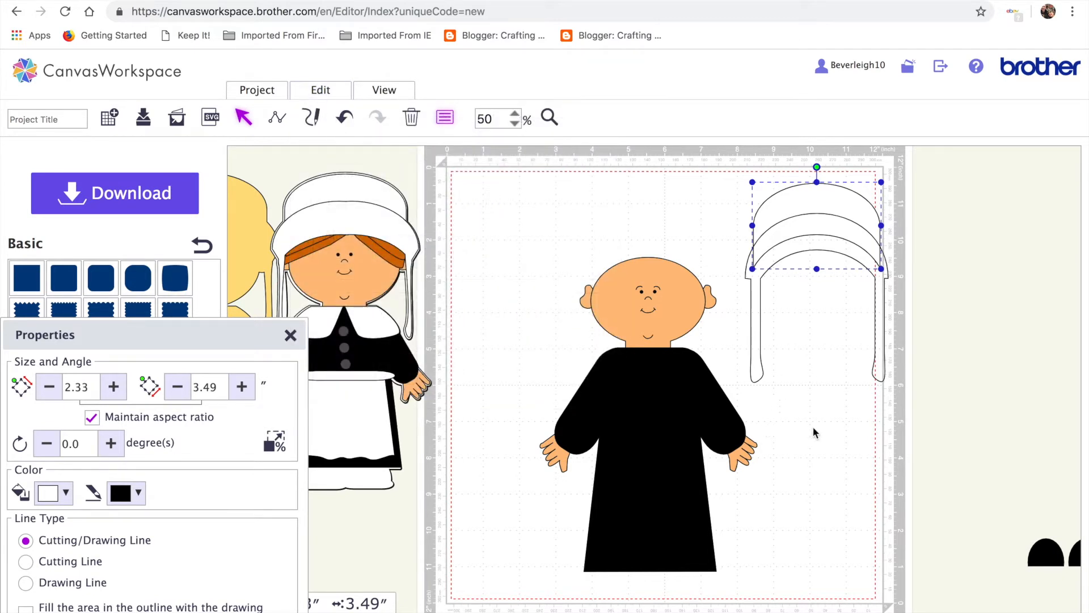
Fill the welded bonnet brim and its long straps with white
click(65, 493)
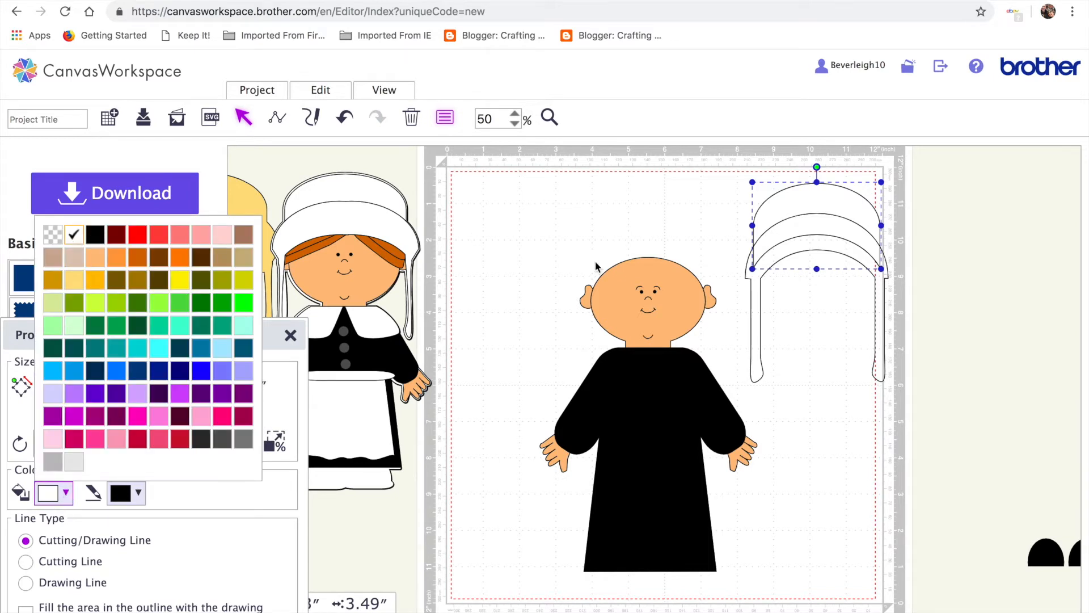
click(758, 295)
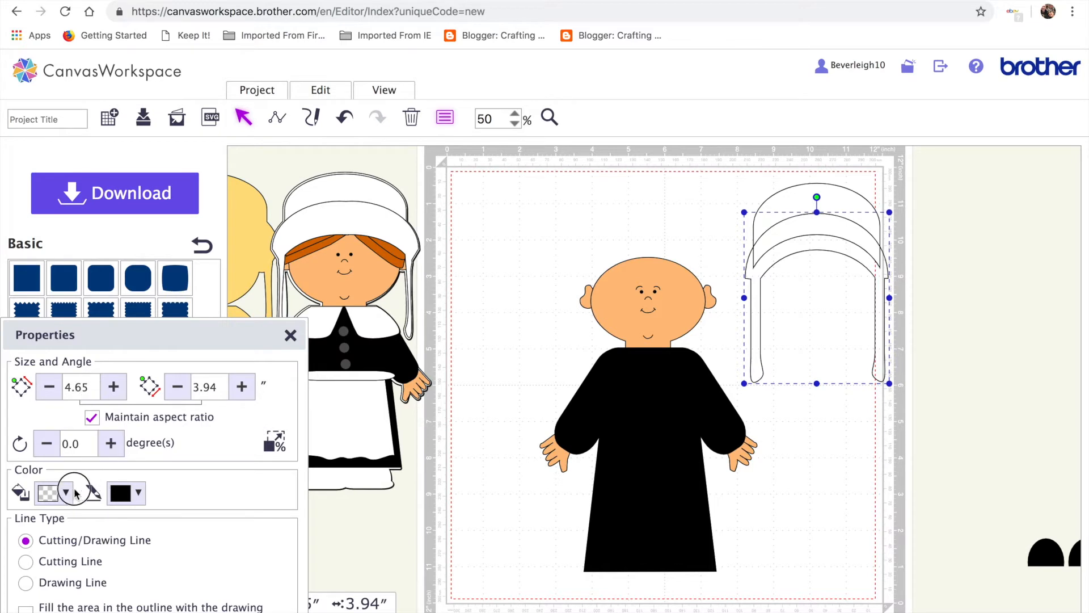
click(57, 493)
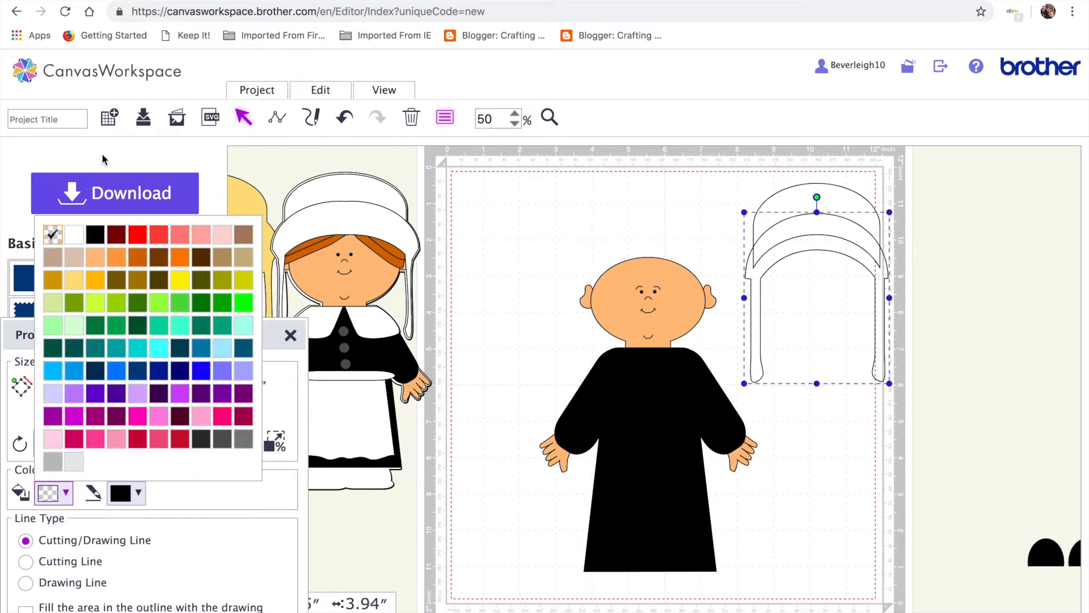
click(80, 234)
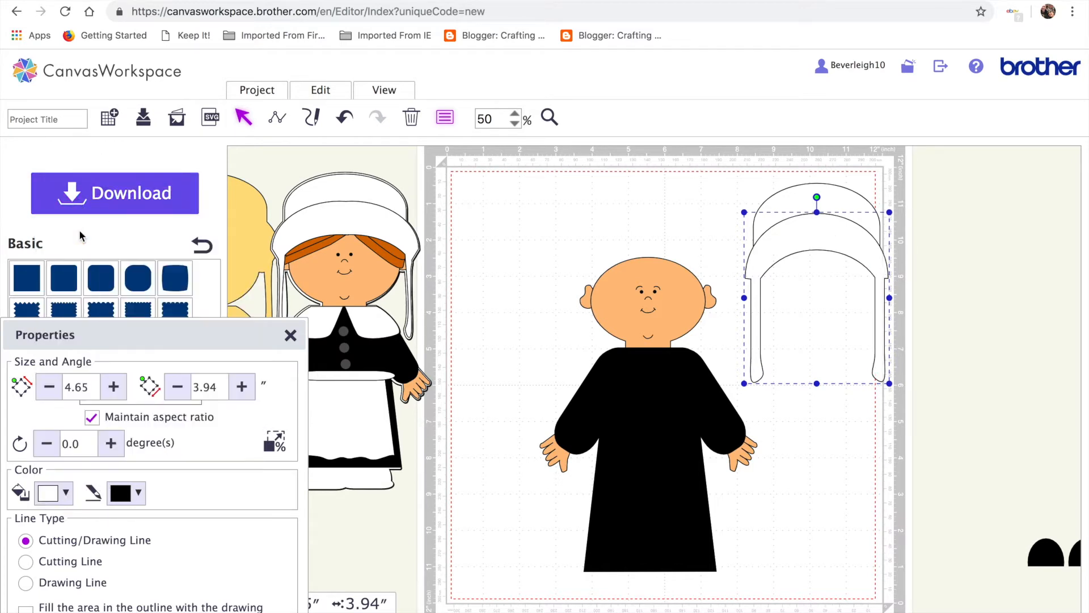
click(664, 430)
click(944, 504)
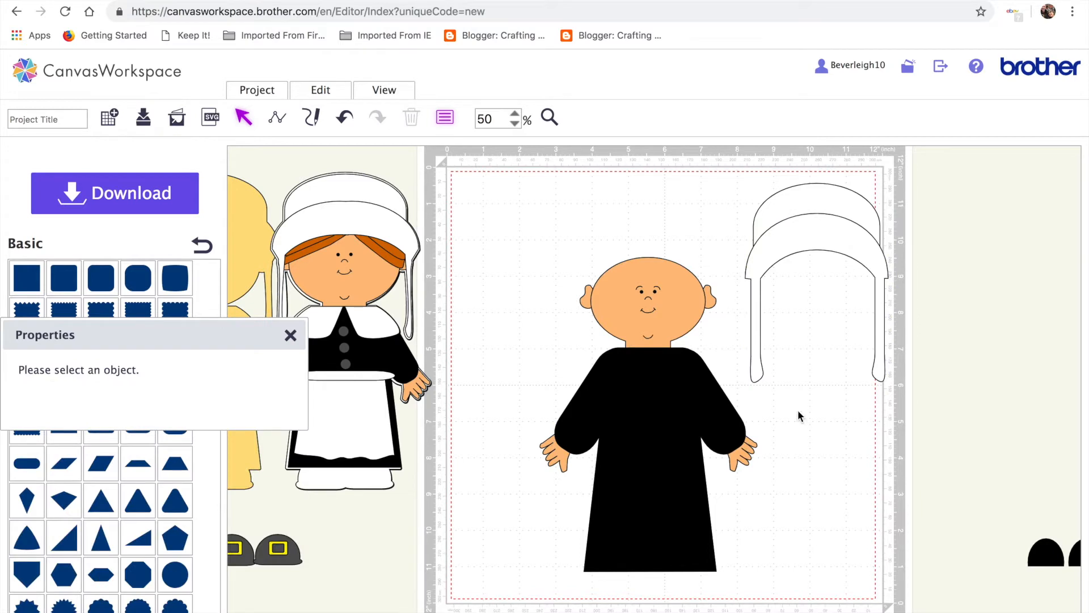
Group the bonnet's crown with its strapped brim and place the bonnet on the figure's head
click(801, 229)
drag(755, 180, 860, 322)
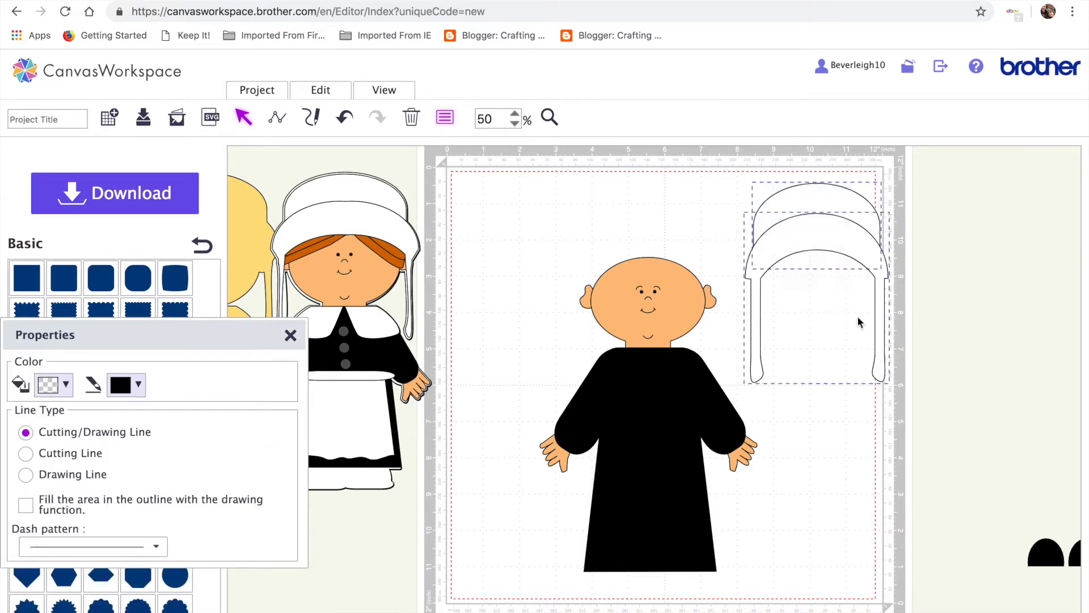
click(316, 96)
click(329, 182)
drag(834, 235, 667, 250)
click(831, 339)
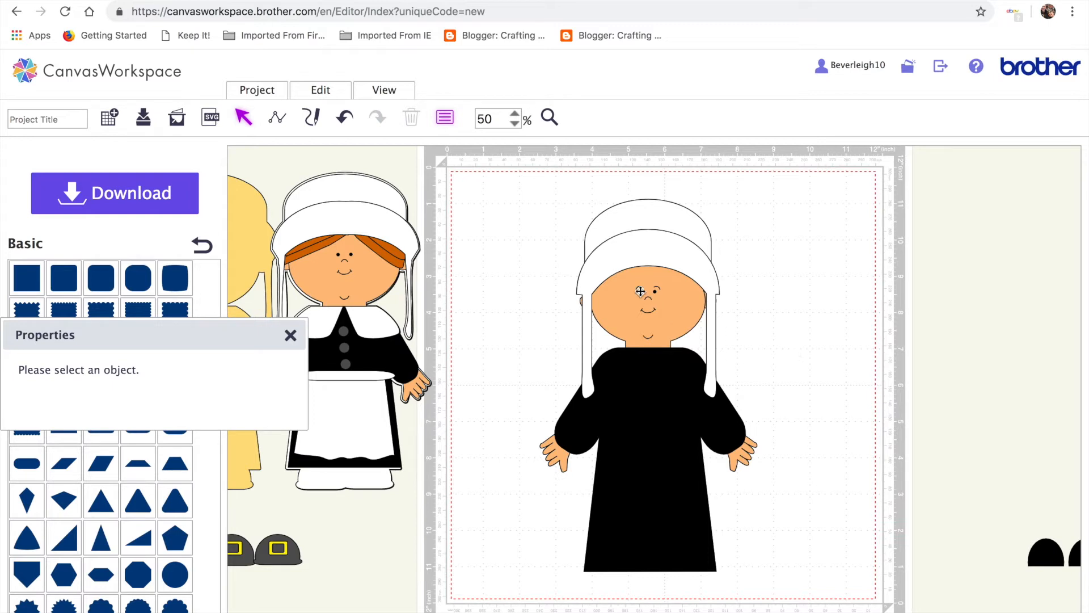
Move the grouped bonnet off the figure's head to the empty upper right area of the mat
click(714, 282)
double_click(715, 282)
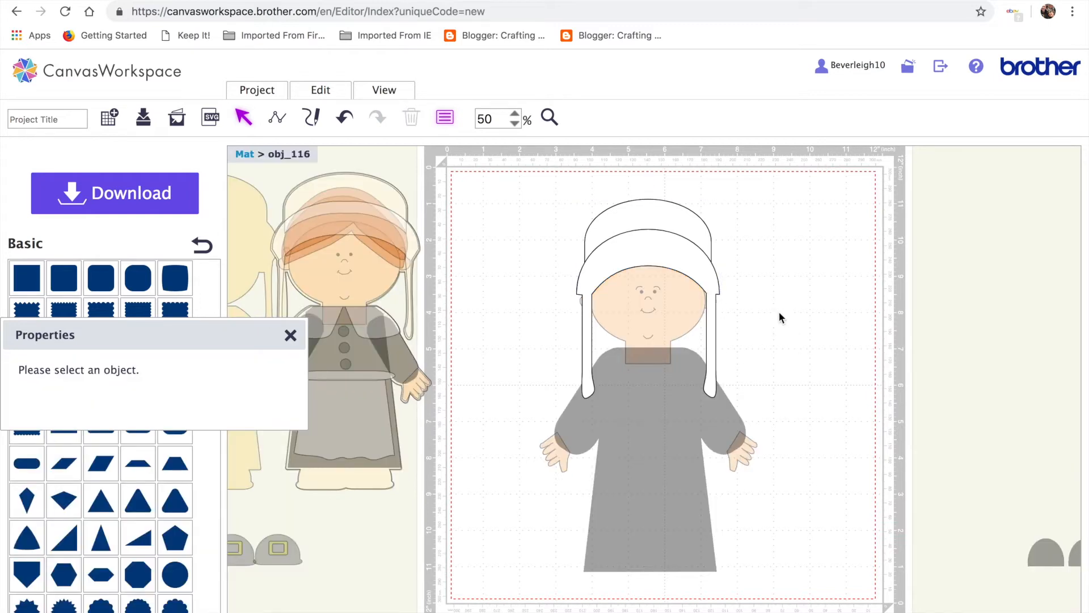
click(792, 276)
drag(688, 261, 874, 241)
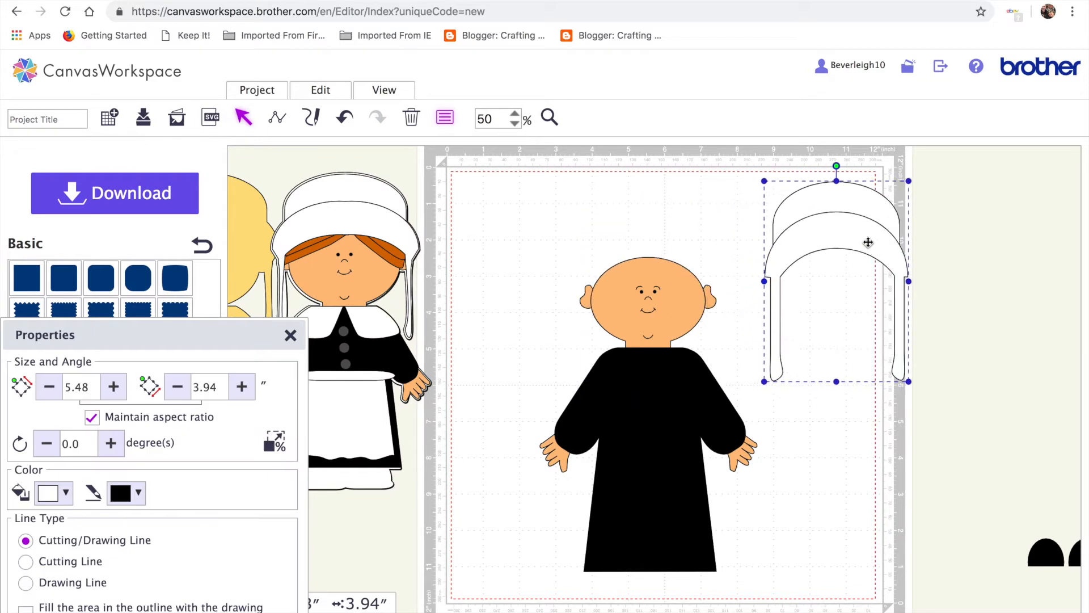
click(840, 431)
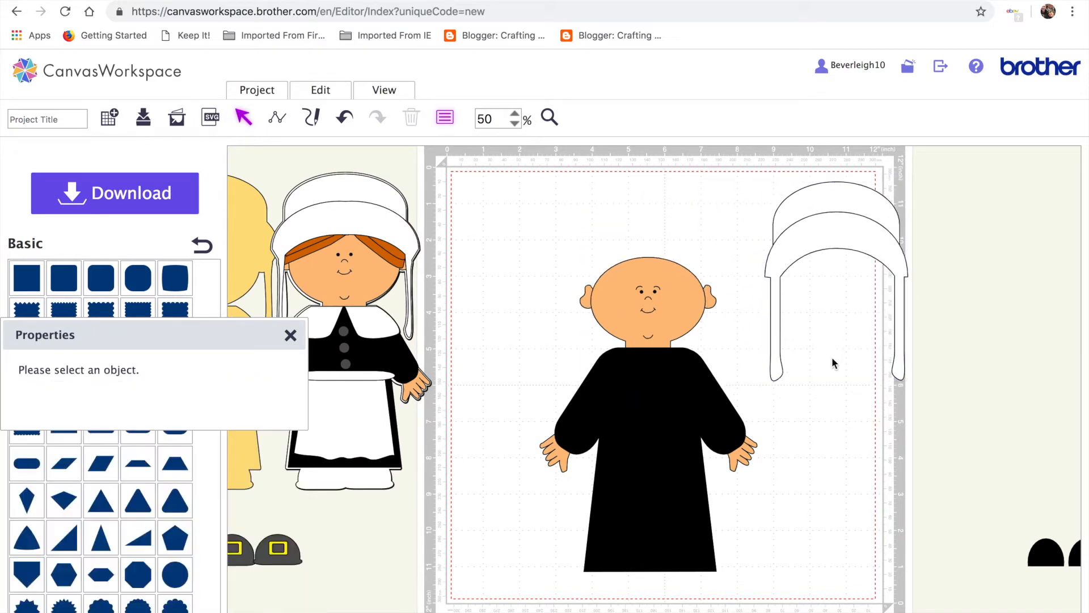
Undo back to the unwelded bonnet and move both straps down, clear of the brim
click(342, 117)
click(342, 117)
drag(756, 352, 794, 396)
drag(879, 340, 836, 397)
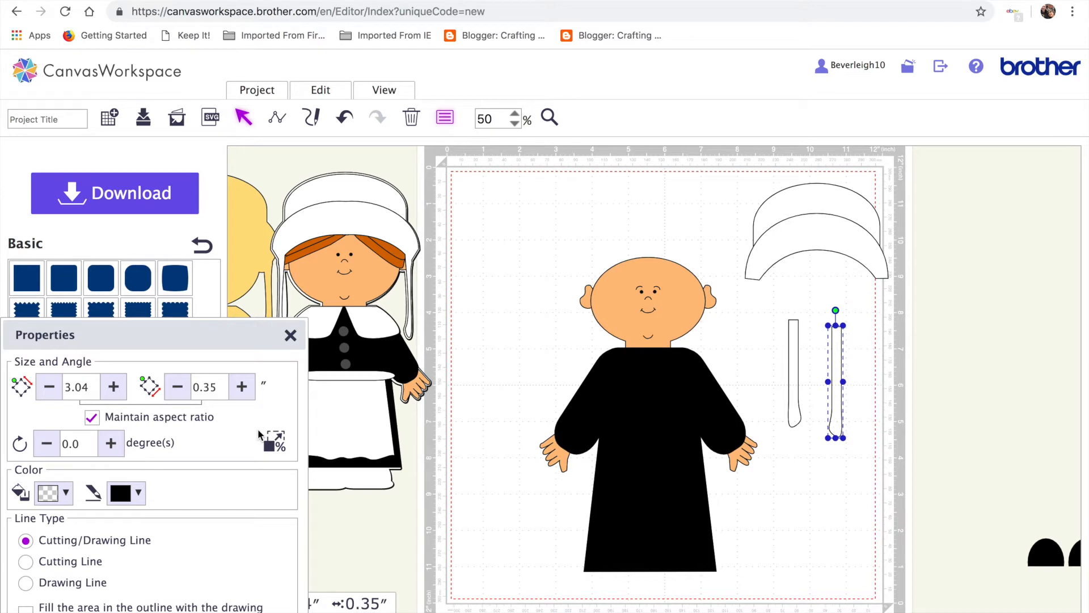
Shorten both straps by subtracting a rounded square laid over their upper ends, and move the square off the mat
click(63, 282)
drag(558, 178, 860, 213)
shift+click(794, 386)
shift+click(837, 386)
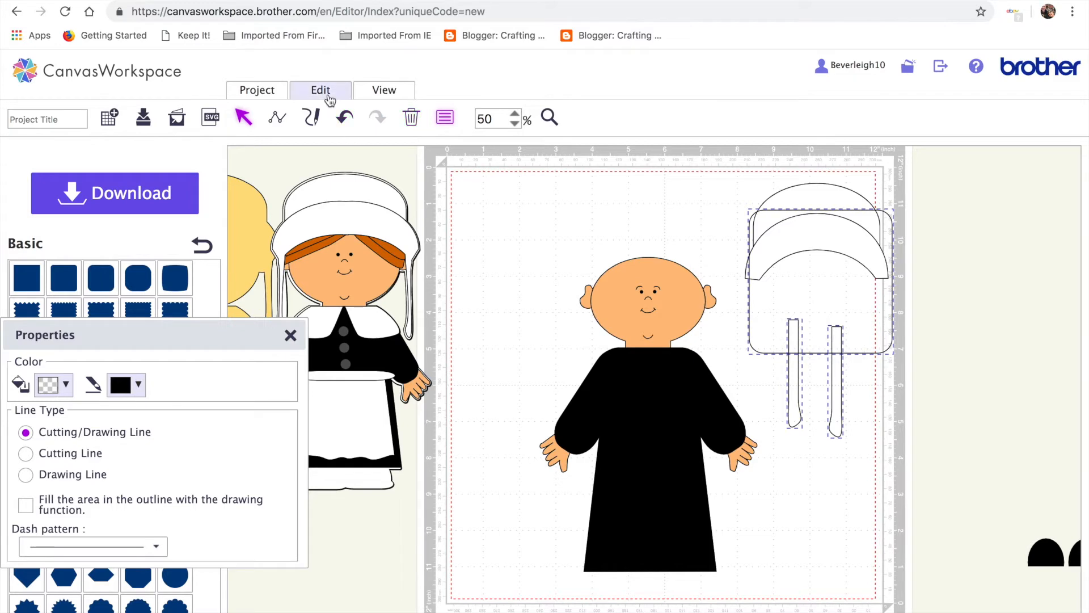
click(327, 94)
click(416, 378)
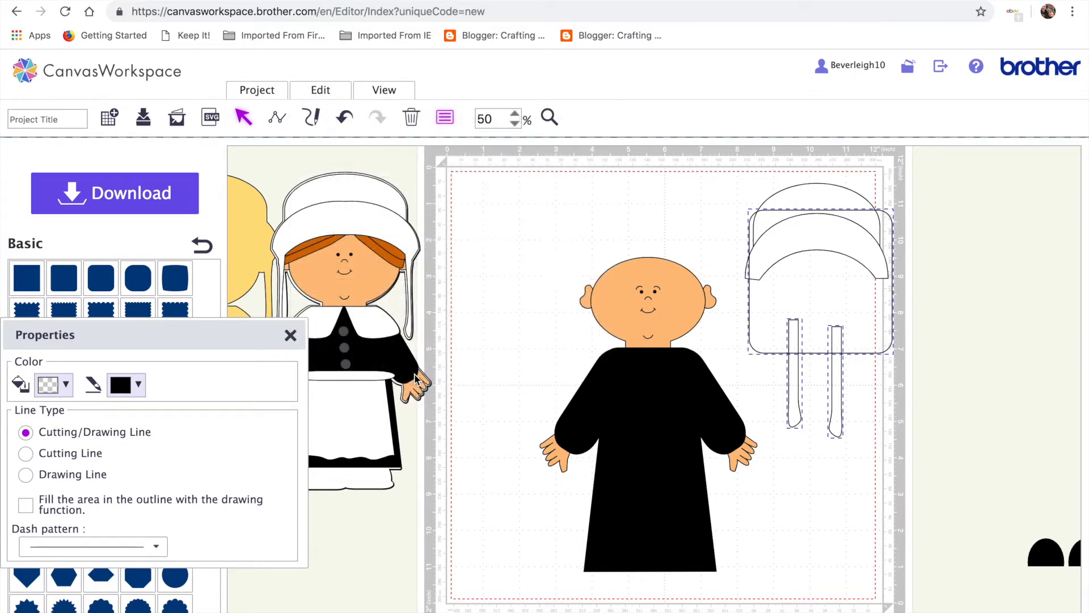
click(947, 316)
drag(817, 317, 987, 312)
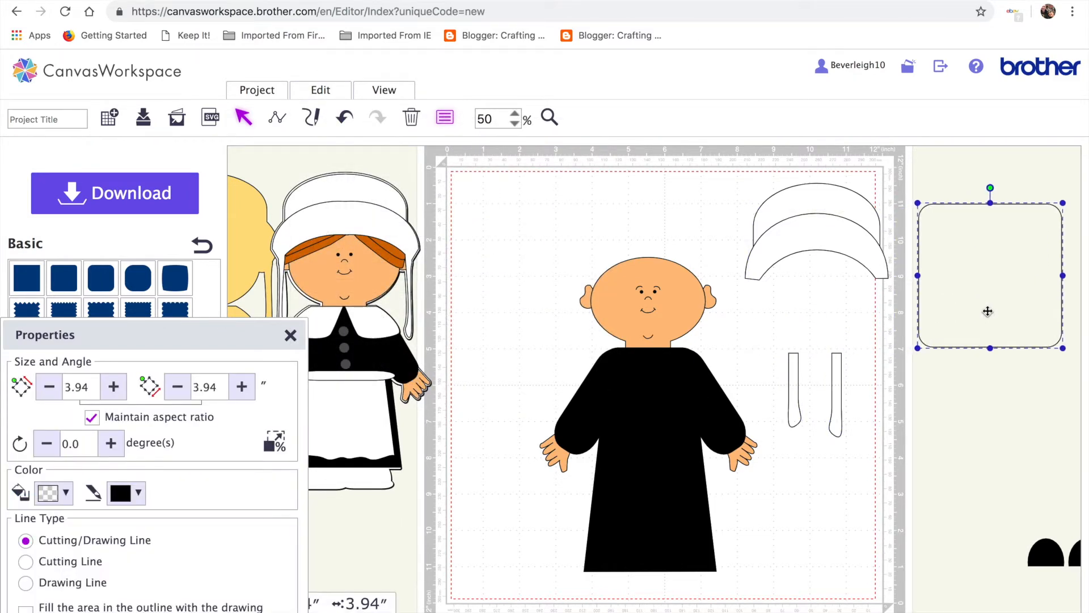
Position the two shortened straps so their upper ends overlap the brim's two lower corners
drag(793, 379, 759, 300)
drag(834, 394, 901, 294)
drag(884, 310, 881, 319)
key(Left)
click(883, 403)
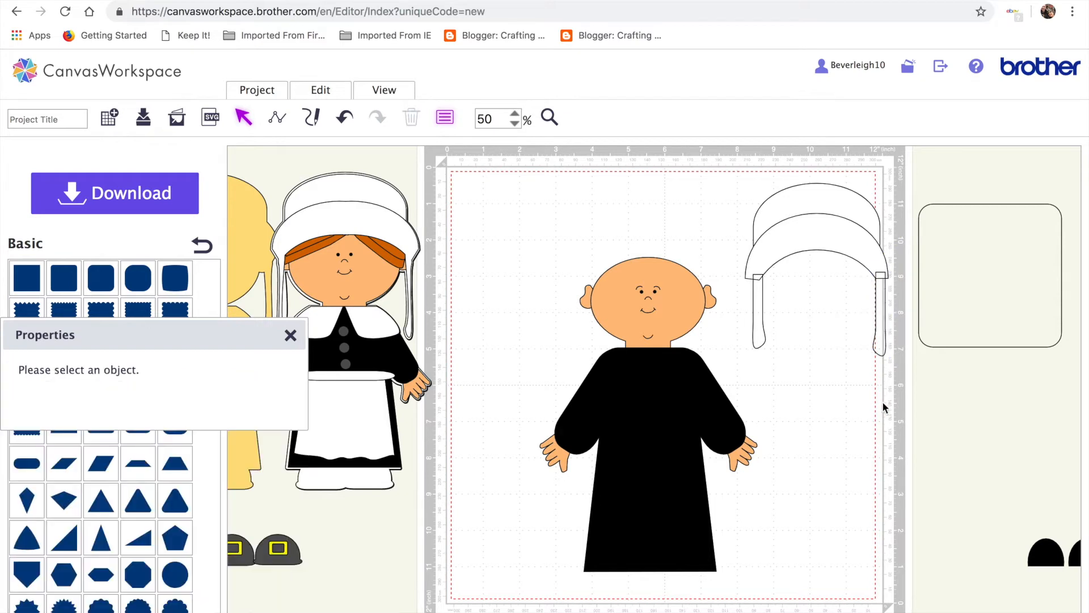
click(788, 211)
click(320, 91)
click(808, 351)
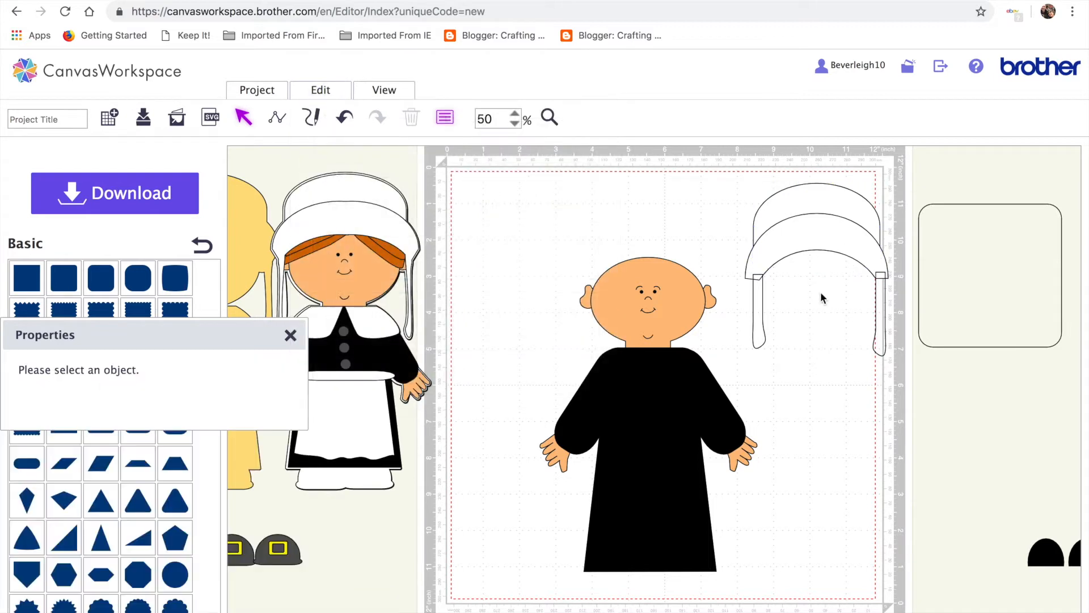
click(837, 245)
click(790, 302)
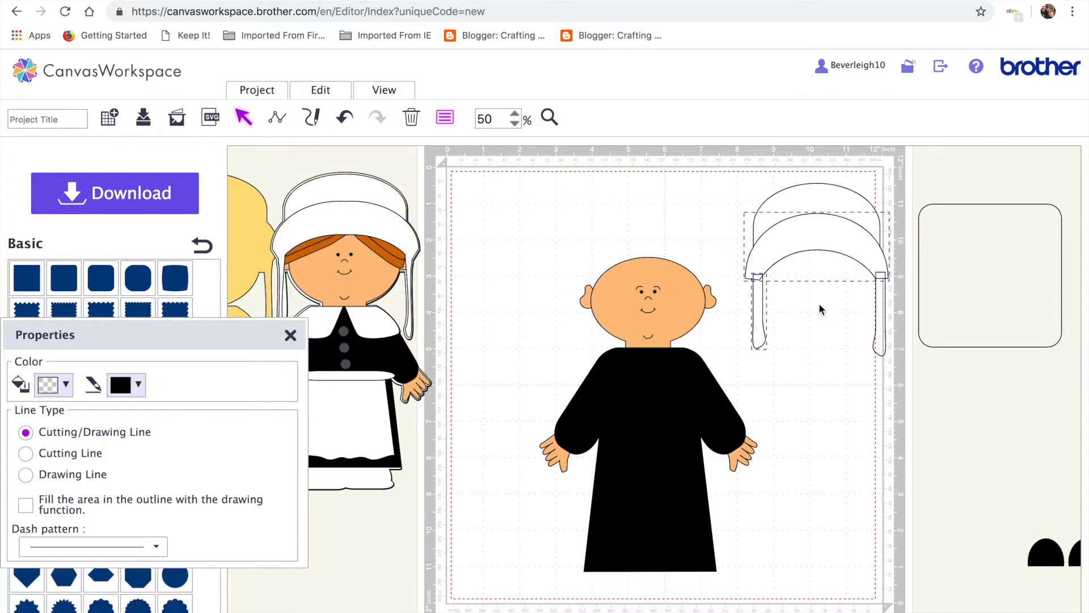
click(740, 325)
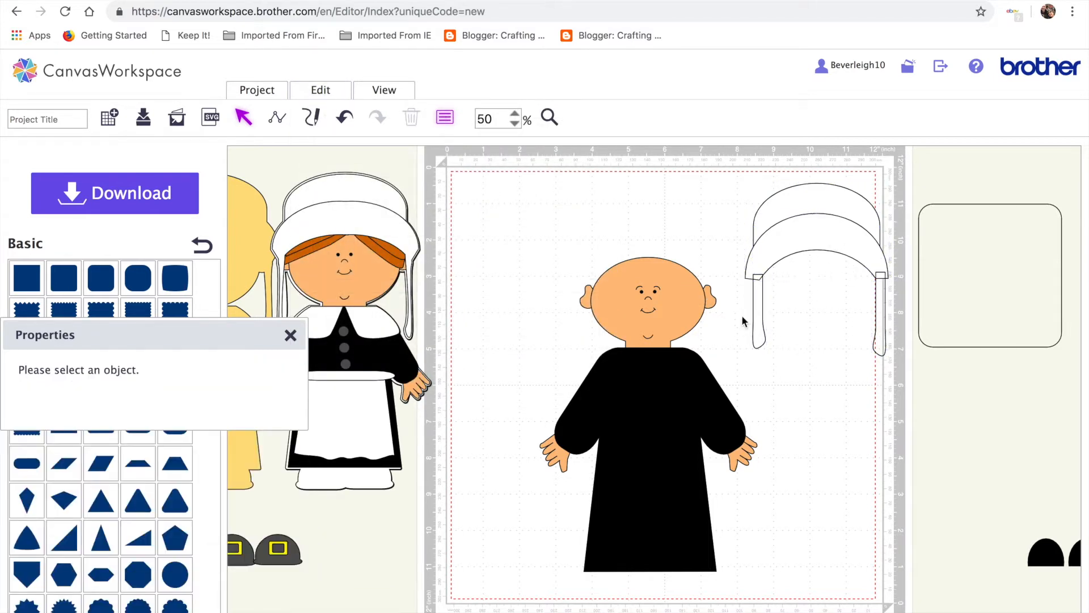
Weld the bonnet's brim and both shortened straps into one shape
click(759, 314)
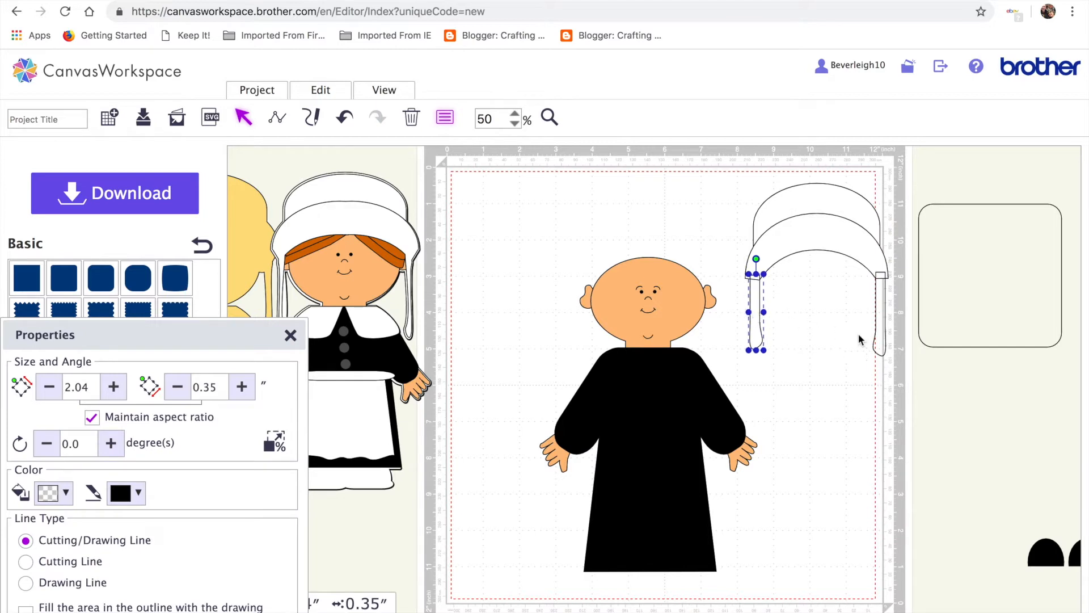
shift+click(881, 317)
shift+click(852, 241)
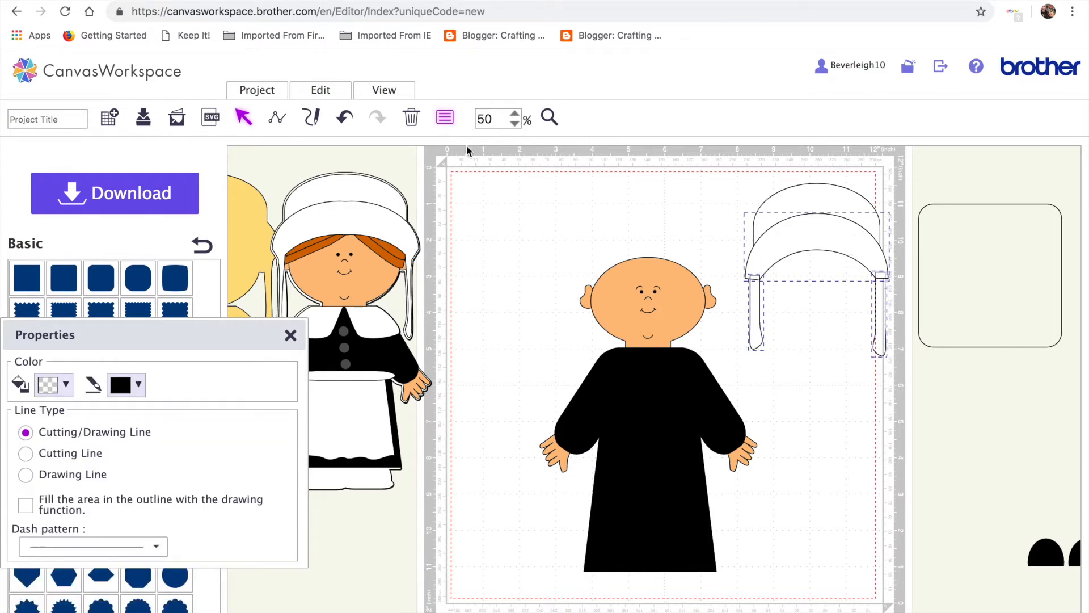
click(334, 98)
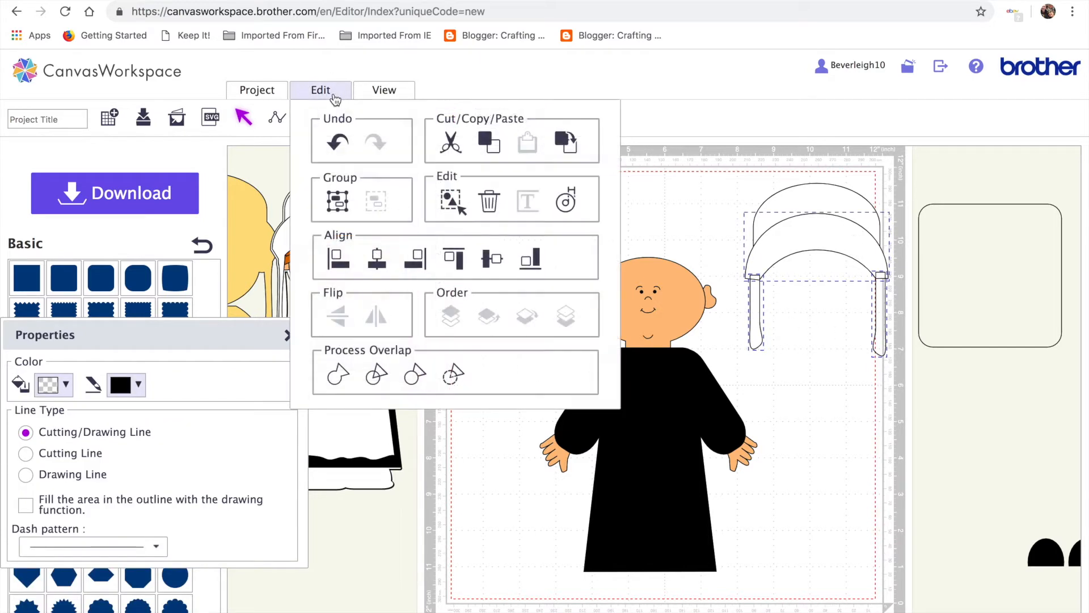
click(338, 375)
click(822, 517)
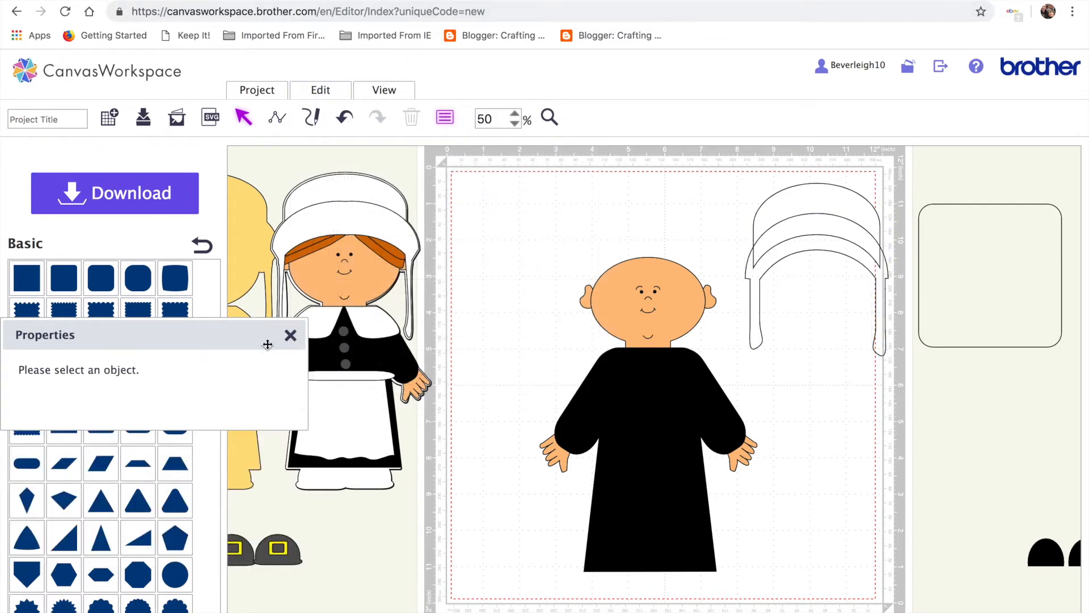
Fill the welded brim and shortened straps with white, and group them with the crown beside the figure's head
click(805, 244)
click(55, 493)
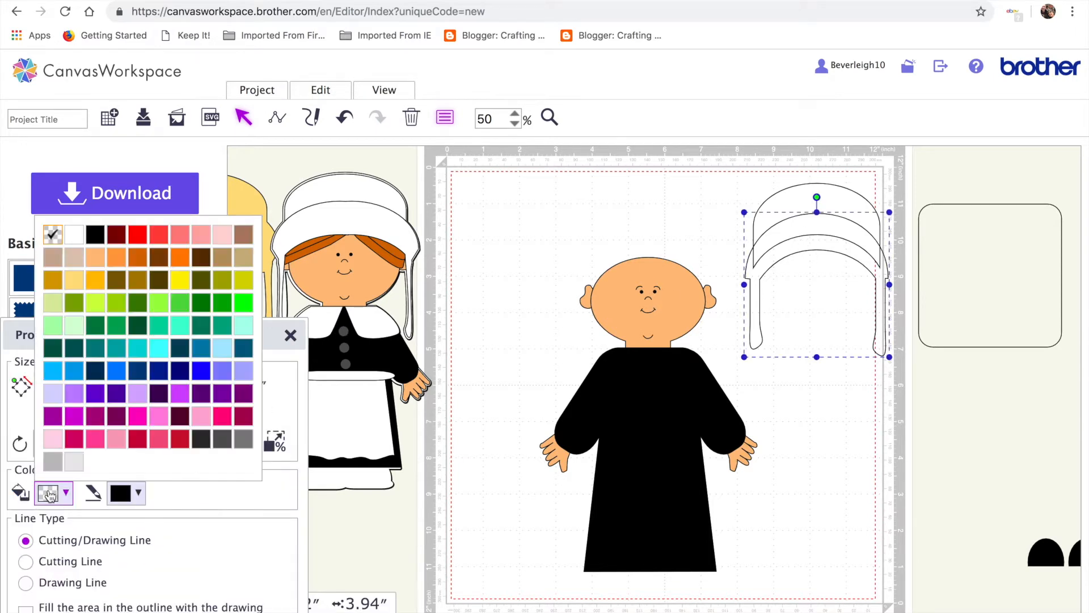
click(75, 235)
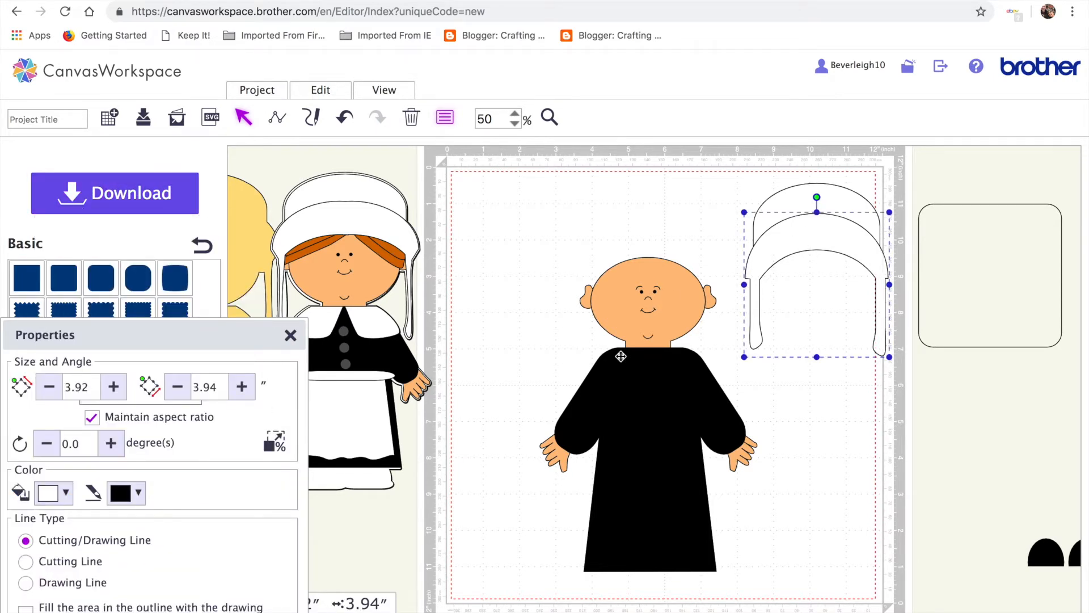
click(802, 411)
click(762, 203)
mouse_move(802, 239)
mouse_down()
mouse_move(656, 250)
mouse_move(652, 260)
mouse_move(801, 221)
mouse_up()
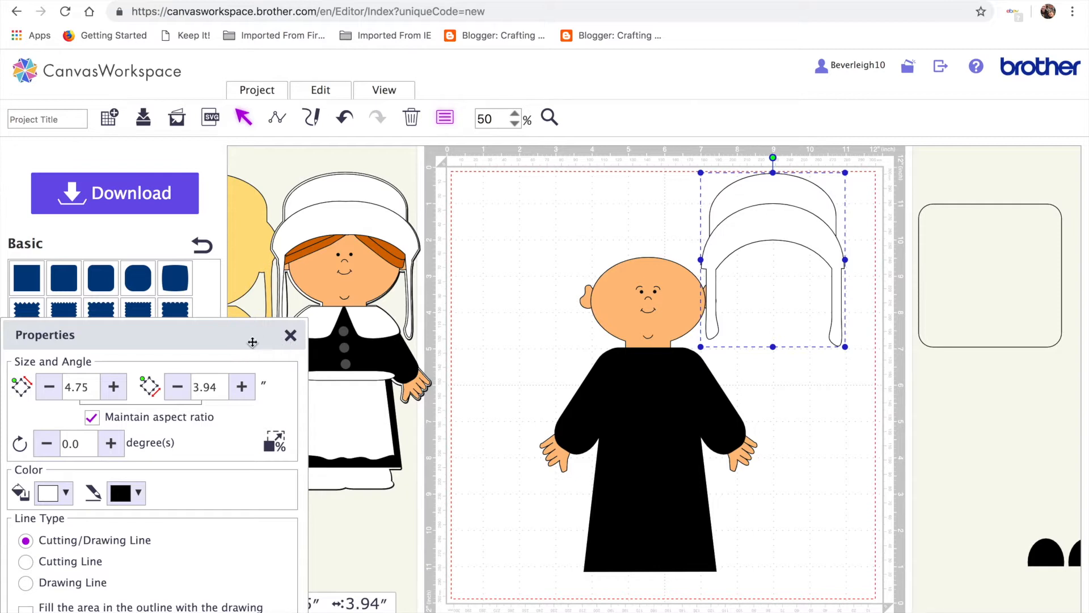
Try a basic triangle with one curved side, rotated onto its side, and delete it
click(291, 335)
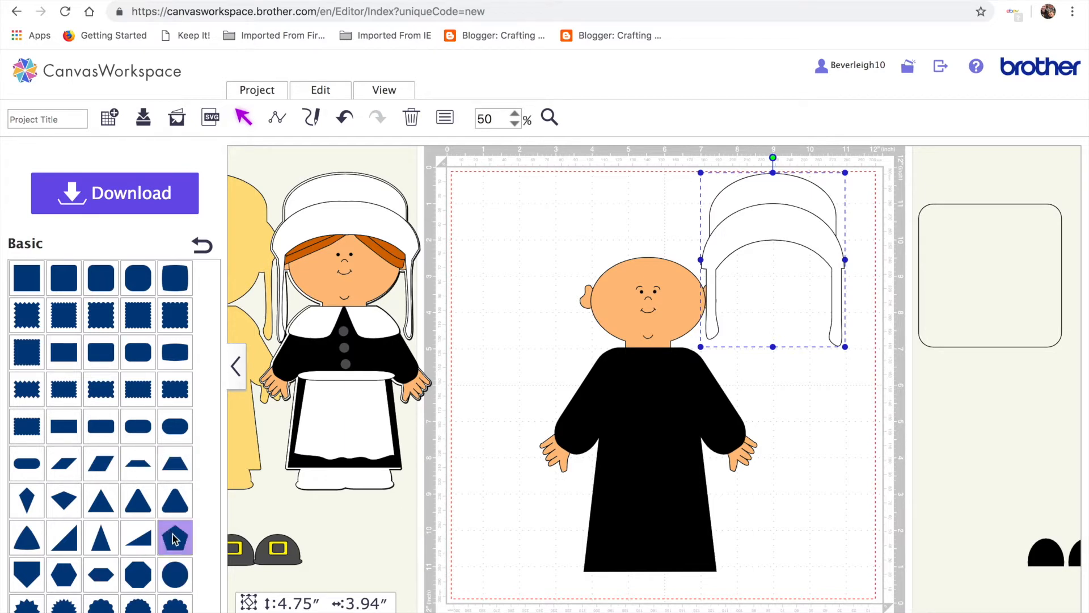
scroll(160, 573, down, 3)
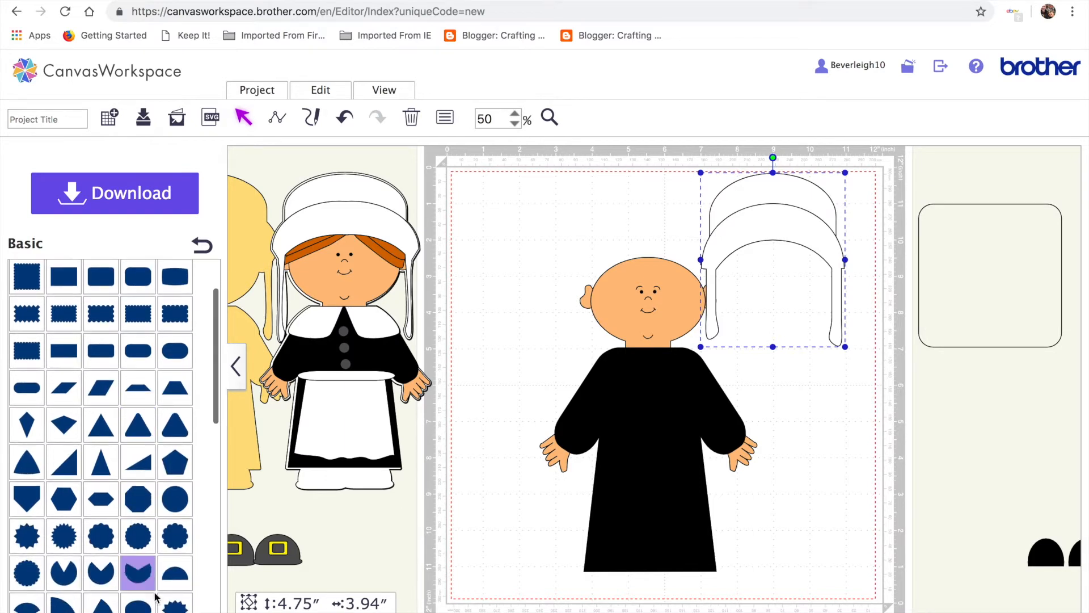
click(101, 606)
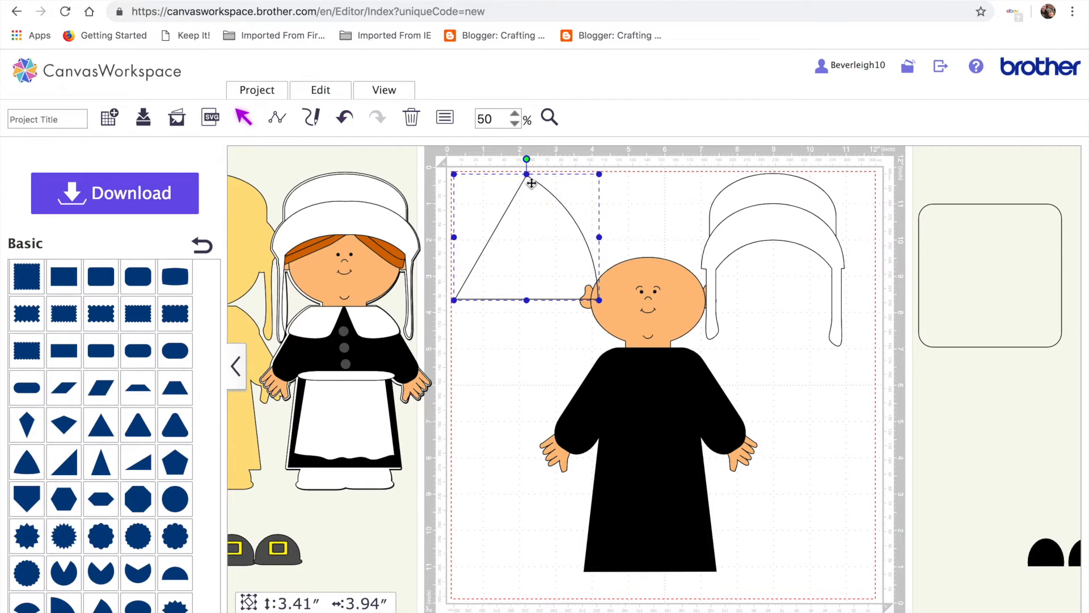
drag(527, 160, 572, 247)
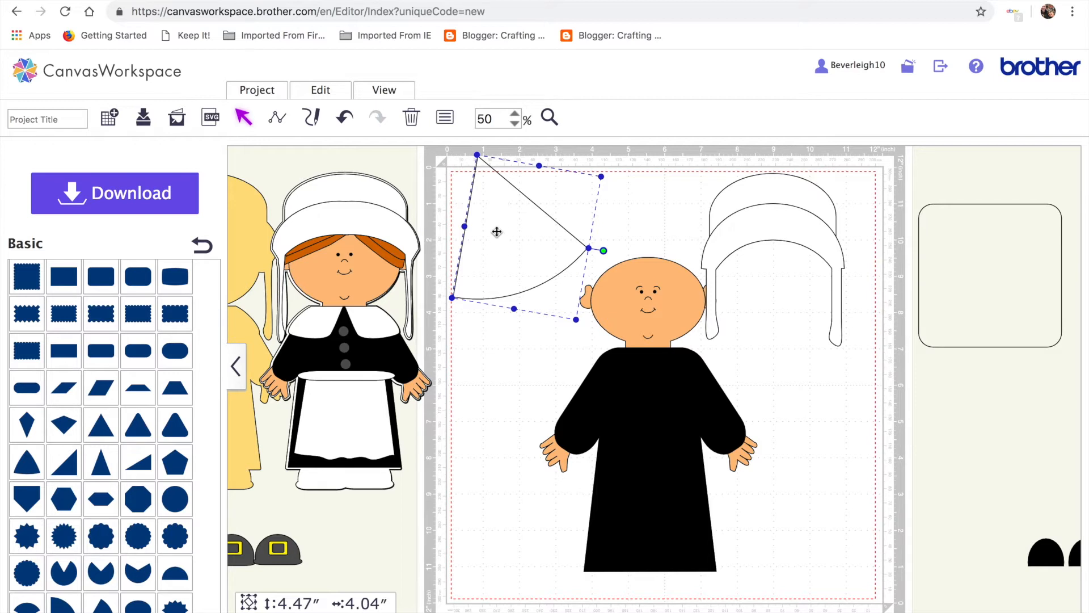
key(Delete)
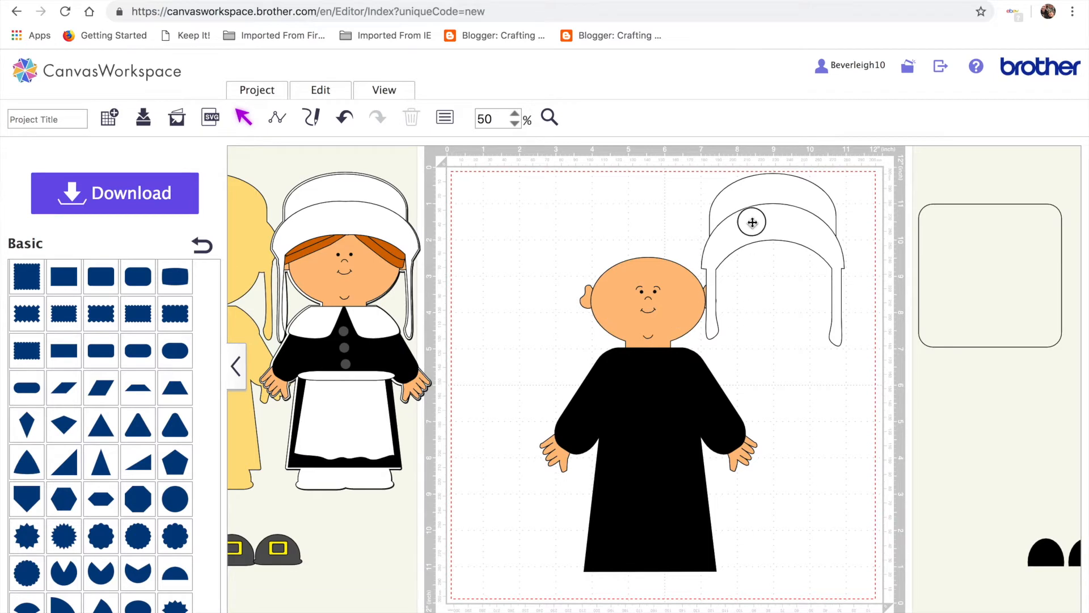
Move the grouped bonnet clear of the figure's head and open the library of saved projects
drag(750, 223, 799, 223)
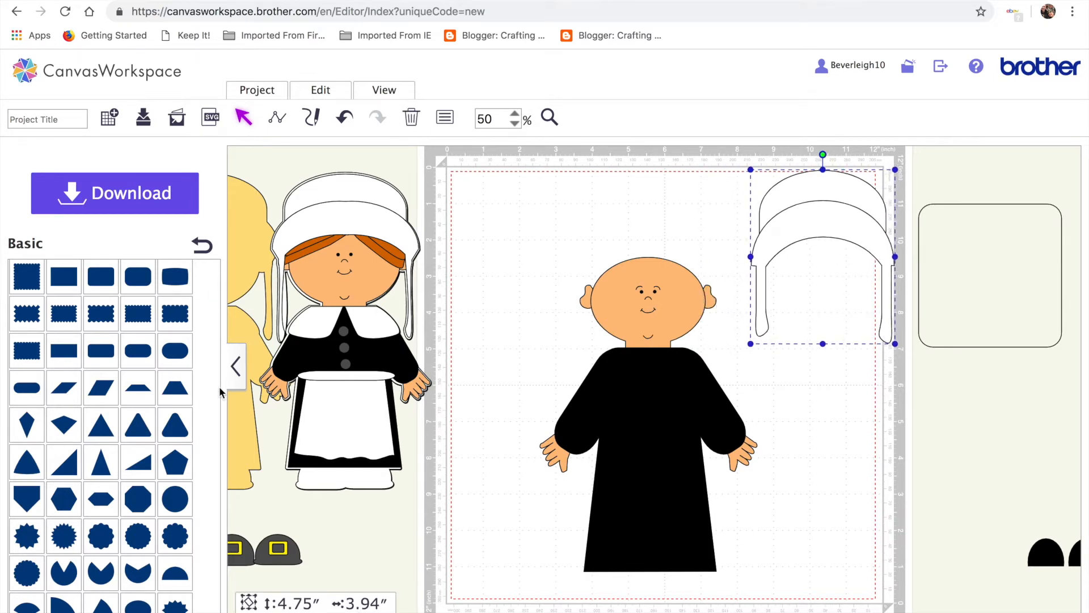
click(235, 366)
click(17, 366)
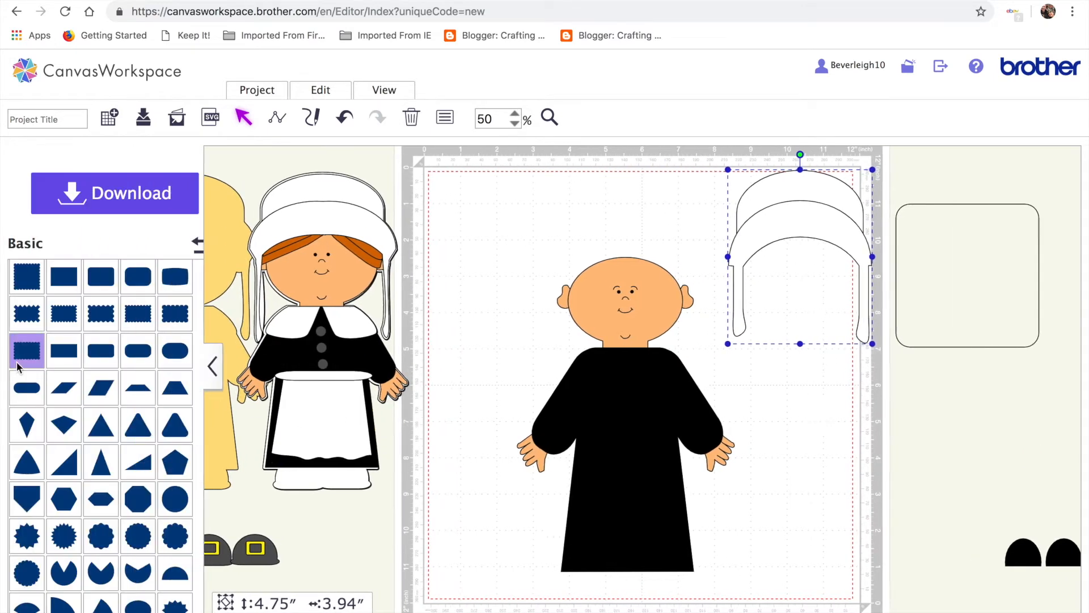
click(235, 368)
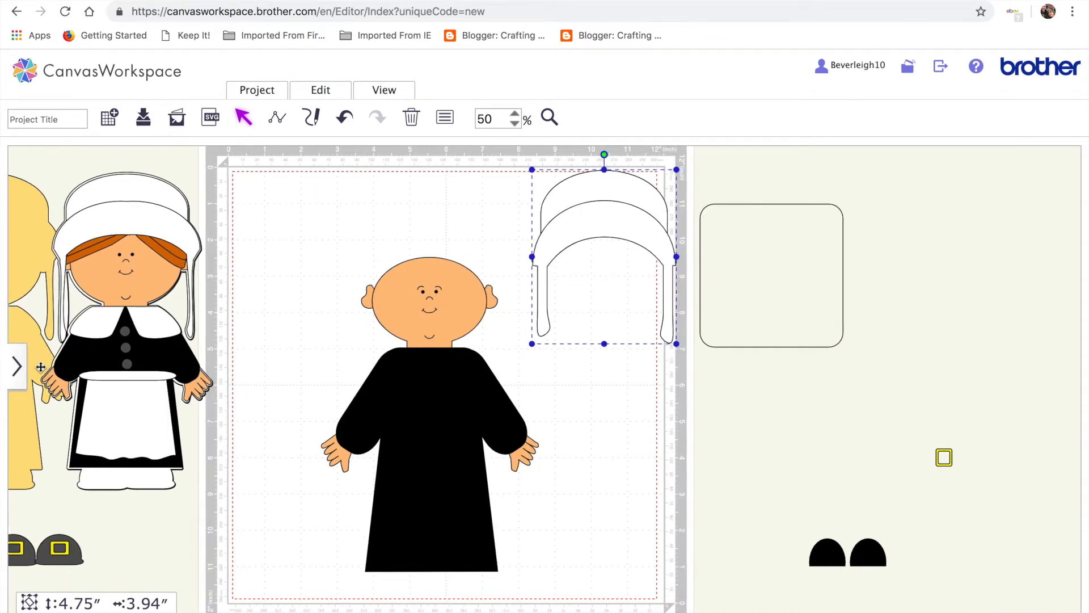
click(17, 367)
click(201, 250)
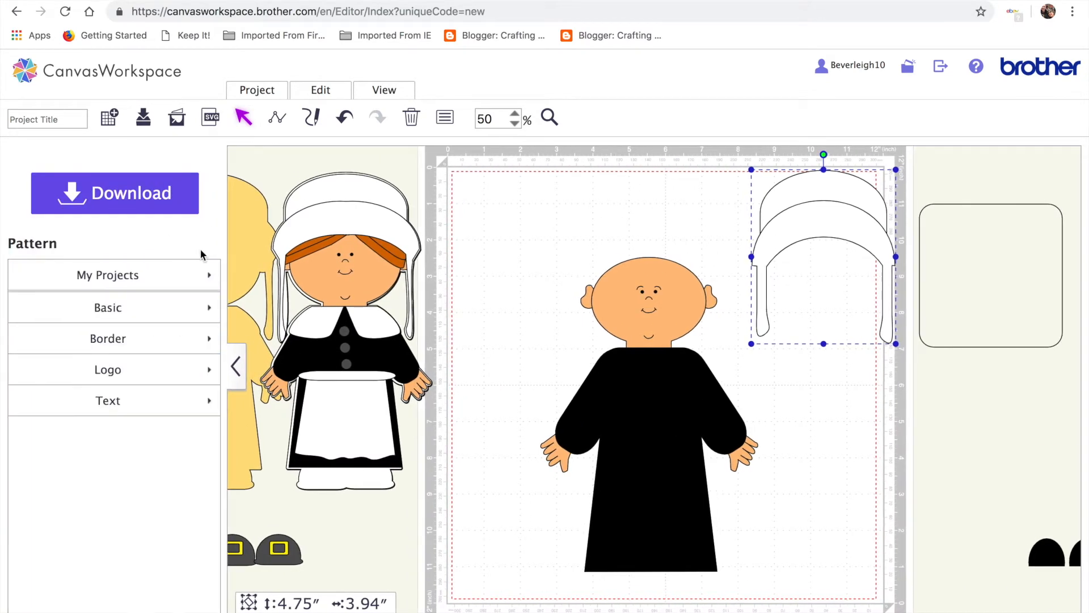
click(114, 308)
click(201, 245)
click(108, 275)
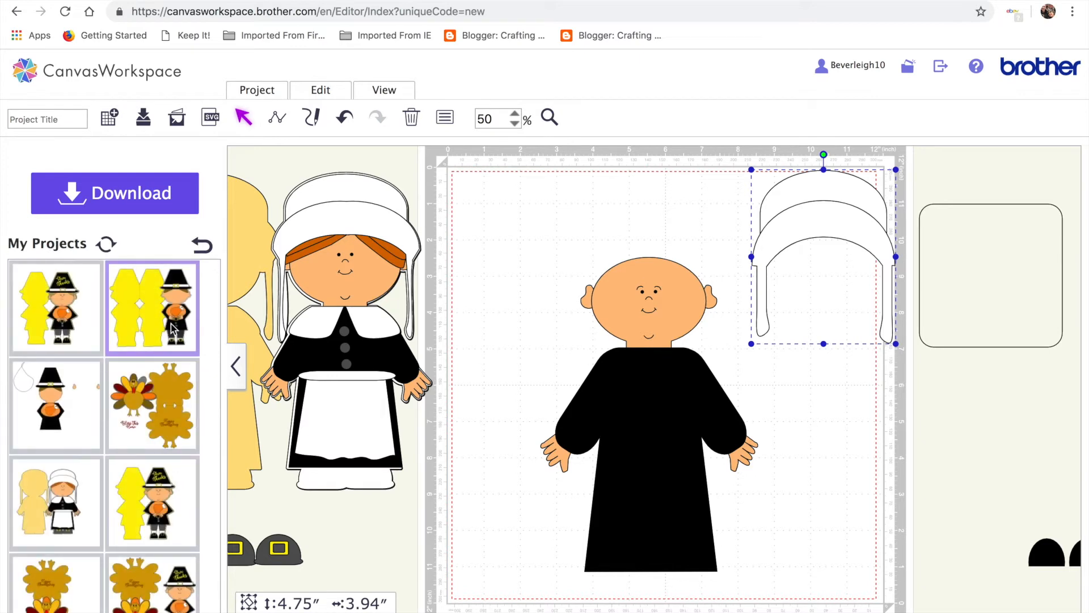
Insert the saved pilgrim boy project, keep the boy beside the dress figure, and delete his accompanying outline shapes
click(175, 320)
drag(737, 293, 1052, 402)
drag(1057, 416, 454, 293)
click(1008, 433)
key(Delete)
click(1049, 413)
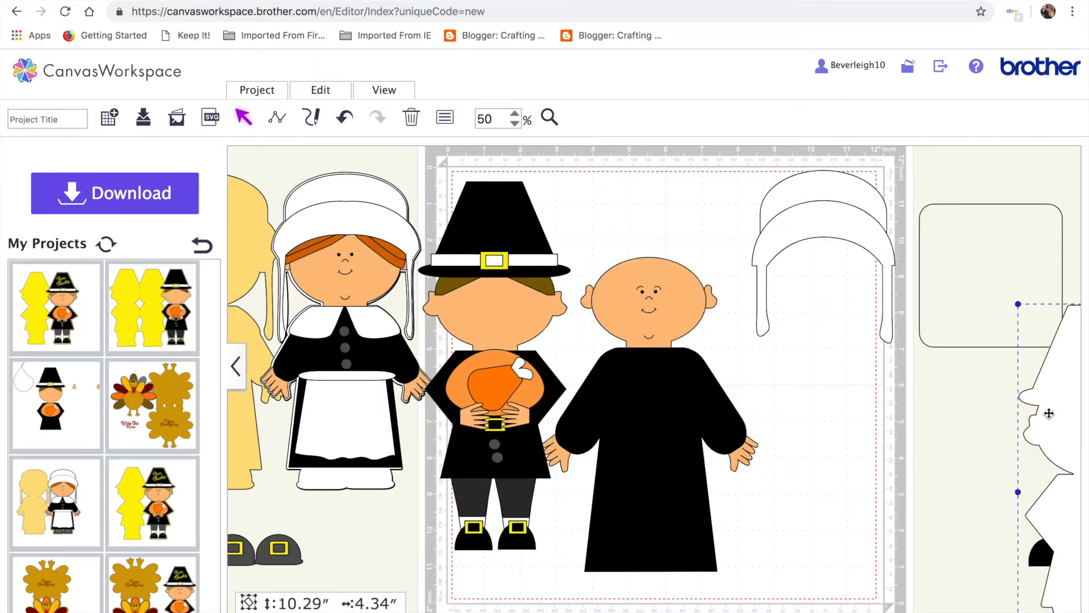
key(Delete)
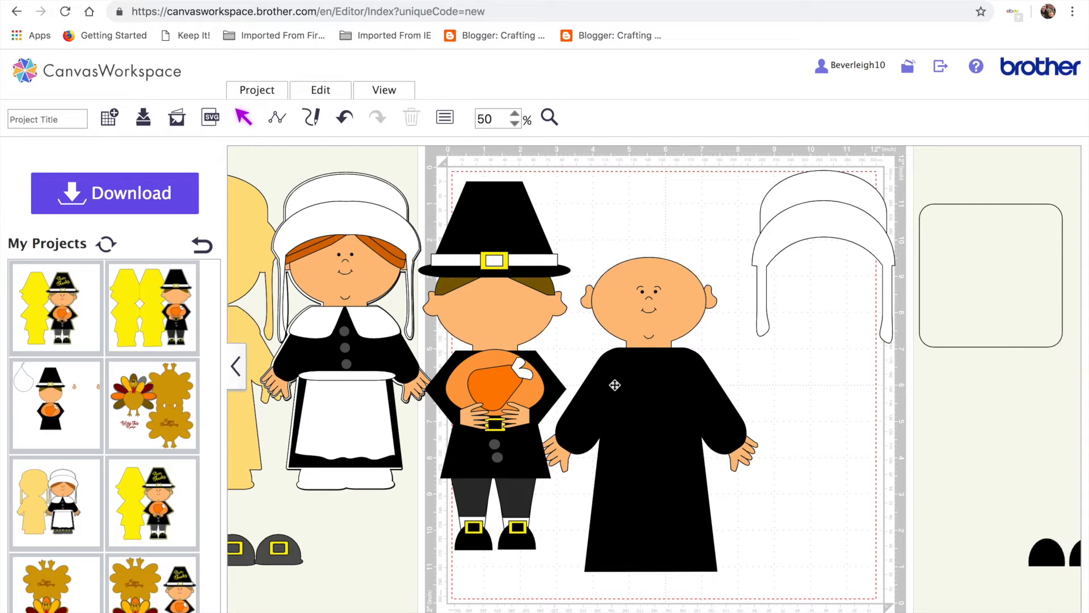
Ungroup the pilgrim boy, move his brown hair piece below the bonnet, and delete his other parts
click(511, 298)
click(317, 90)
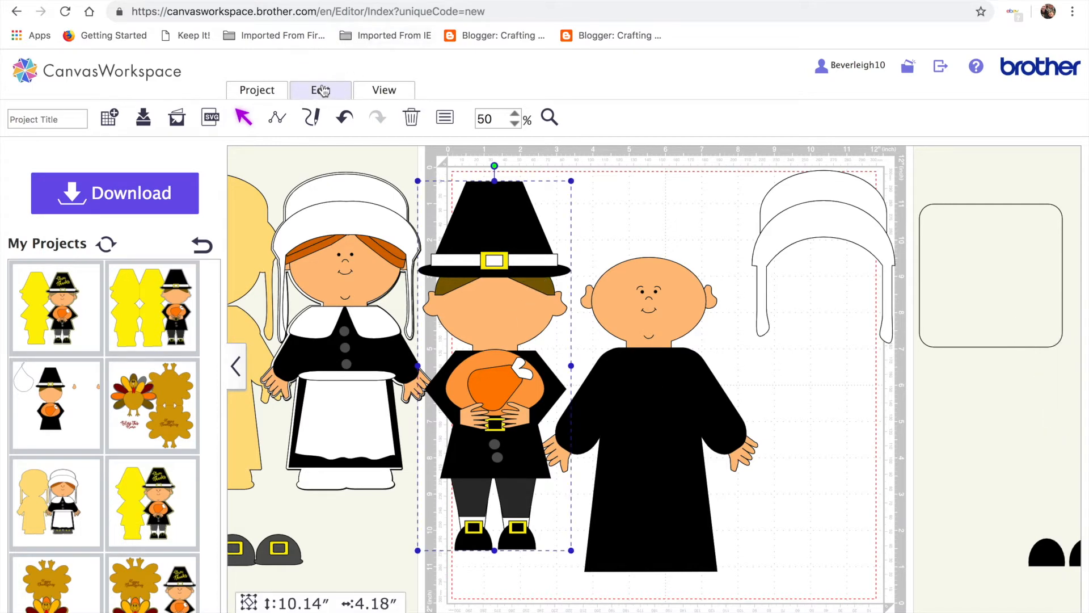
click(380, 202)
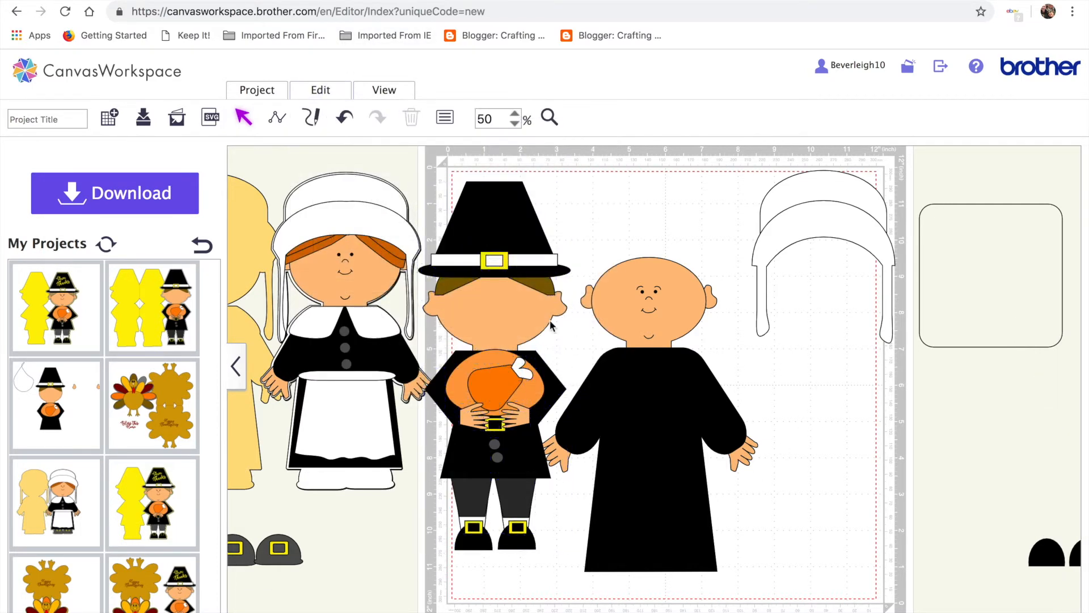
click(580, 332)
drag(580, 332, 890, 411)
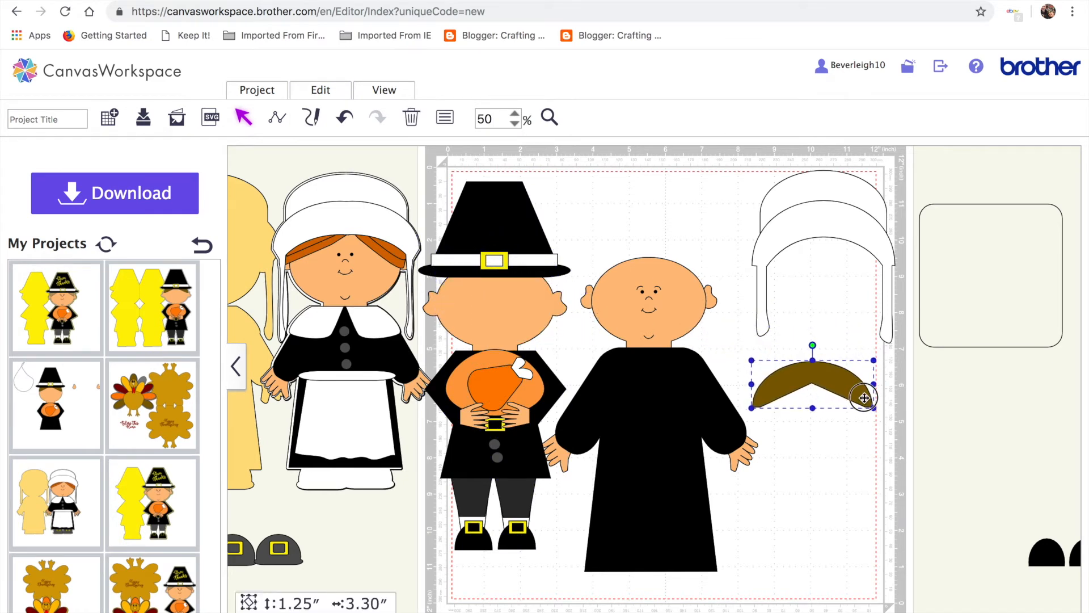
drag(457, 183, 511, 522)
key(Delete)
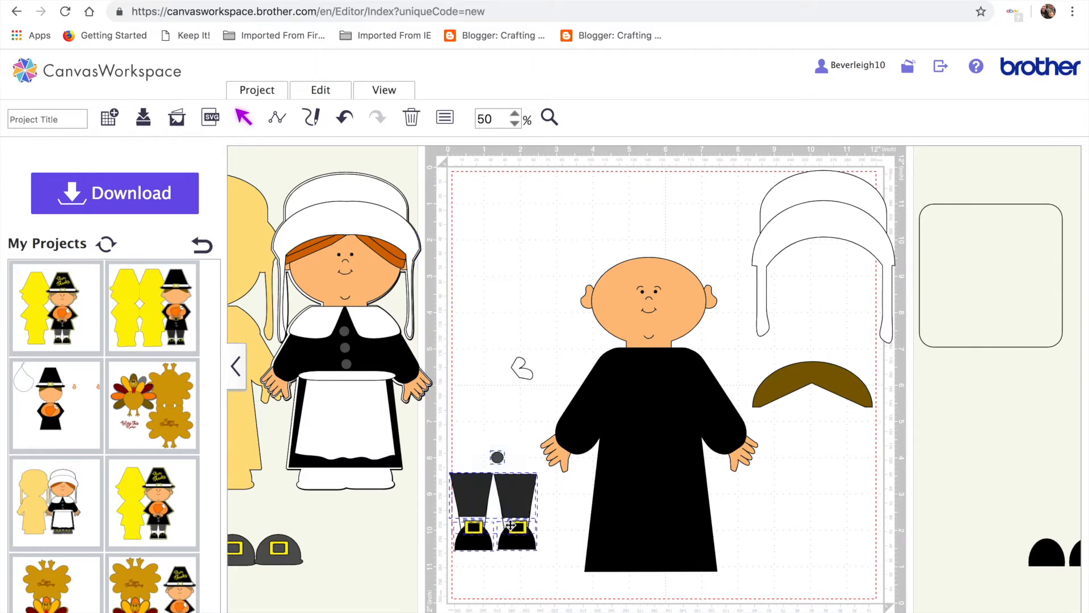
key(Delete)
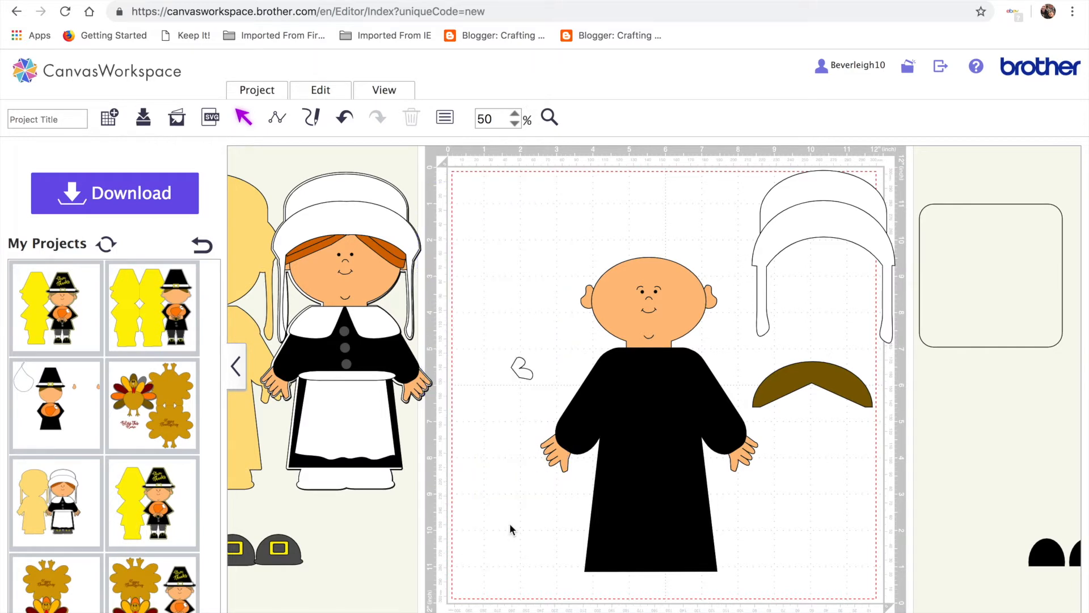
Duplicate the brown hair piece, offset the copy slightly above the original, and group both pieces
click(802, 378)
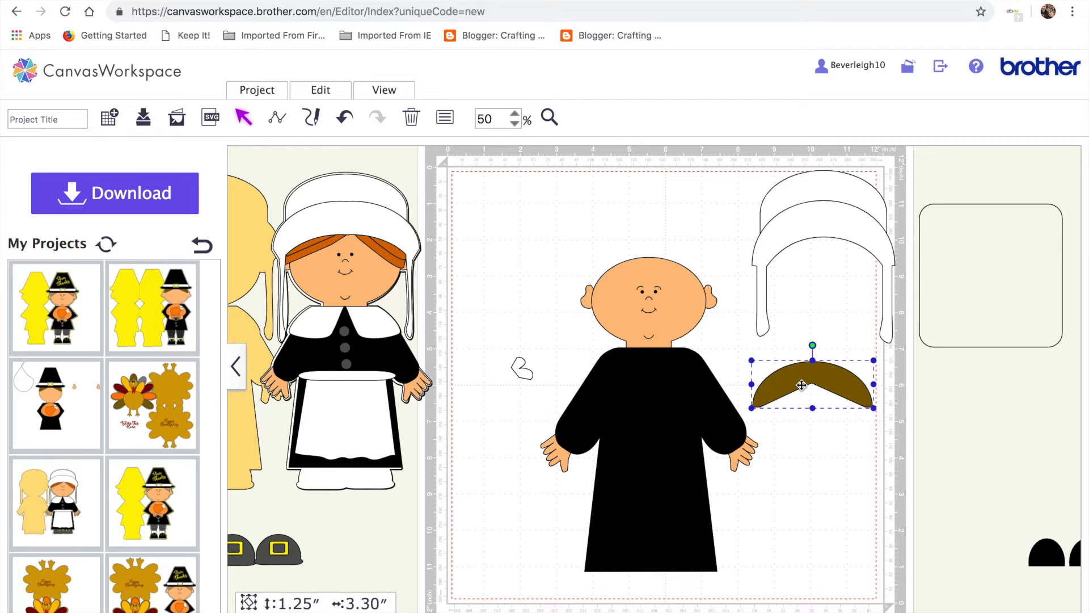
mouse_move(802, 386)
mouse_down()
mouse_move(817, 390)
mouse_move(814, 358)
mouse_move(806, 366)
mouse_up()
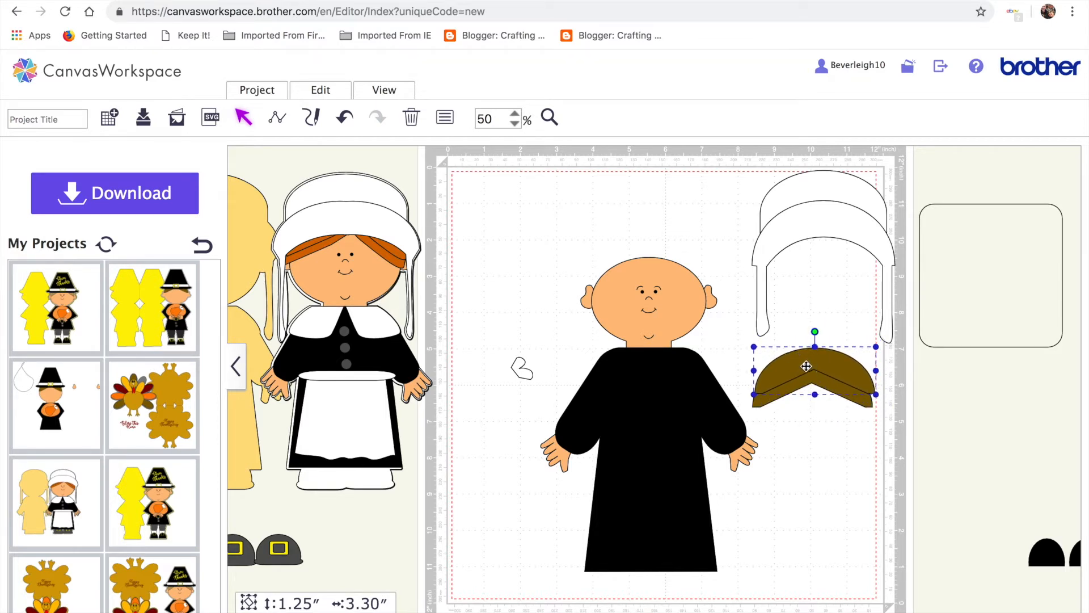
drag(756, 347, 776, 362)
click(892, 469)
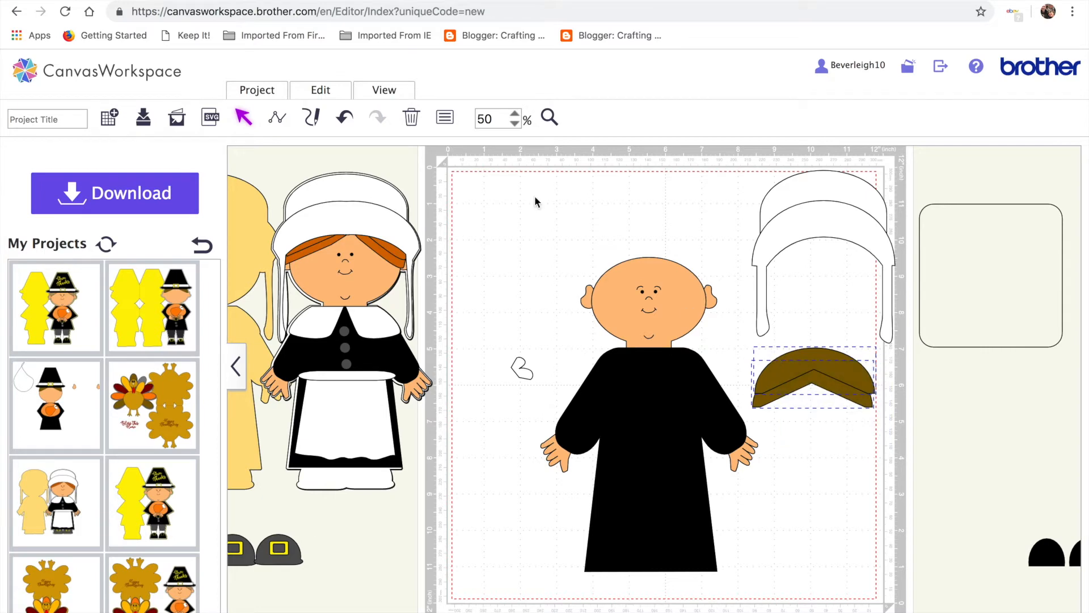
click(323, 89)
click(339, 200)
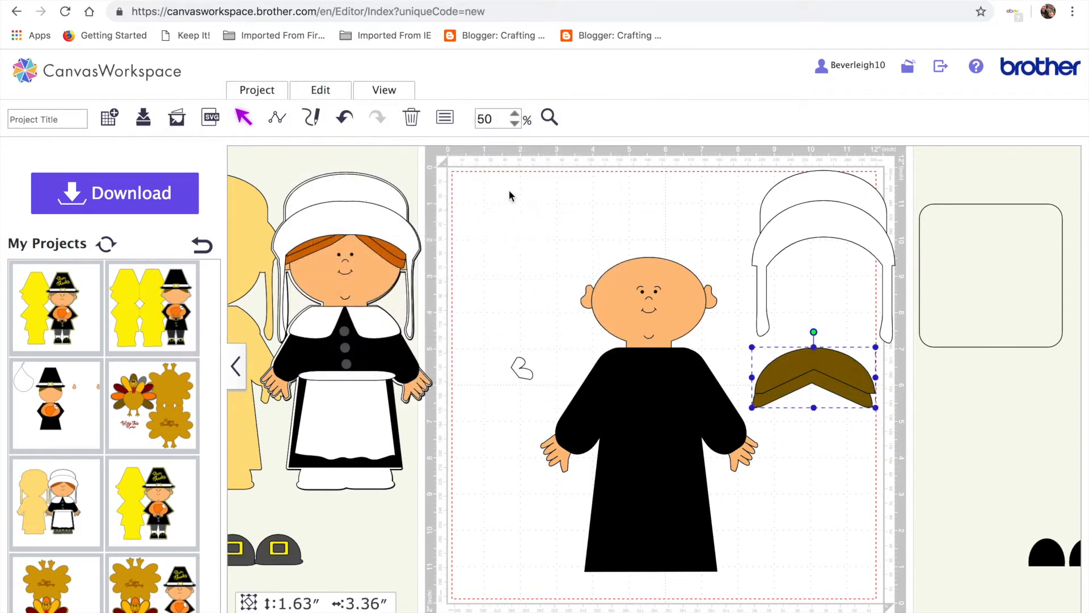
Fill the grouped hair pieces with dark orange
click(444, 118)
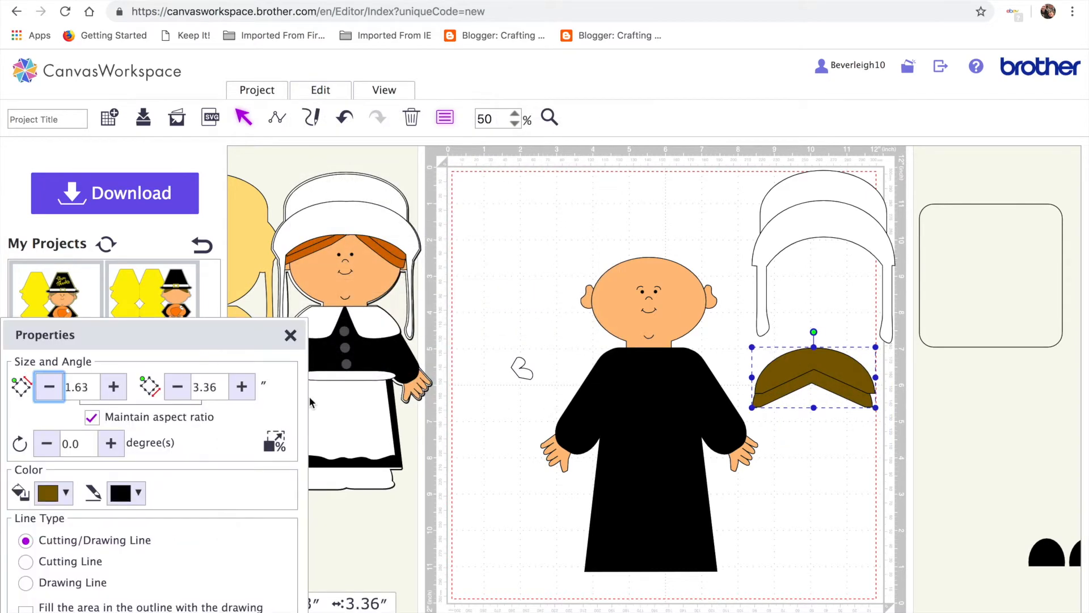
click(66, 493)
click(141, 262)
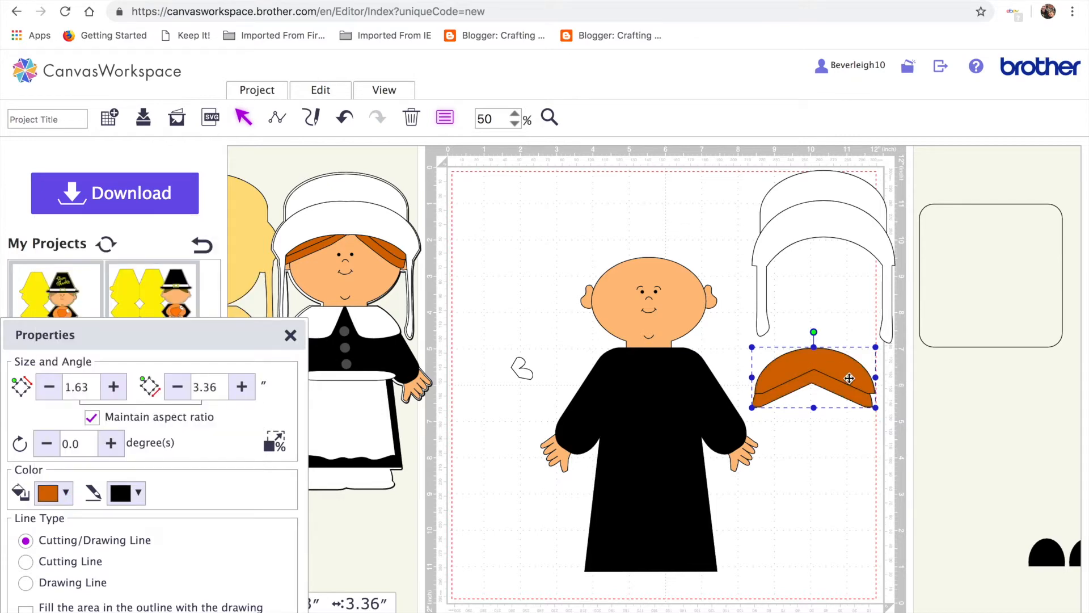
Ungroup the orange hair, nudge the upper layer to line up with the lower one, and regroup both layers
click(321, 90)
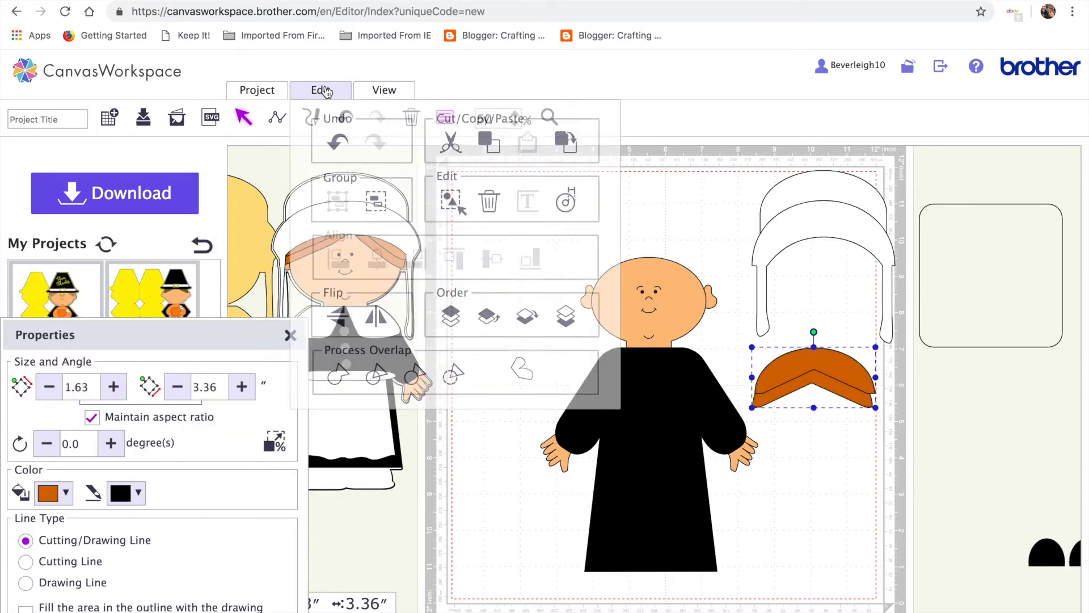
click(375, 202)
click(840, 457)
drag(838, 375, 834, 379)
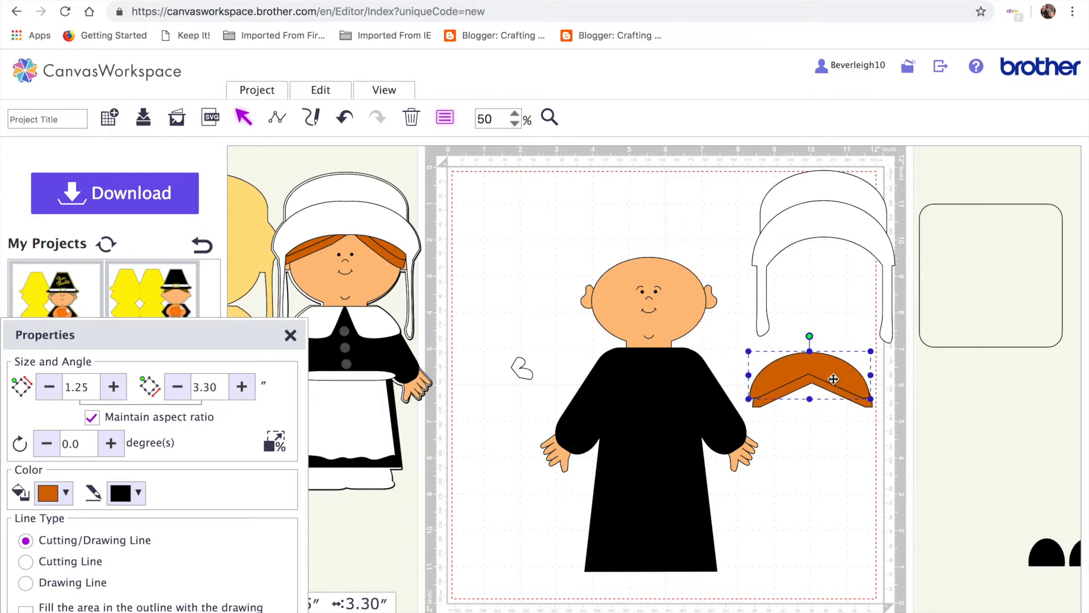
click(837, 466)
drag(741, 338, 851, 400)
click(884, 455)
Enlarge the grouped hair to about 1.64 by 3.70 inches and place it across the top of the figure's head
click(811, 381)
drag(874, 410, 883, 413)
drag(854, 378, 688, 274)
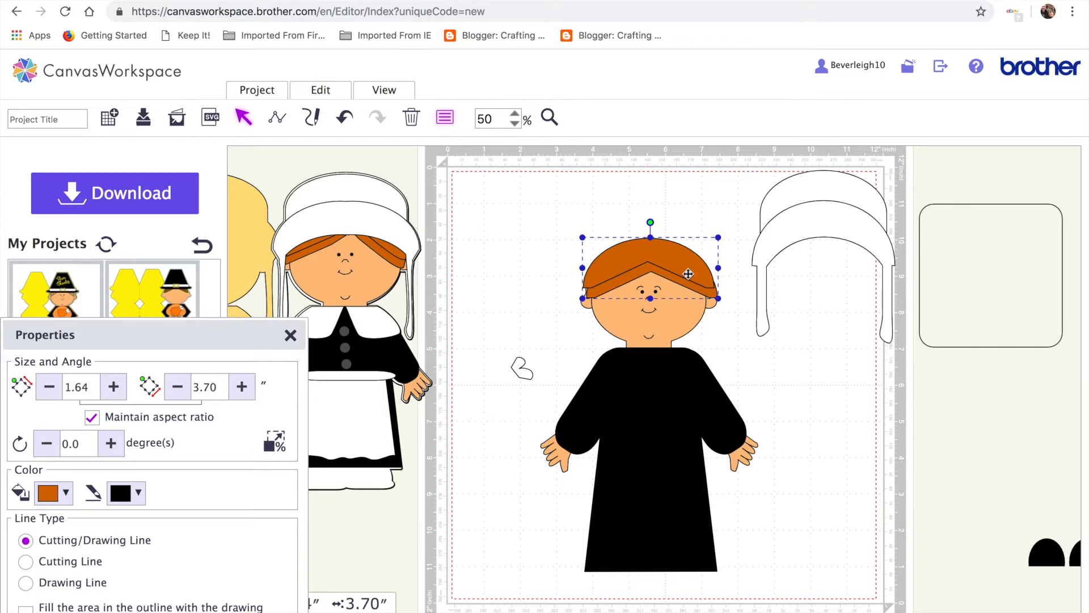
Place the bonnet over the figure's head and bring it in front of the hair
click(828, 431)
drag(746, 238, 648, 234)
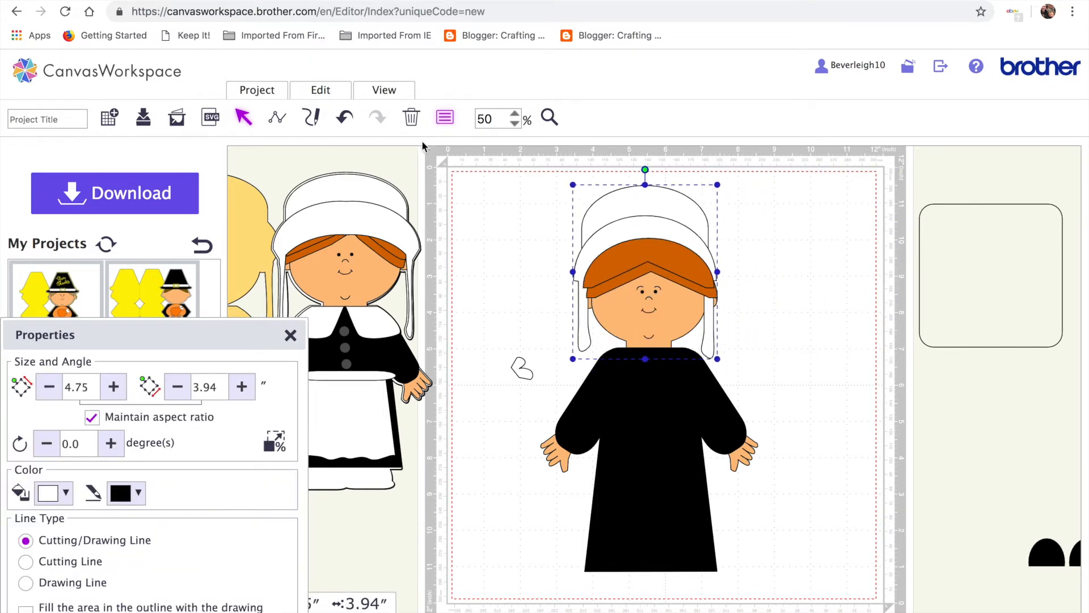
click(325, 109)
click(321, 93)
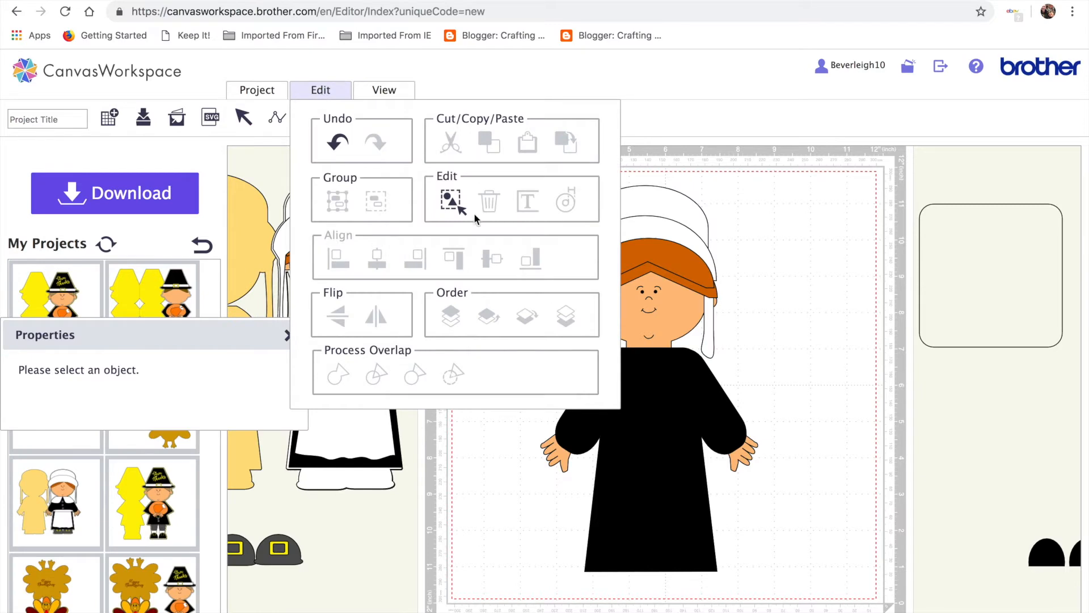
click(742, 169)
click(672, 193)
click(654, 213)
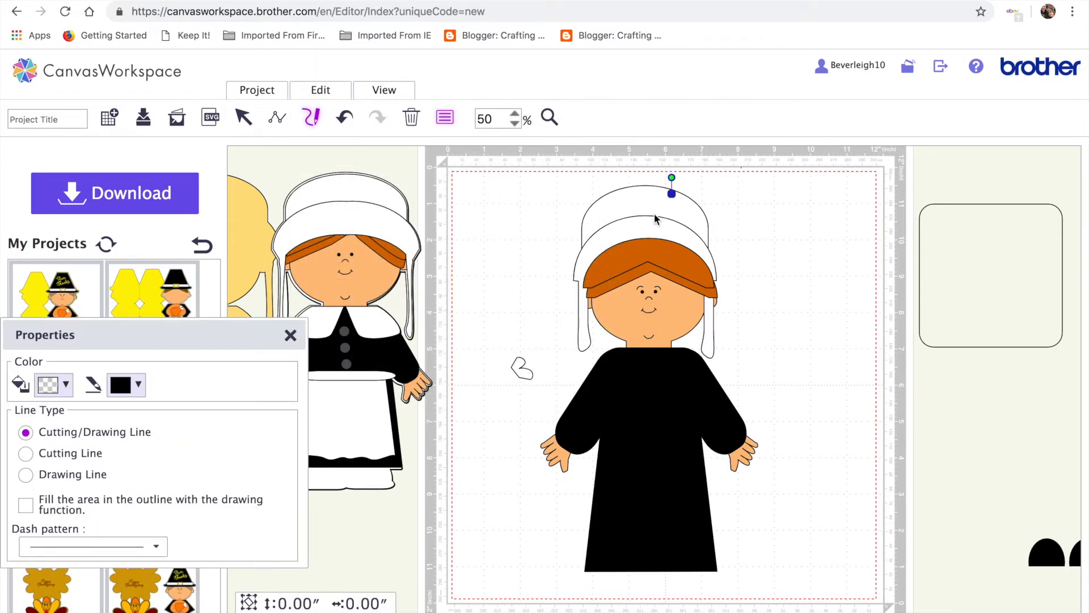
click(320, 91)
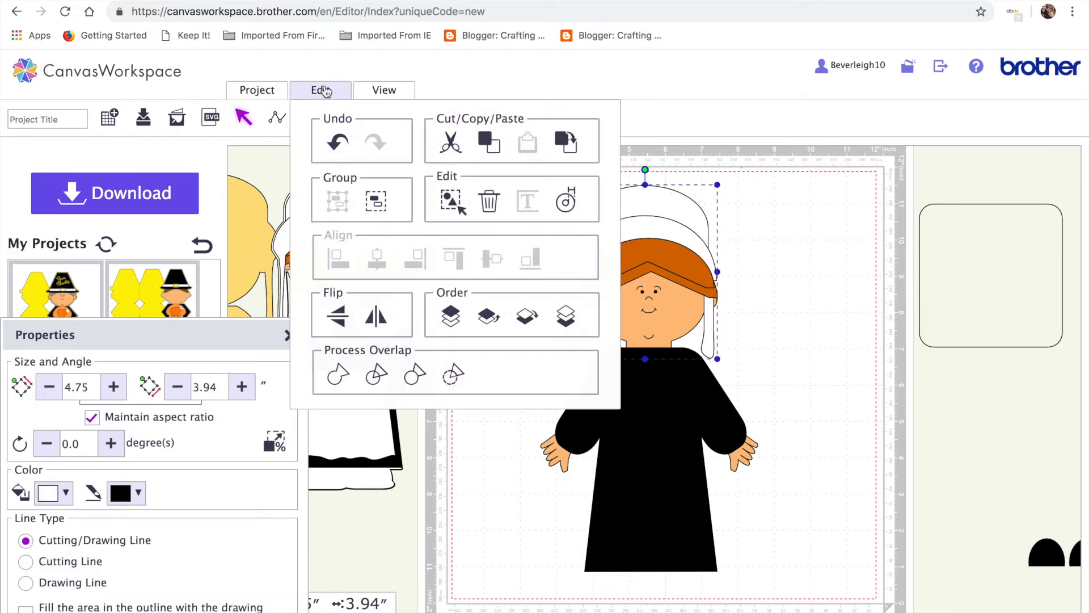
click(452, 322)
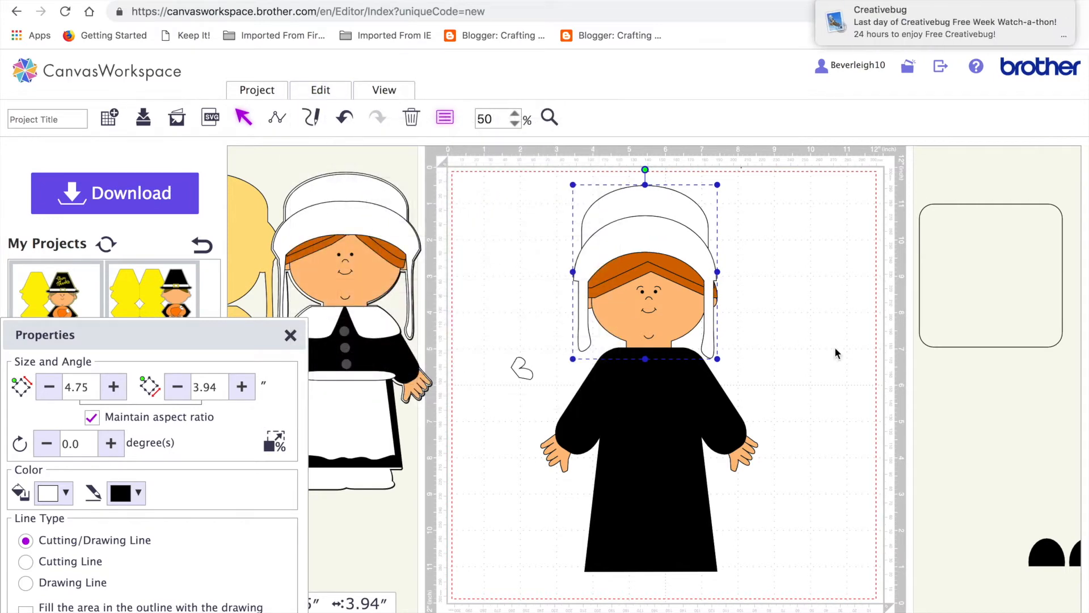
Shift the bonnet slightly down and right so it frames the hair, and close the object properties
click(836, 352)
click(662, 246)
drag(663, 246, 666, 257)
click(763, 282)
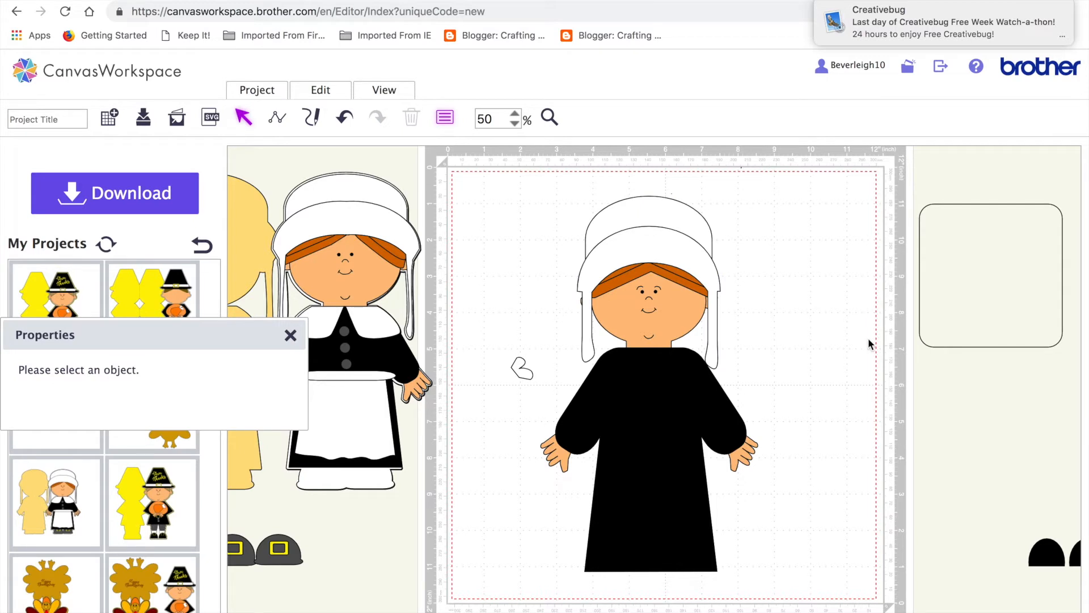
click(291, 335)
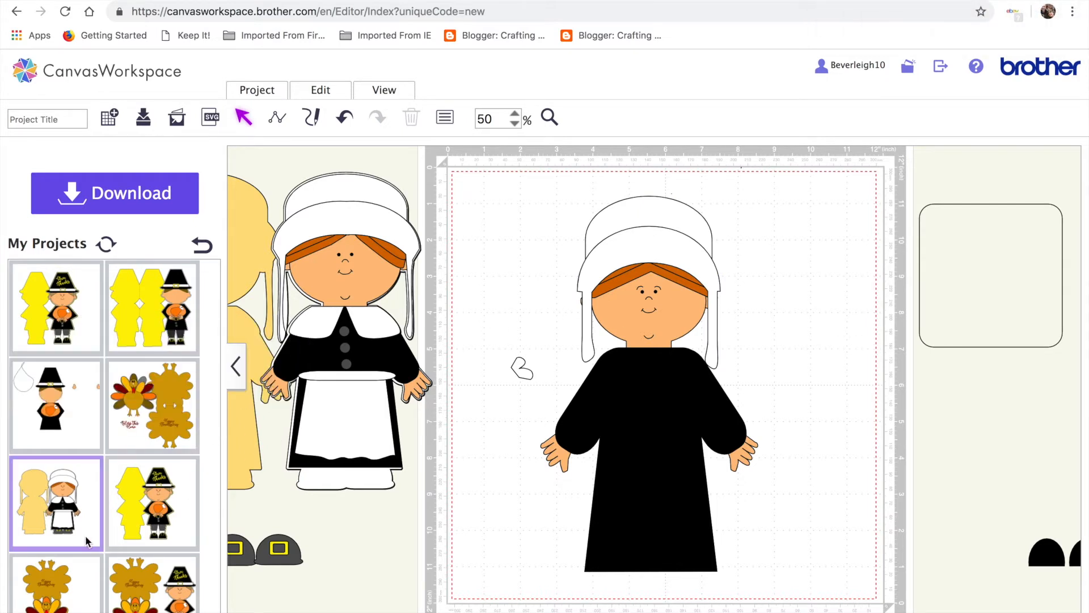
Add a basic rectangle about 3.40 inches high by 2.92 inches wide beside the dress, and delete the stray leftover outline
click(202, 245)
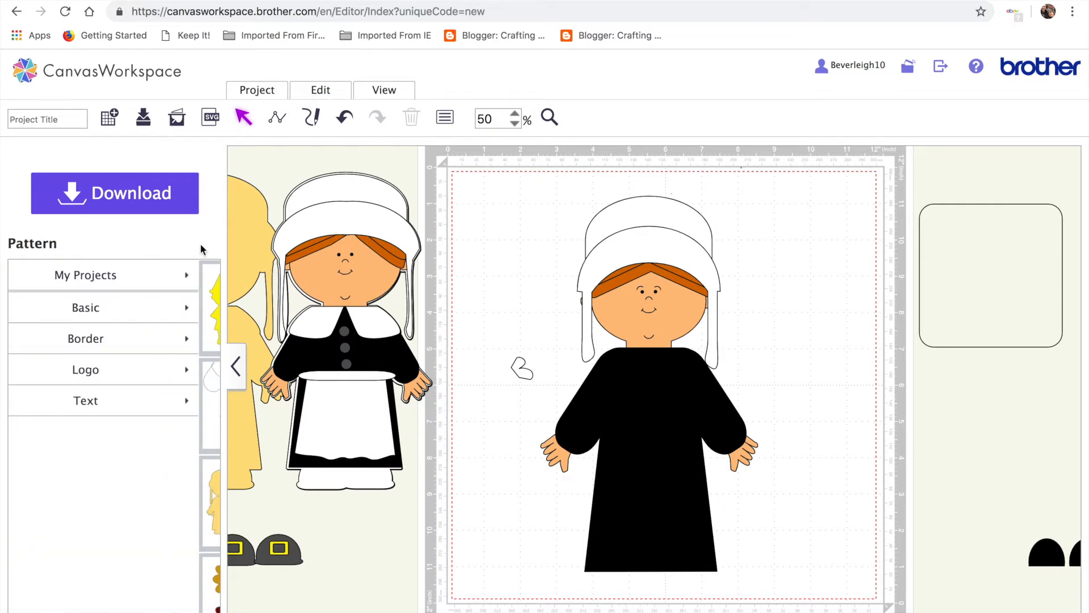
click(127, 314)
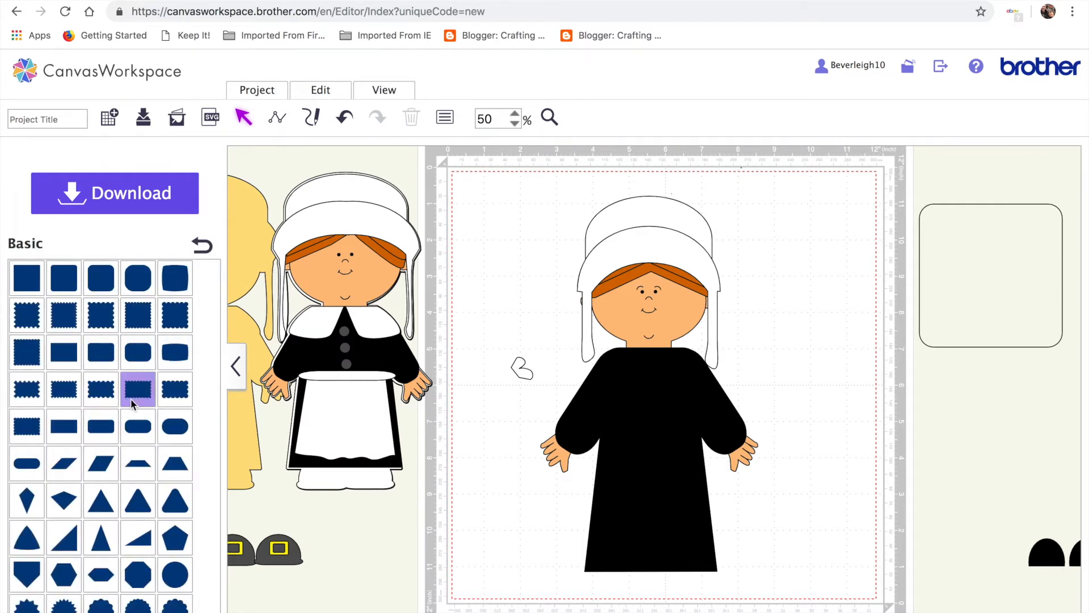
click(69, 355)
drag(456, 173, 509, 183)
mouse_move(489, 182)
mouse_down()
mouse_move(479, 176)
mouse_move(494, 178)
mouse_up()
drag(548, 277, 545, 326)
click(523, 366)
key(Delete)
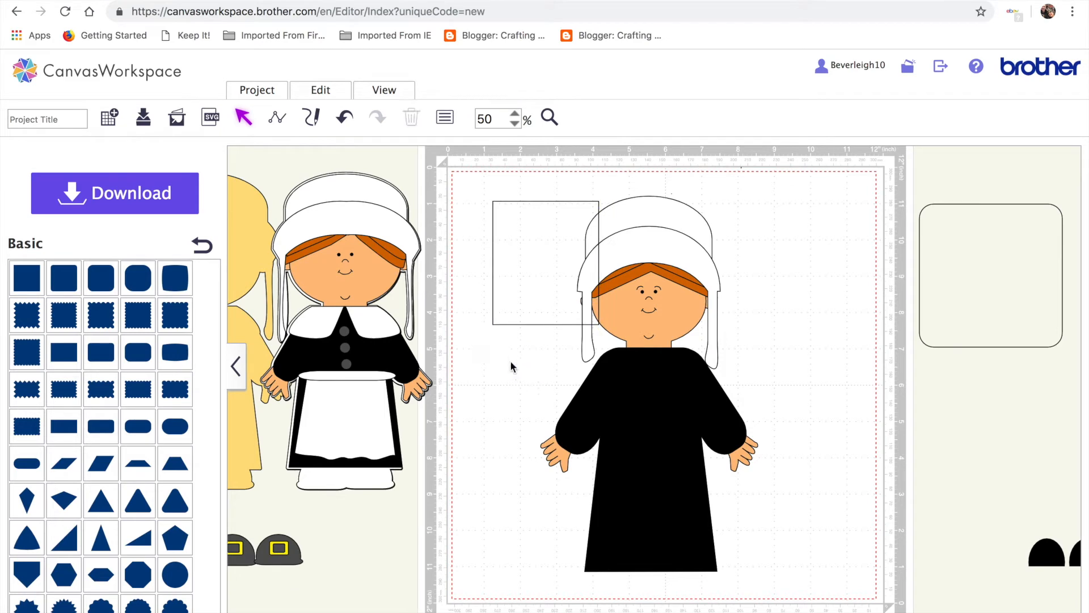
drag(516, 256, 789, 393)
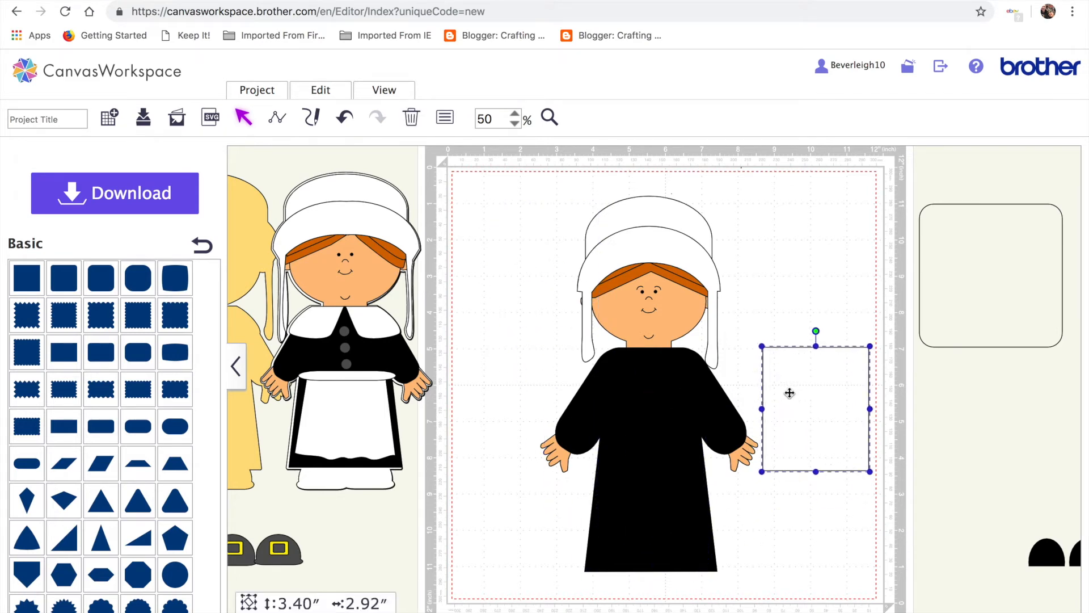
Bring the rectangle to the front, place it over the skirt as an apron, and fill it with white
click(329, 91)
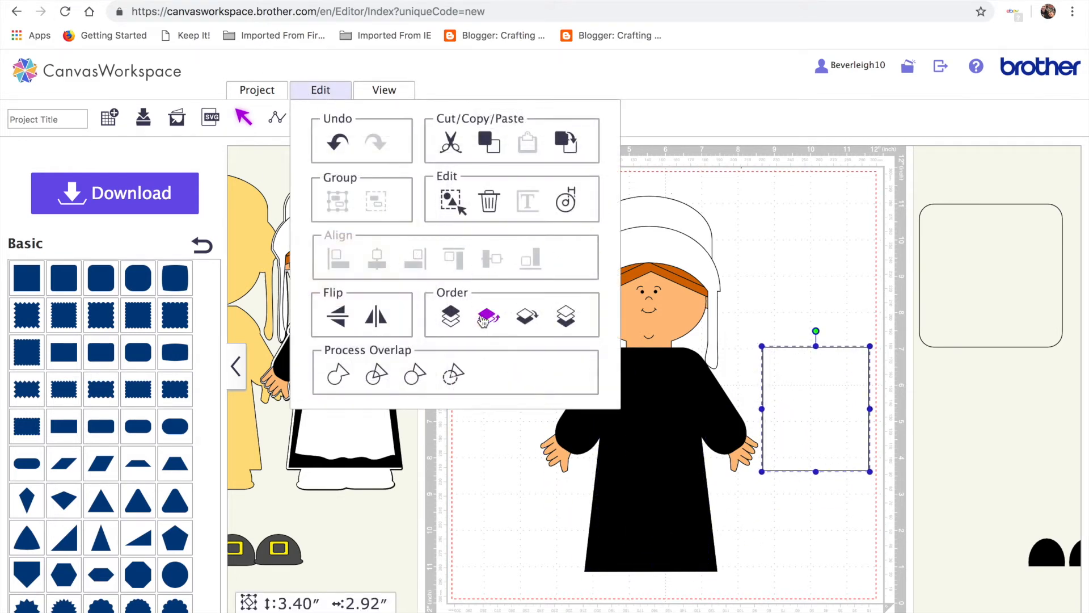
click(455, 316)
drag(843, 391, 674, 466)
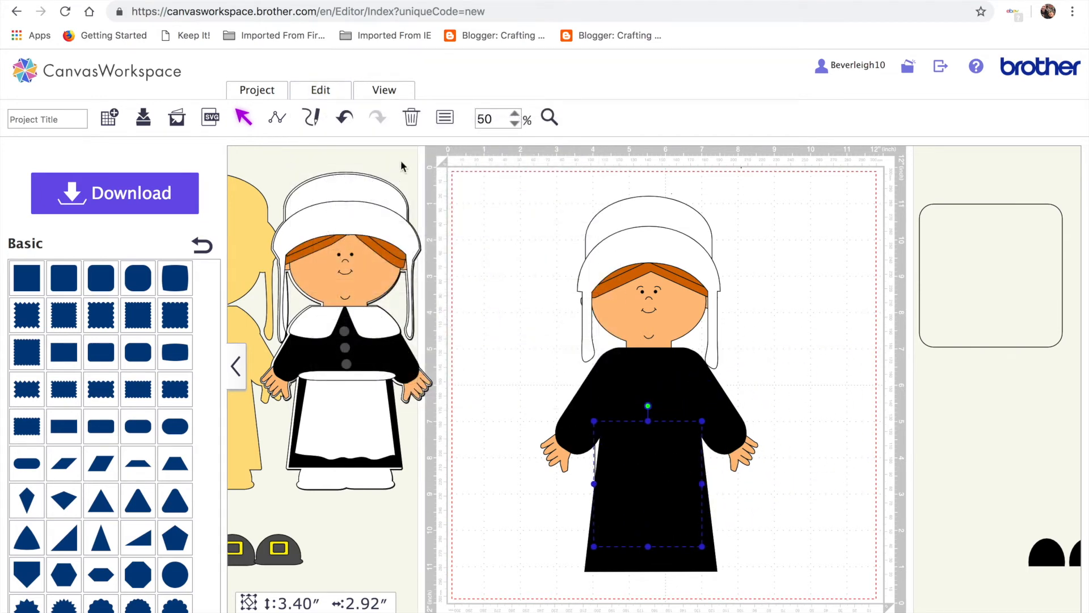
click(445, 118)
click(53, 492)
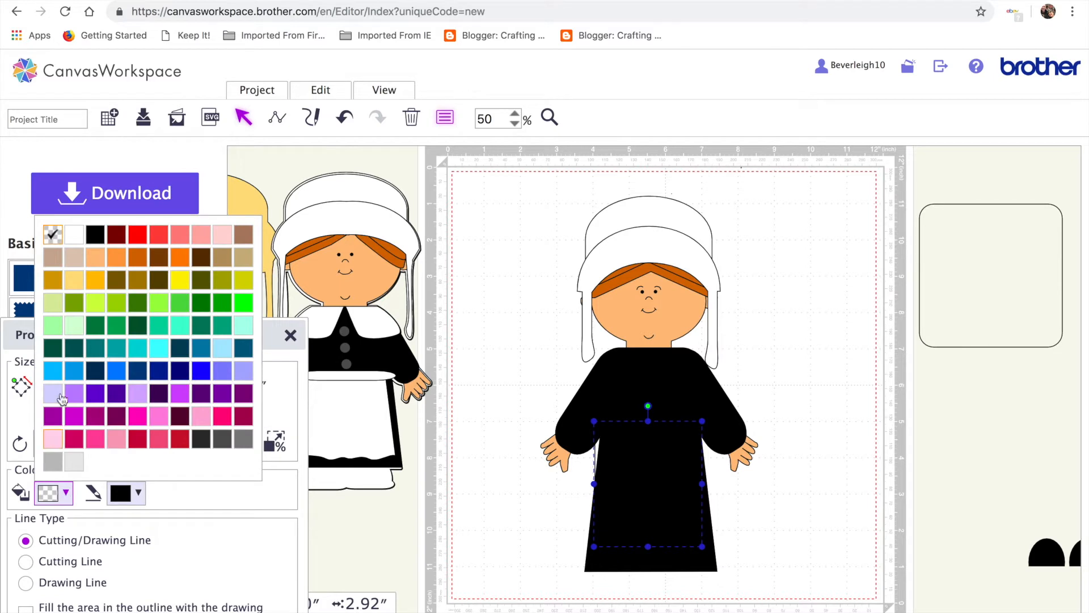
click(72, 235)
drag(652, 492, 657, 503)
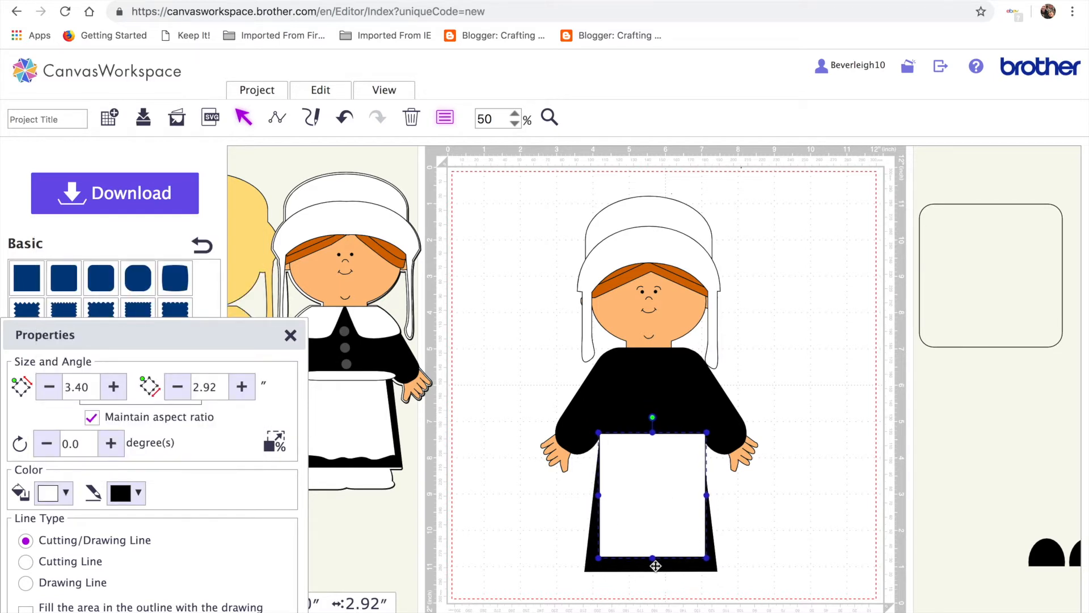
Shorten the white apron rectangle to about 3.08 inches high and reposition it on the skirt
drag(653, 559, 652, 545)
click(775, 553)
click(677, 508)
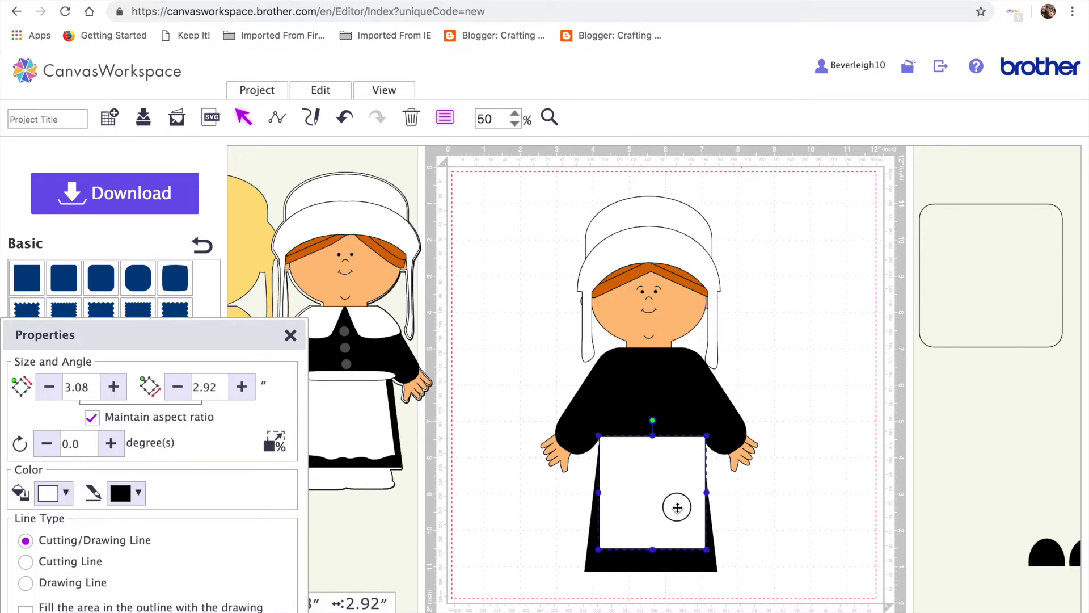
drag(677, 508, 678, 513)
Edit the apron's points, adding one point midway along its bottom edge and one midway along its right edge
click(550, 118)
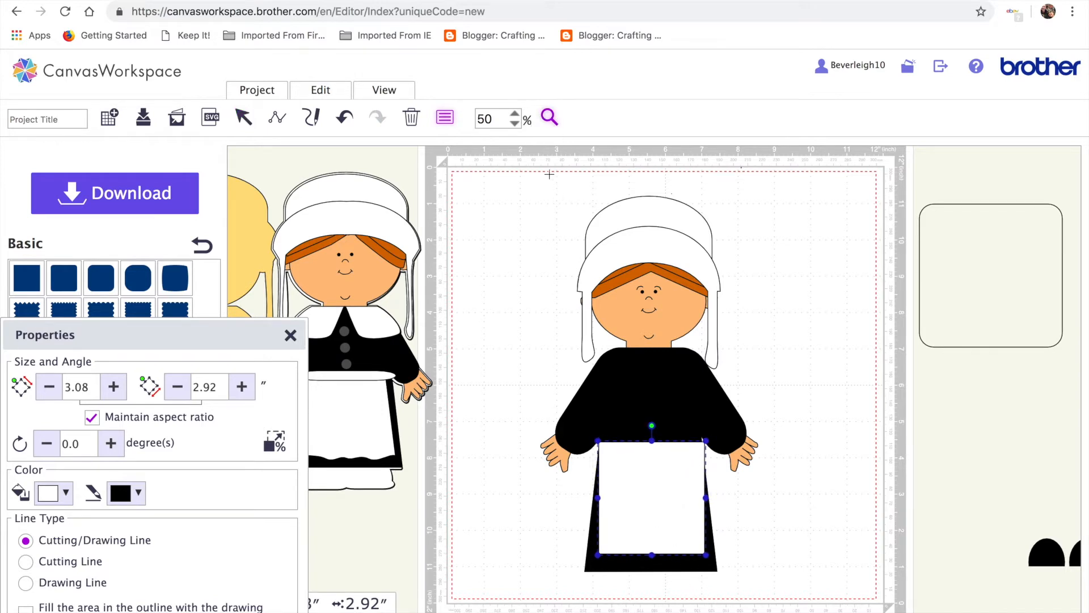
click(633, 555)
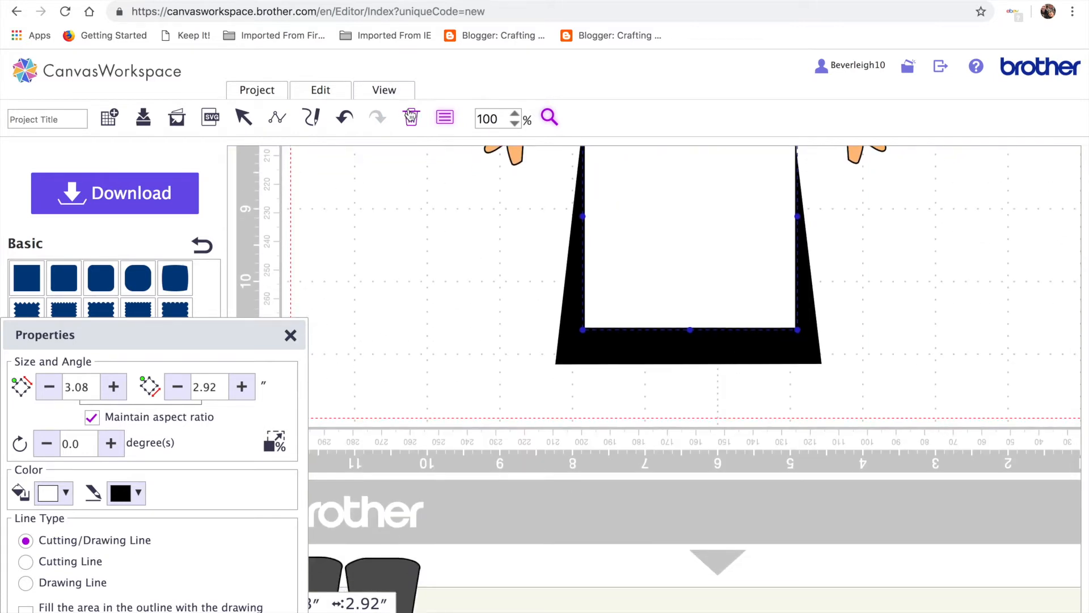
click(243, 118)
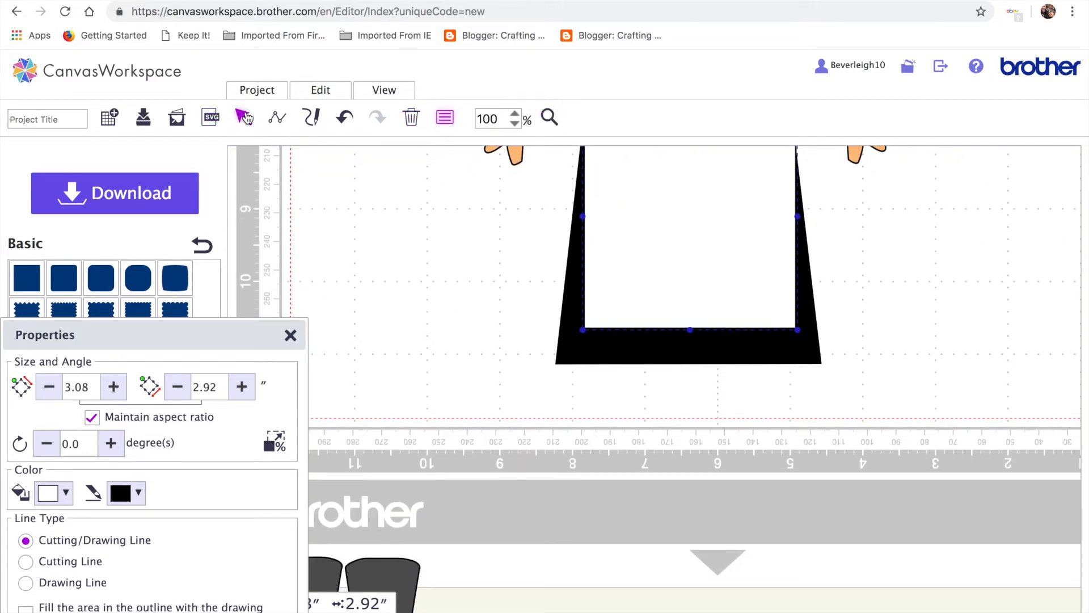
double_click(684, 299)
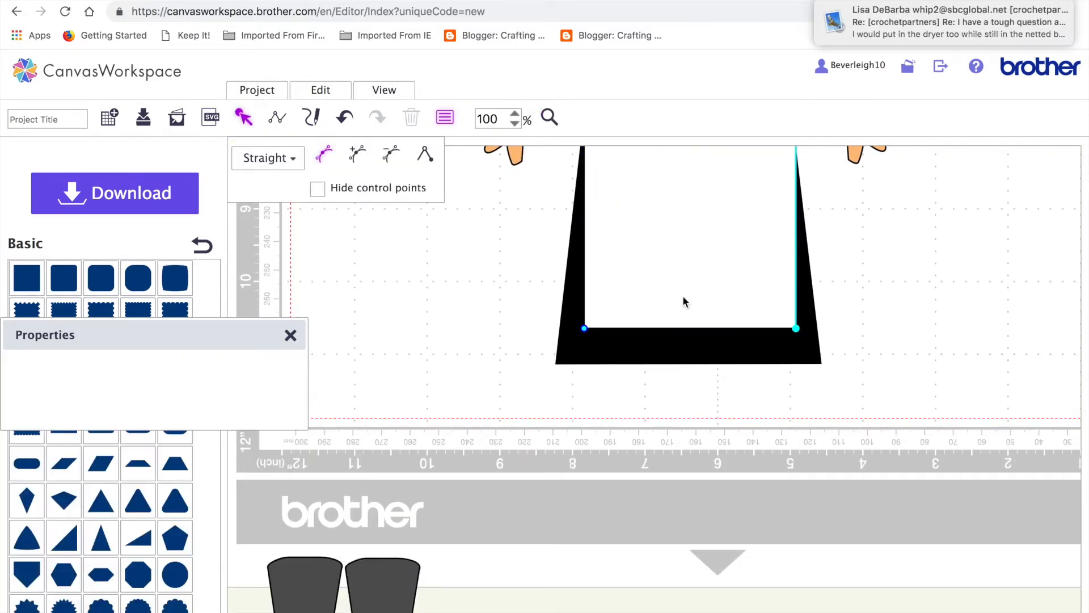
click(358, 153)
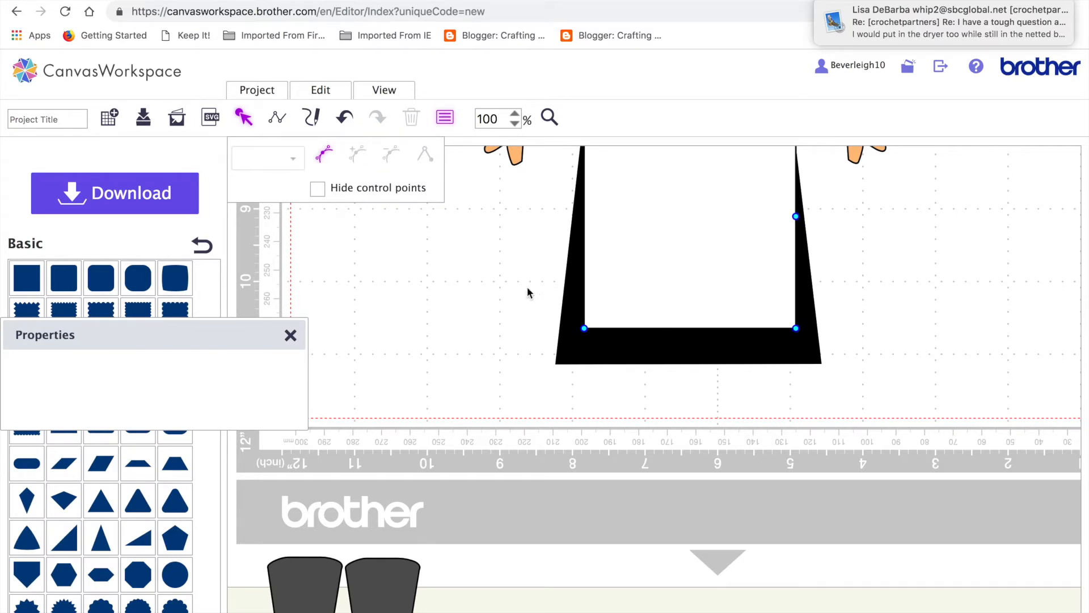
click(585, 328)
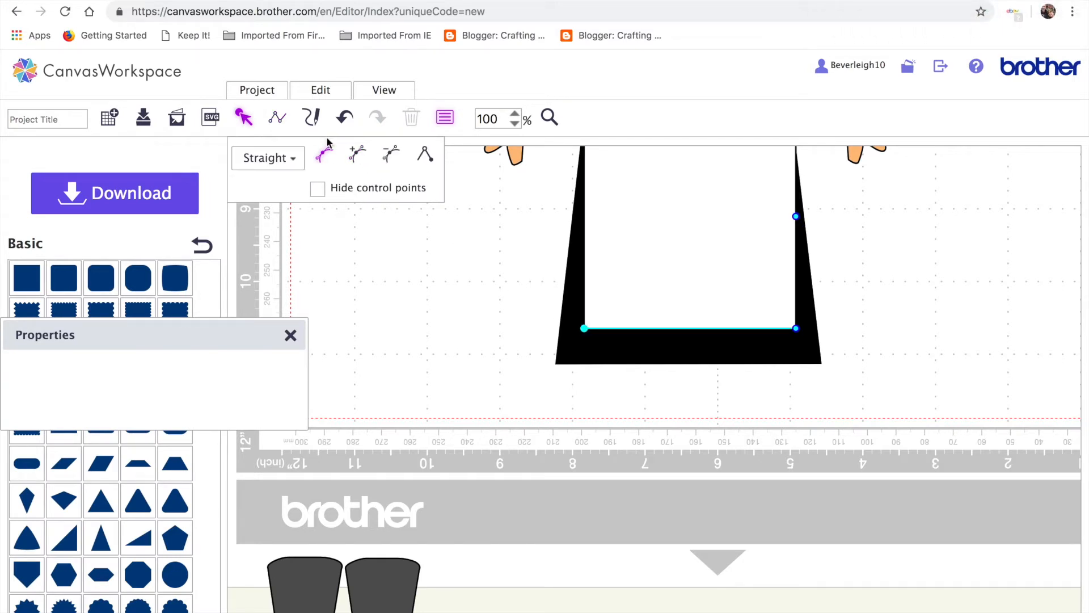
click(358, 154)
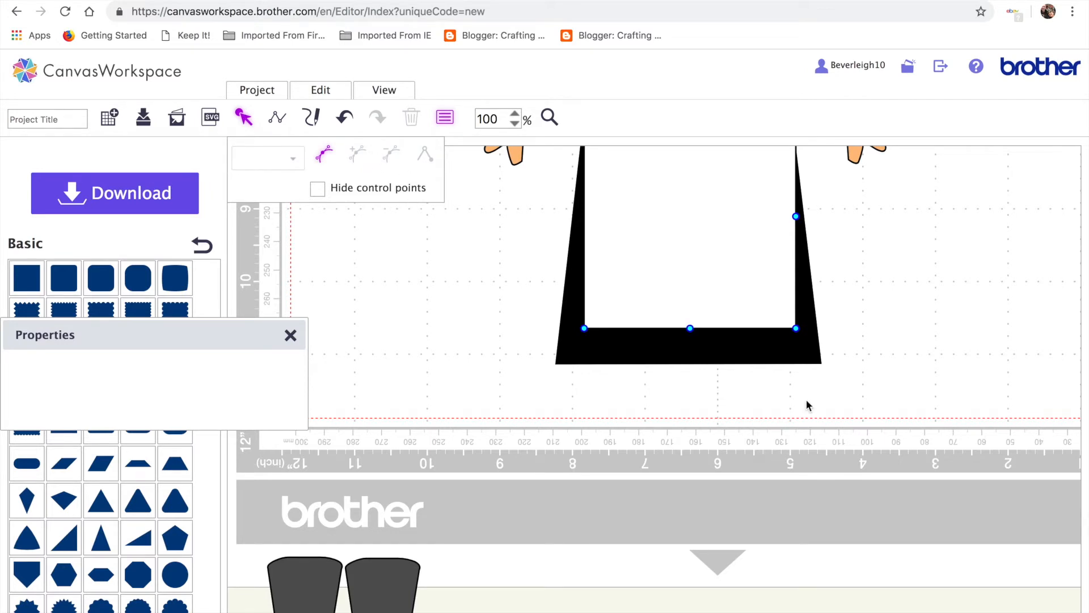
Add another point midway along each half of the apron's bottom edge
click(688, 330)
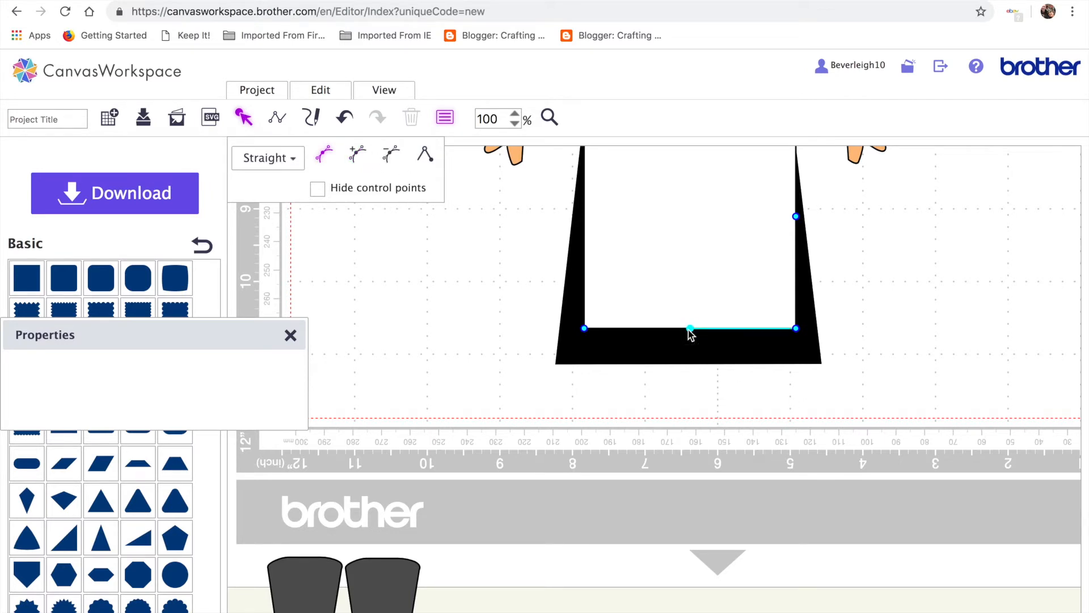
click(358, 154)
click(585, 329)
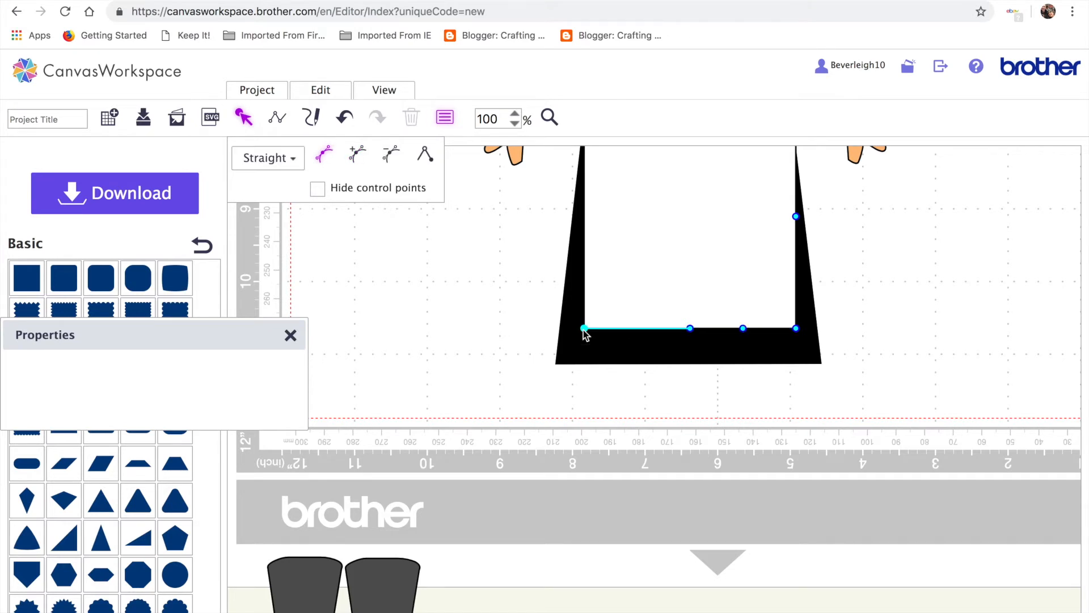
click(356, 156)
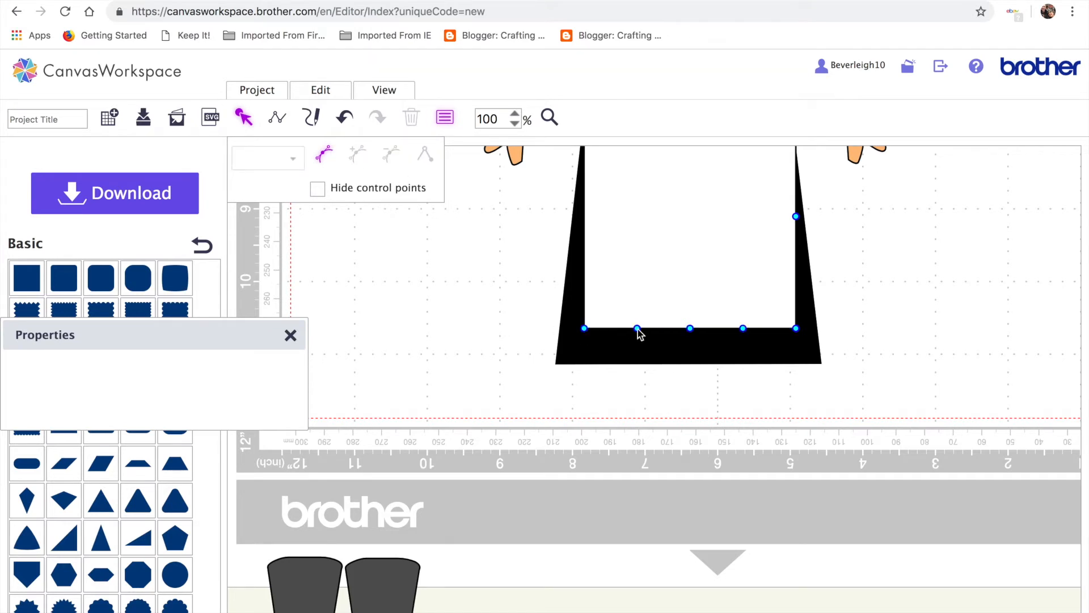
Raise the left quarter point of the apron's bottom edge slightly
drag(637, 329, 640, 323)
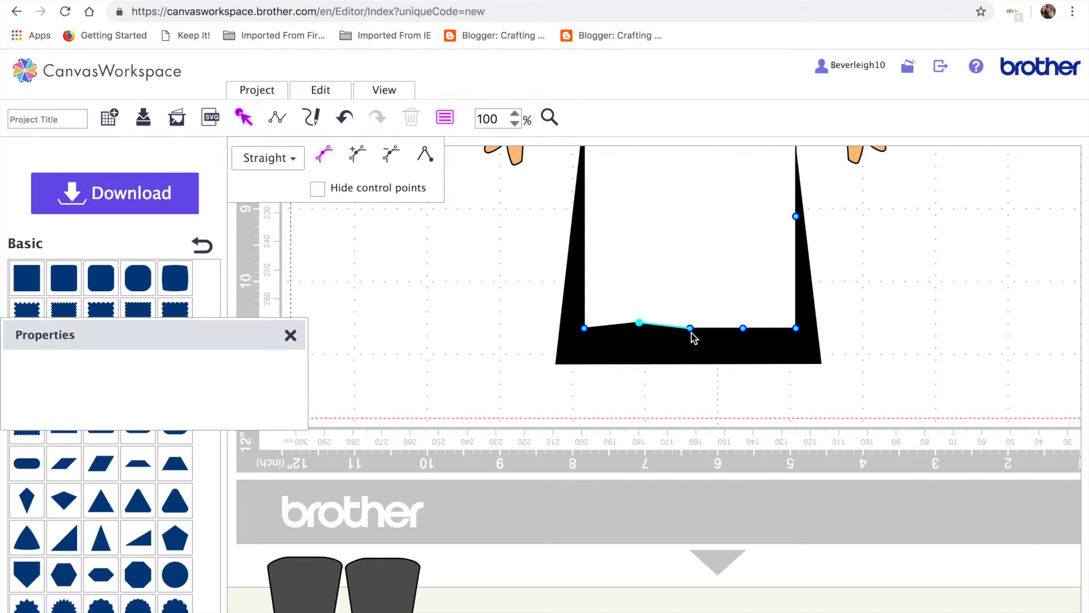
click(691, 334)
click(654, 327)
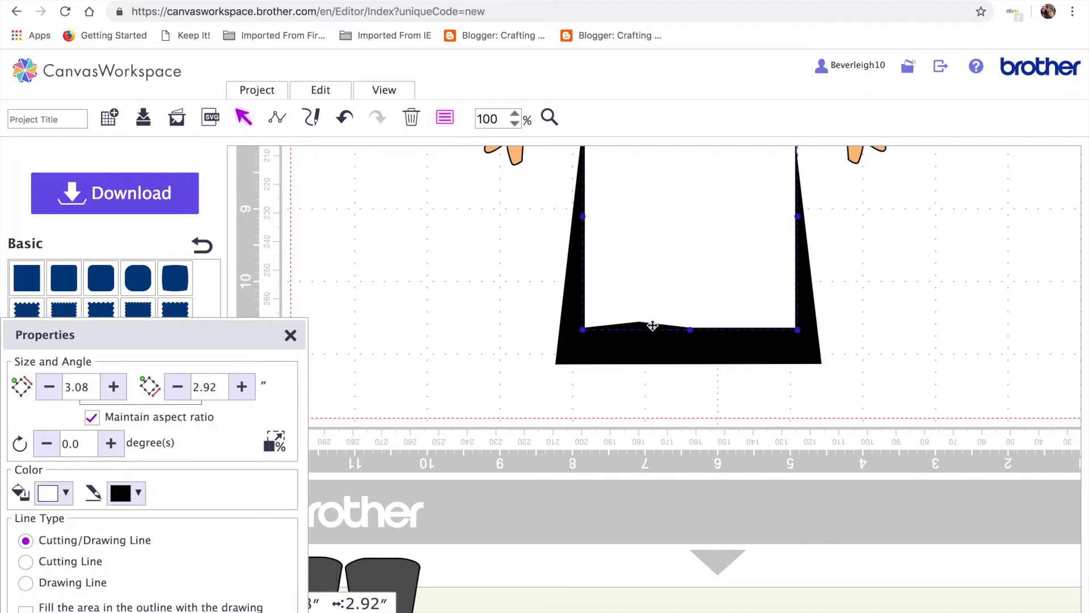
double_click(632, 323)
click(633, 323)
Convert the apron hem's leftmost segment and the segment just right of its midpoint from straight to Curve
double_click(614, 328)
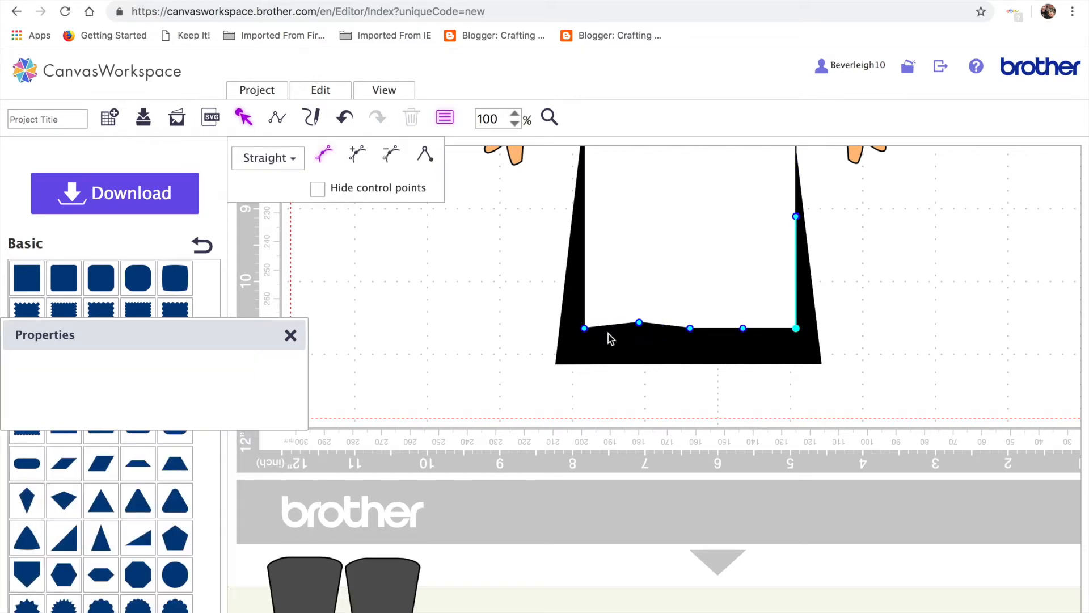
click(585, 328)
click(292, 159)
click(282, 205)
click(691, 329)
click(295, 162)
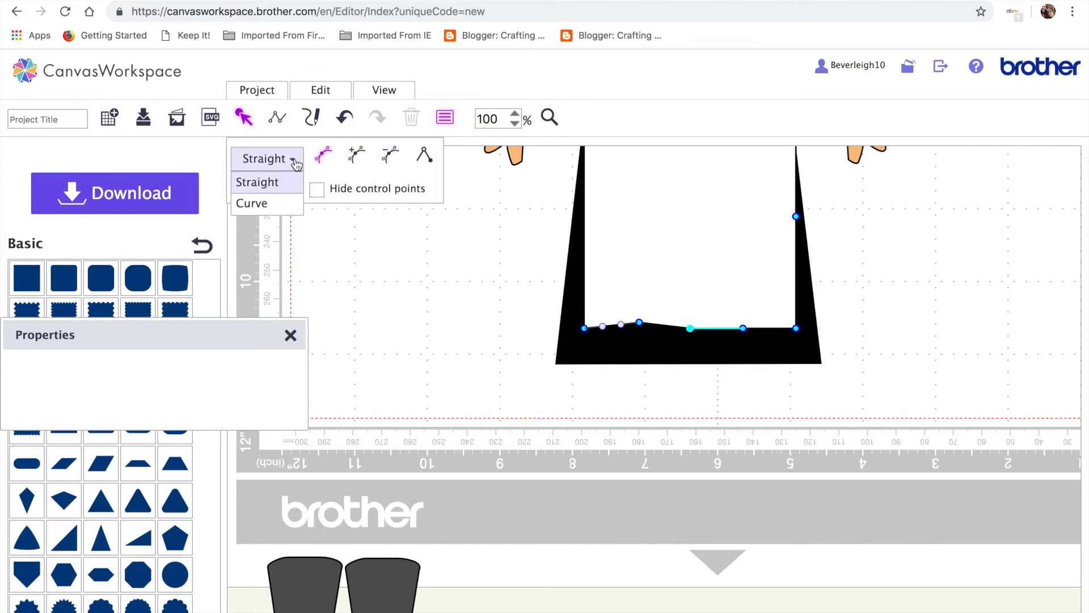
click(287, 206)
click(638, 327)
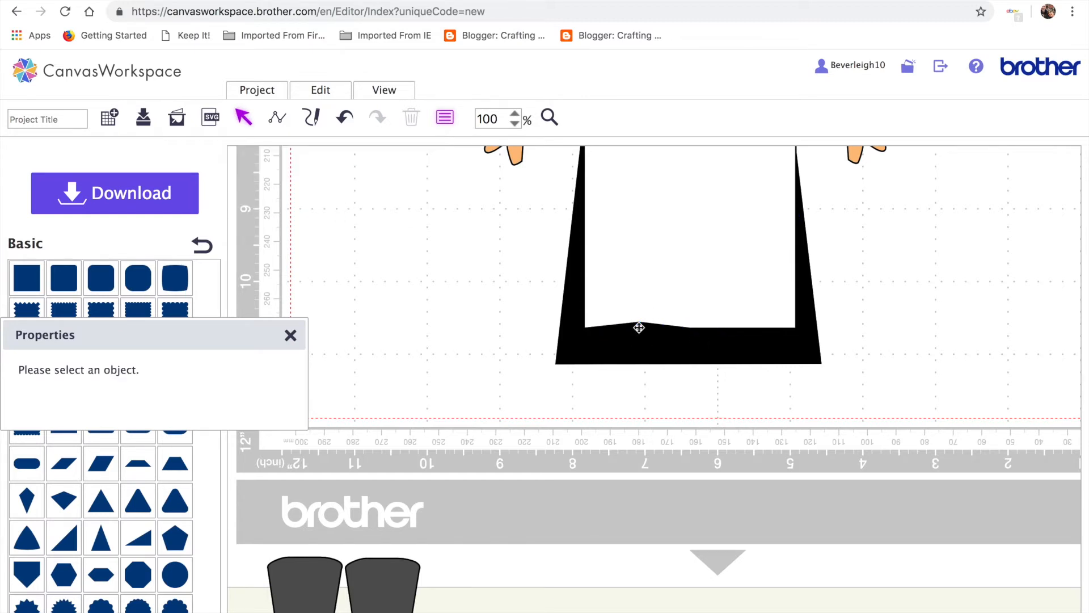
Pull the left quarter, right quarter and middle points of the apron hem slightly downward
click(645, 320)
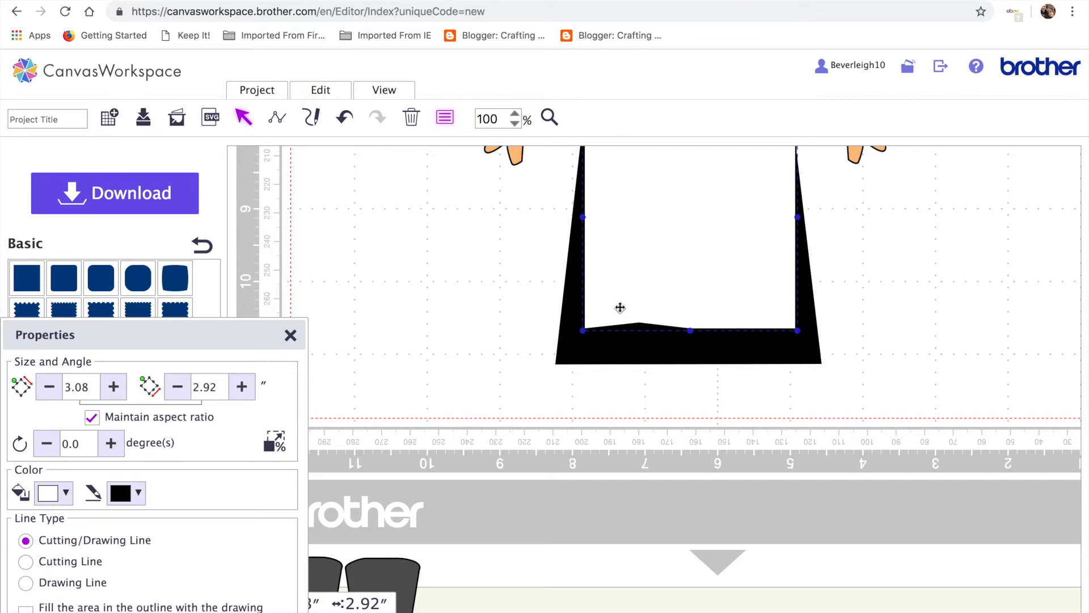
double_click(628, 304)
click(628, 303)
double_click(652, 313)
drag(640, 324, 643, 336)
click(731, 330)
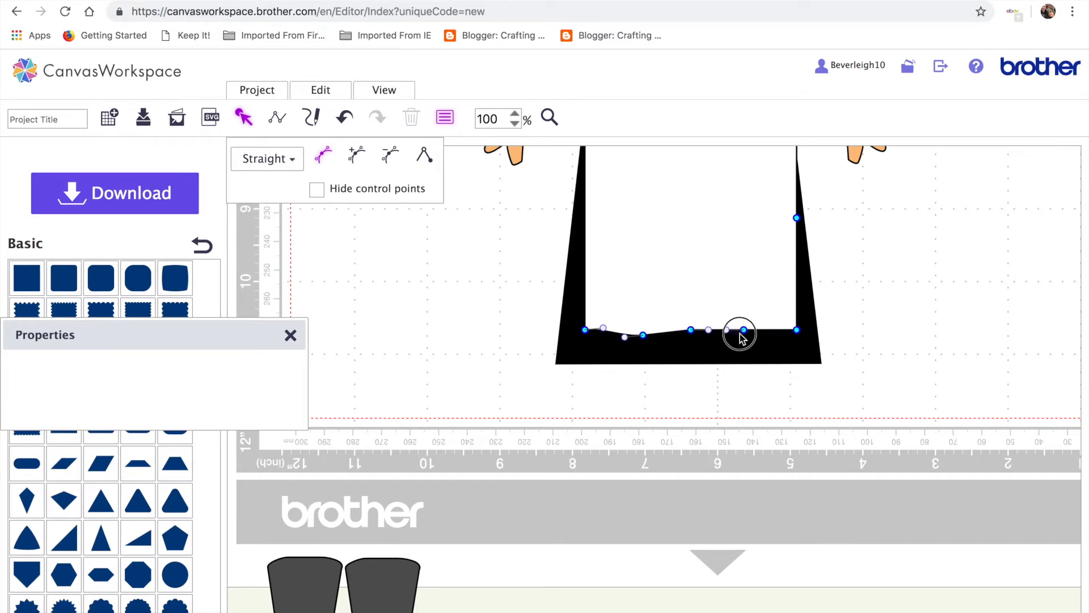
drag(747, 337, 756, 343)
drag(692, 331, 692, 338)
click(703, 398)
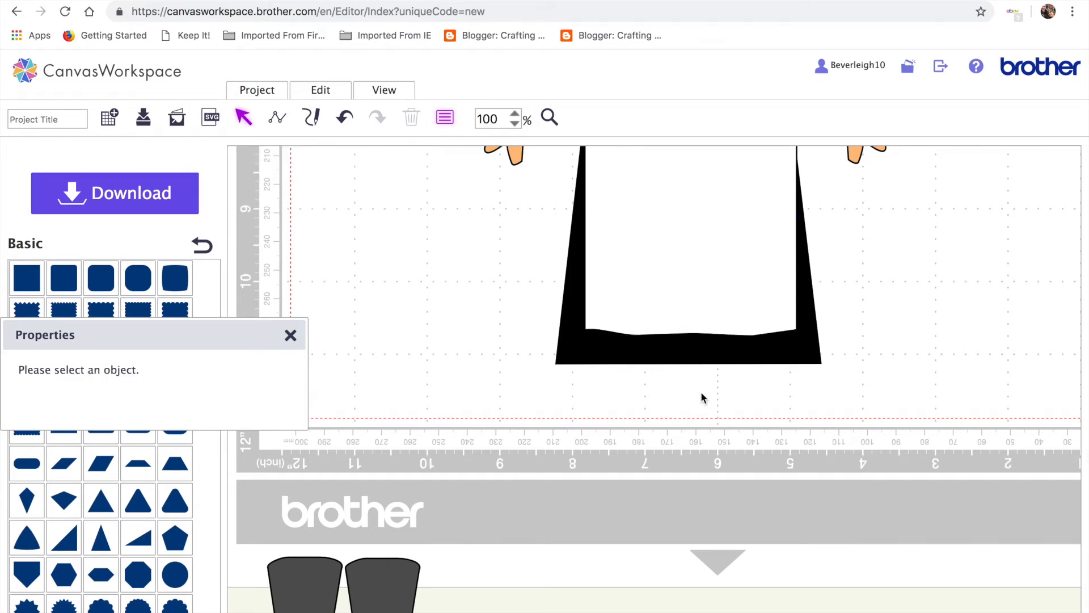
Convert the apron hem's two remaining straight segments to Curve, and hide the control points
click(647, 322)
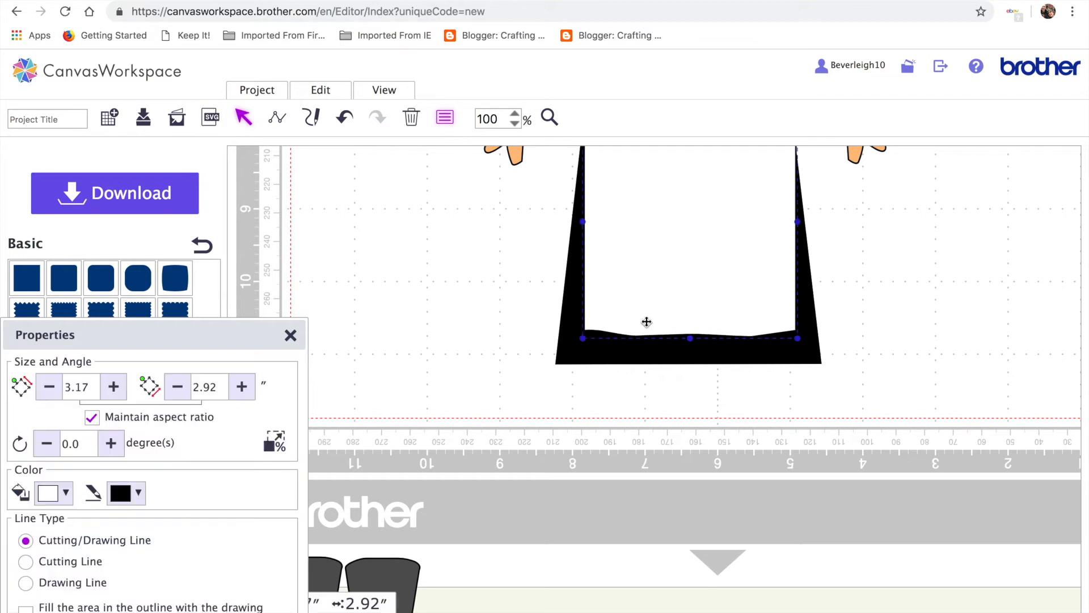
double_click(646, 322)
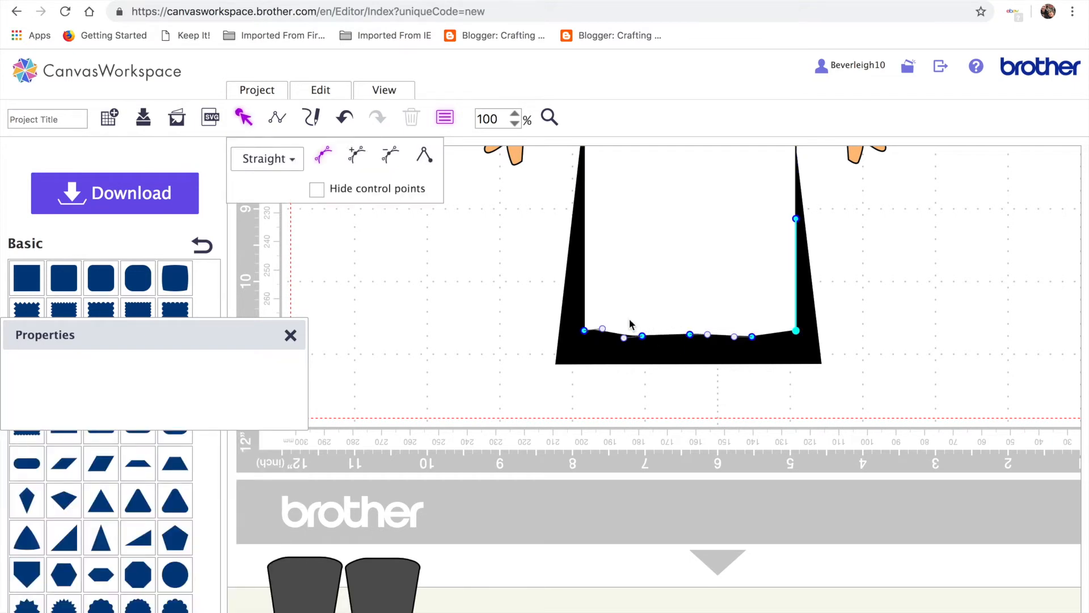
click(753, 337)
click(289, 159)
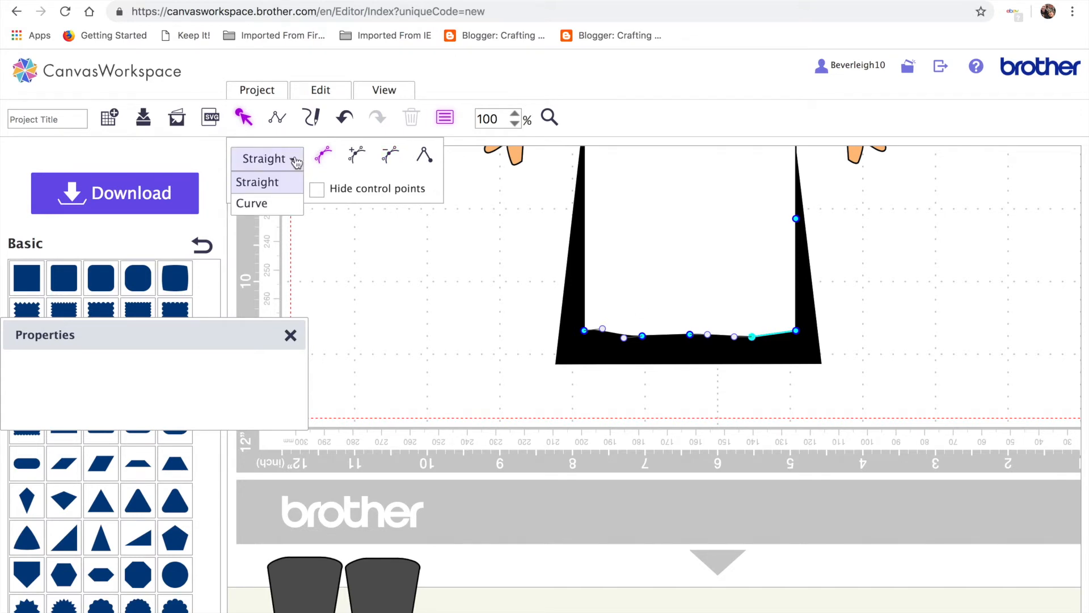
click(266, 203)
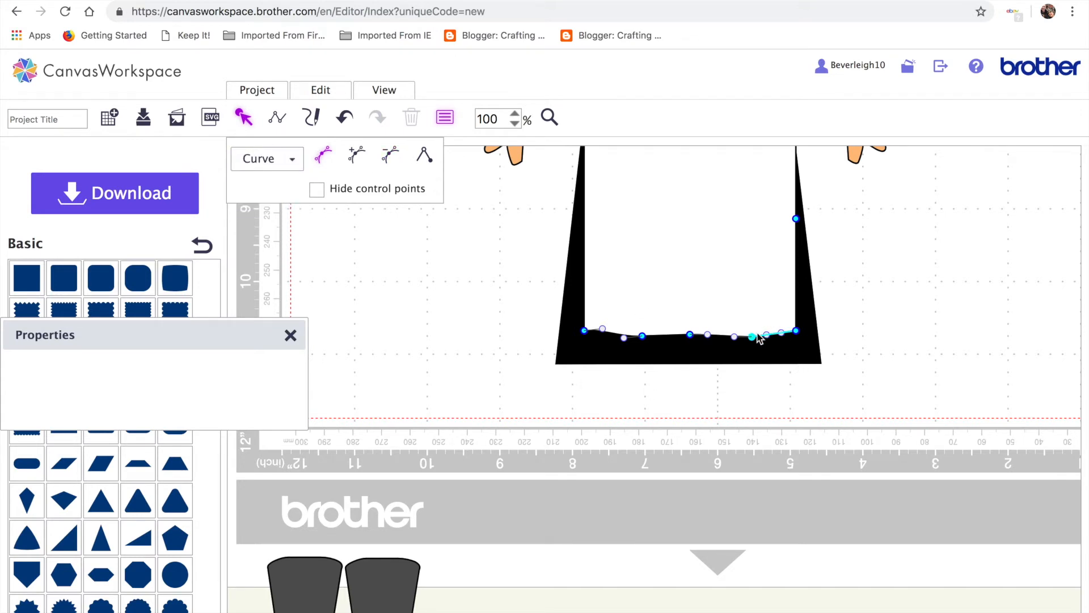
click(317, 189)
click(643, 336)
click(292, 159)
click(283, 203)
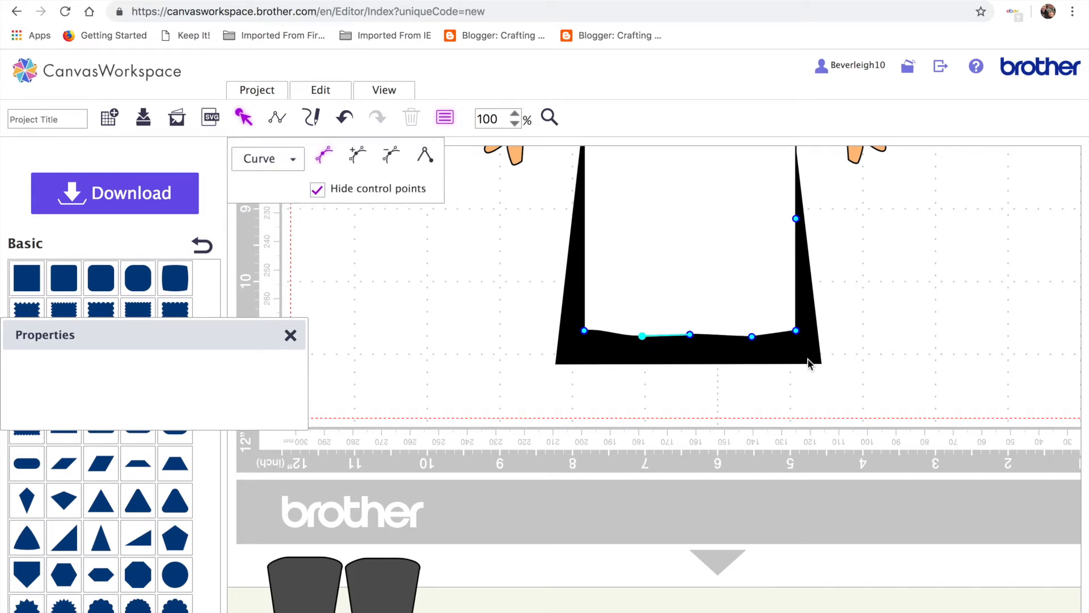
Show the control points and bend the hem's rightmost segment slightly downward with its outer control point
click(752, 338)
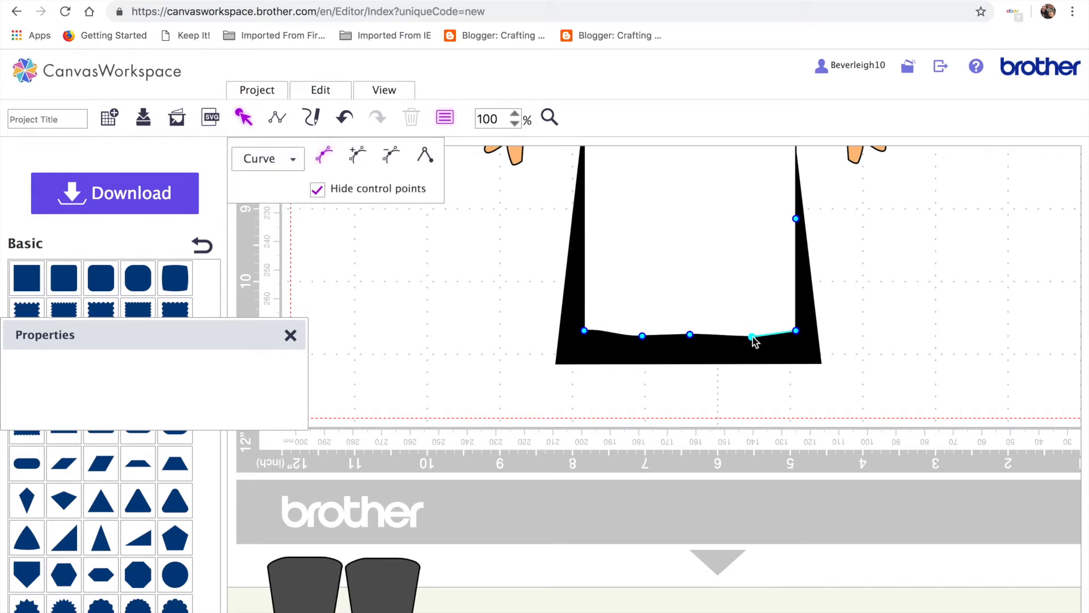
click(320, 193)
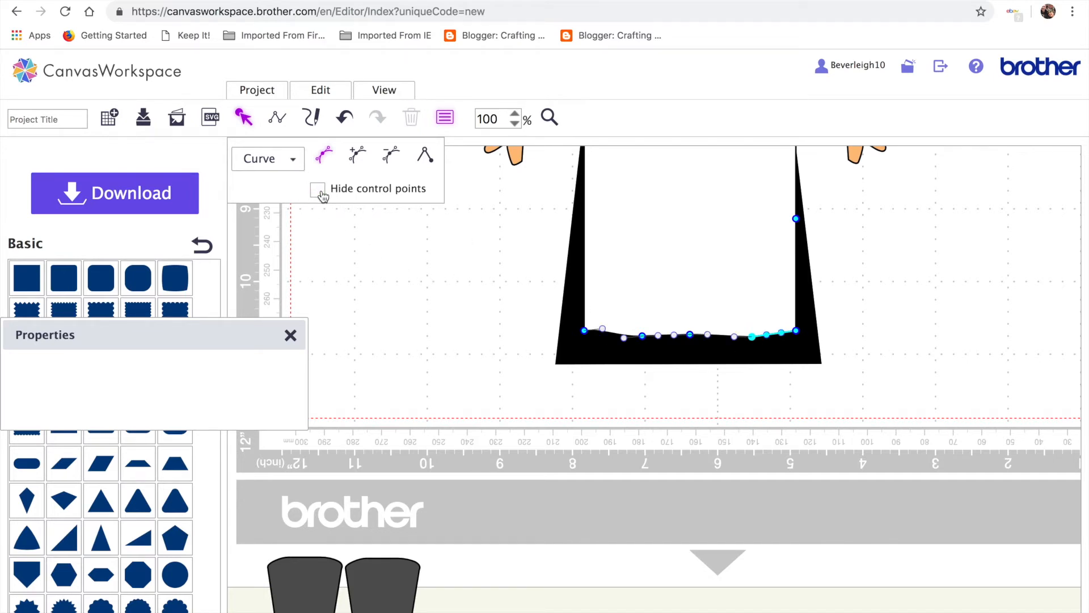
mouse_move(781, 333)
mouse_down()
mouse_move(776, 324)
mouse_move(784, 339)
mouse_up()
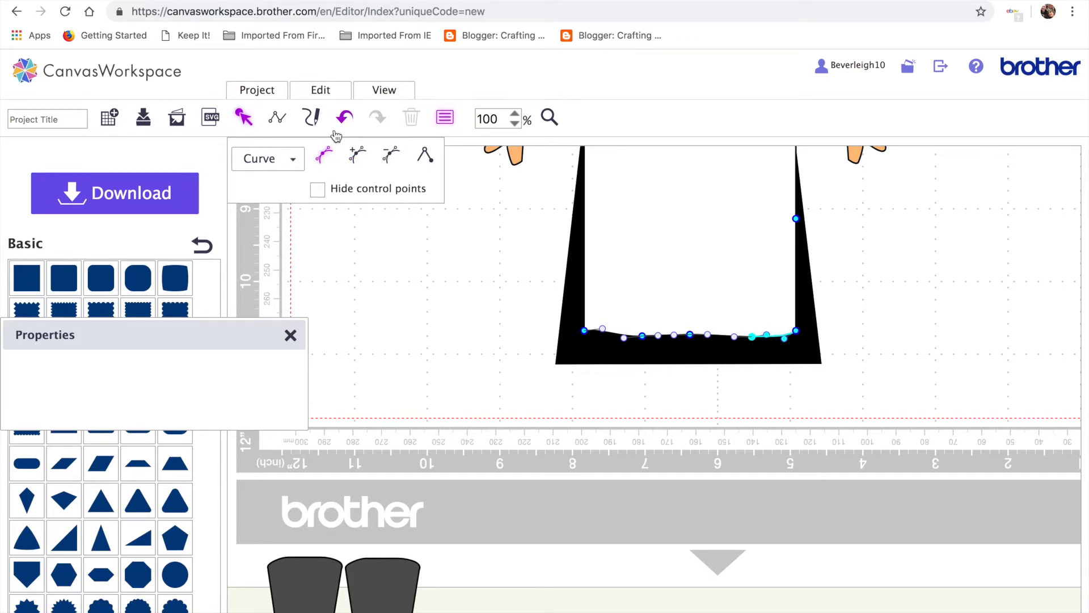
Hide the control points, then raise the hem's midpoint and lower both quarter points to deepen the waves
click(321, 195)
click(690, 335)
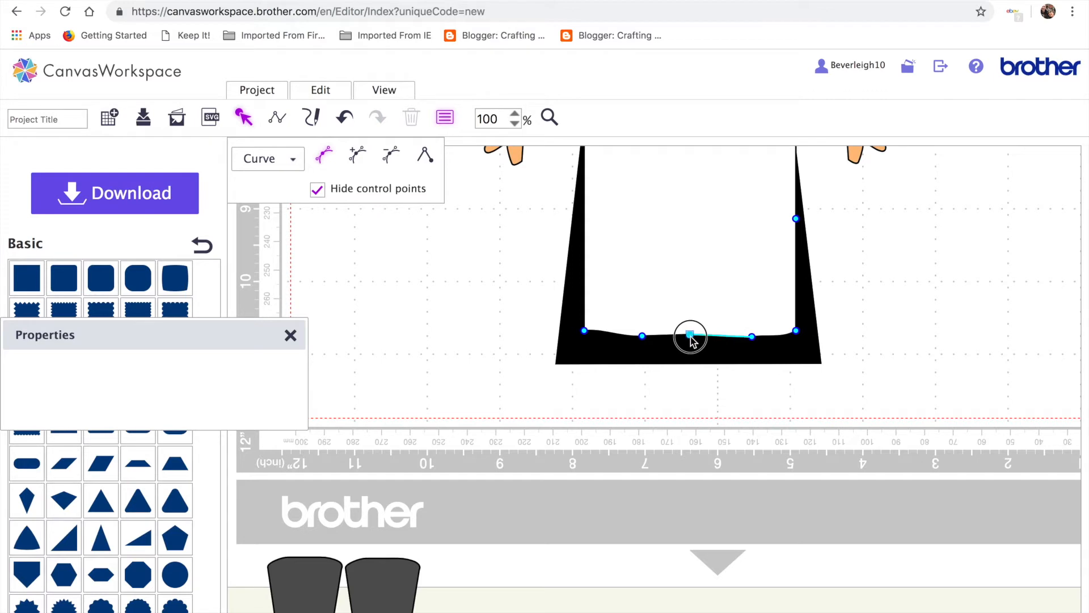
mouse_move(642, 336)
mouse_down()
mouse_move(630, 331)
mouse_move(639, 341)
mouse_up()
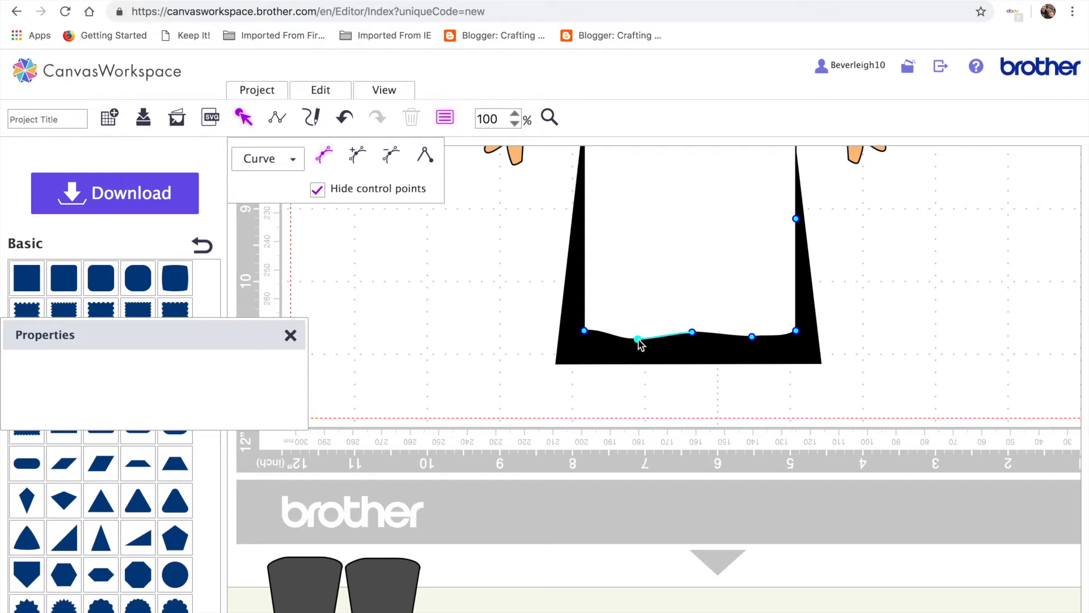
drag(752, 337, 752, 341)
click(747, 340)
click(693, 333)
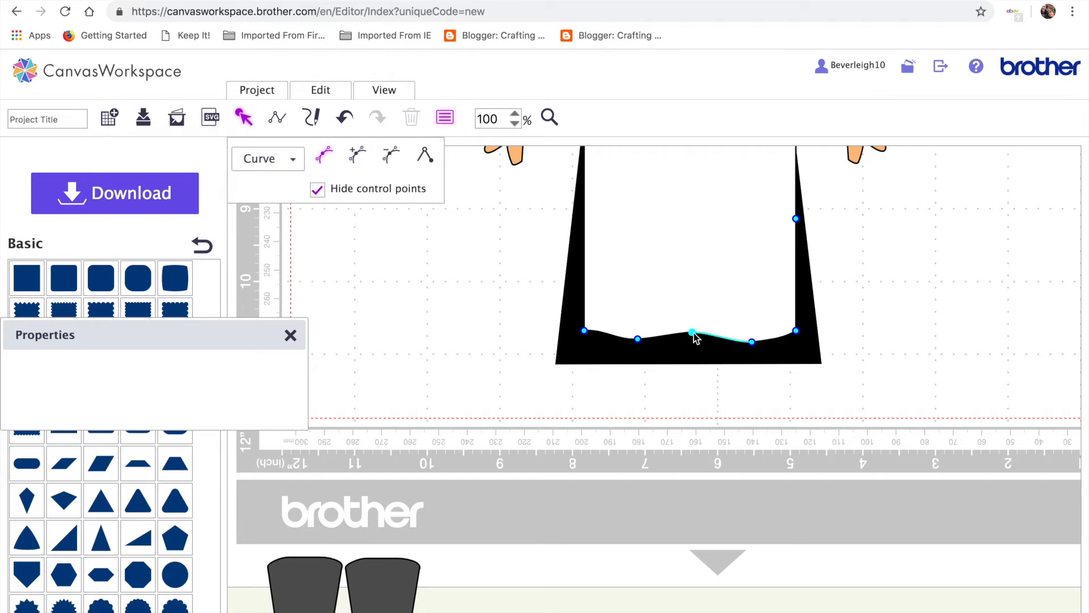
Show the control points and adjust the curve handles beside the hem's midpoint and left quarter point to smooth the wave
click(319, 190)
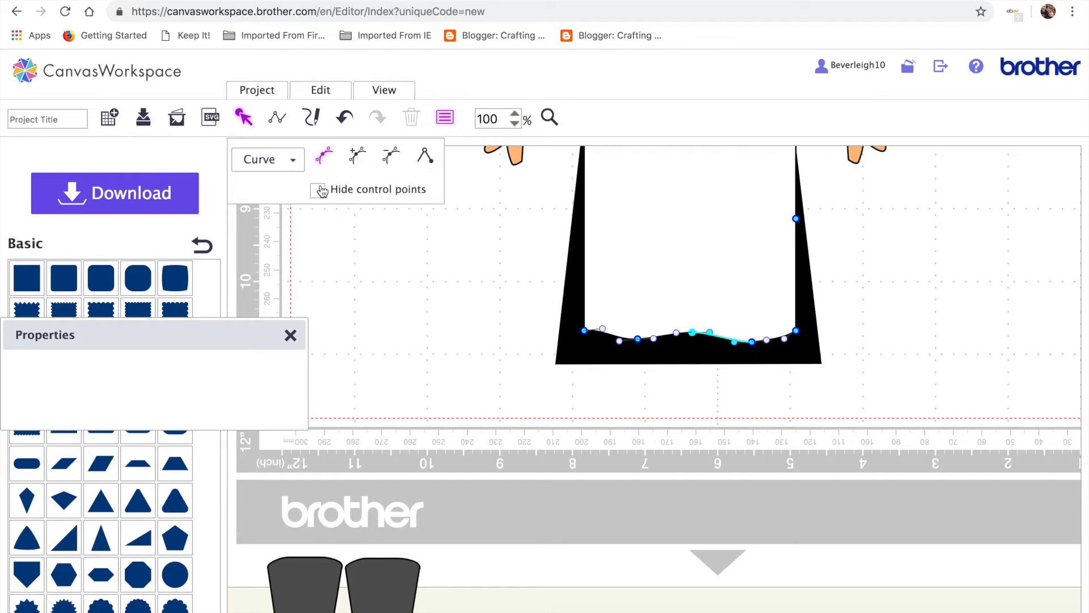
drag(710, 333, 709, 324)
drag(620, 341, 620, 335)
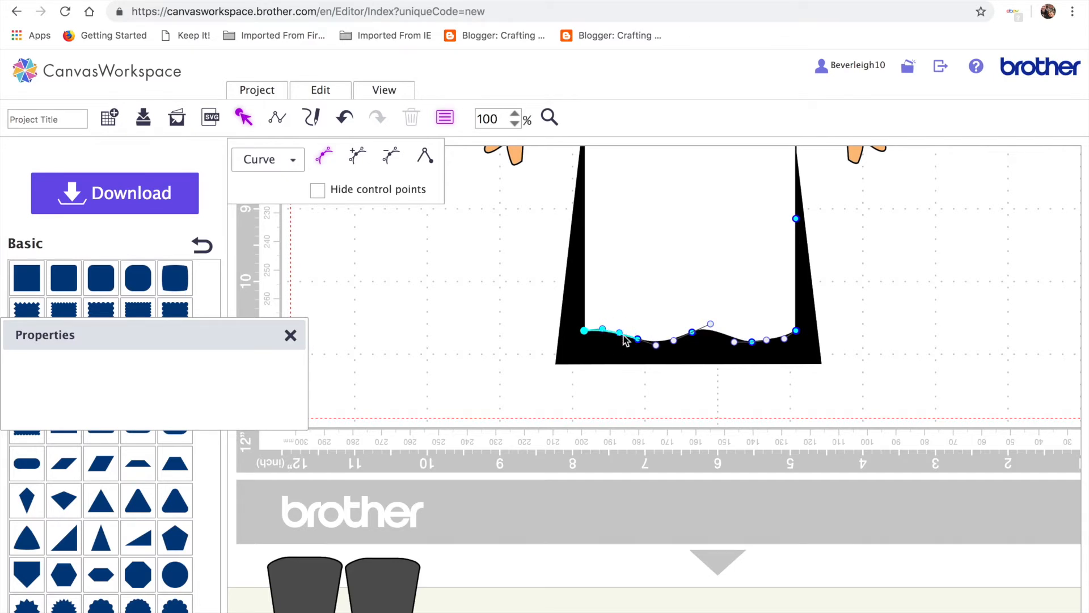
drag(710, 324, 715, 335)
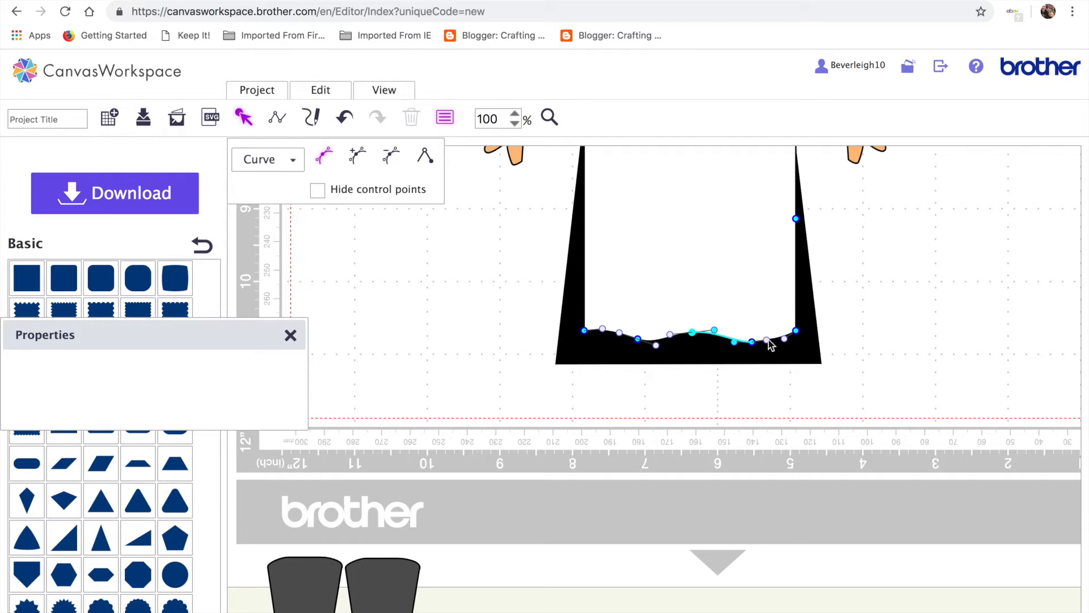
click(814, 345)
Add a pill-shaped bar, flatten it to about 0.31 by 3.94 inches, and place it across the dress's upper chest
scroll(877, 341, up, 1)
scroll(872, 342, up, 2)
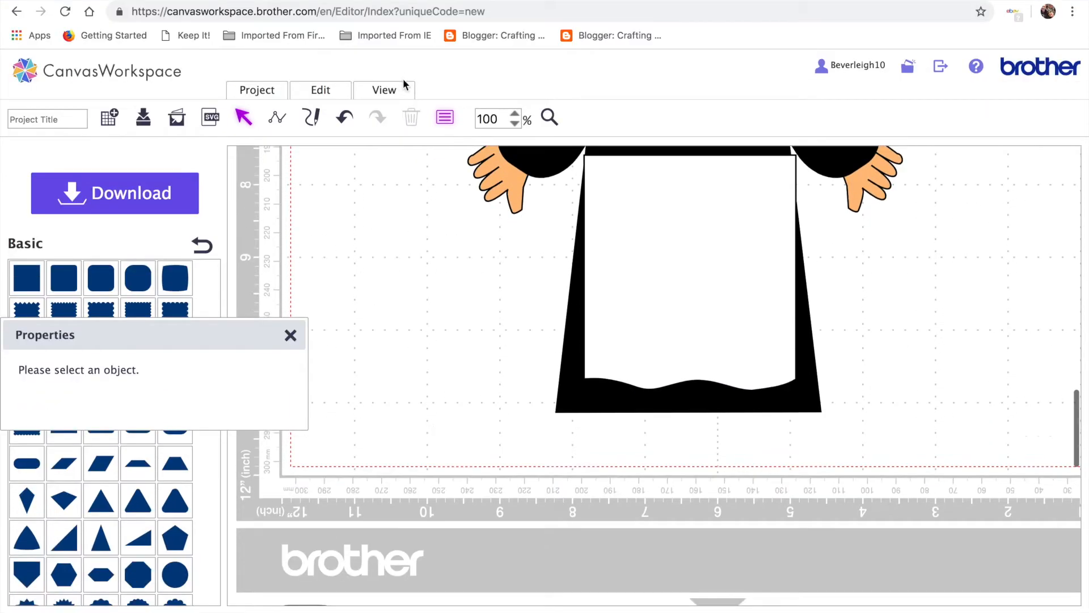
click(376, 94)
click(424, 143)
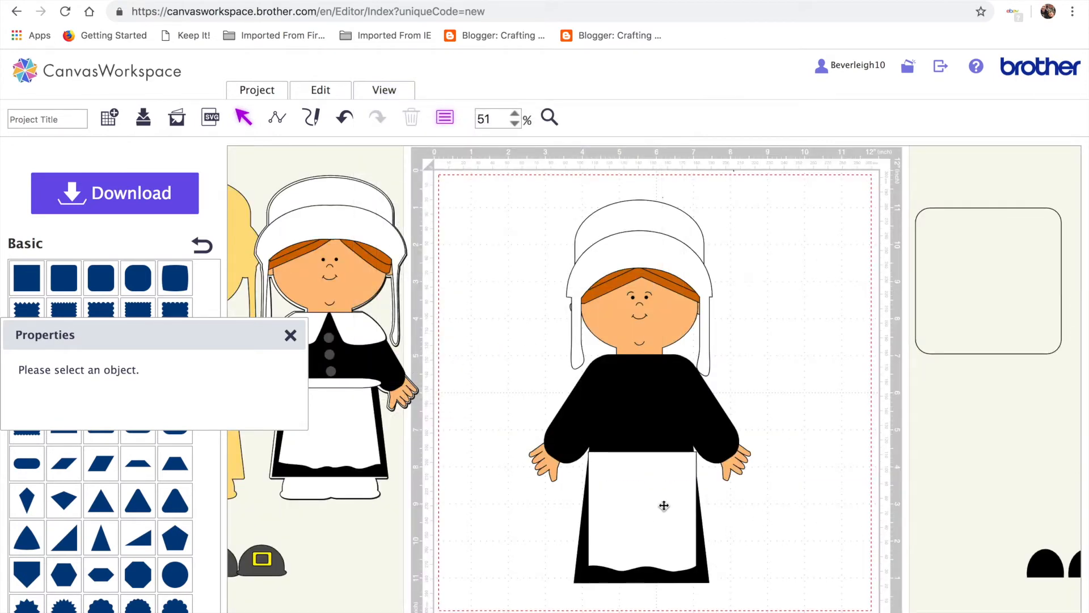
click(290, 335)
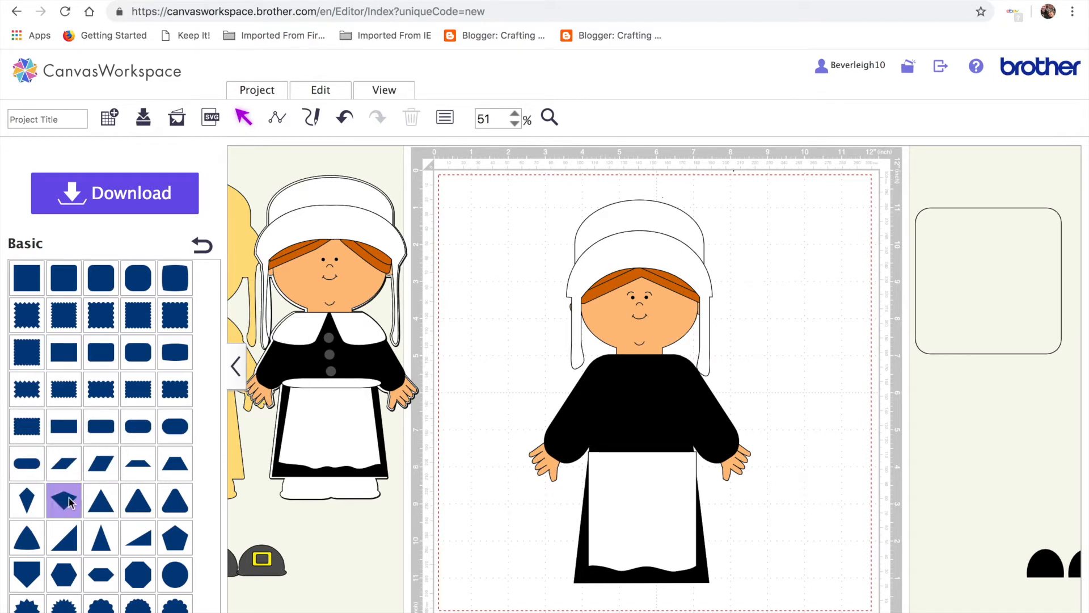
click(32, 473)
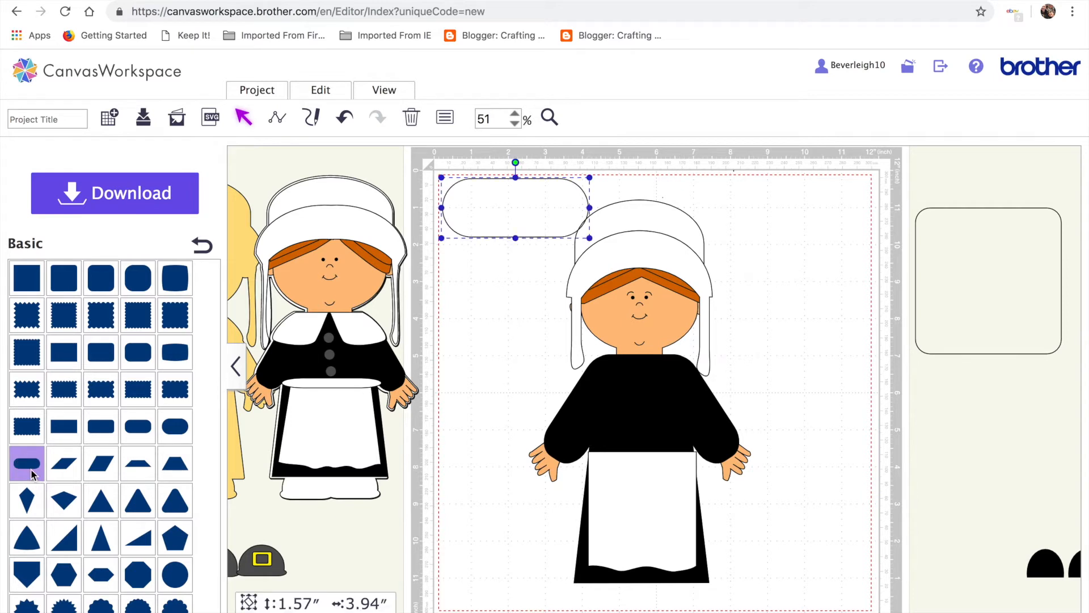
drag(515, 178, 645, 376)
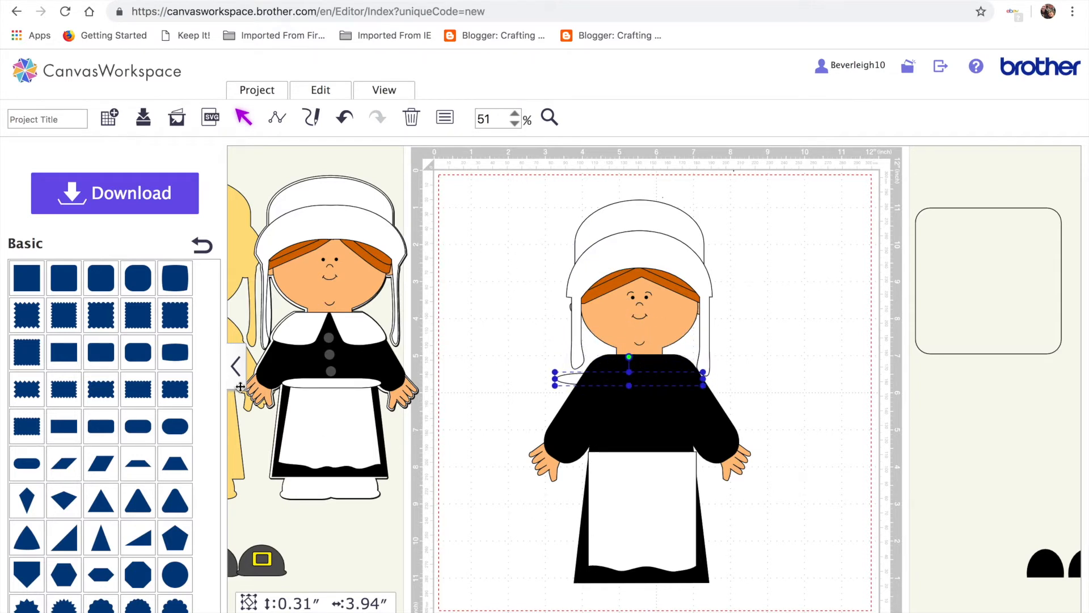
Fill the flattened bar with white
click(446, 119)
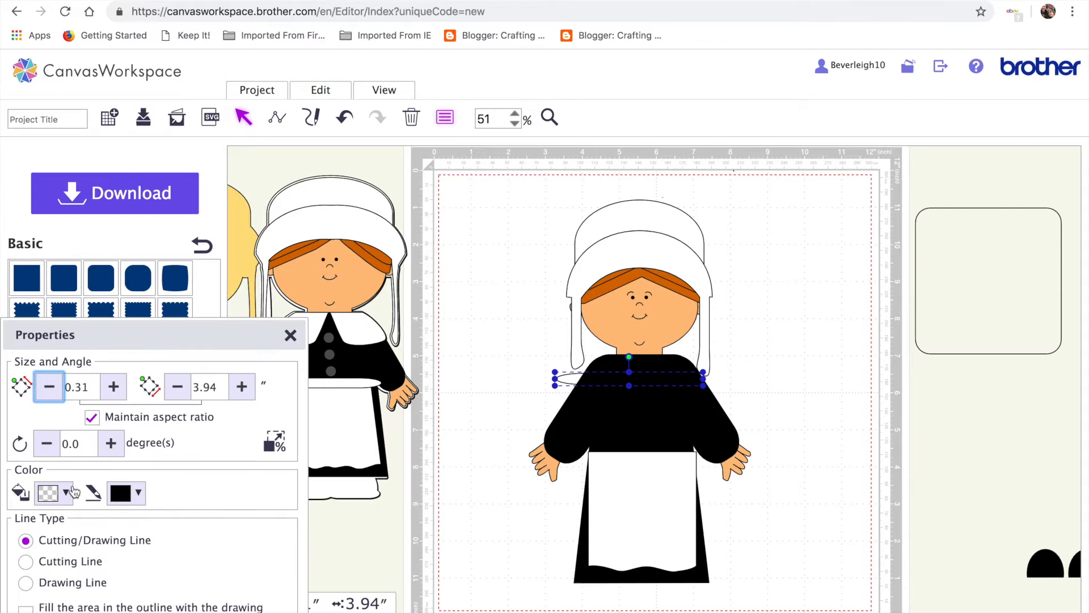
click(68, 493)
click(76, 234)
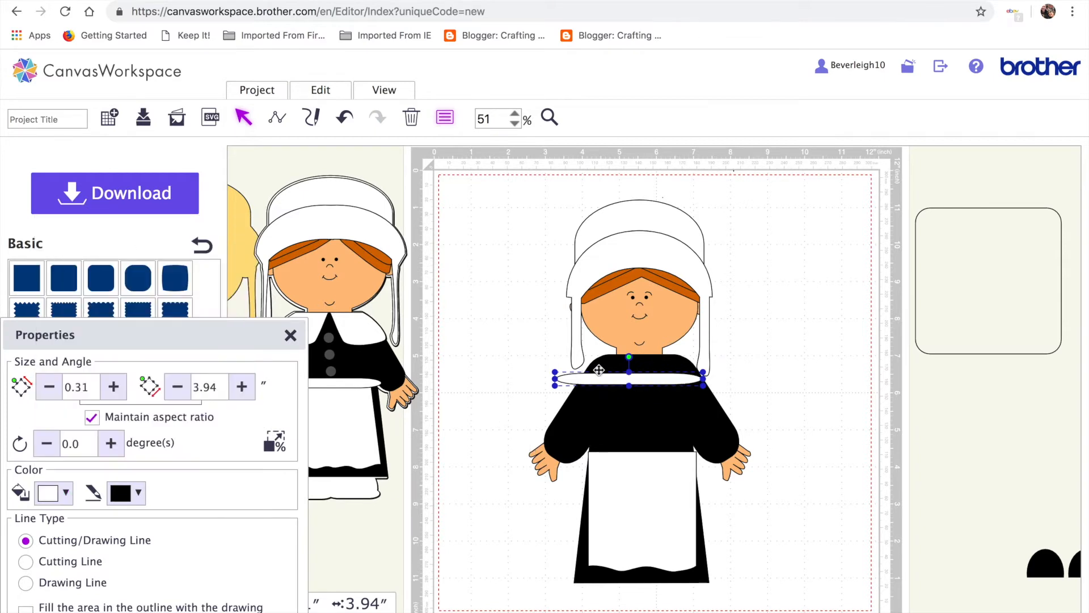
Move the thin white rounded shape down to the waist and narrow it at both ends to fit the apron top
drag(613, 378, 627, 450)
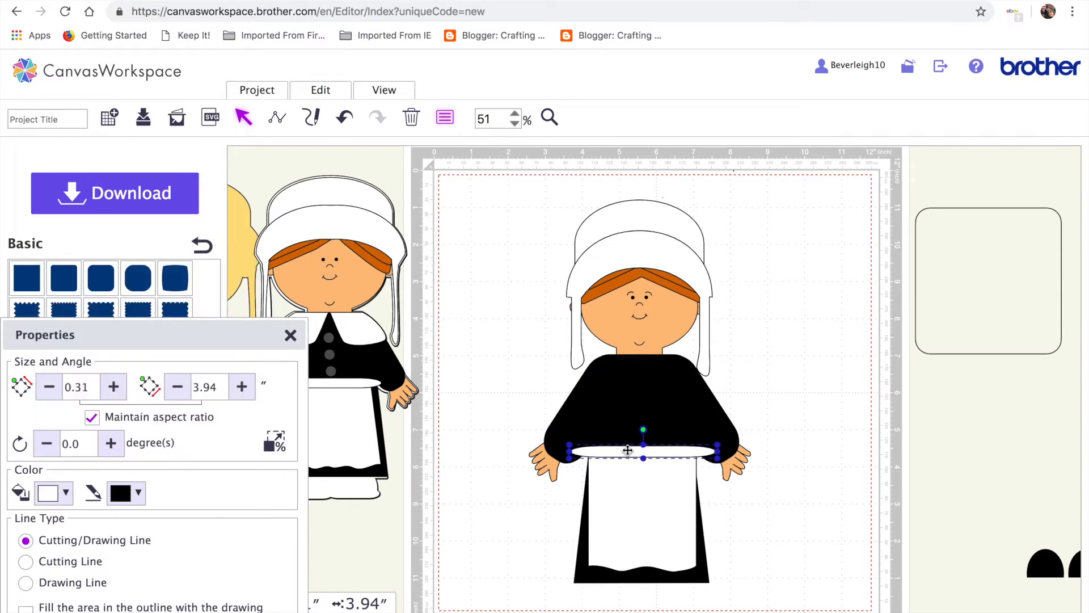
drag(720, 452, 702, 452)
drag(569, 452, 584, 452)
click(736, 539)
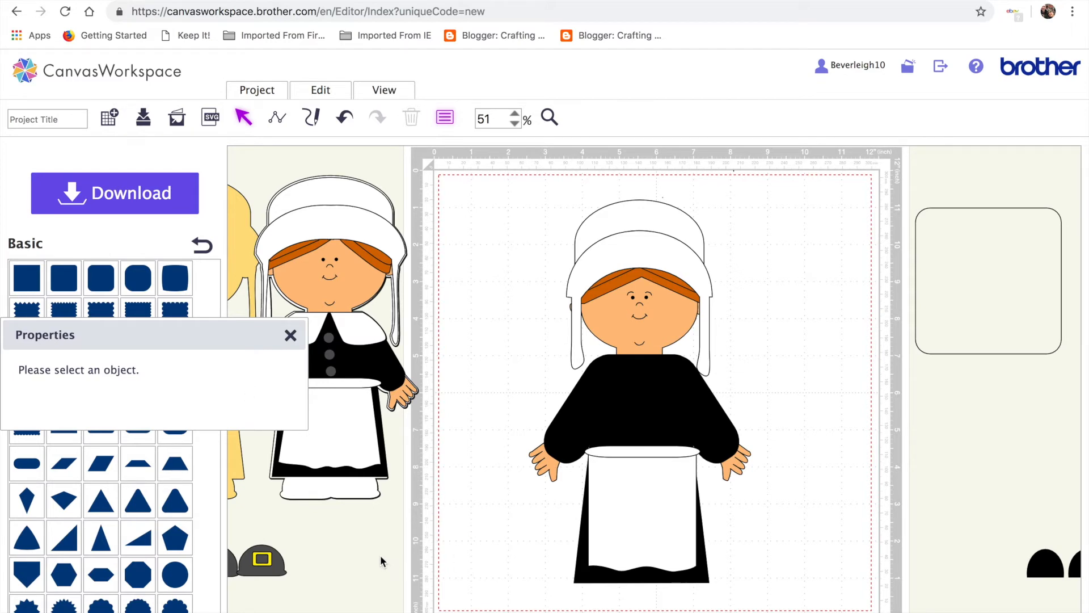
Move the pair of black half-circles onto the mat beside the skirt and ungroup them
scroll(380, 555, down, 5)
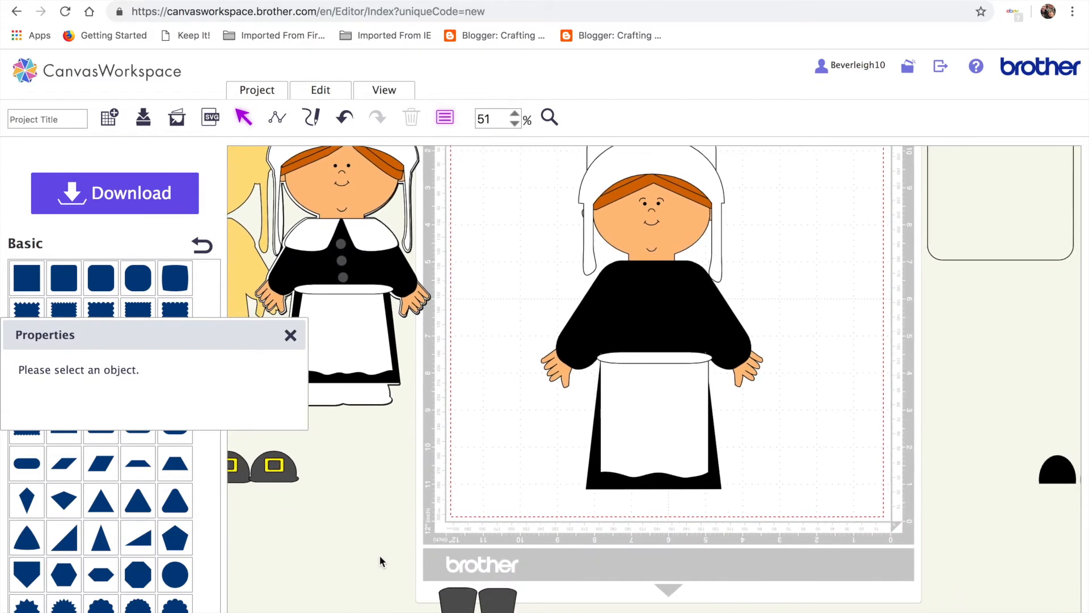
drag(1058, 471, 814, 466)
scroll(418, 495, left, 4)
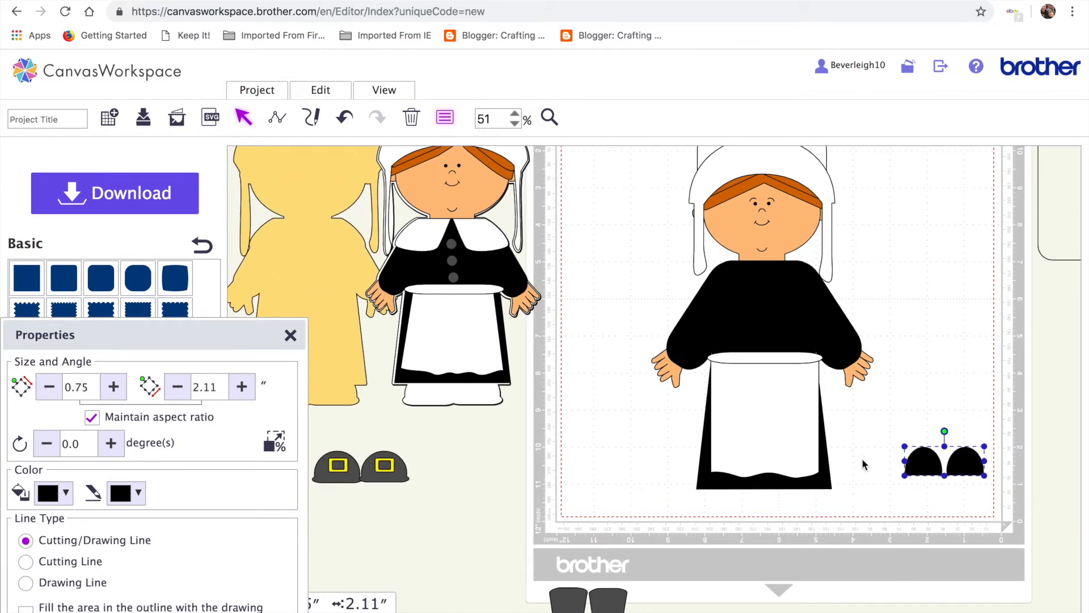
click(331, 96)
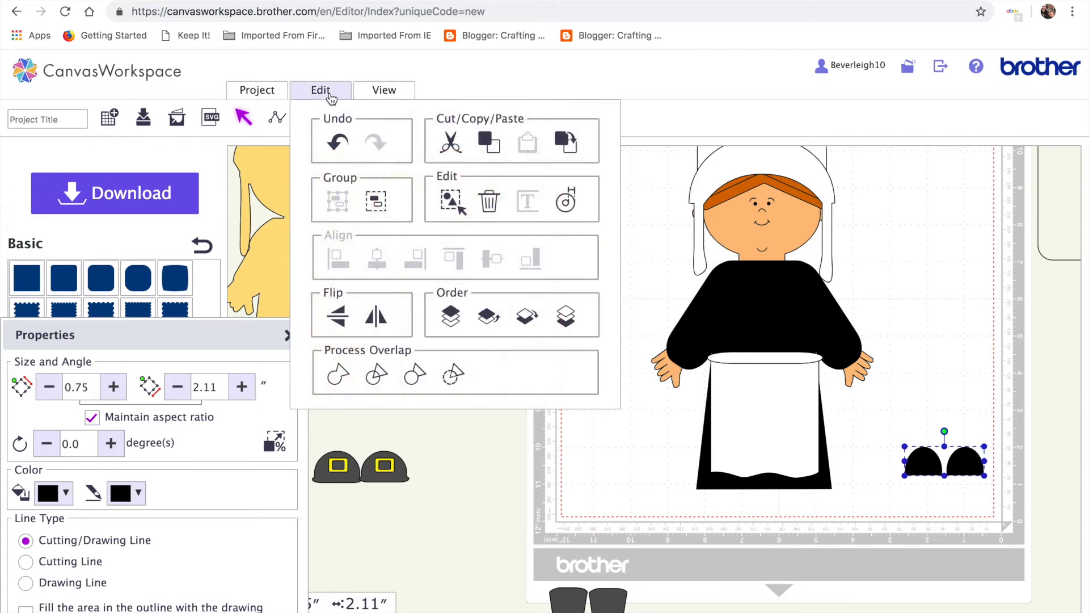
click(386, 202)
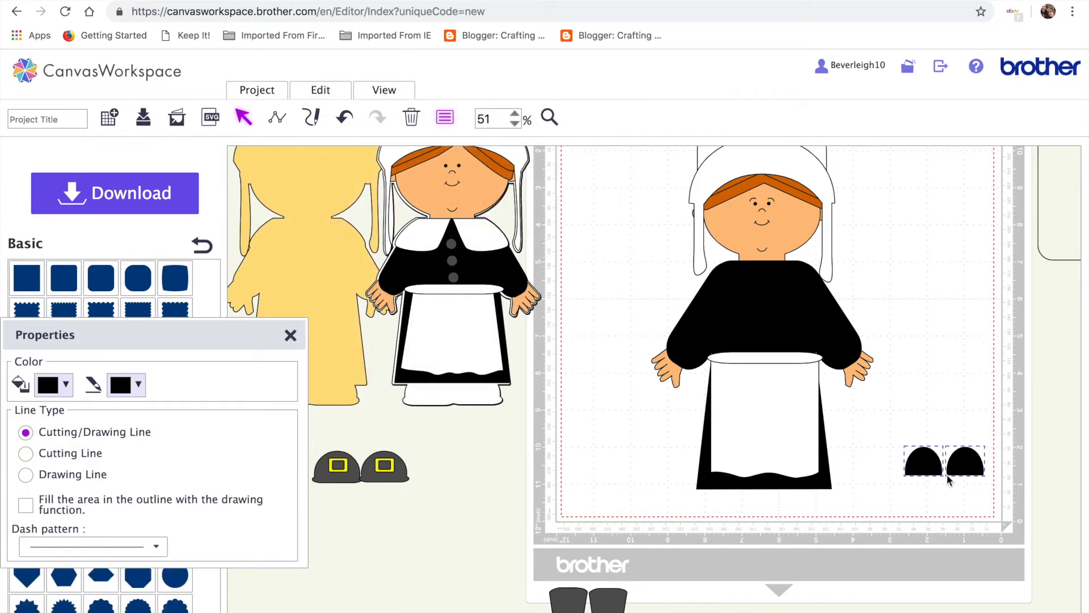
Delete one of the black half-circles and enlarge the remaining one to about 0.96 by 1.46 inches
click(974, 452)
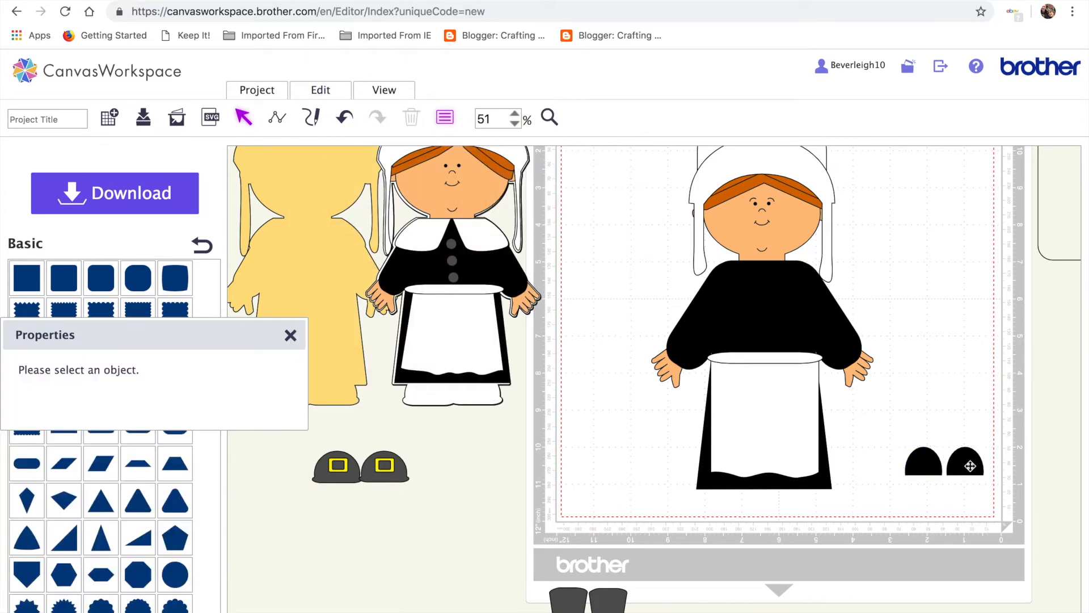
click(971, 466)
key(Delete)
click(938, 469)
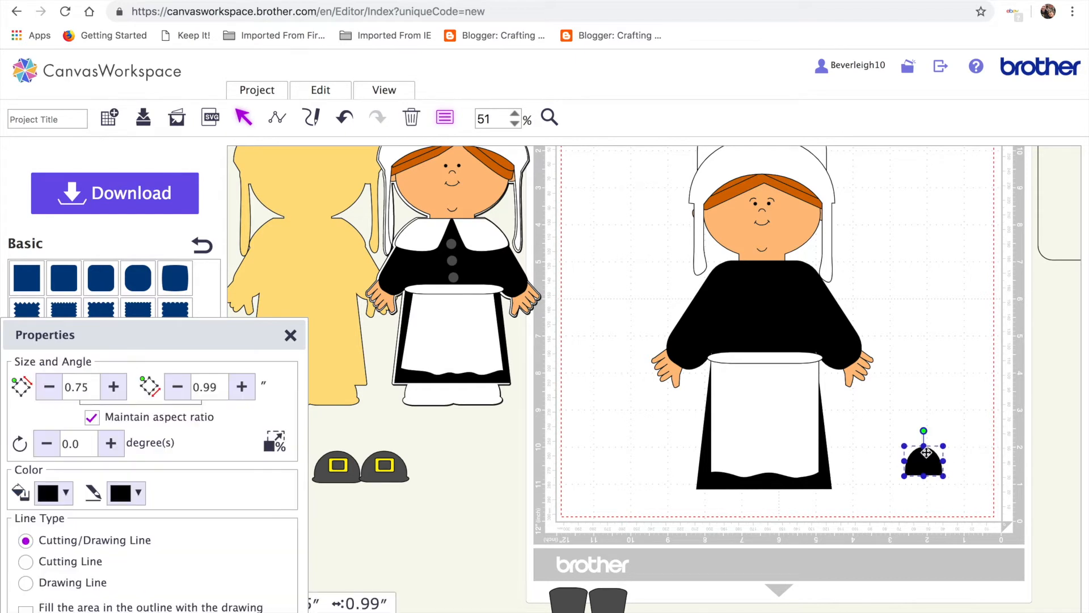
drag(927, 442, 960, 457)
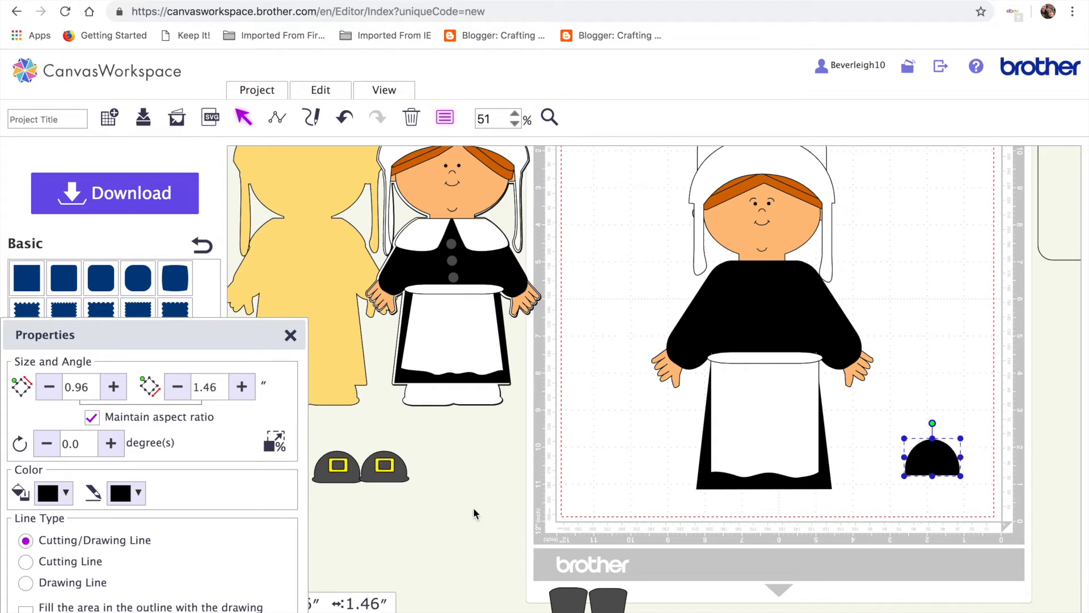
Add a basic rounded bar shape, place it above the black half-circle and flatten it to about 0.43 inches high
click(290, 335)
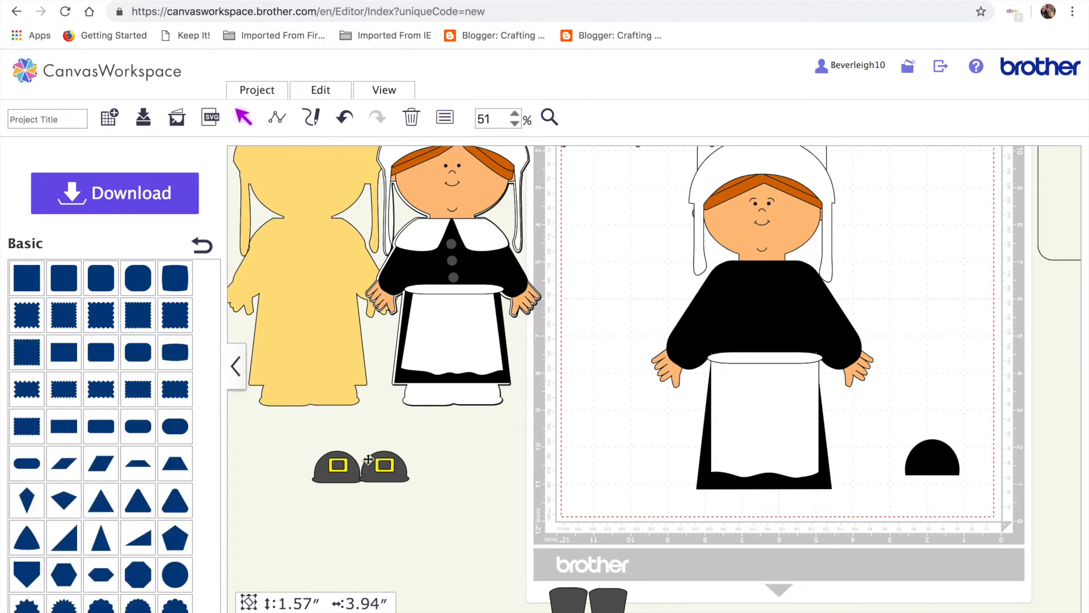
click(26, 465)
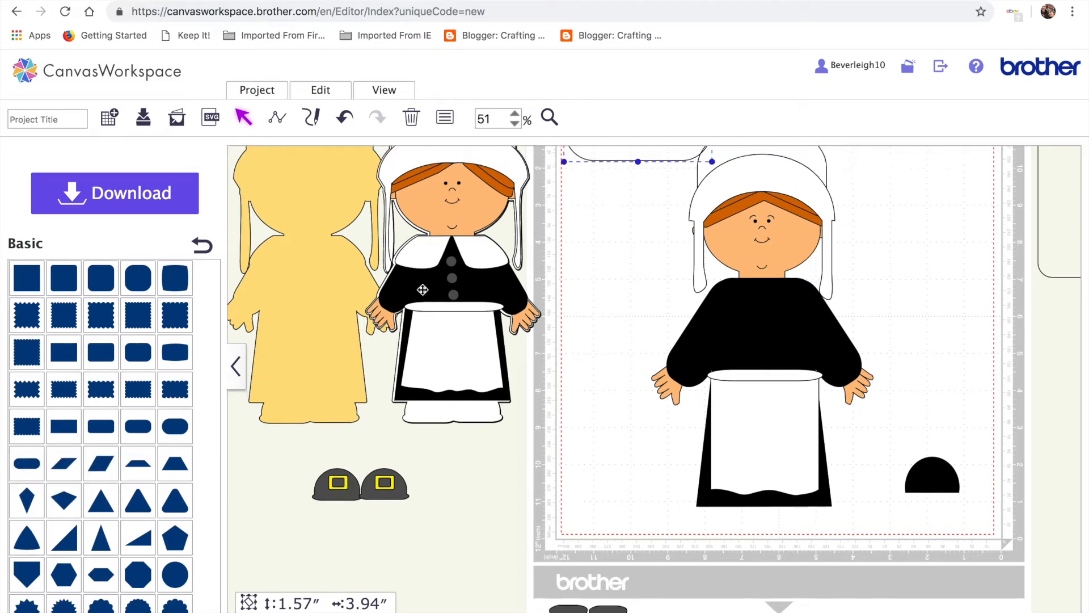
mouse_move(634, 267)
mouse_down()
mouse_move(638, 365)
mouse_move(877, 428)
mouse_up()
double_click(639, 366)
click(907, 447)
mouse_move(653, 364)
mouse_down()
mouse_move(841, 435)
mouse_move(999, 567)
mouse_move(993, 559)
mouse_up()
scroll(990, 560, down, 2)
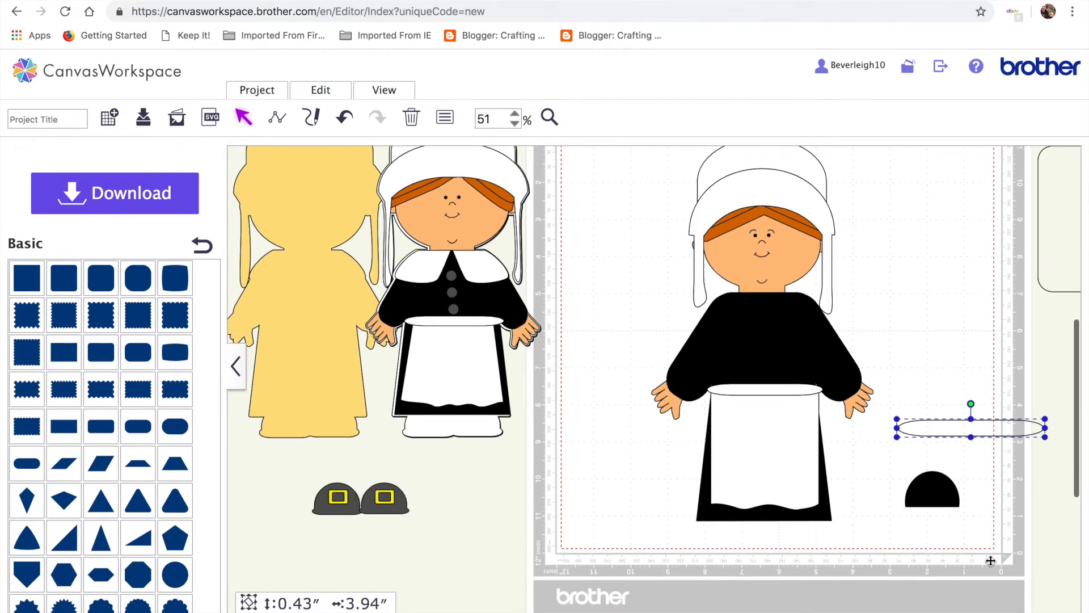
Shrink the bar to about 0.19 by 1.61 inches and place it across the base of the half-circle as a sole
drag(972, 419, 972, 428)
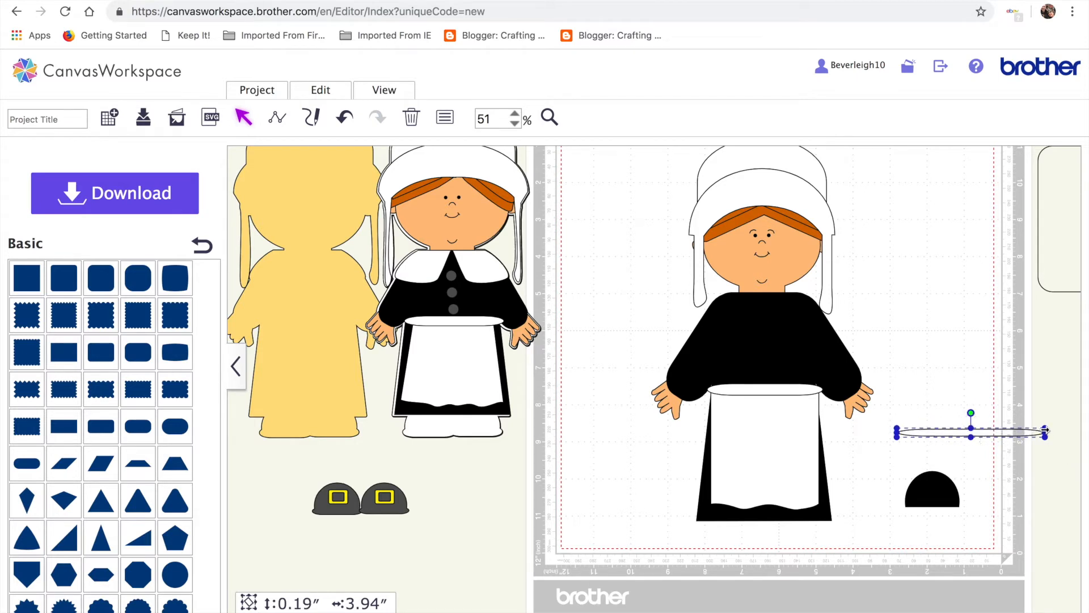
drag(1047, 434, 960, 434)
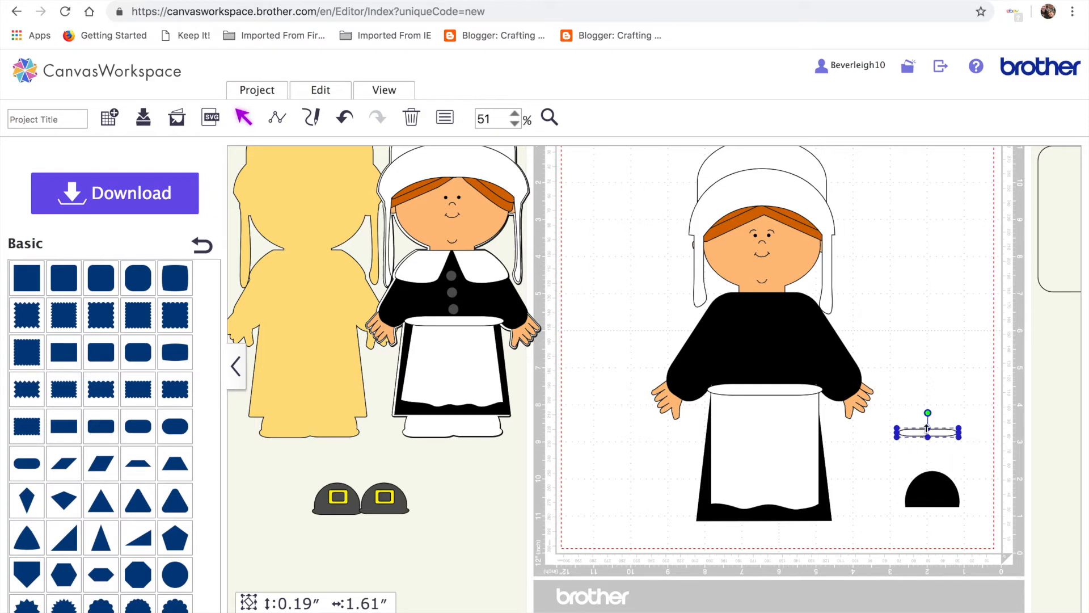
drag(919, 430, 923, 505)
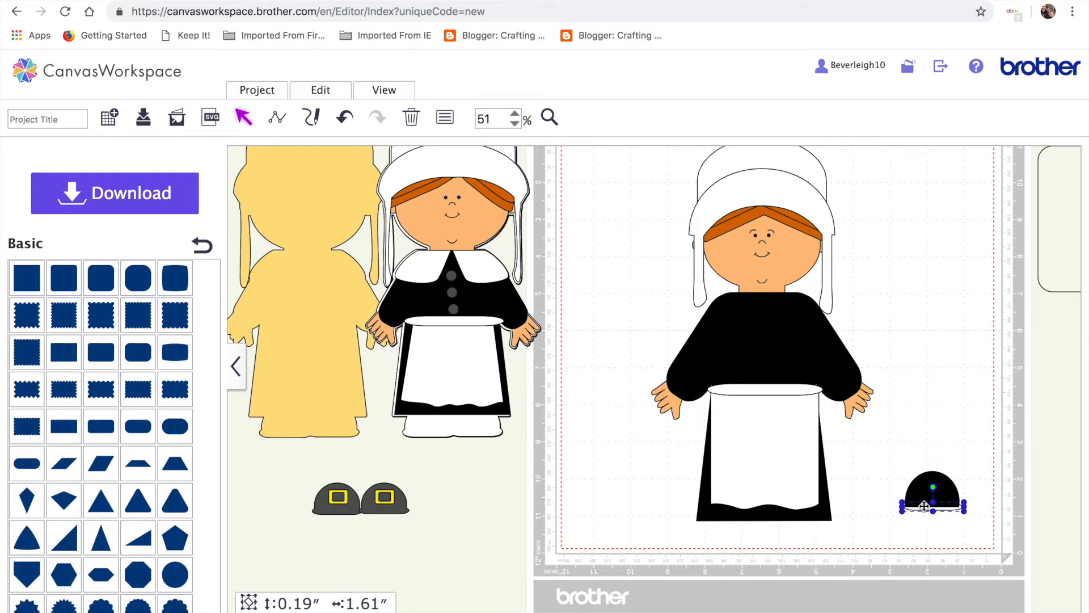
click(945, 550)
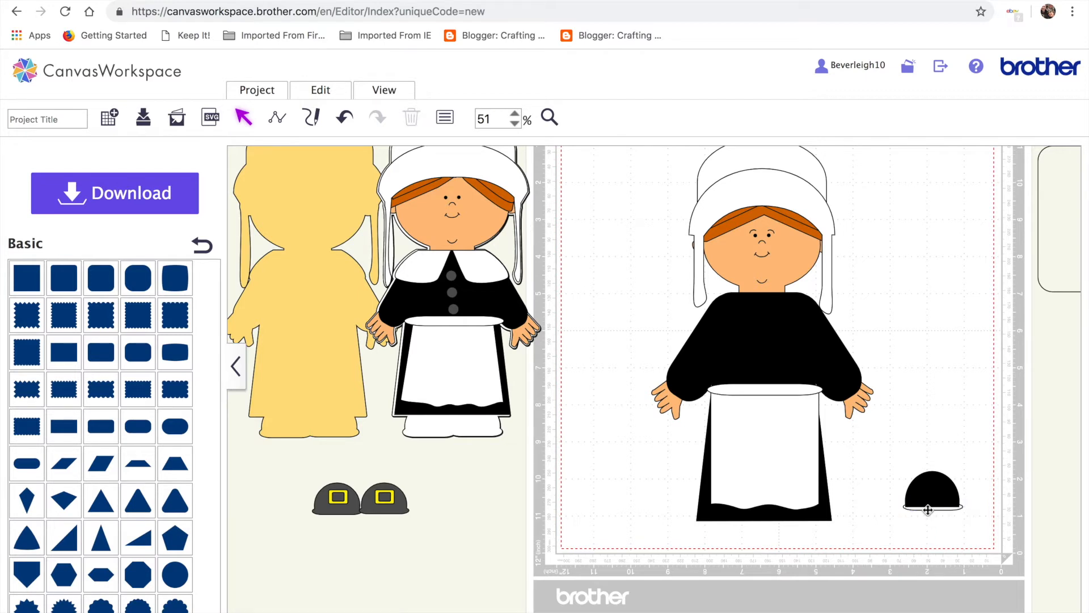
Center the sole and half-circle on each other horizontally and merge them into one shoe shape
click(928, 509)
drag(934, 513, 934, 514)
click(924, 550)
click(334, 94)
click(380, 264)
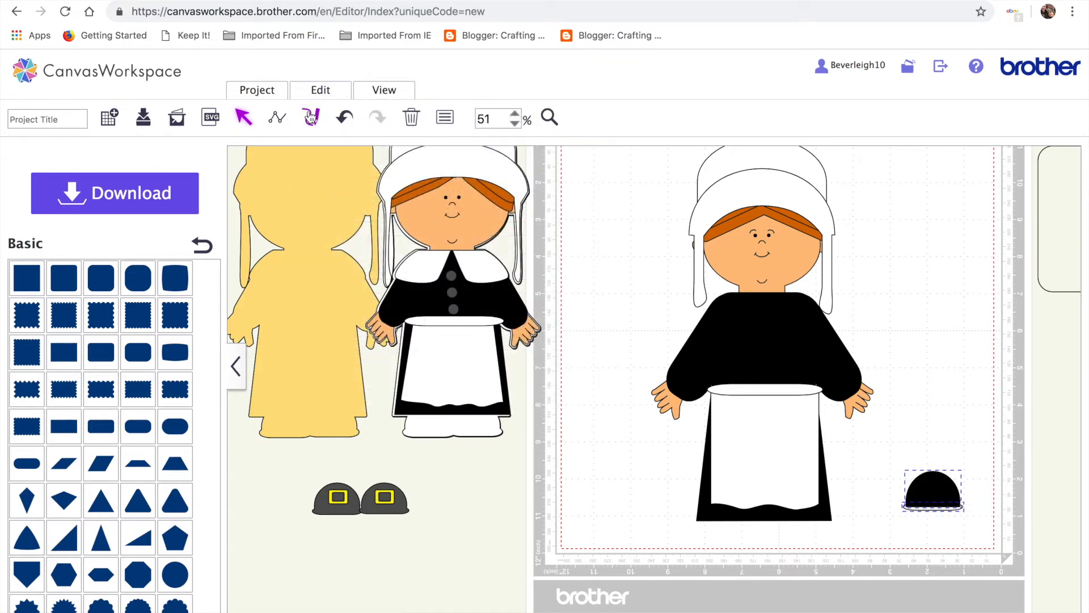
click(321, 91)
click(337, 374)
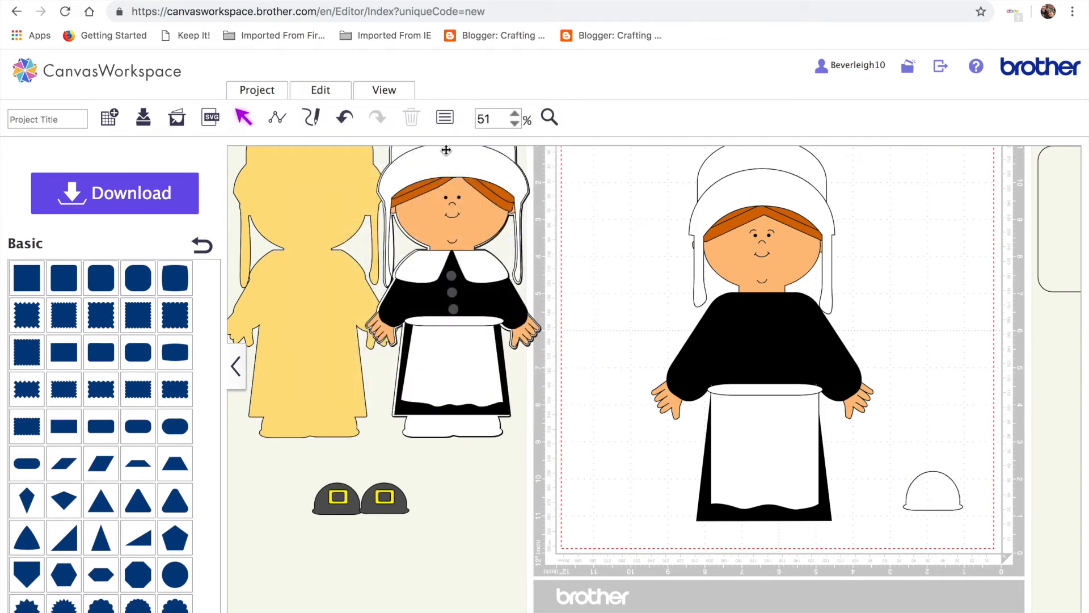
Fill the merged shoe shape with black
click(445, 117)
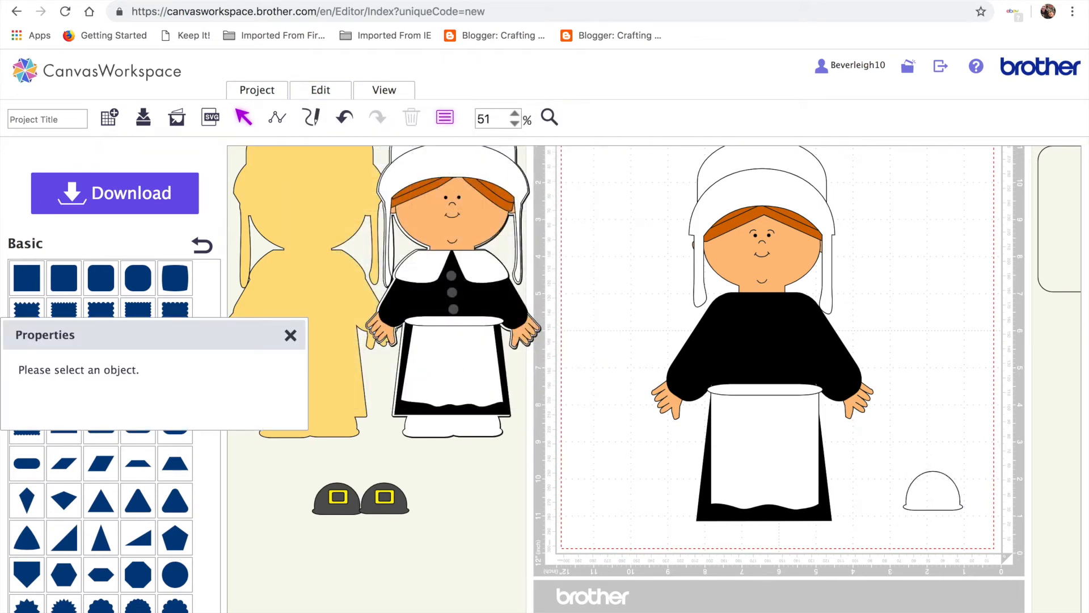
click(936, 501)
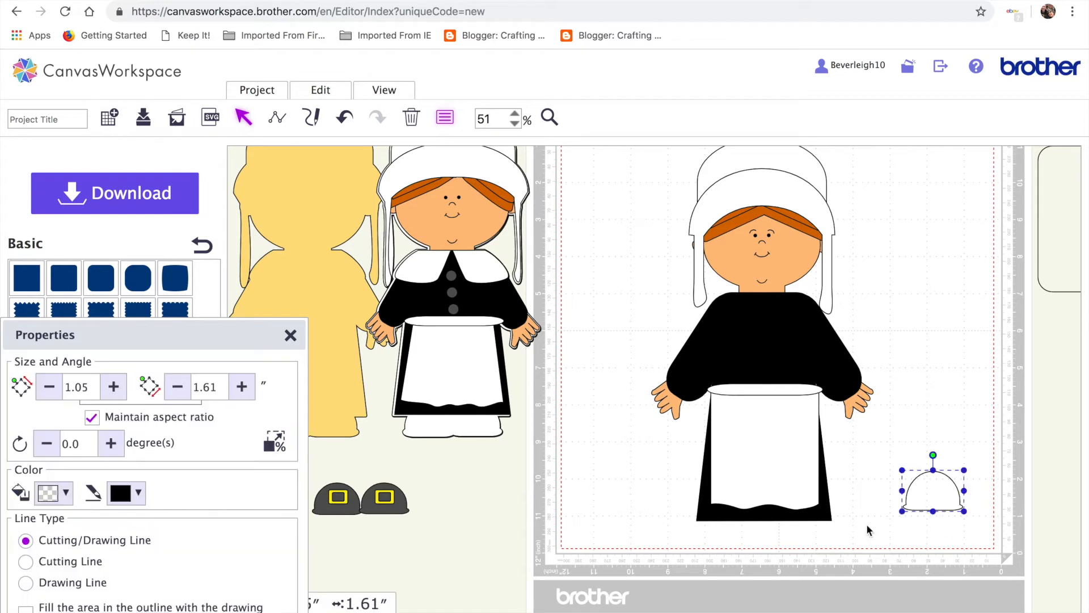
click(61, 492)
click(96, 234)
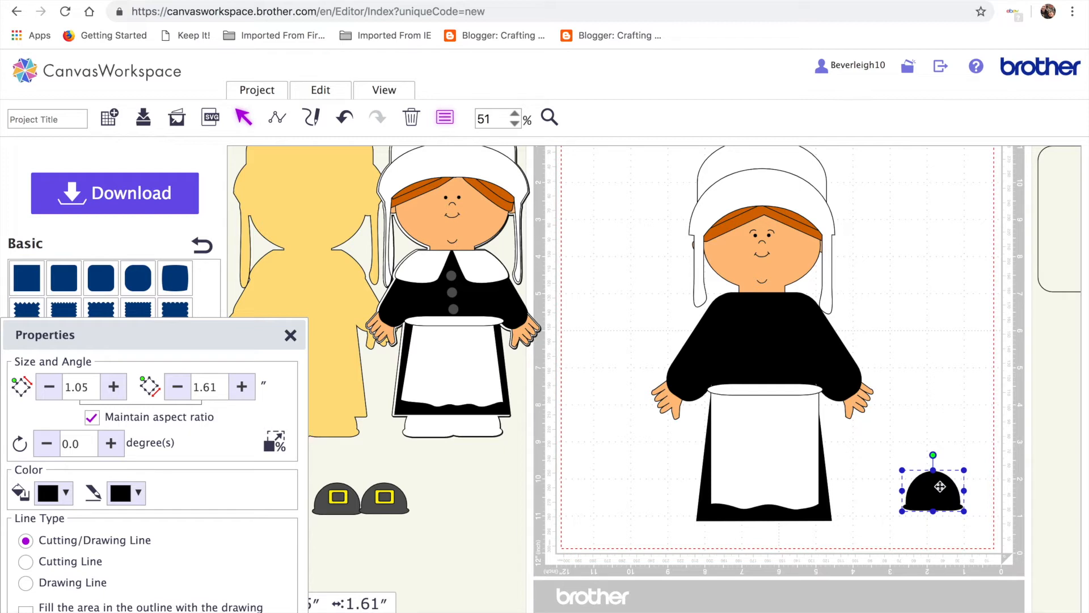
Place the shoe beneath the skirt's hem at about 0.78 by 1.45 inches and fill it with dark gray
drag(941, 488, 744, 531)
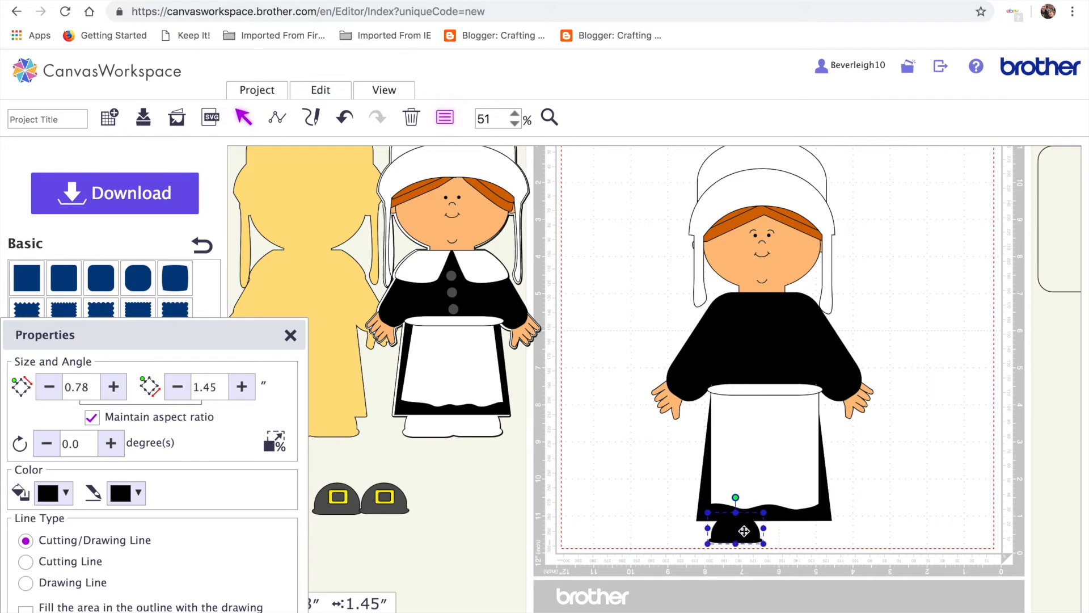
click(63, 493)
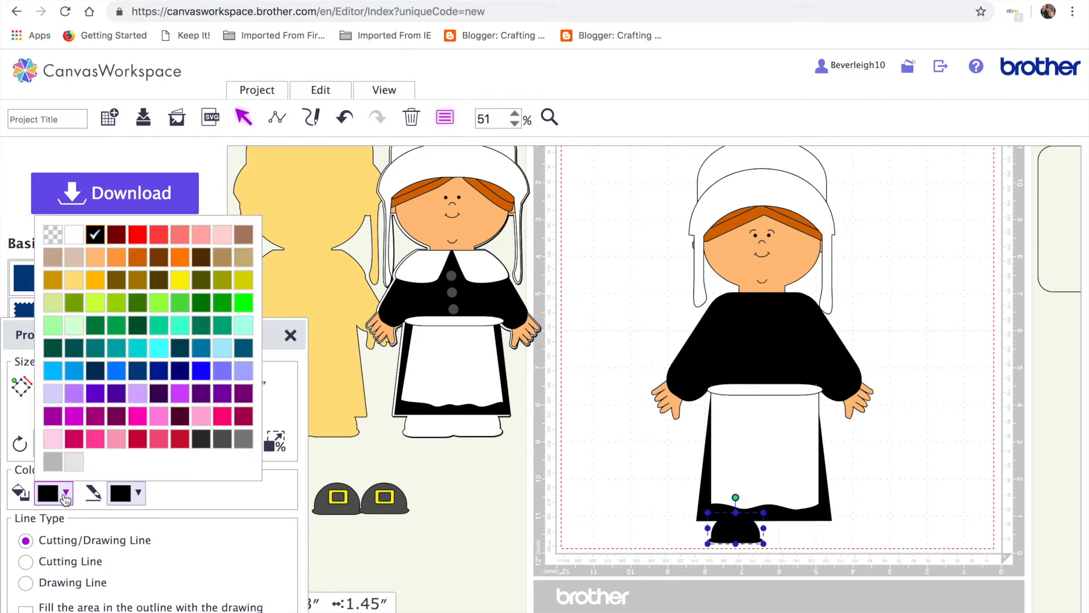
click(224, 441)
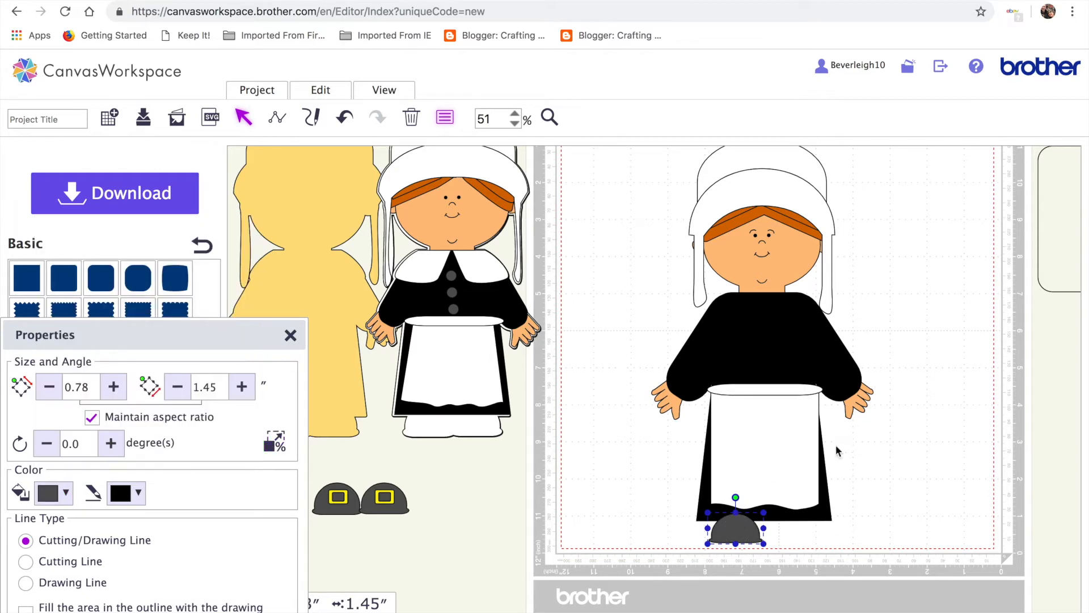
Duplicate the gray shoe and place the copy beside it under the other half of the skirt's hem
scroll(818, 491, down, 2)
click(549, 117)
click(732, 415)
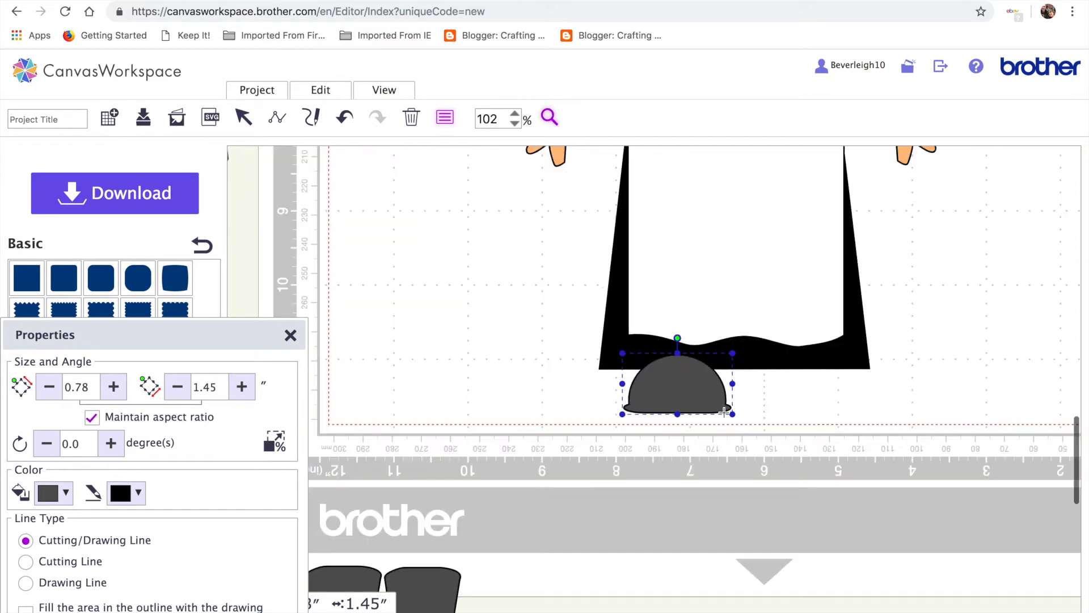
click(720, 505)
scroll(707, 435, up, 2)
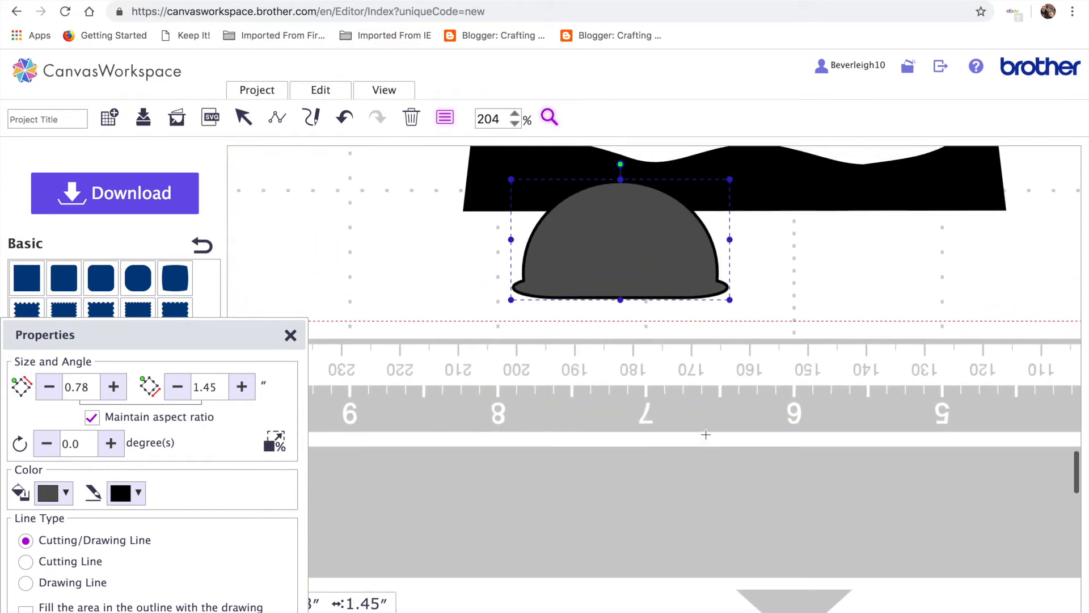
click(243, 116)
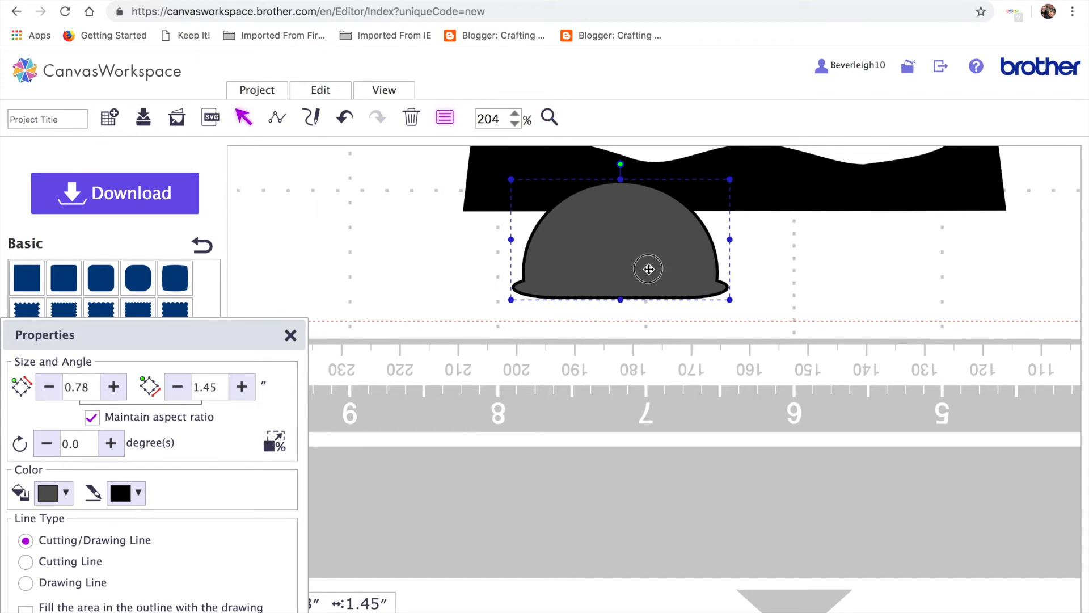
double_click(648, 266)
click(795, 263)
click(635, 258)
key(super+c)
key(super+v)
drag(634, 259, 853, 244)
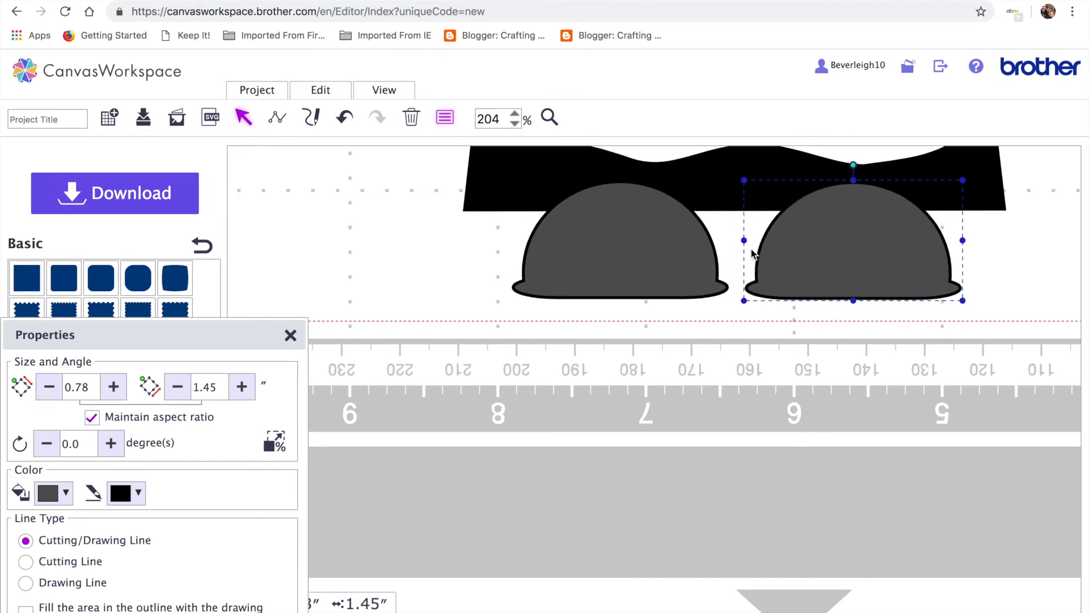
Group the two shoes and send them to the back, behind the skirt
shift+click(636, 251)
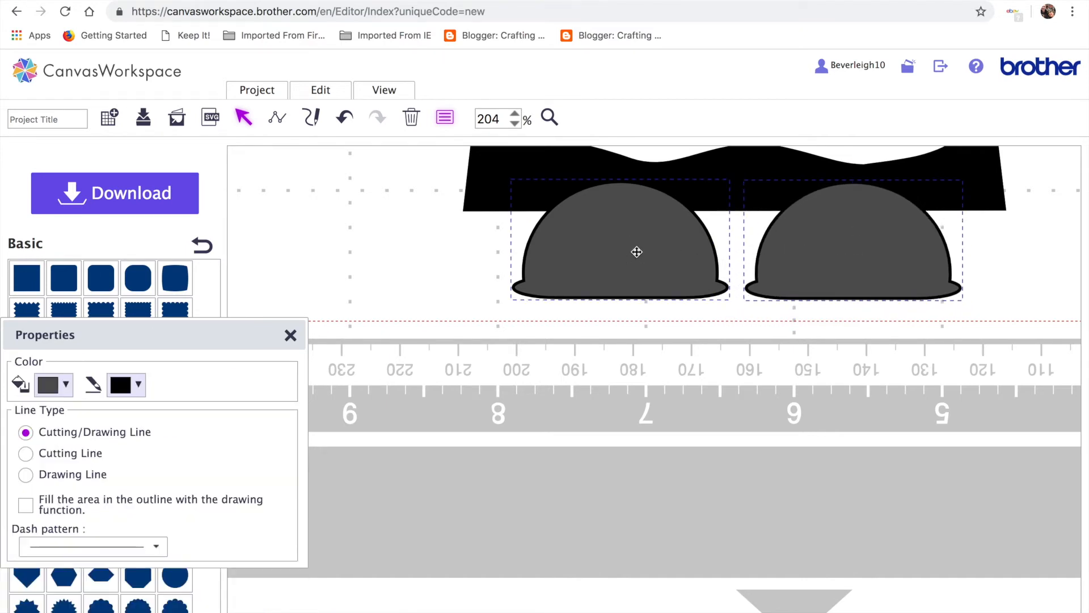
click(321, 92)
click(342, 208)
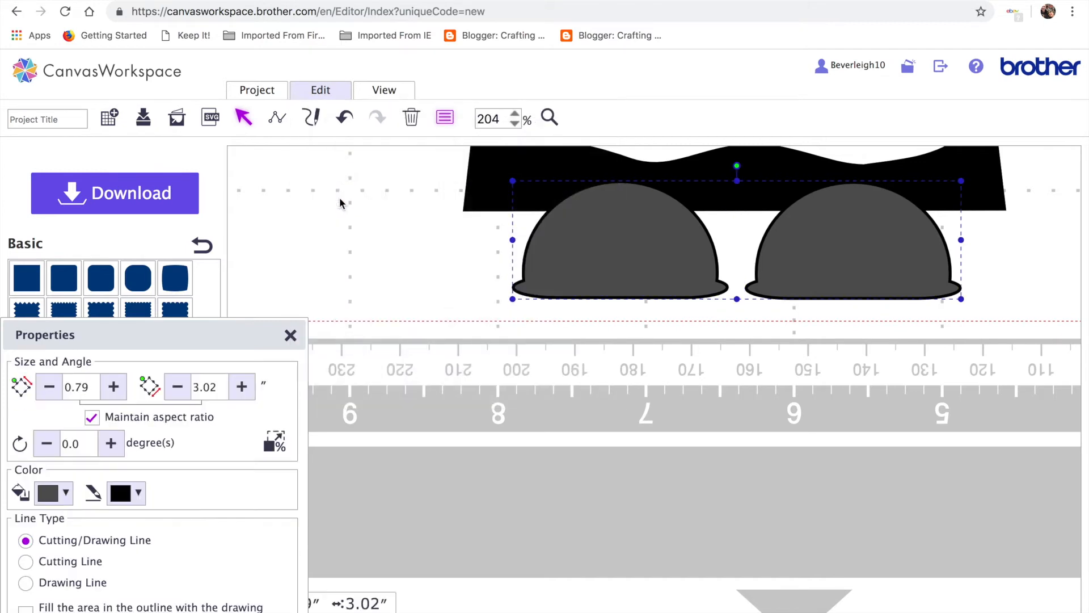
click(318, 90)
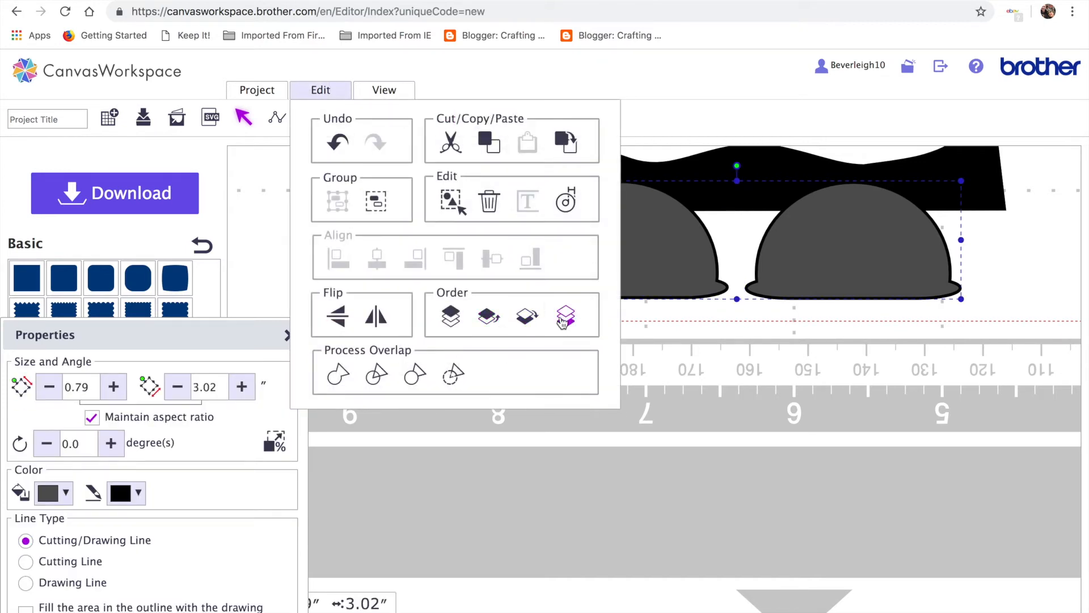
click(565, 317)
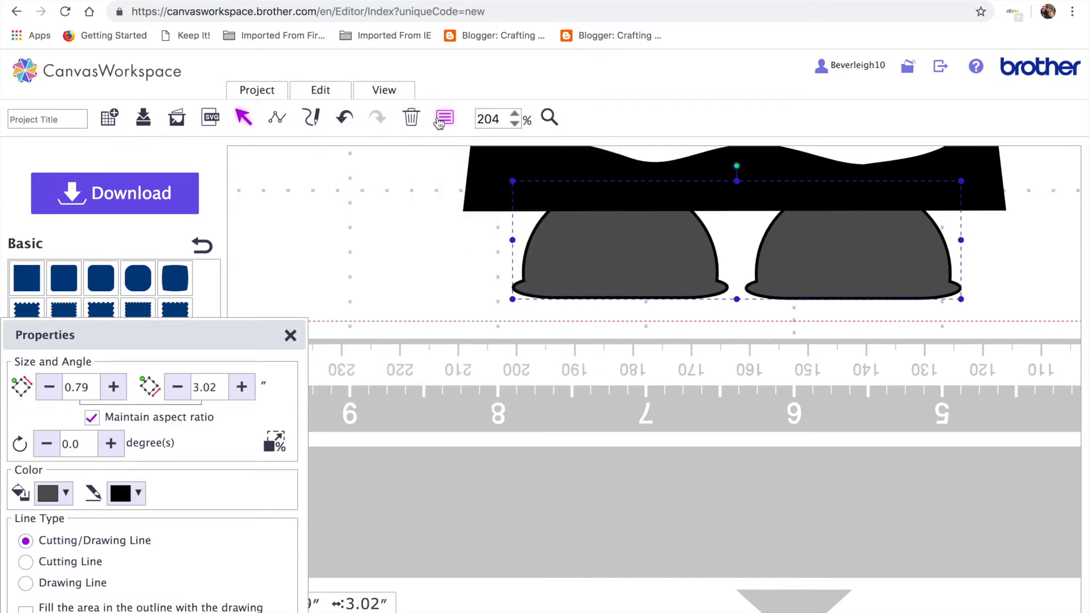
Nudge the grouped shoes slightly upward and sideways so they sit centered beneath the skirt
click(384, 91)
click(409, 139)
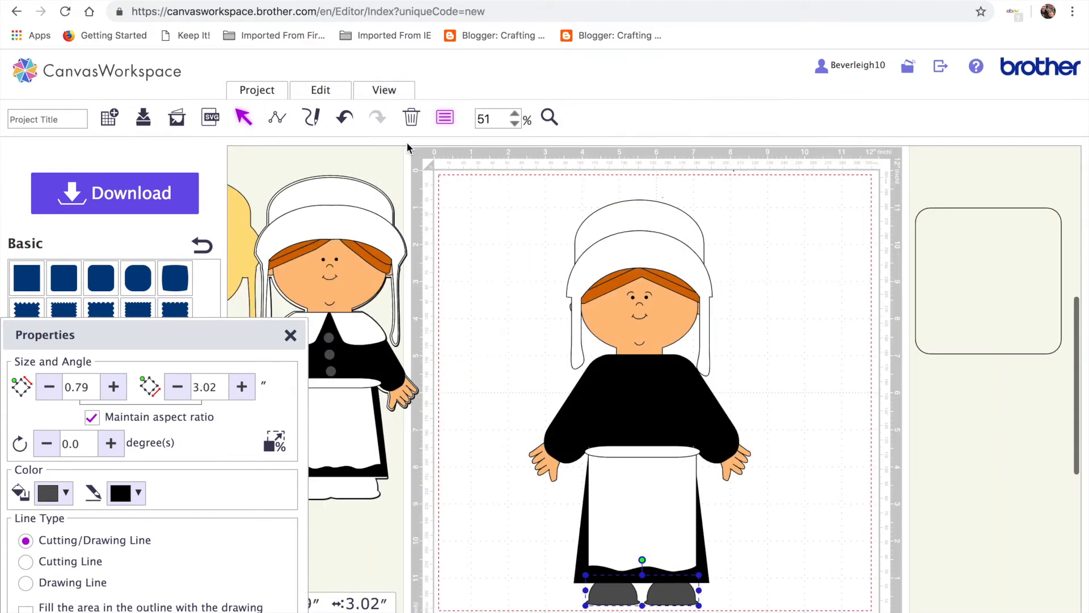
click(745, 604)
click(673, 599)
drag(673, 598, 677, 594)
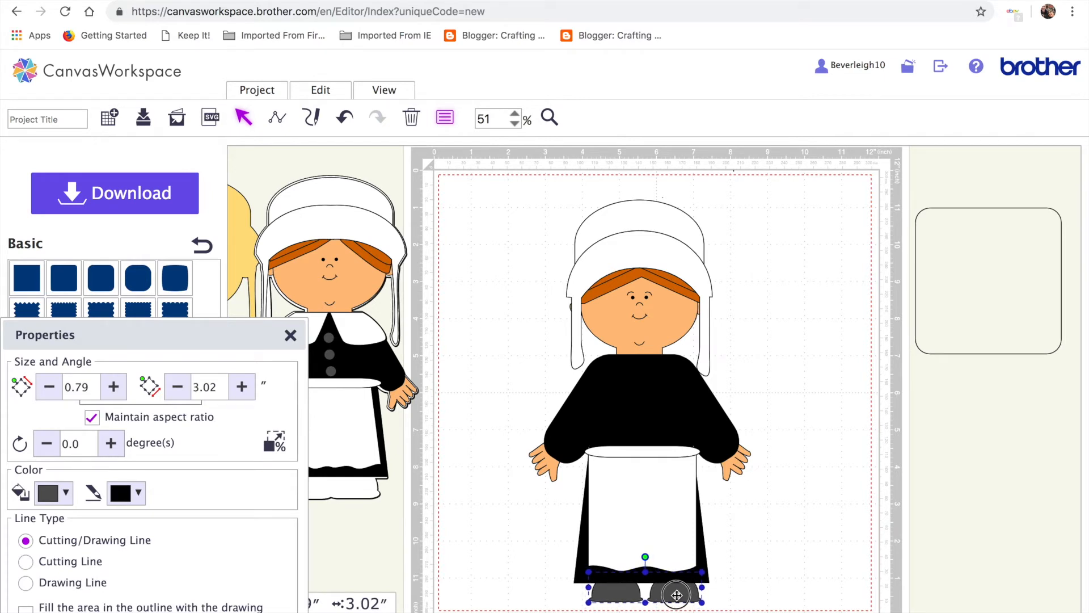
click(834, 561)
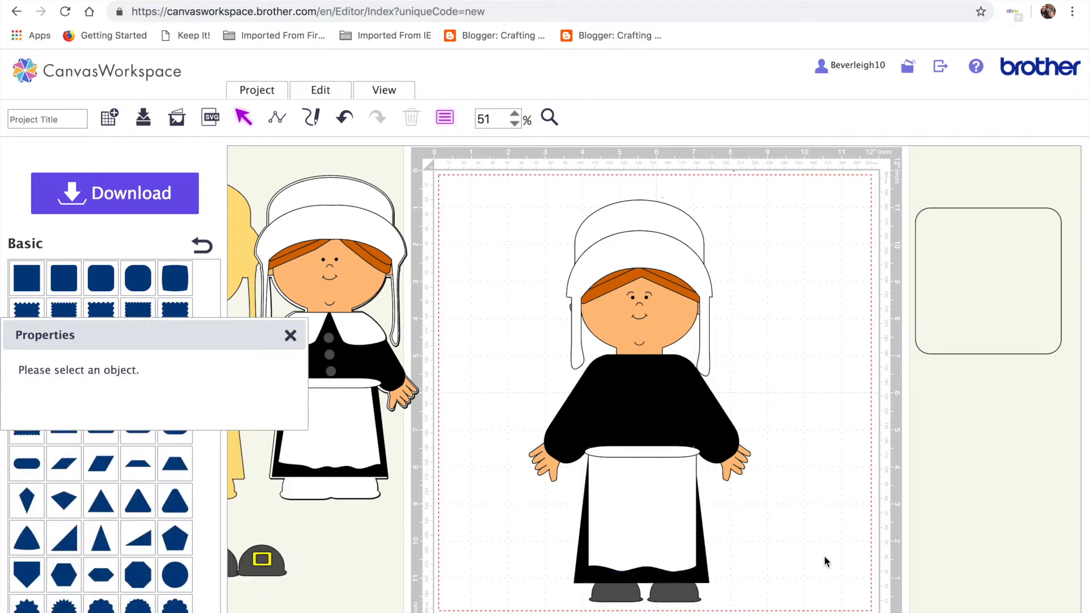
Check the buckled shoes in the reference design and move the yellow square buckle onto the mat beside the skirt
scroll(825, 555, down, 1)
click(266, 521)
click(290, 336)
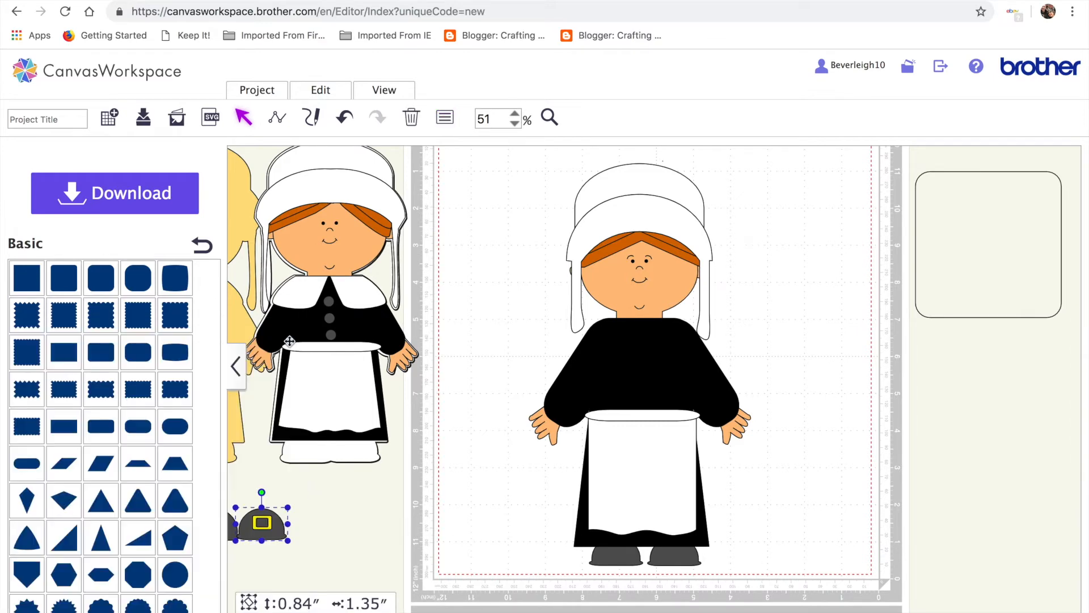
scroll(266, 454, left, 3)
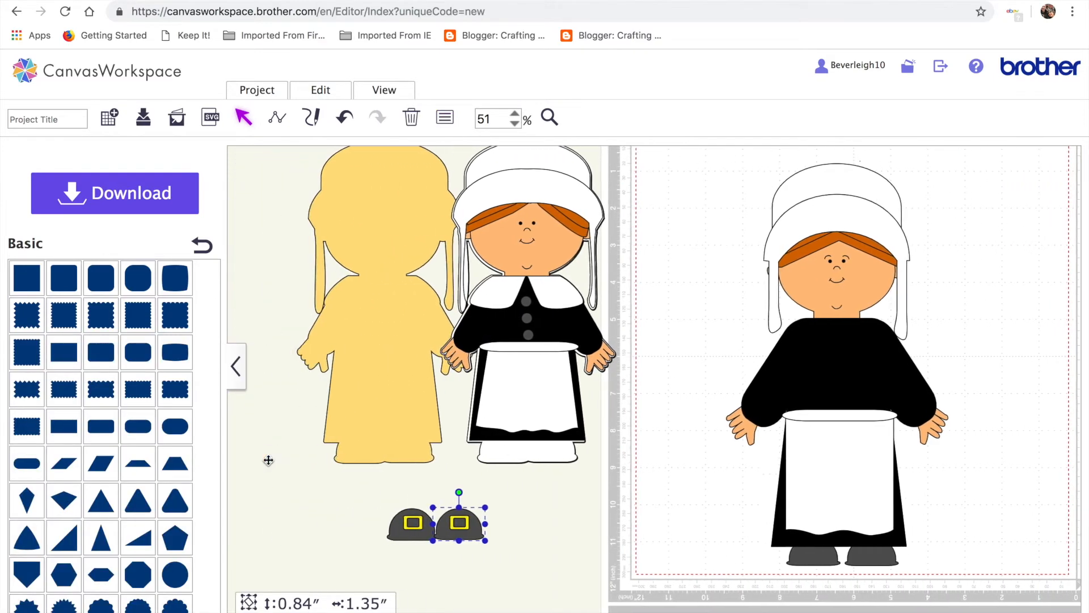
scroll(267, 459, right, 6)
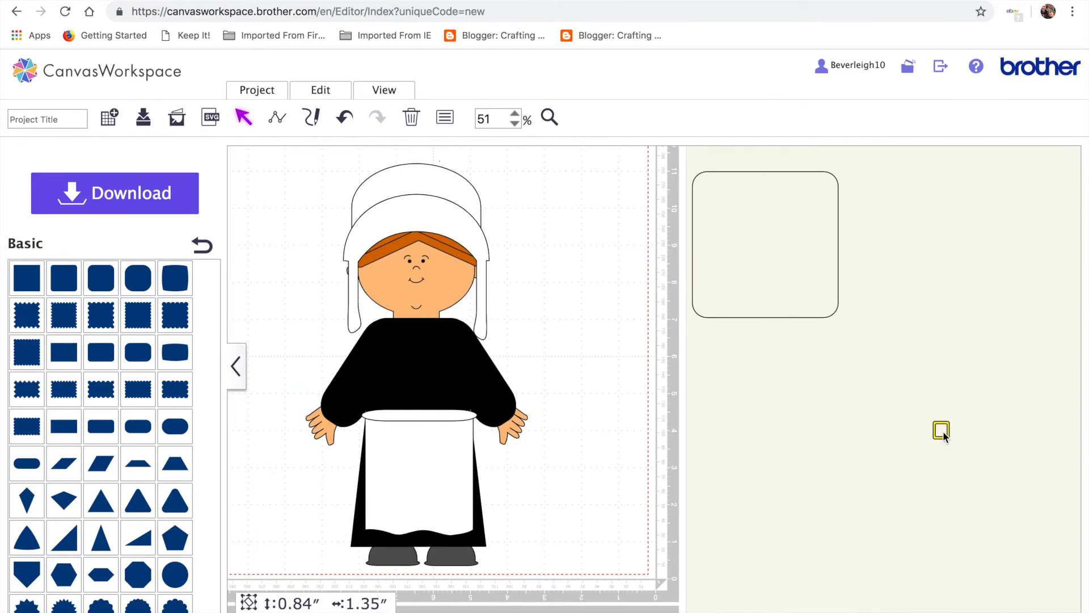
click(941, 430)
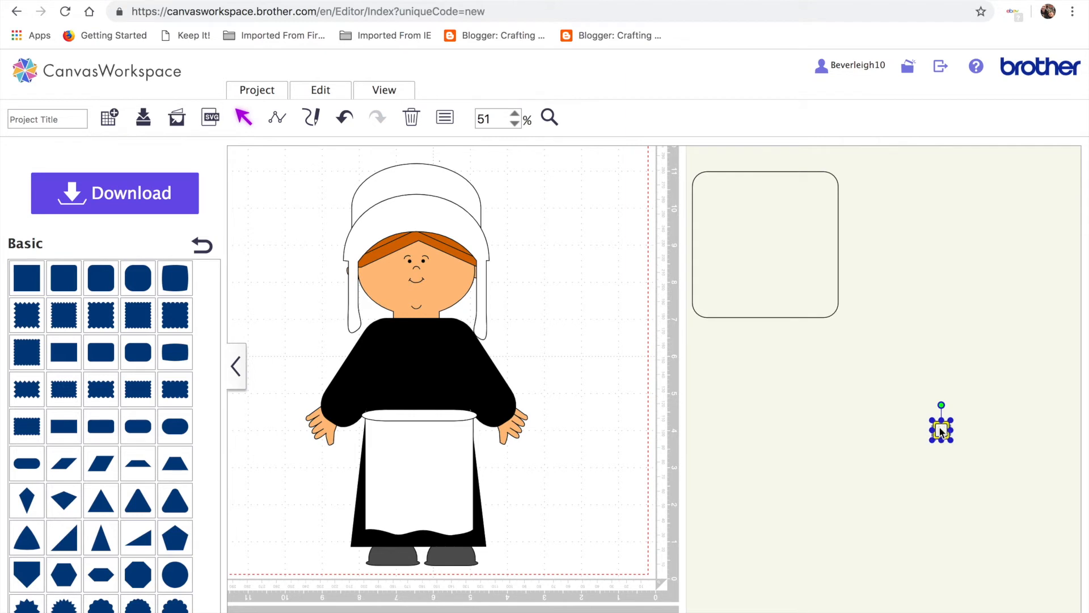
drag(938, 424, 569, 487)
click(589, 489)
Try to place the single yellow buckle on the right shoe and undo the move
drag(556, 479, 449, 538)
click(597, 522)
click(454, 558)
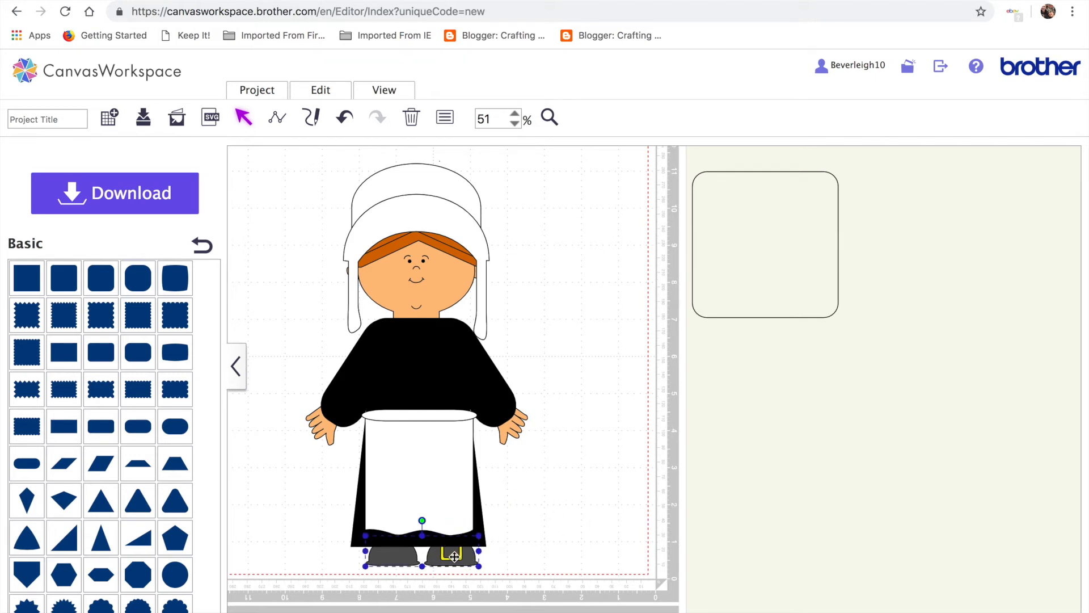
click(345, 117)
Duplicate the yellow buckle beside the skirt and undo the accidental stretching of one buckle
click(552, 476)
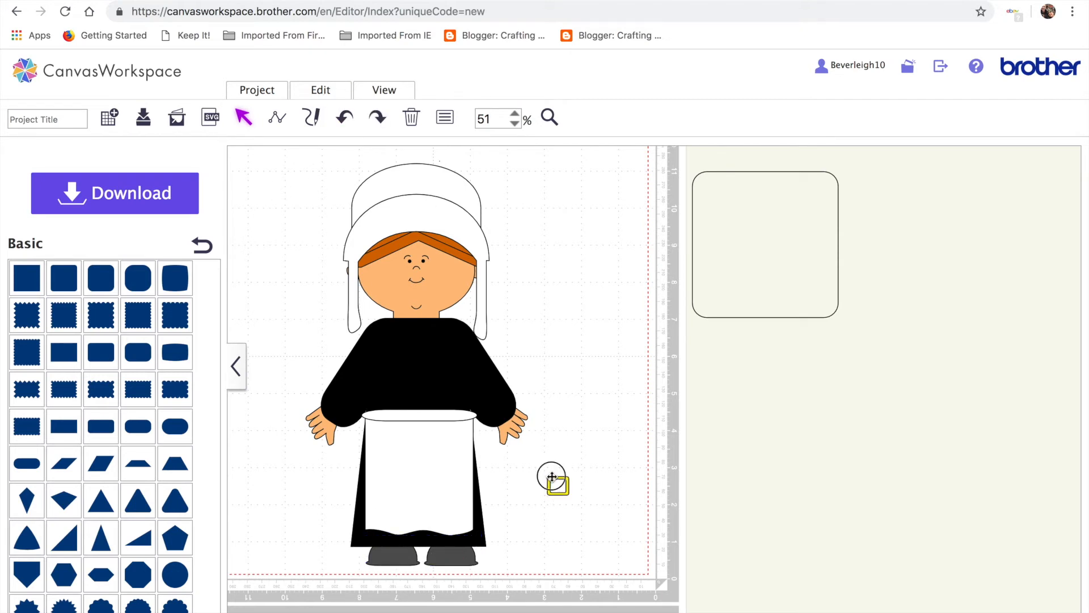
drag(537, 475, 382, 564)
key(ctrl+c)
key(ctrl+v)
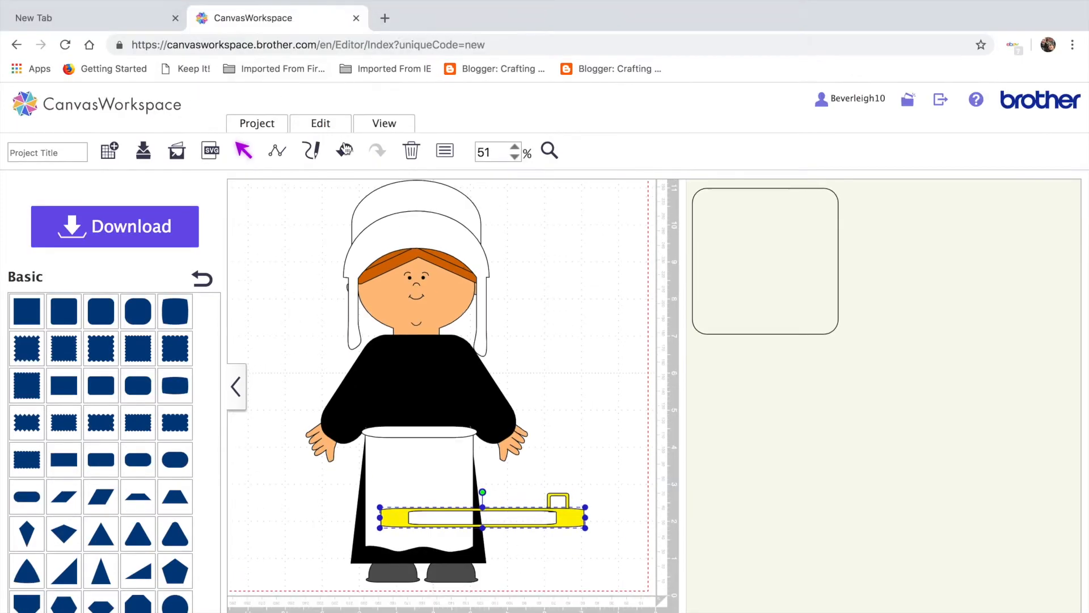
click(345, 119)
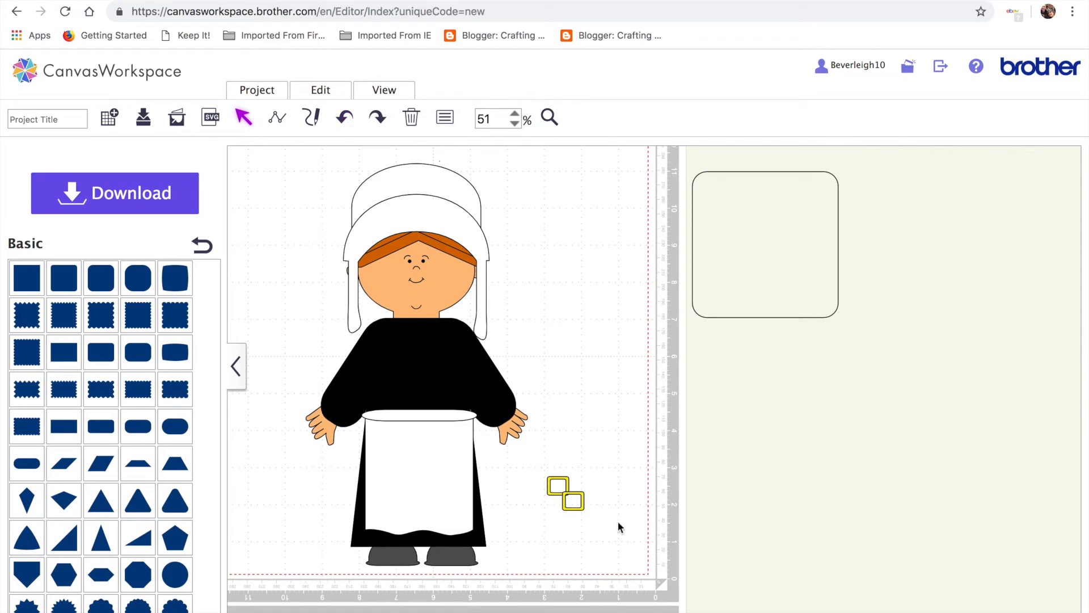
Place one yellow buckle on each of the two gray shoes, centered at the skirt's hem
drag(583, 504, 402, 554)
drag(558, 493, 452, 558)
click(388, 554)
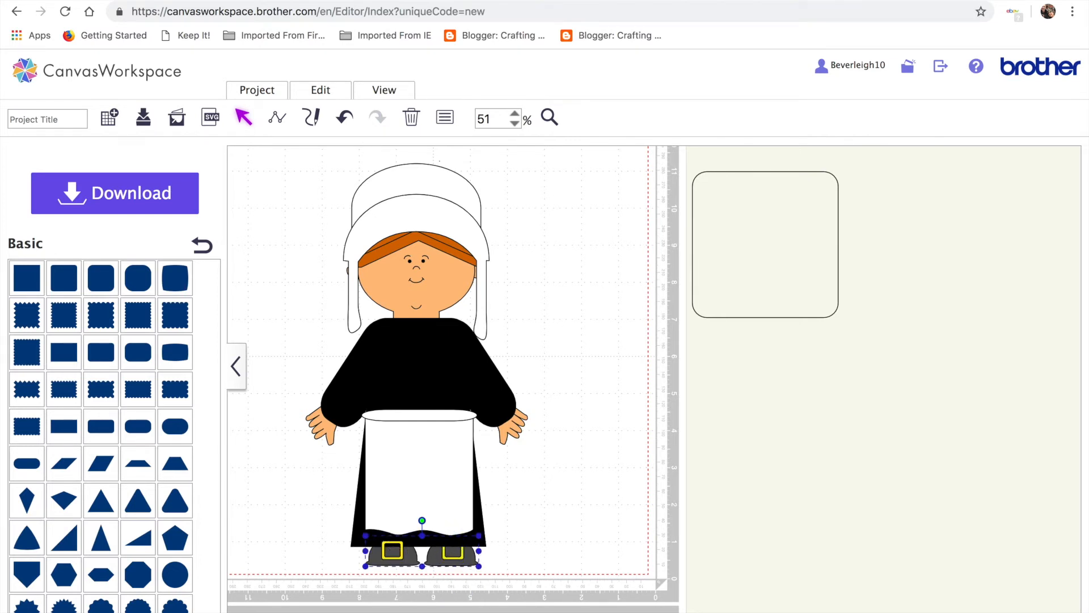
Try to change the stacking order of the left shoe's buckle so it sits behind the skirt's hem
click(549, 115)
click(403, 544)
scroll(403, 544, down, 3)
scroll(386, 510, up, 1)
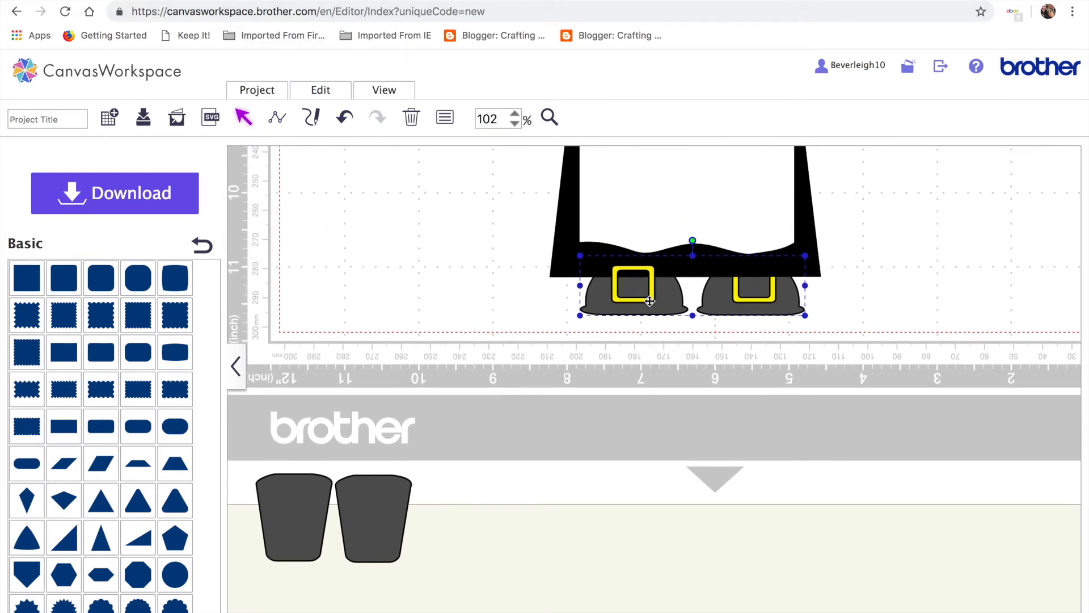
click(489, 293)
click(653, 273)
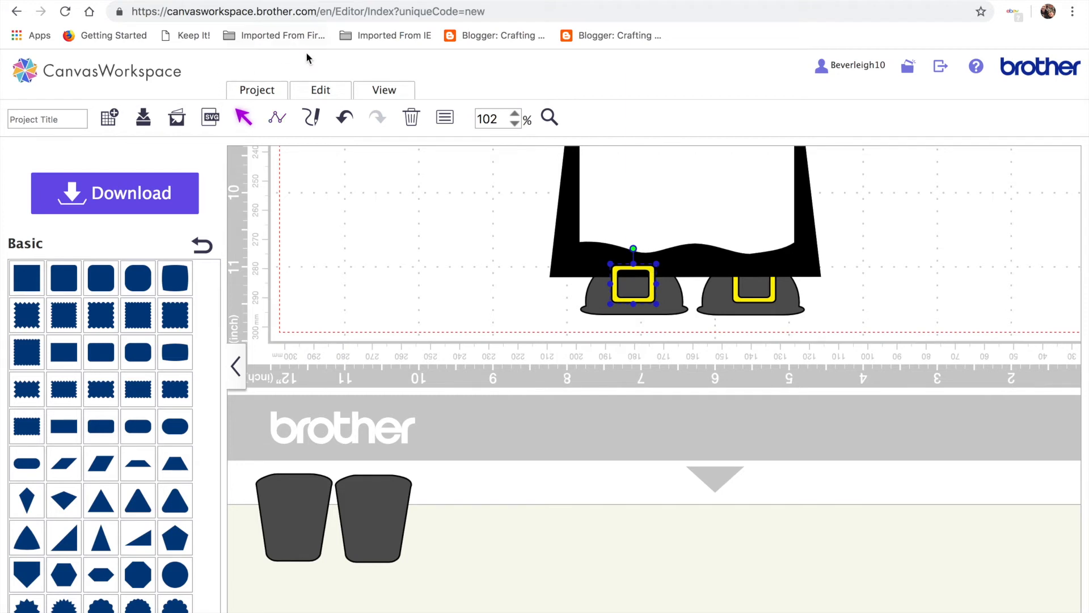
click(318, 88)
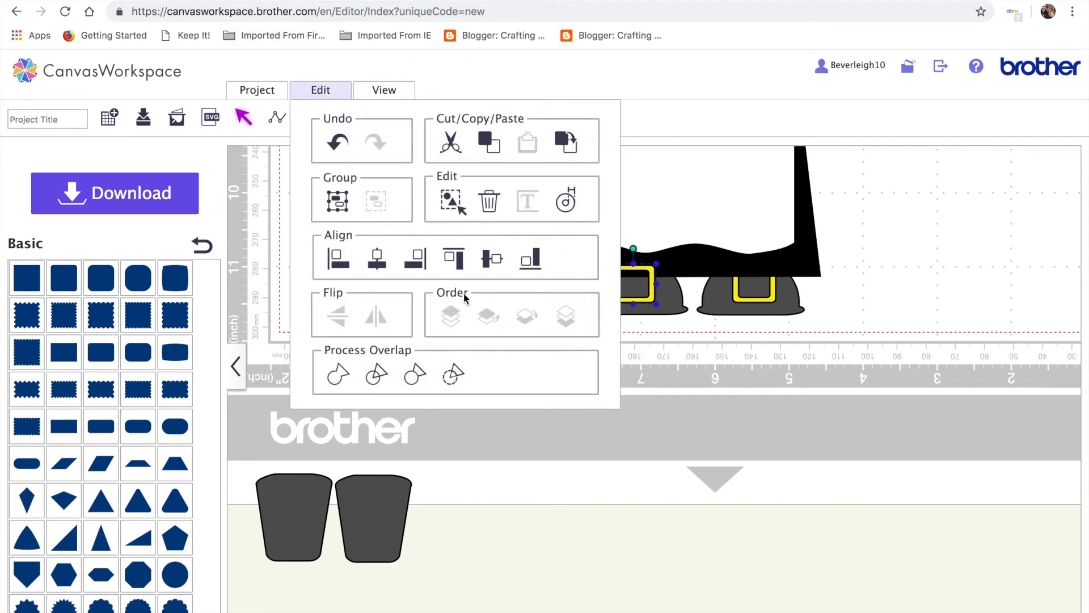
click(866, 278)
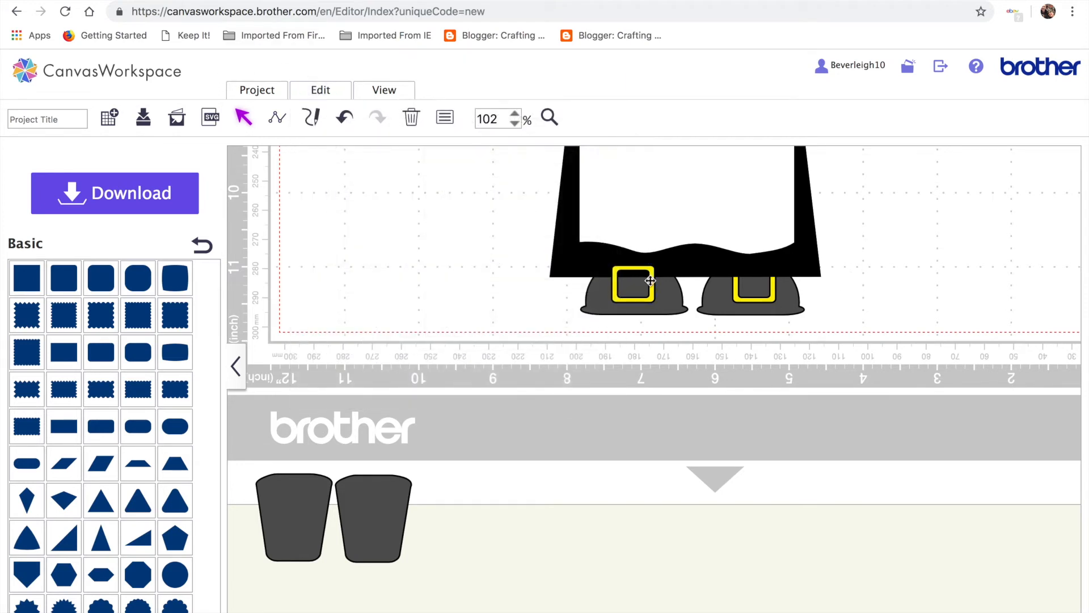
Title the project GIRL and save it
click(75, 121)
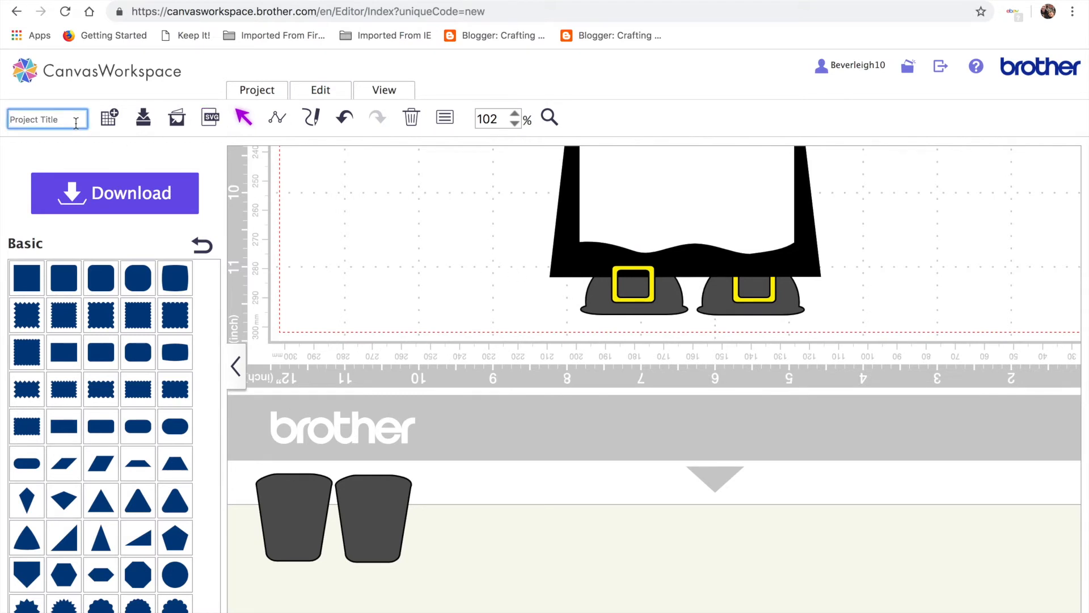
text(GIRL)
key(Return)
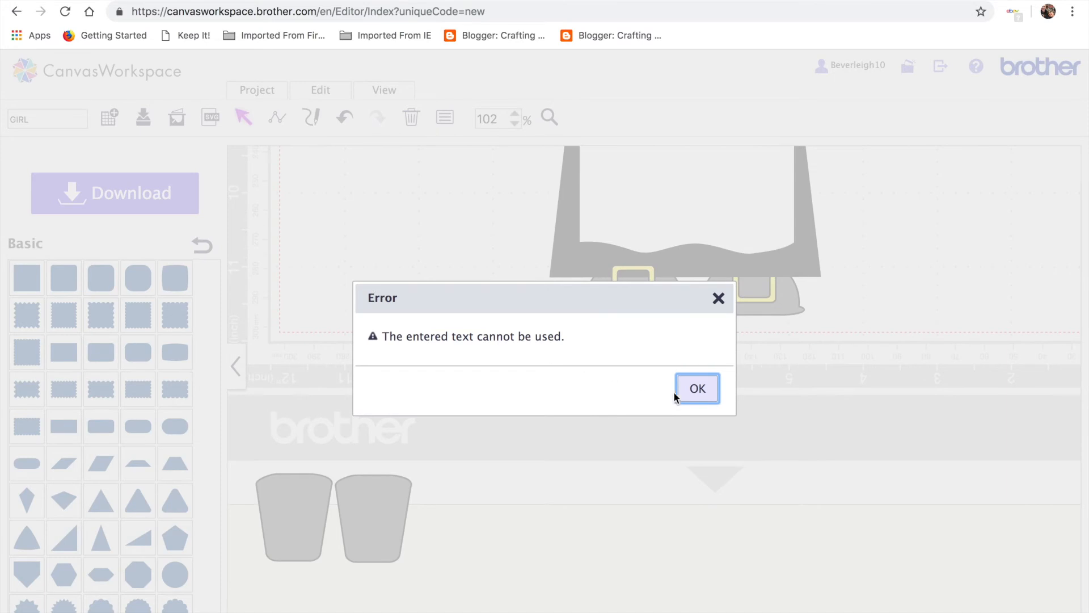
click(698, 389)
click(146, 118)
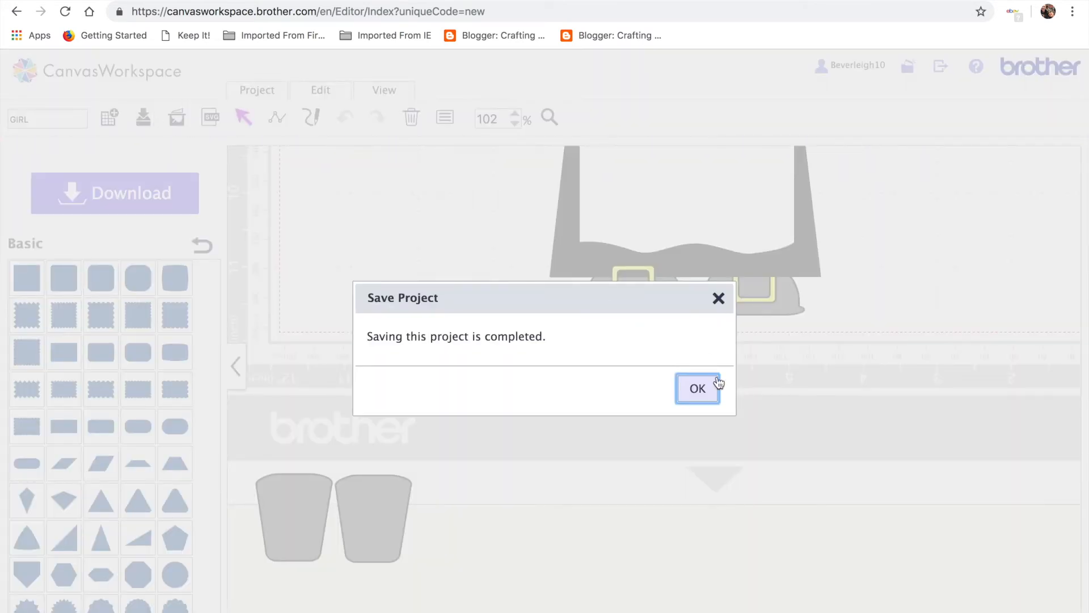
click(697, 389)
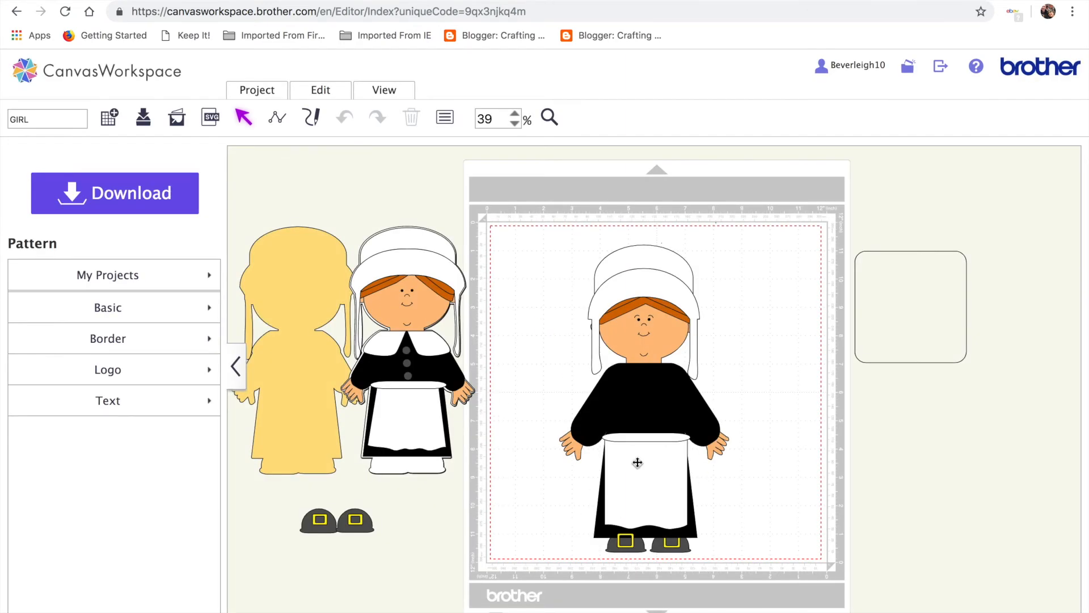
Send the left shoe's yellow buckle backward one level so its upper edge is behind the skirt's hem
click(626, 541)
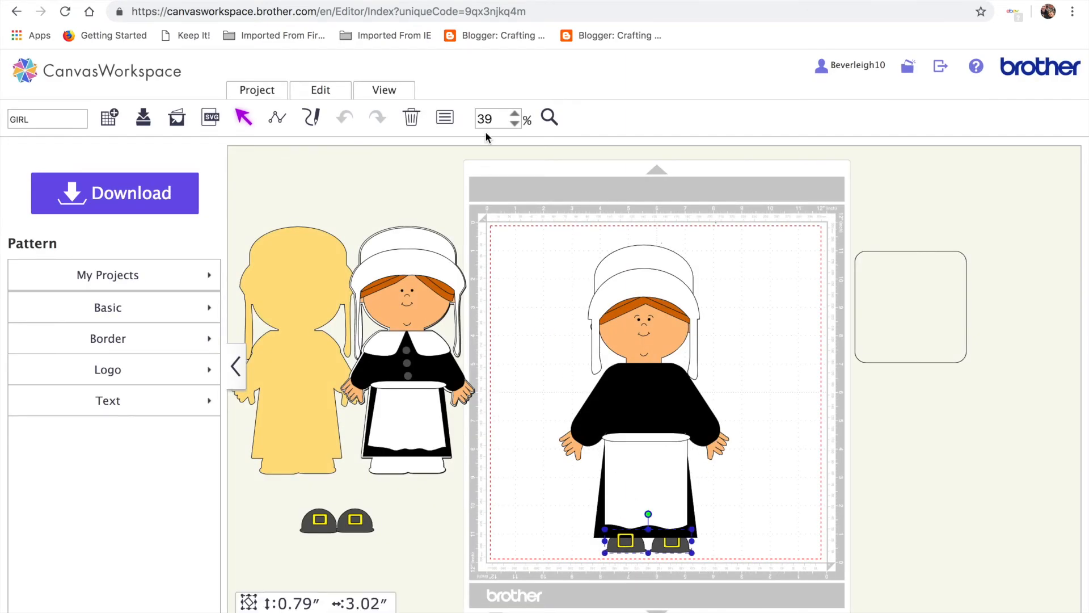
click(549, 117)
click(665, 540)
click(617, 400)
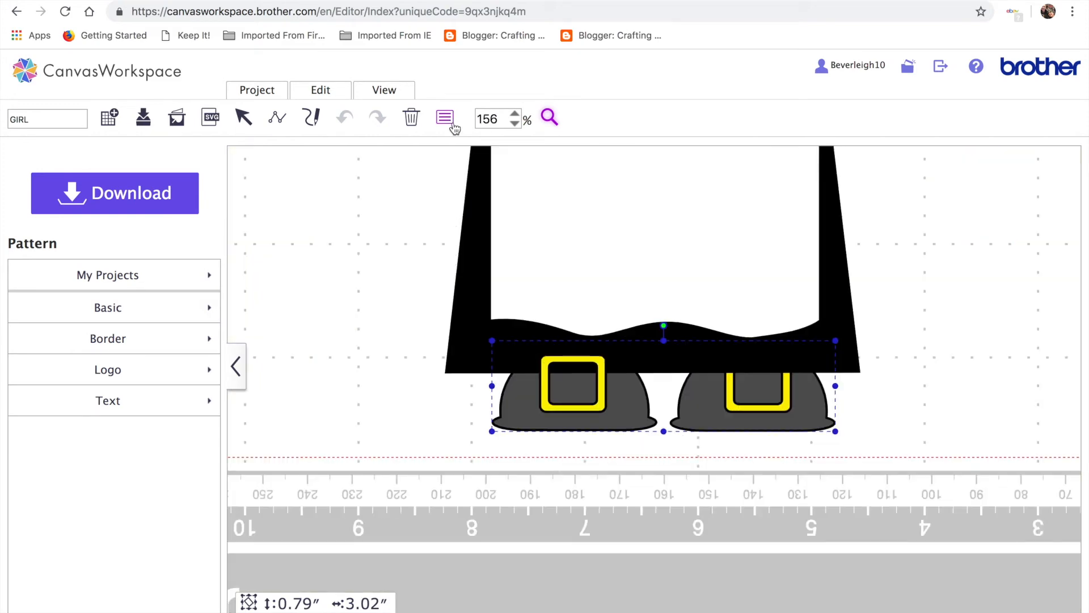
click(244, 117)
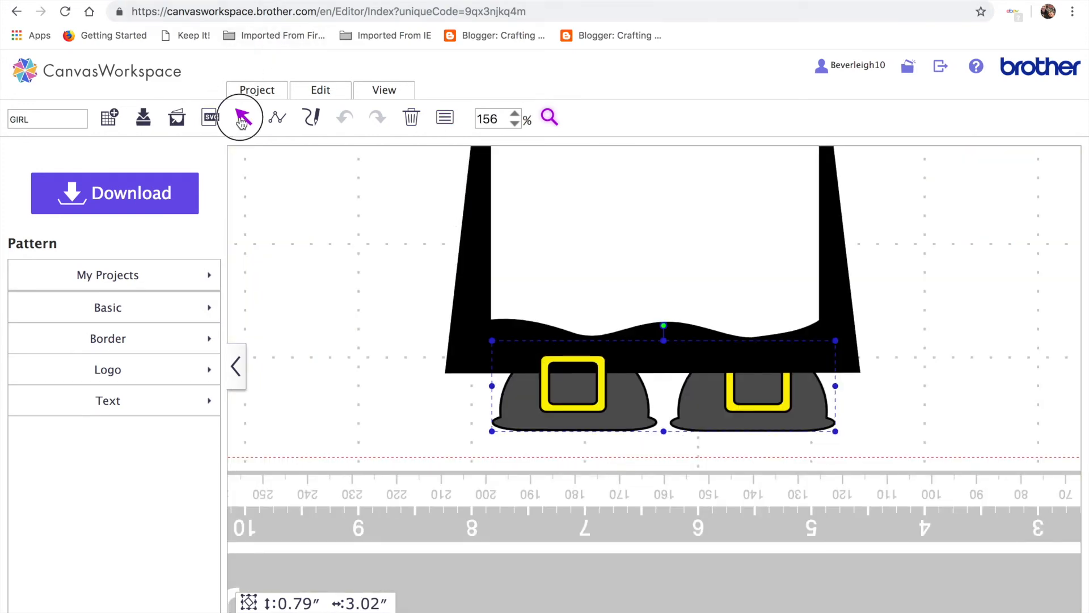
click(598, 406)
click(321, 90)
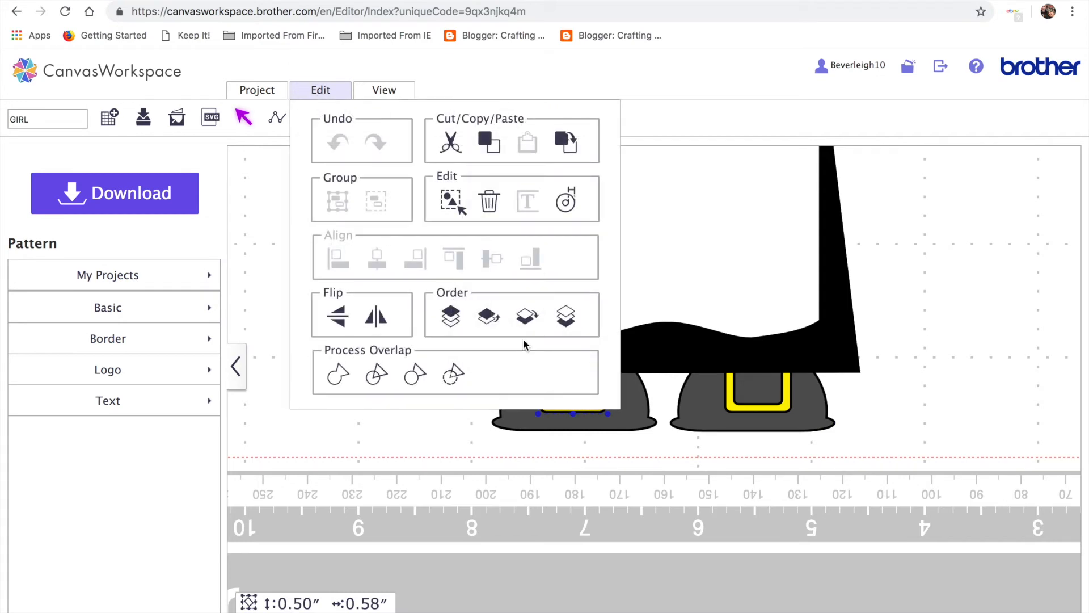
click(529, 316)
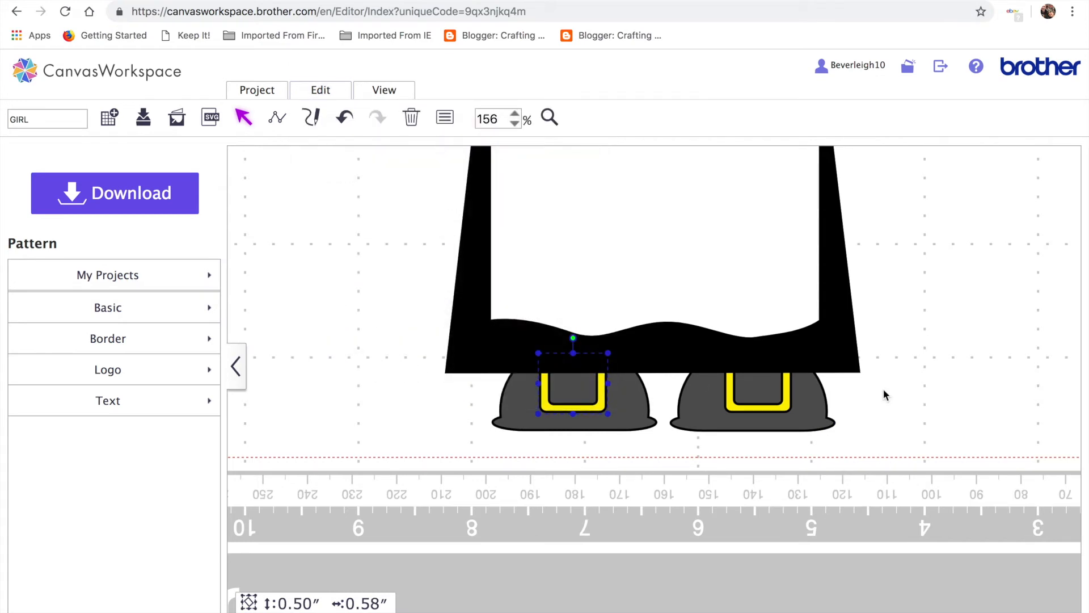
click(883, 389)
Add a basic circle to the mat and shrink it to about 0.40 inches for a dress button
scroll(884, 389, up, 5)
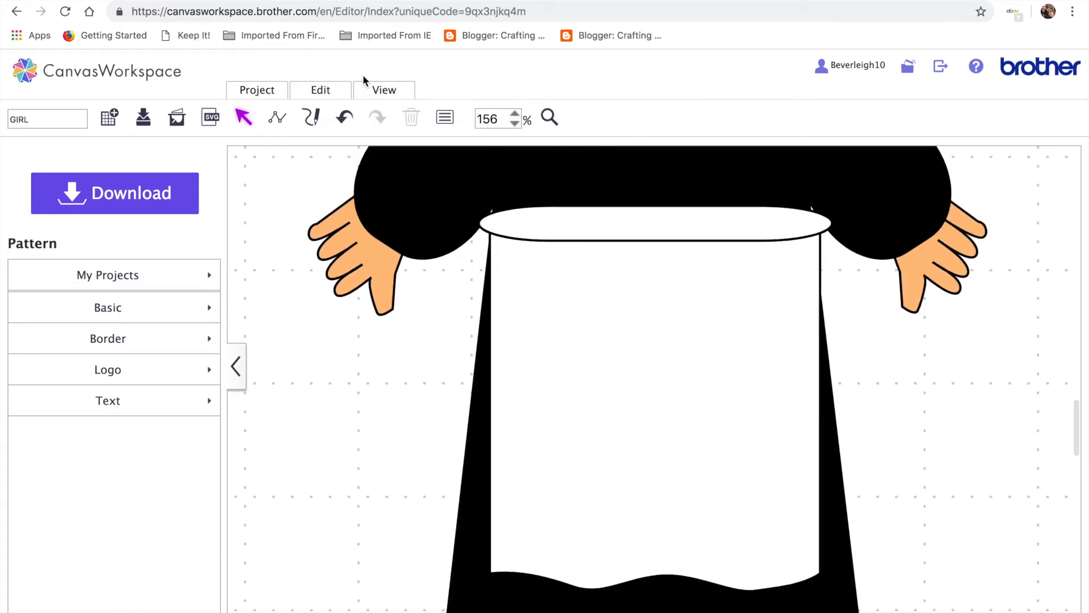
click(383, 89)
click(415, 141)
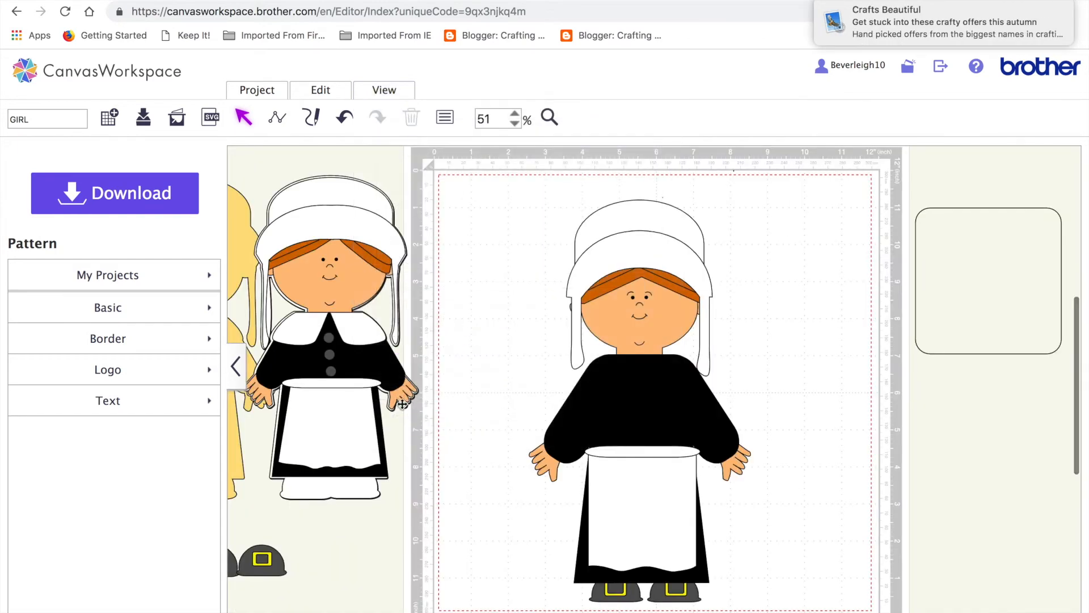
click(142, 278)
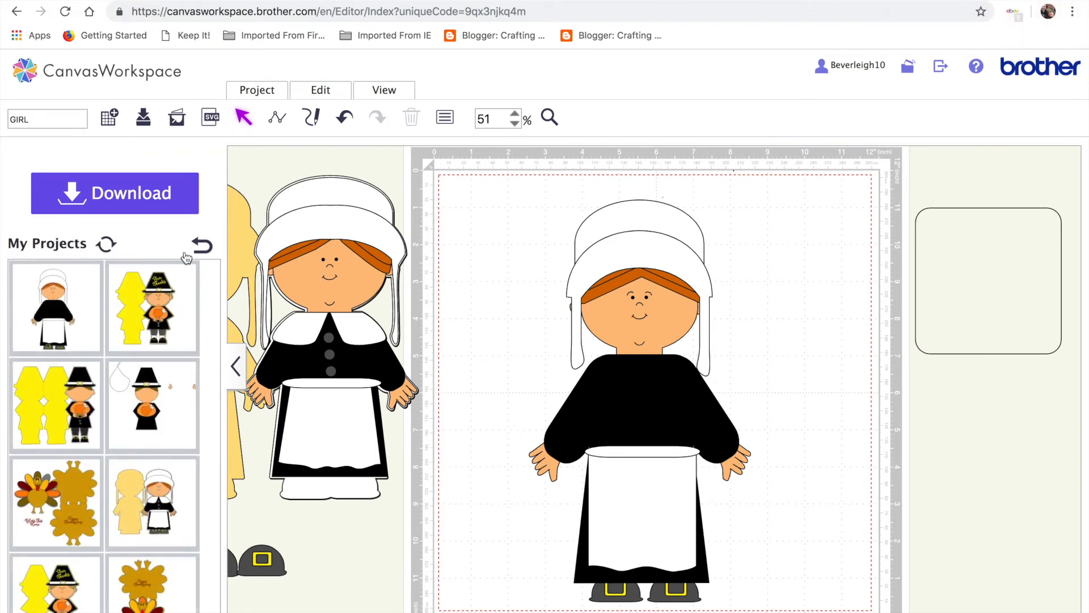
click(196, 247)
click(131, 317)
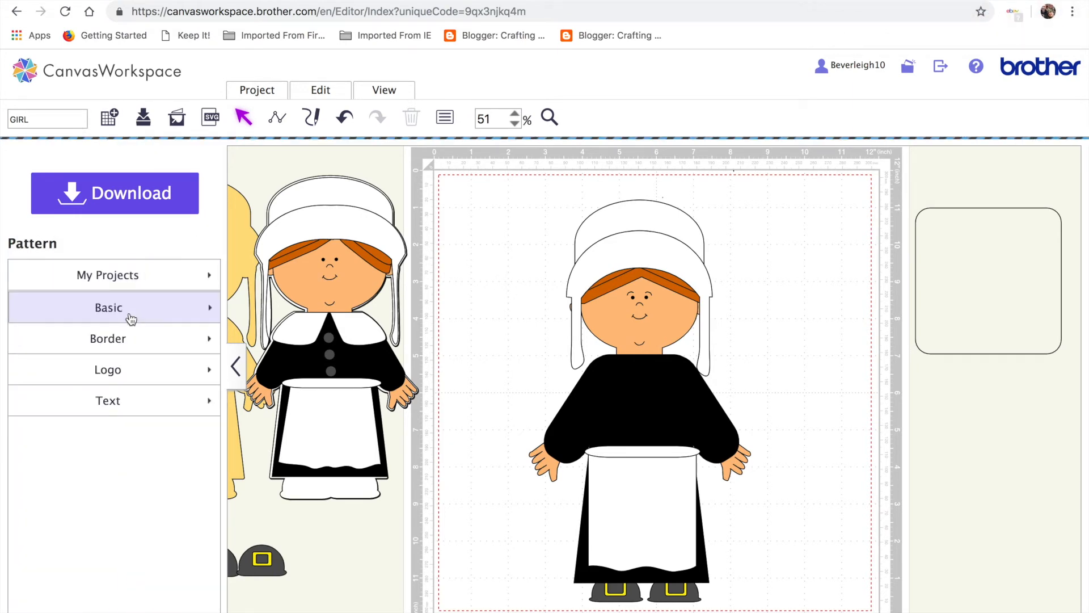
scroll(131, 316, down, 1)
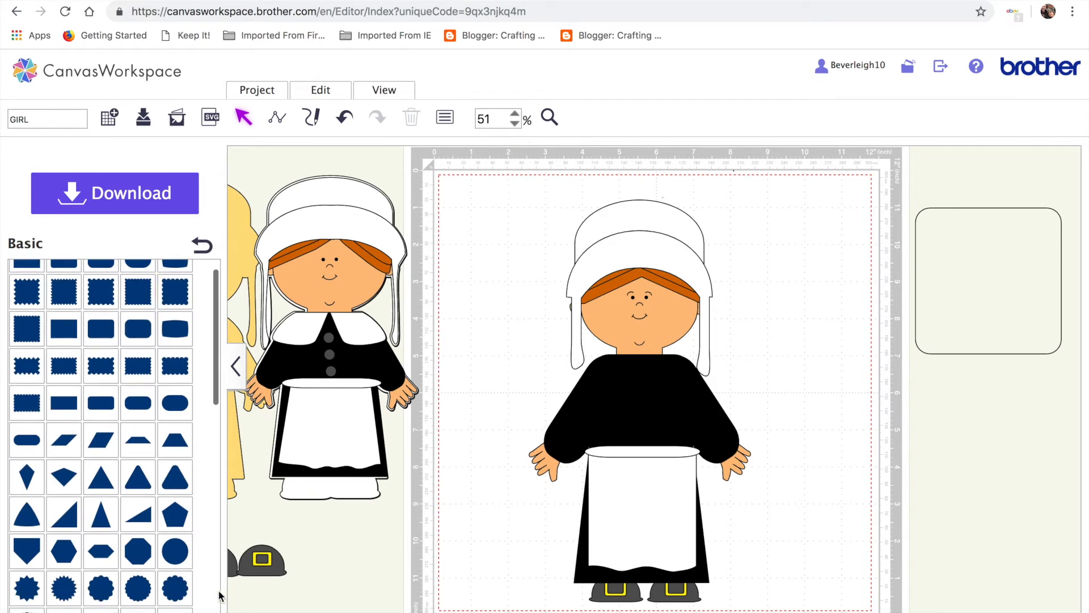
click(184, 556)
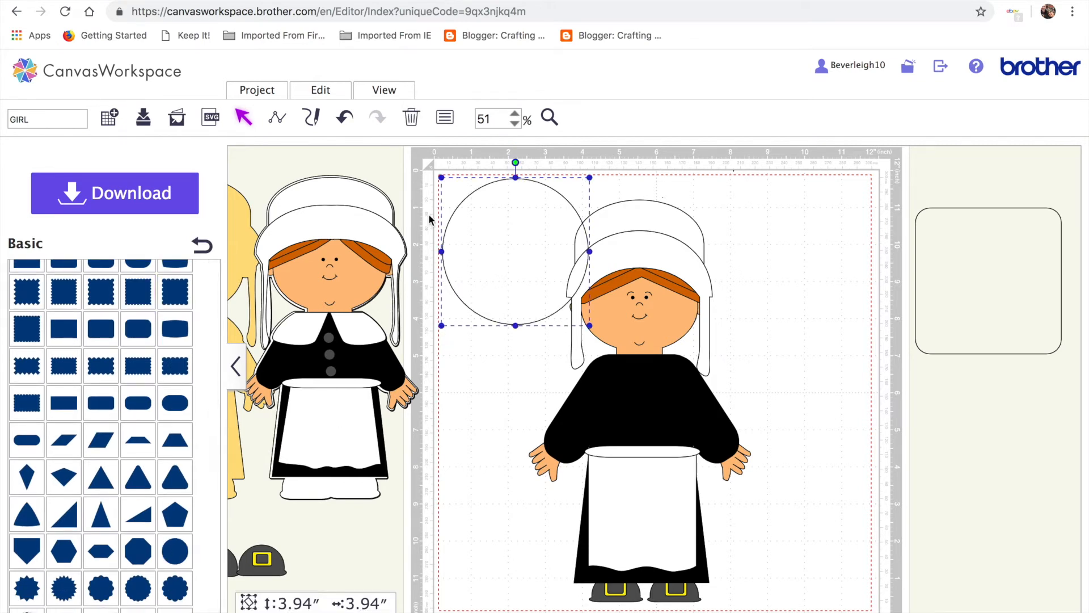
drag(440, 176, 572, 272)
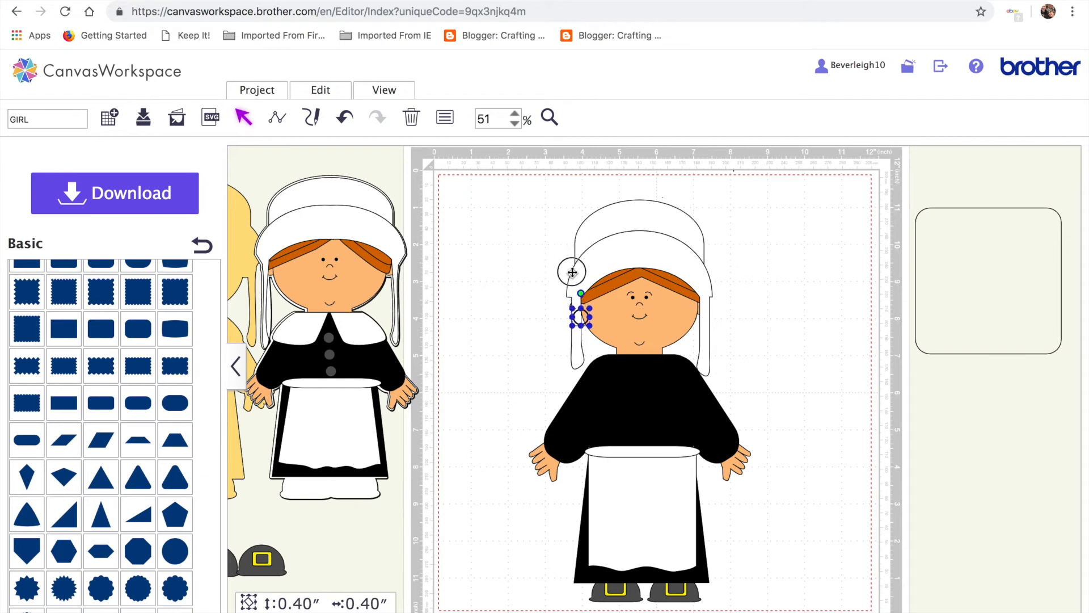
Make two copies of the small circle and fill all three circles with gray
key(super+v)
key(super+v)
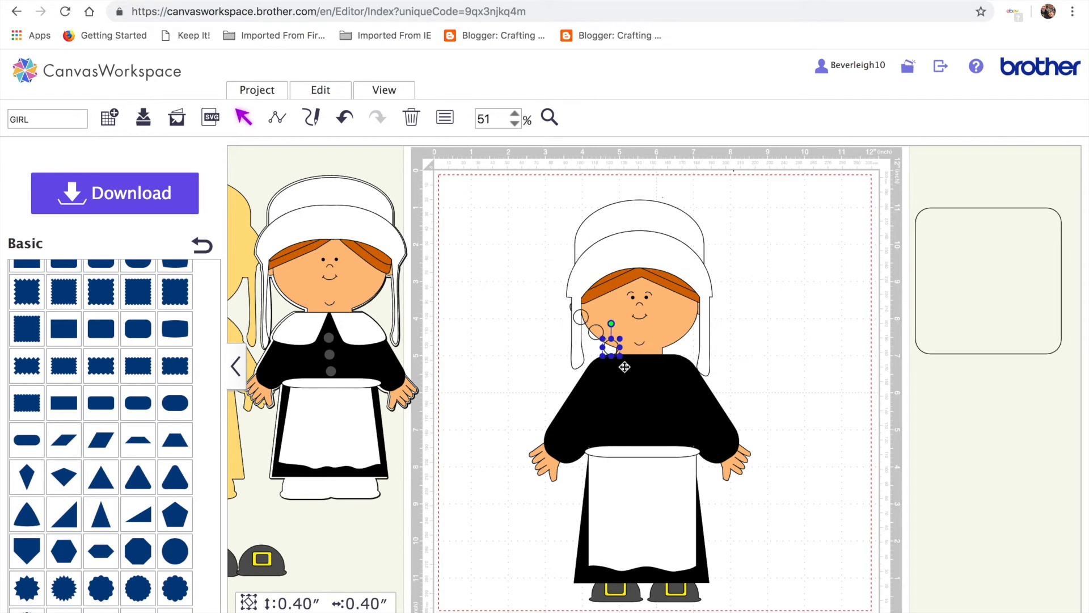
shift+click(582, 317)
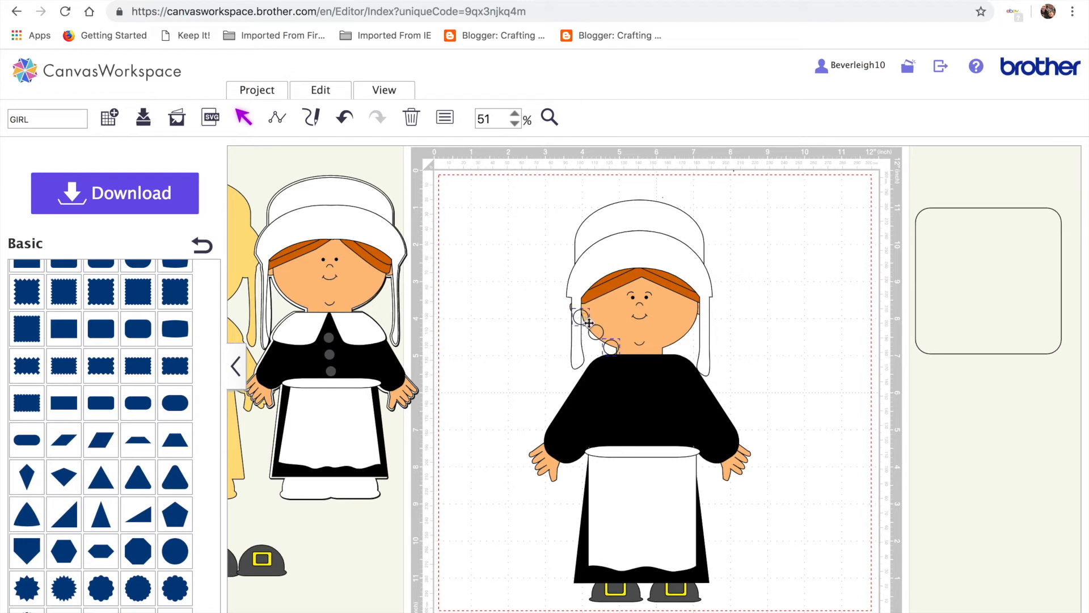
click(445, 119)
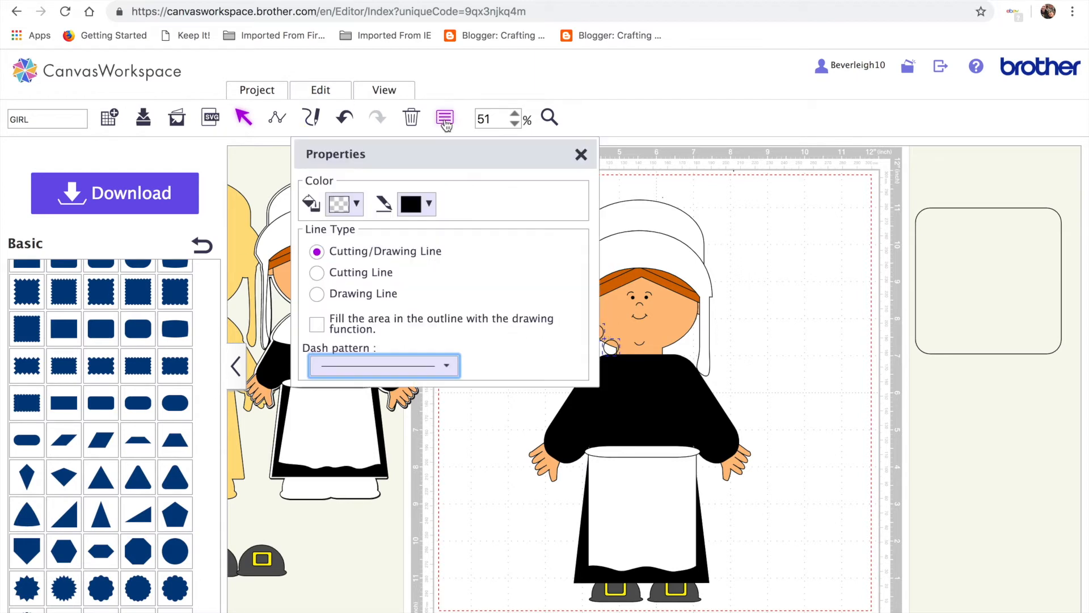
click(356, 204)
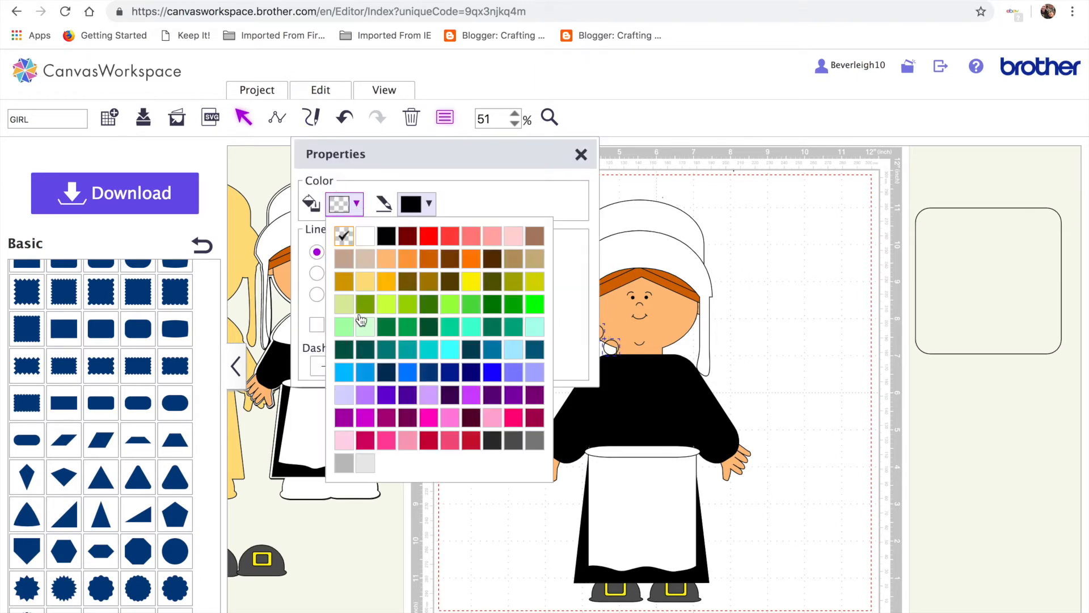
click(534, 443)
click(870, 390)
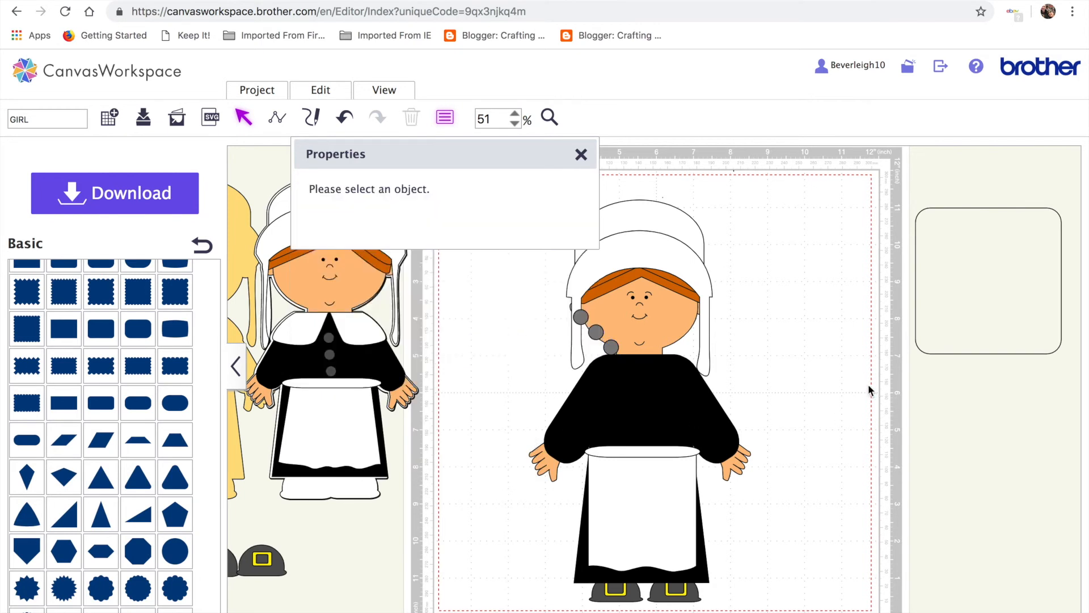
Place the three gray circles in a vertical row down the front of the black bodice as buttons
drag(610, 345, 657, 432)
click(817, 464)
drag(596, 332, 639, 408)
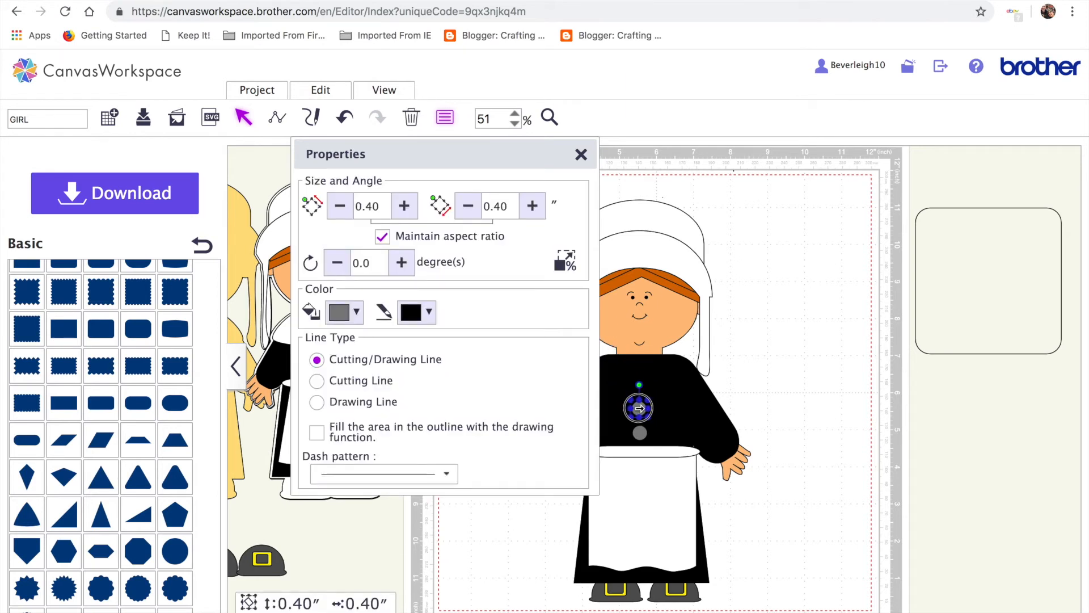
click(725, 333)
drag(582, 317, 636, 386)
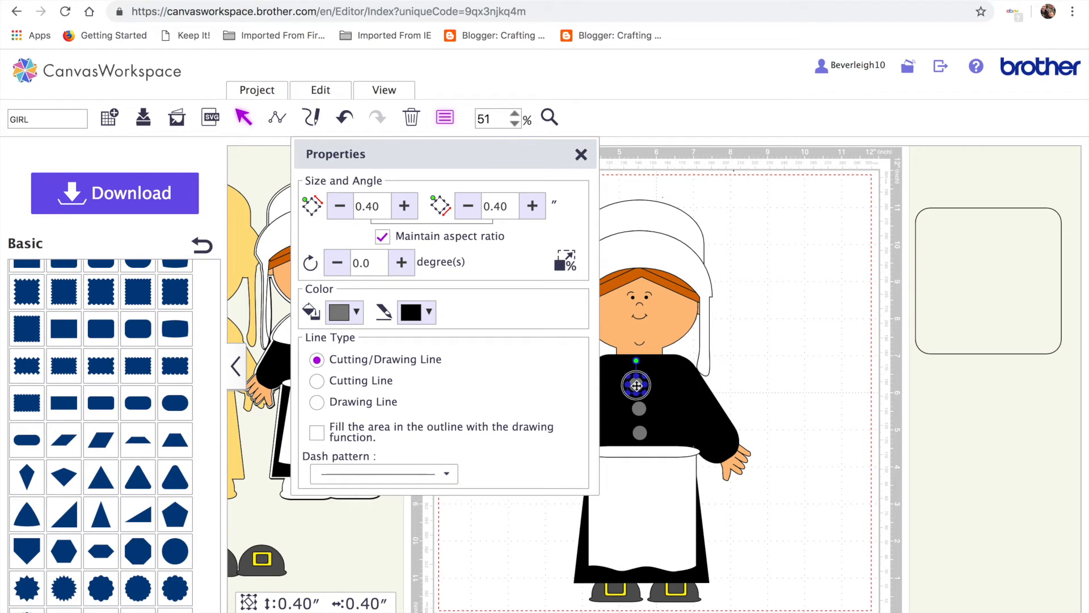
click(766, 418)
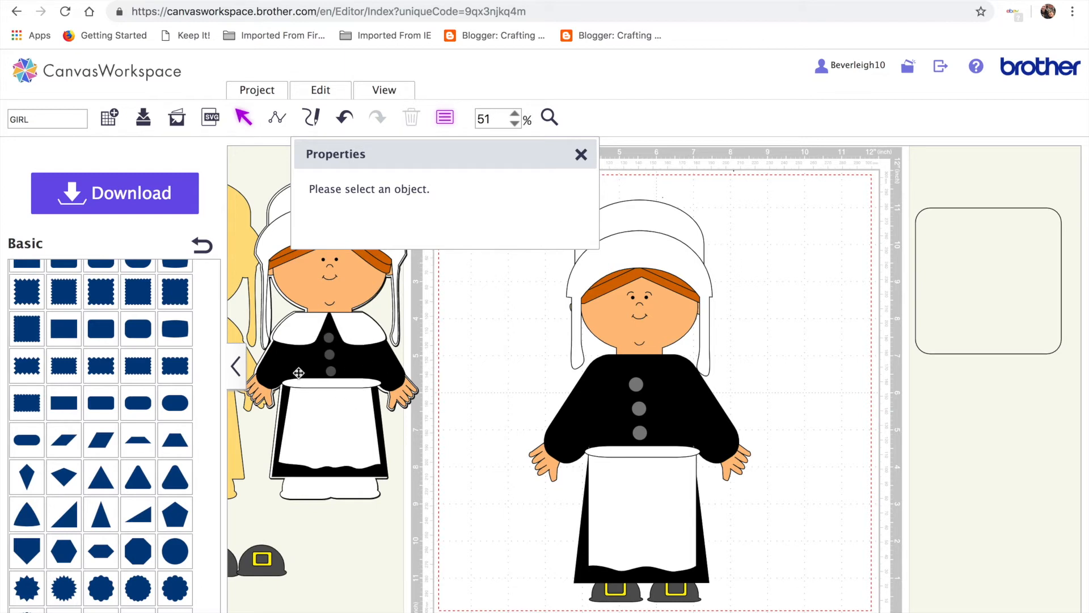
Add a basic rounded square beside the bonnet and flatten it to about 1.73 by 3.94 inches for the collar
scroll(93, 451, up, 1)
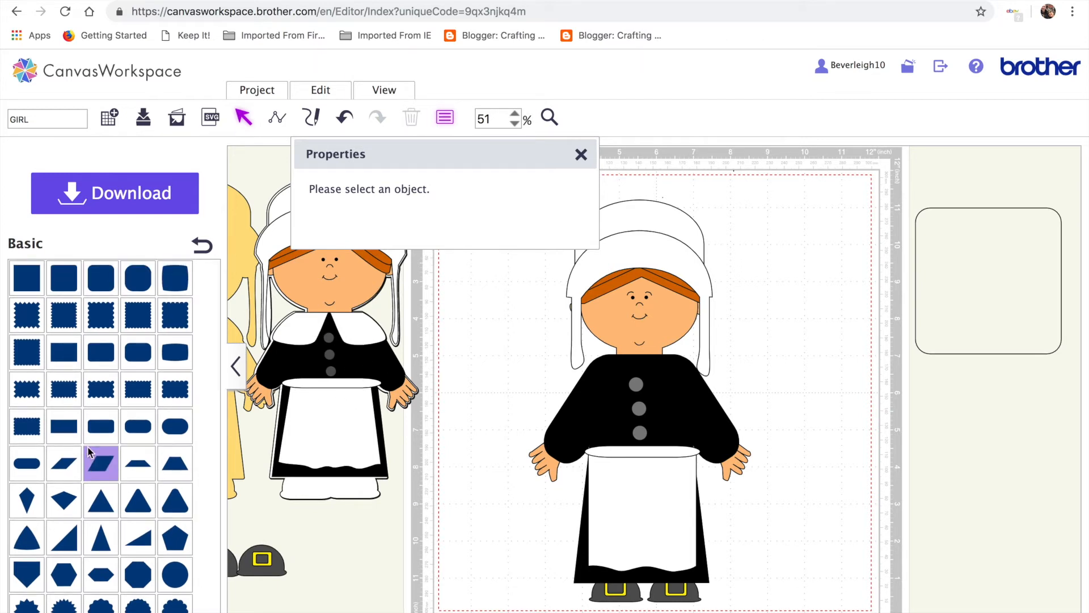
drag(139, 271, 752, 203)
drag(796, 337, 795, 255)
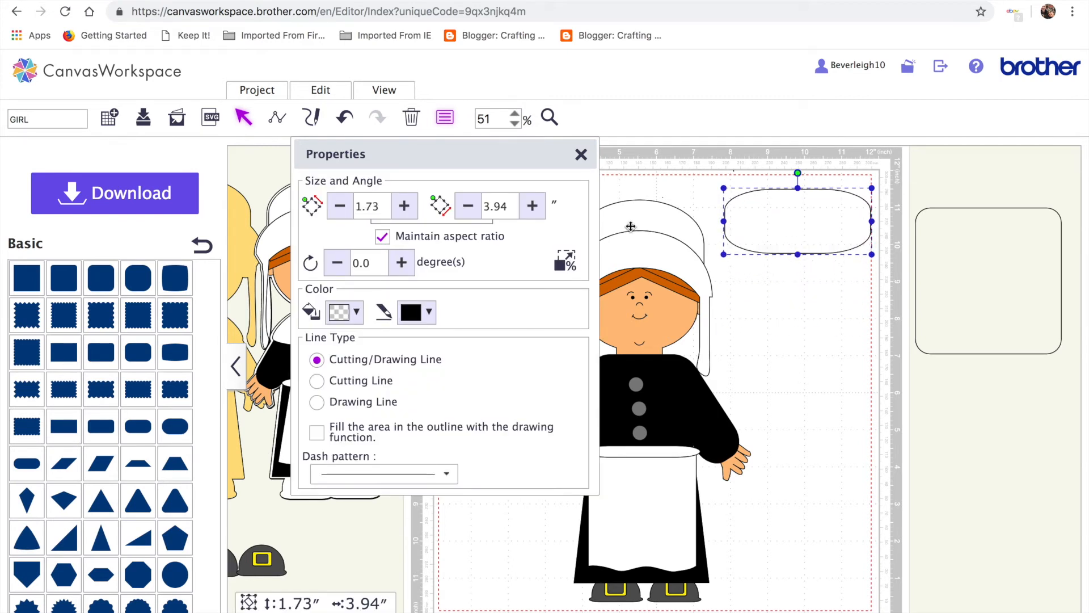
click(580, 155)
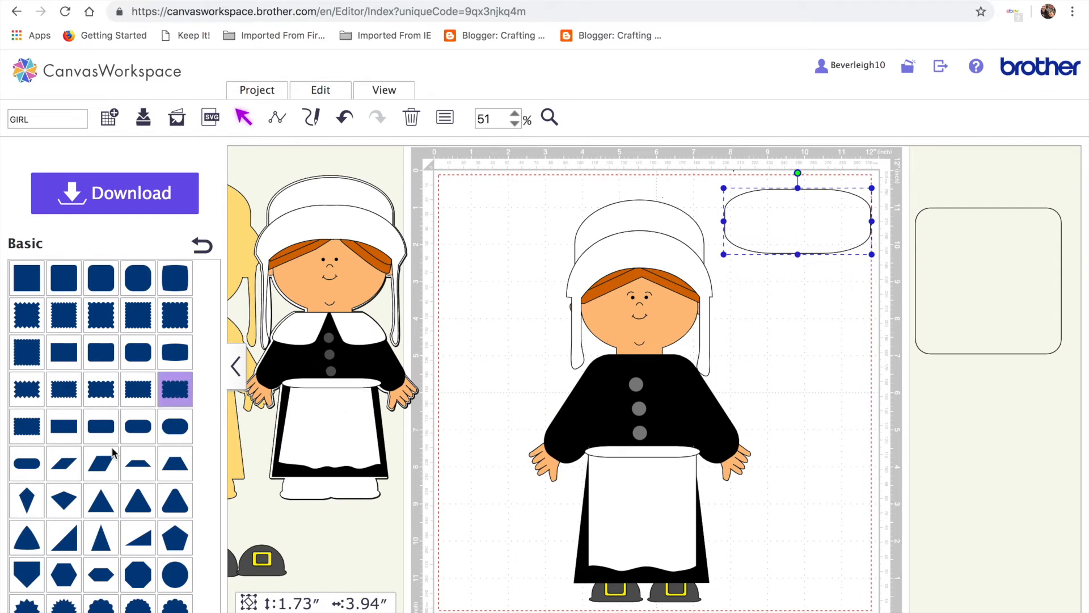
Add a rounded triangle, make it narrower, and place it over the middle of the flattened collar shape
drag(136, 512, 802, 262)
drag(727, 253, 780, 253)
drag(829, 294, 802, 294)
drag(705, 157, 862, 264)
click(792, 213)
shift+click(859, 218)
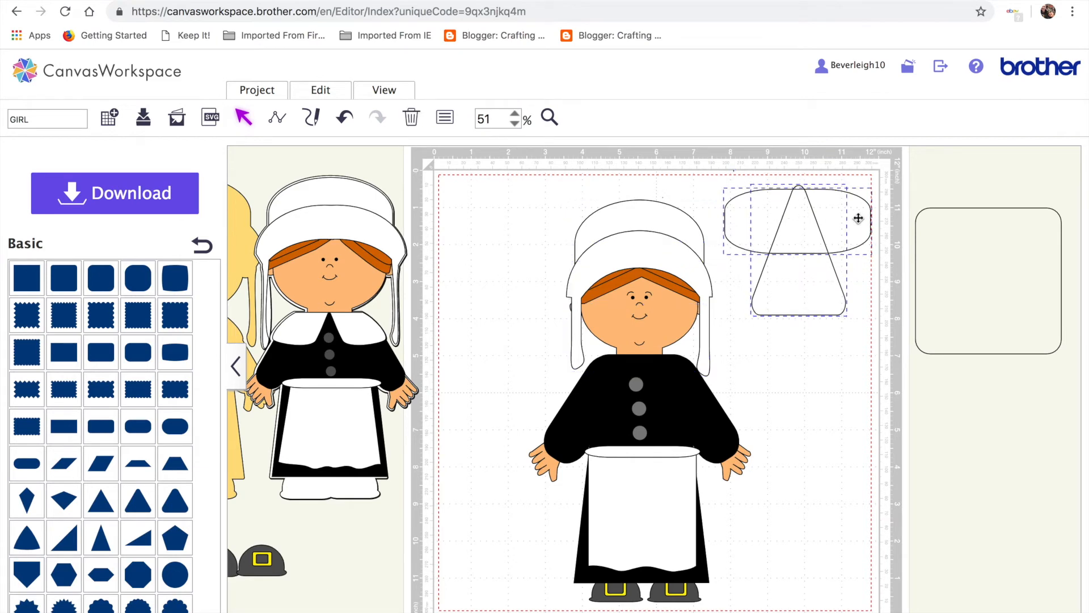
Center the triangle horizontally on the collar shape and subtract it to cut out the neck opening
click(325, 91)
click(375, 273)
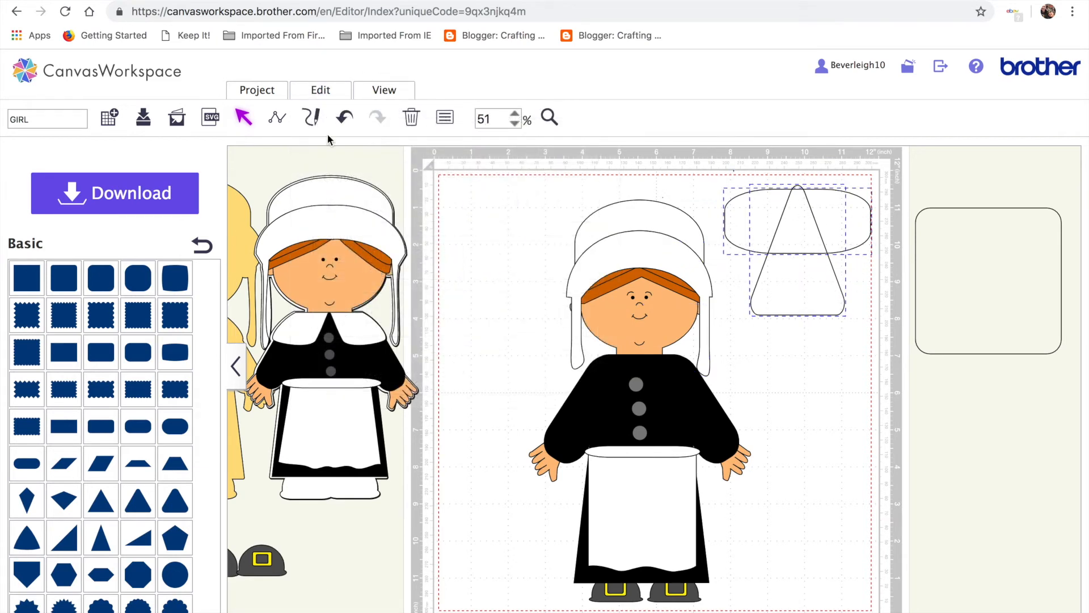
click(322, 92)
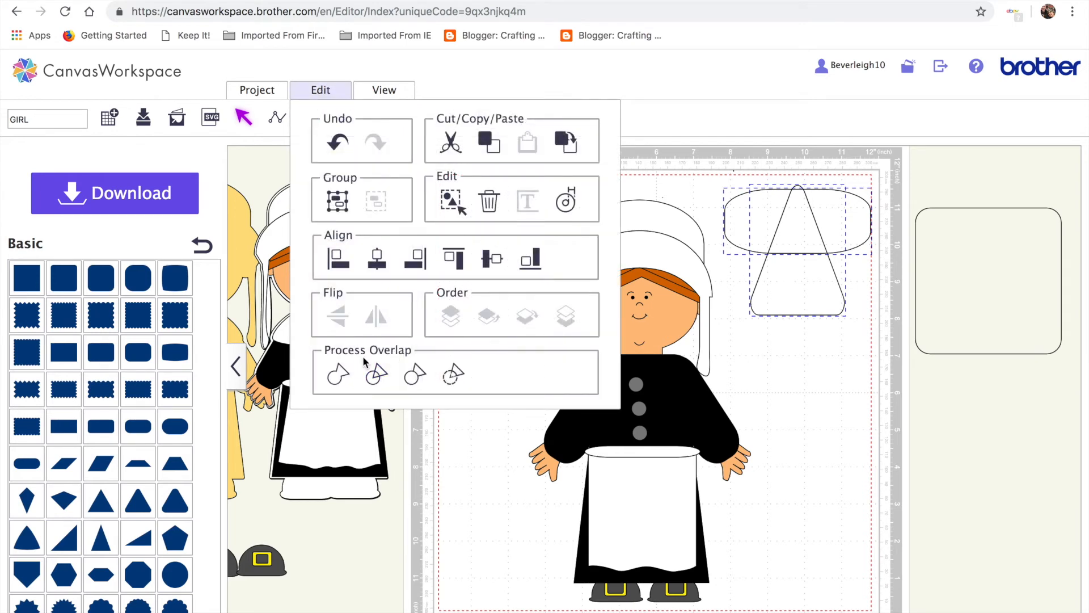
click(415, 378)
drag(786, 234, 835, 362)
click(759, 234)
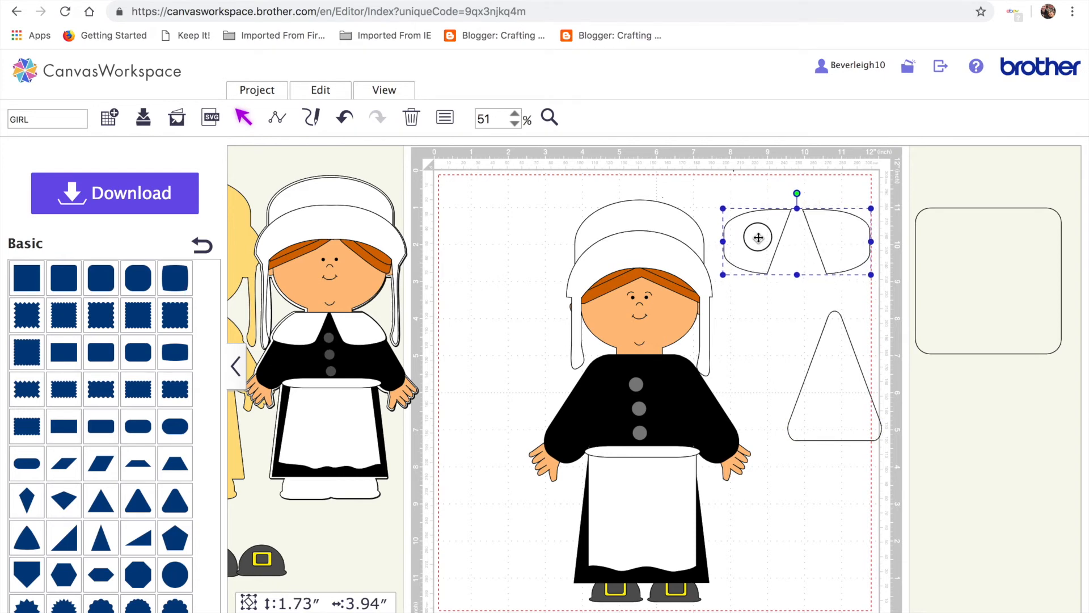
Divide the cut collar shape into two separate halves and move the triangle farther away from them
click(345, 94)
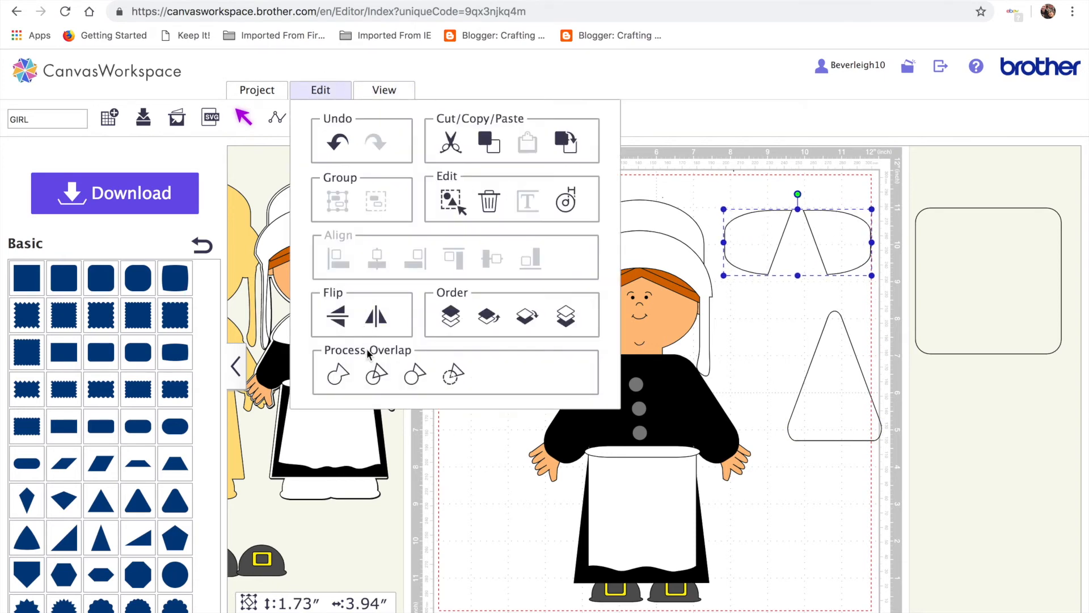
click(375, 378)
click(851, 467)
drag(851, 467, 876, 487)
mouse_move(775, 240)
mouse_down()
mouse_move(695, 316)
mouse_move(622, 346)
mouse_move(770, 275)
mouse_move(766, 227)
mouse_up()
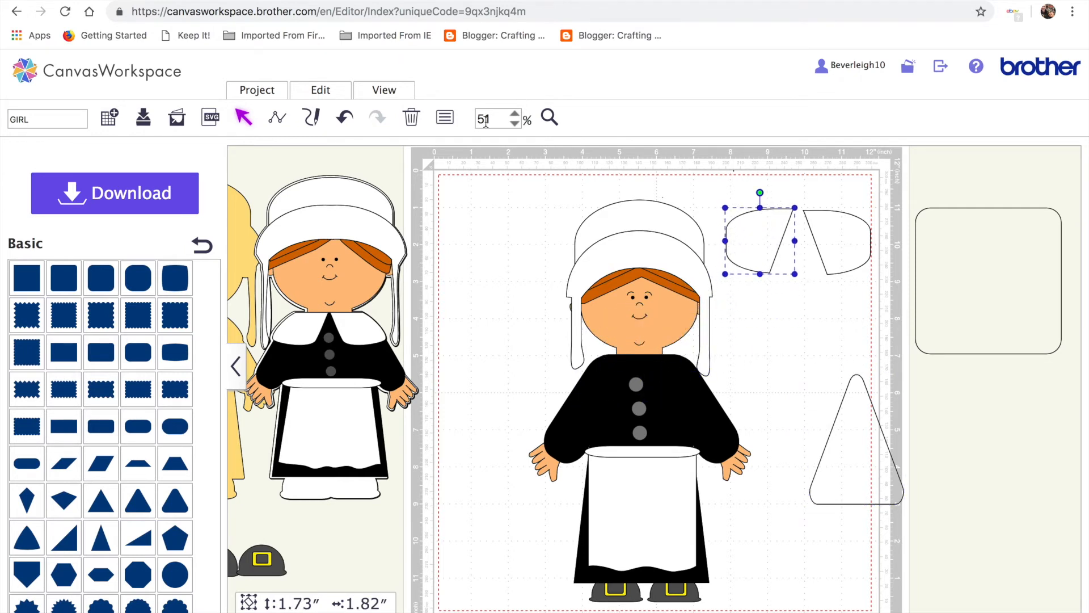
Fill both collar halves with white
drag(723, 166, 895, 262)
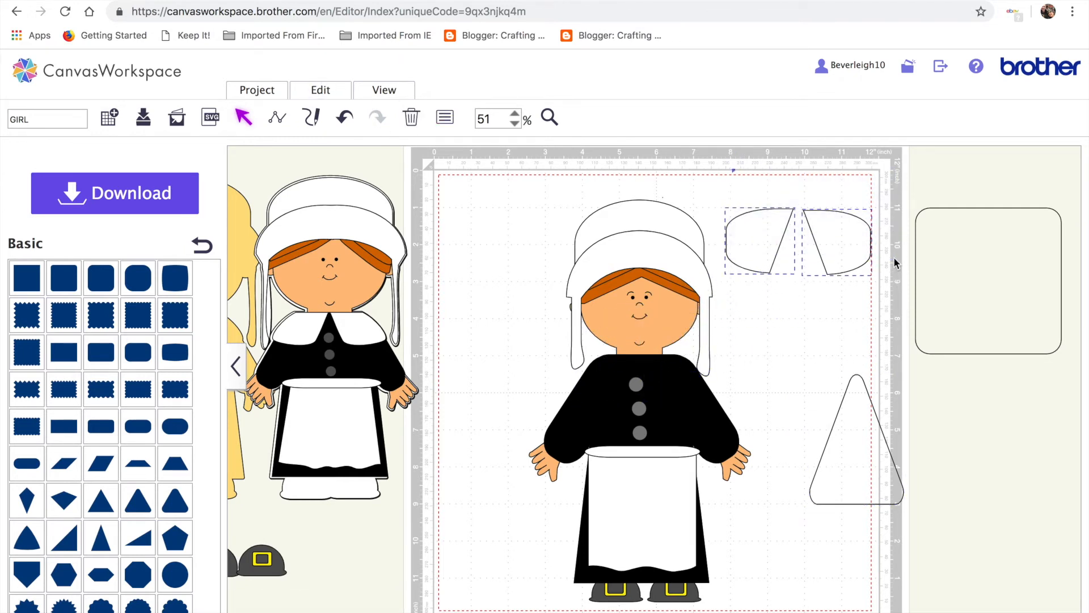
click(446, 120)
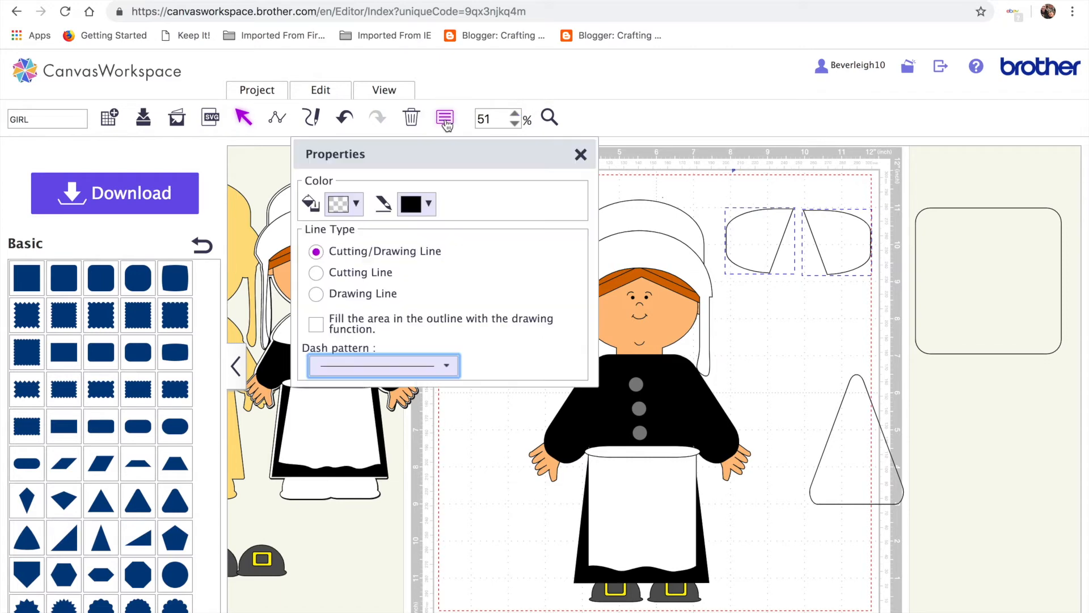
click(356, 205)
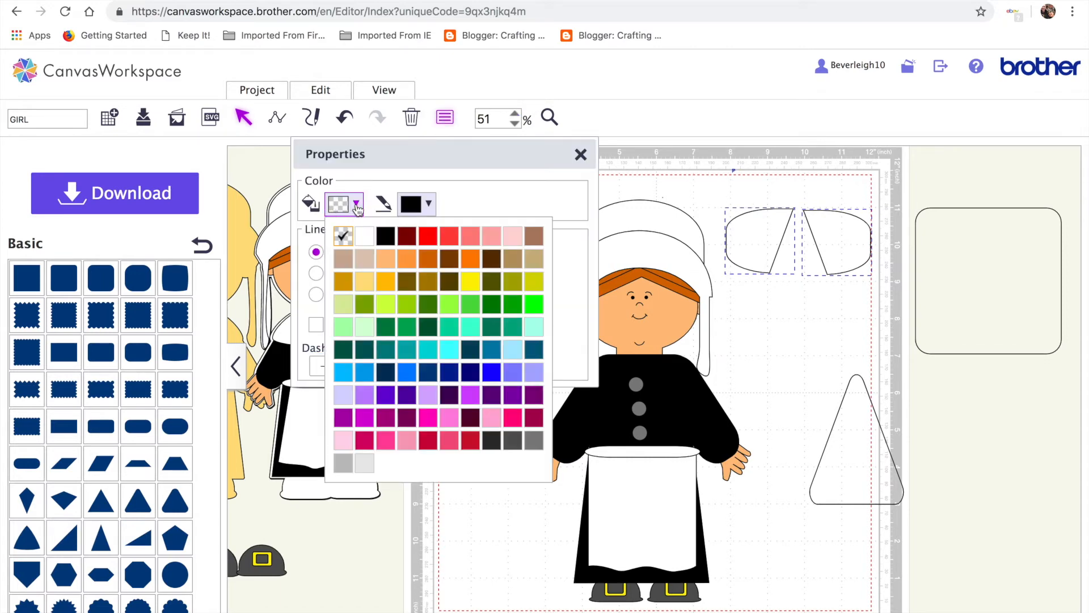
click(770, 336)
mouse_move(761, 248)
mouse_down()
mouse_move(771, 266)
mouse_move(764, 250)
mouse_up()
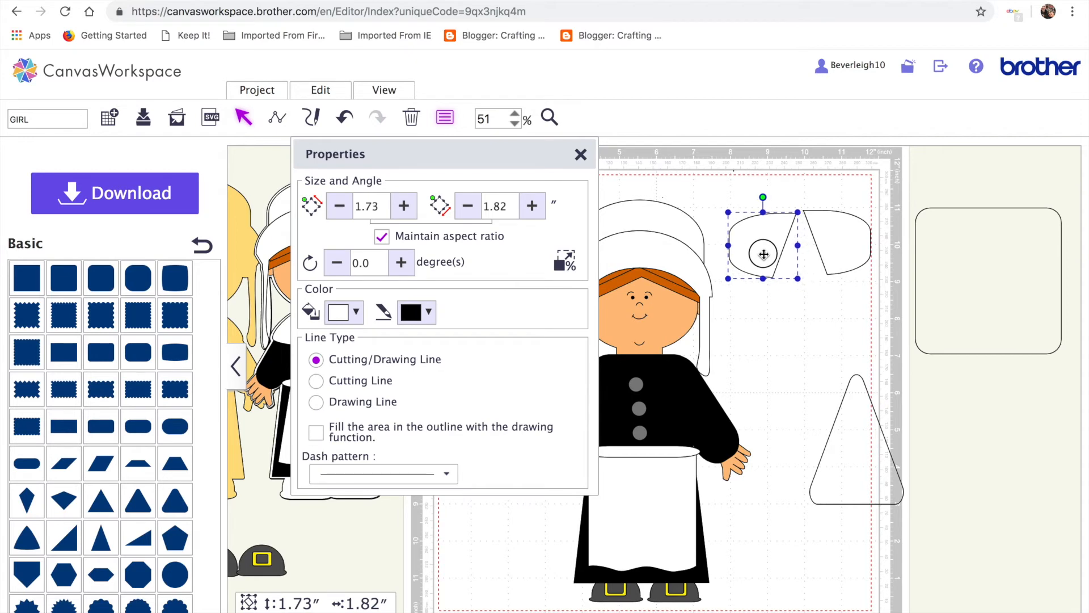
Align the two collar halves along their top edges and delete the leftover triangle
drag(768, 151, 868, 258)
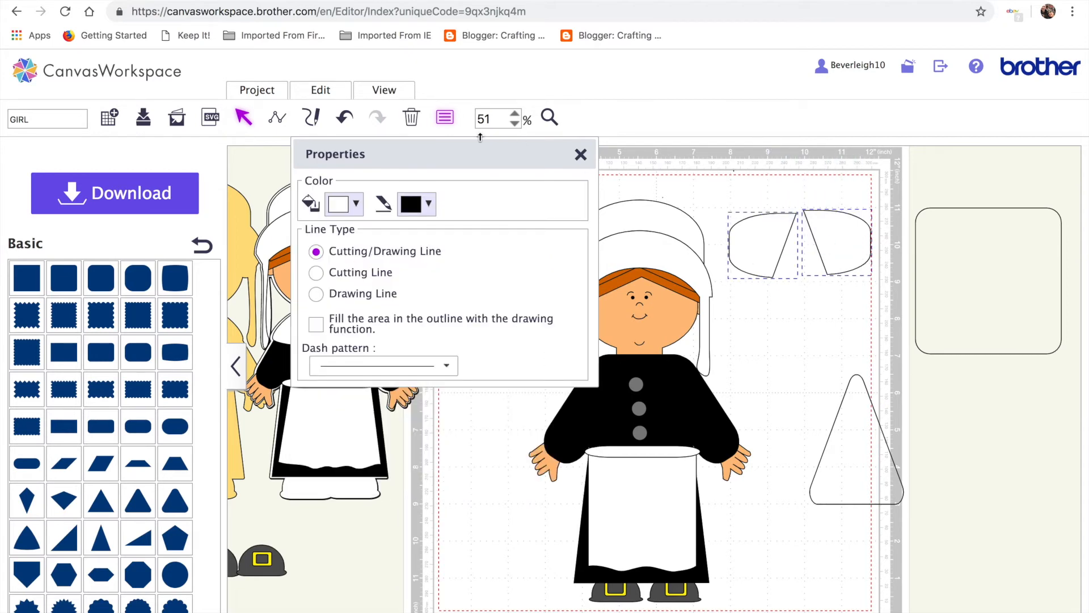
click(321, 91)
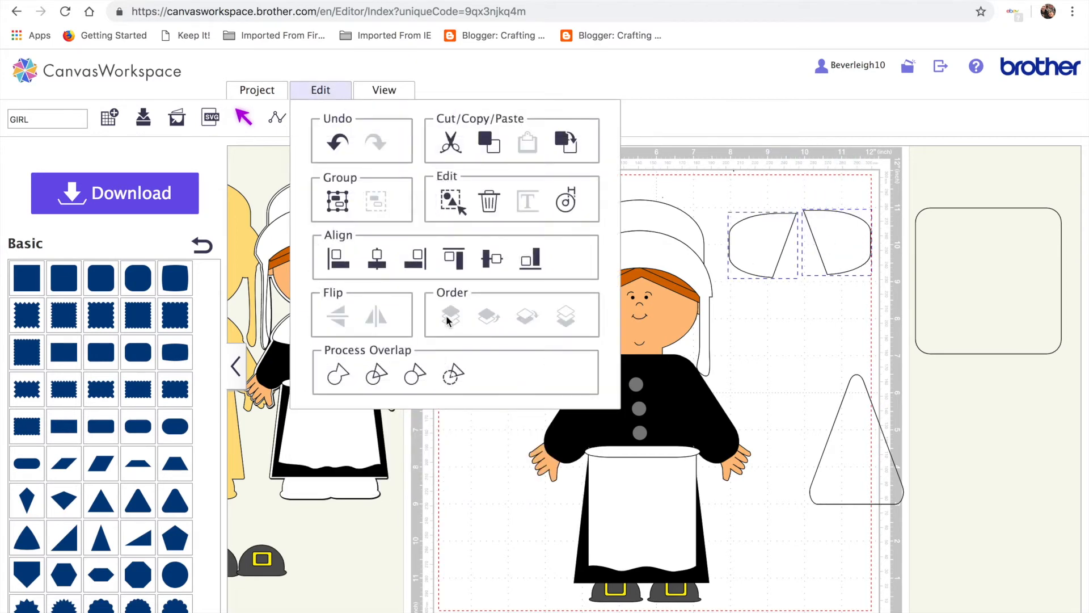
click(454, 259)
drag(864, 485, 892, 555)
key(Delete)
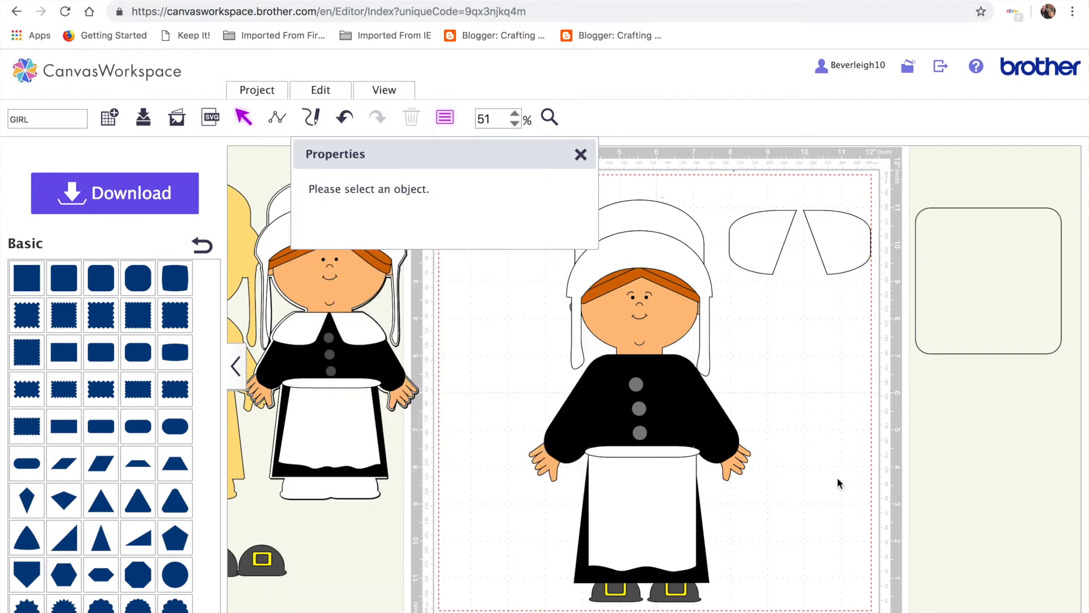
Widen the spare rounded square to about 6.80 inches and lay its lower edge across the upper part of both collar halves
drag(967, 335, 794, 185)
shift+click(851, 261)
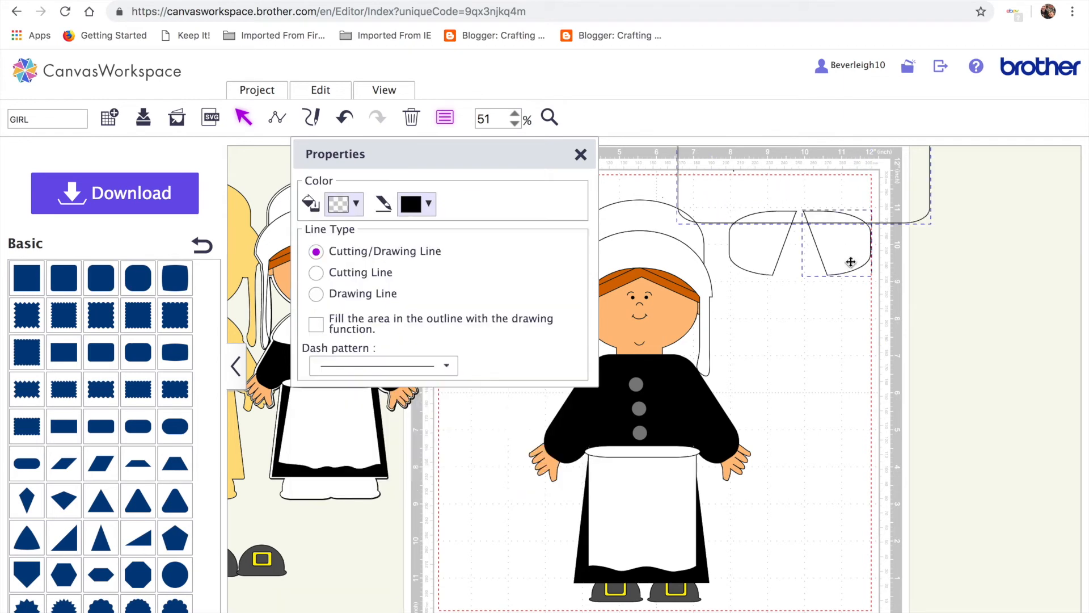
shift+click(746, 251)
click(771, 327)
Select only the two collar halves, align their tops again, and group them
click(764, 248)
shift+click(851, 250)
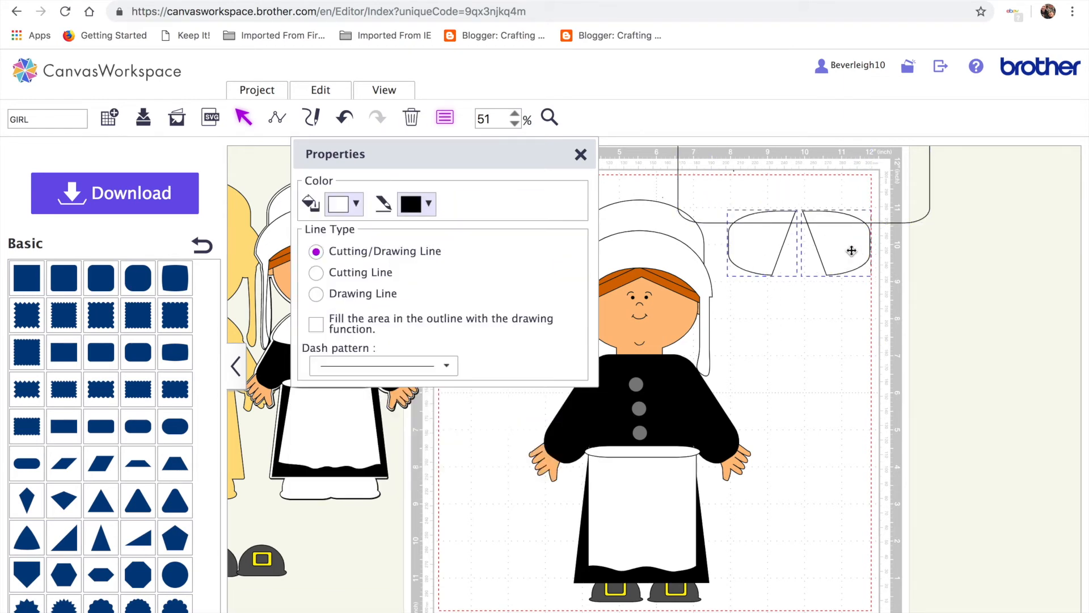
click(318, 90)
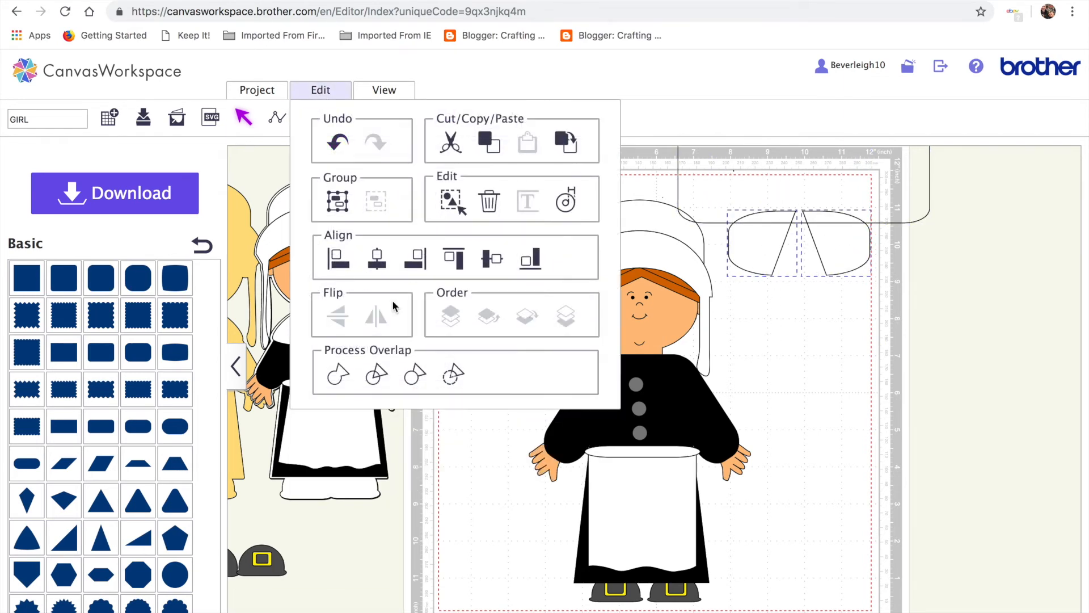
click(454, 257)
click(322, 91)
click(342, 210)
Bring the wide rounded rectangle to the front of the collar group
click(897, 319)
click(891, 207)
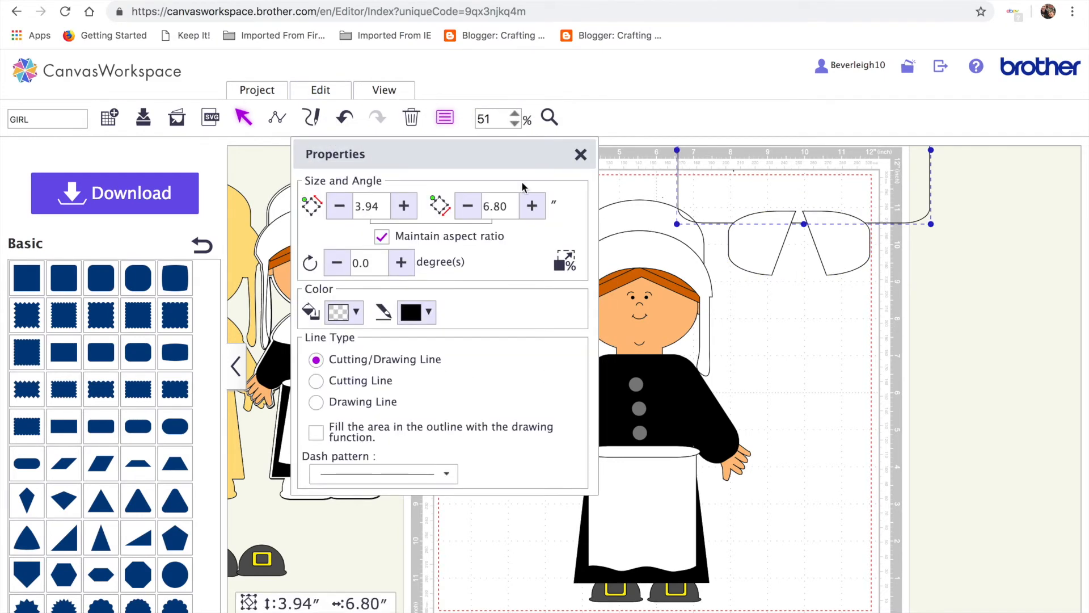
click(329, 91)
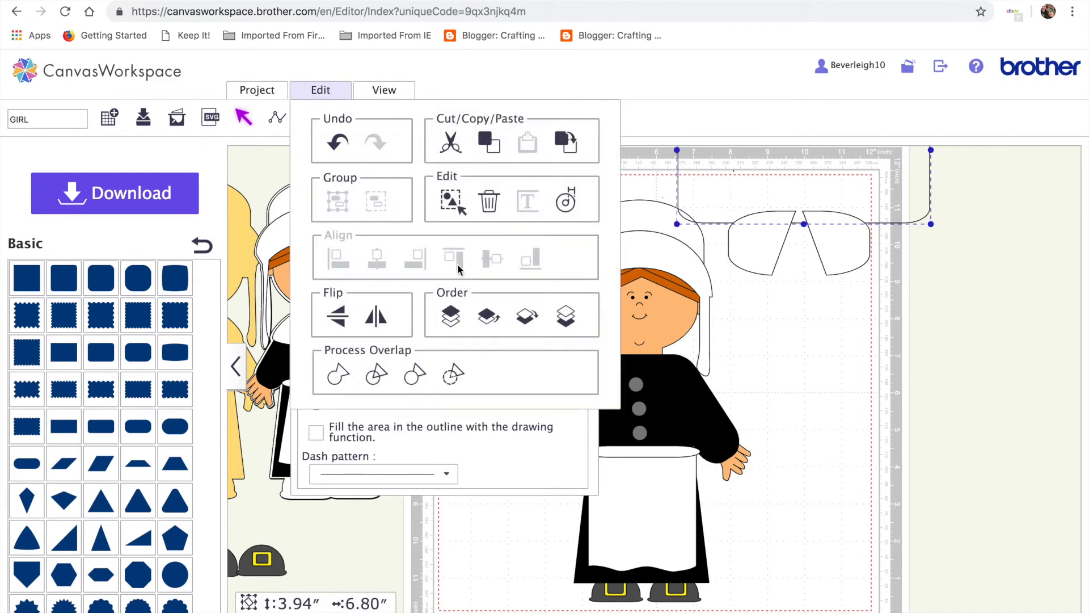
click(451, 316)
click(821, 356)
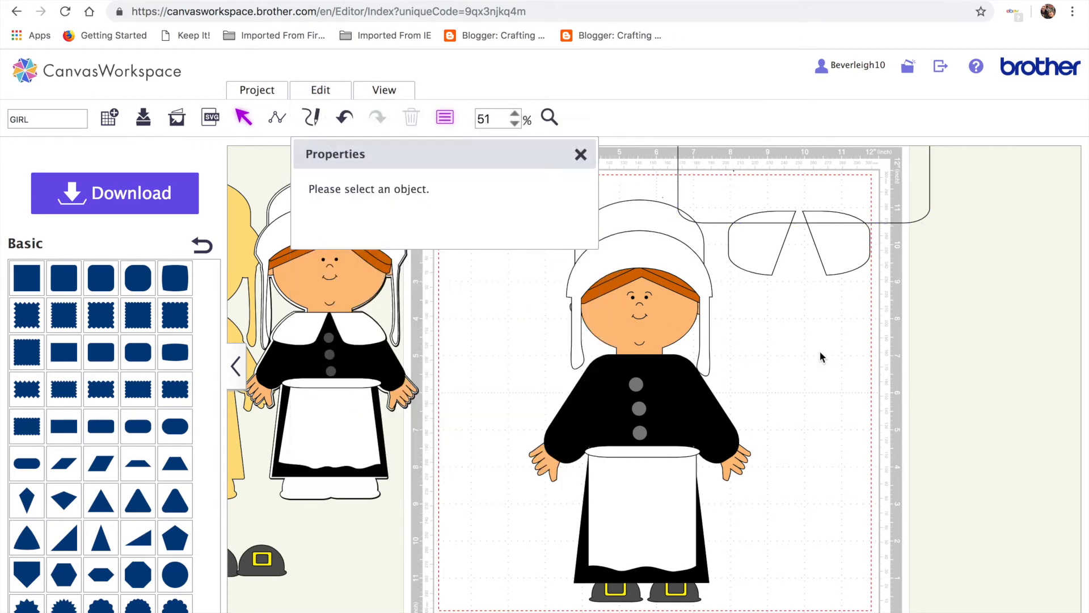
Try the last overlap-processing option on the collar group and the wide rectangle, and undo it
click(842, 237)
shift+click(865, 177)
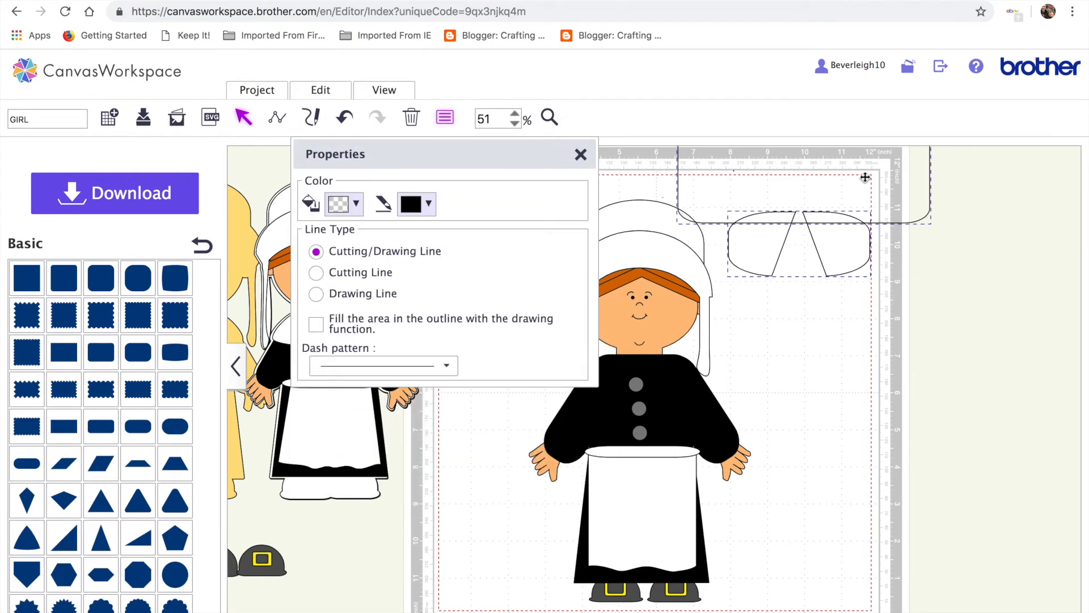
click(321, 91)
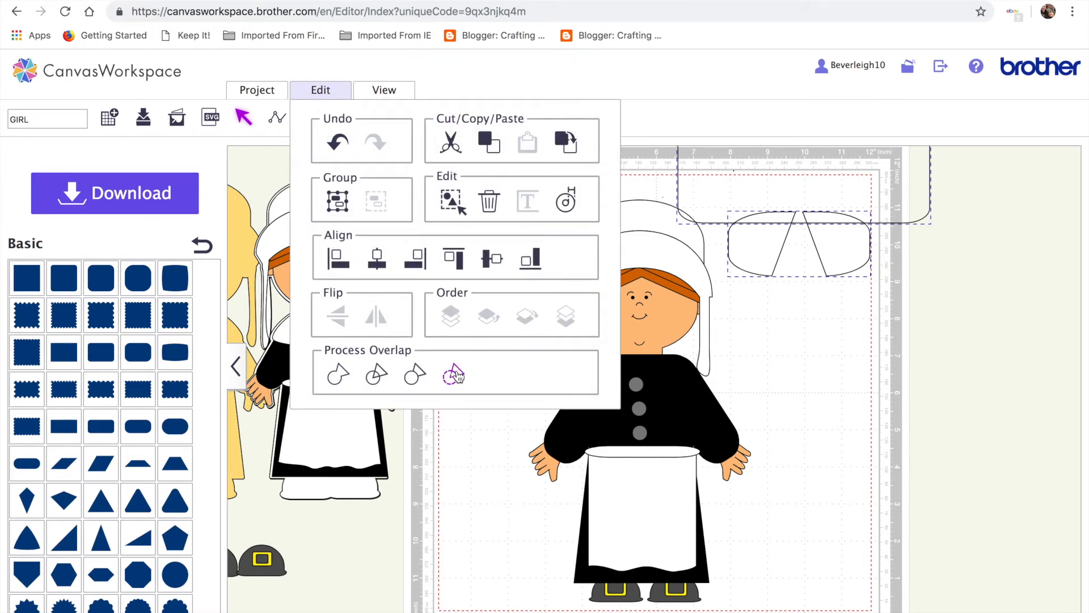
click(456, 375)
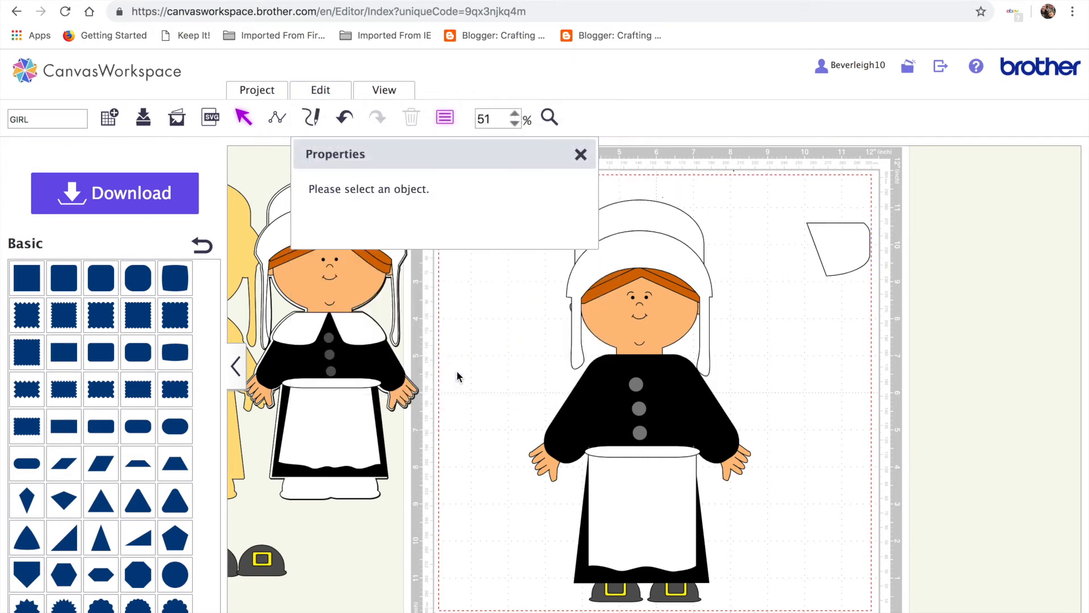
click(344, 118)
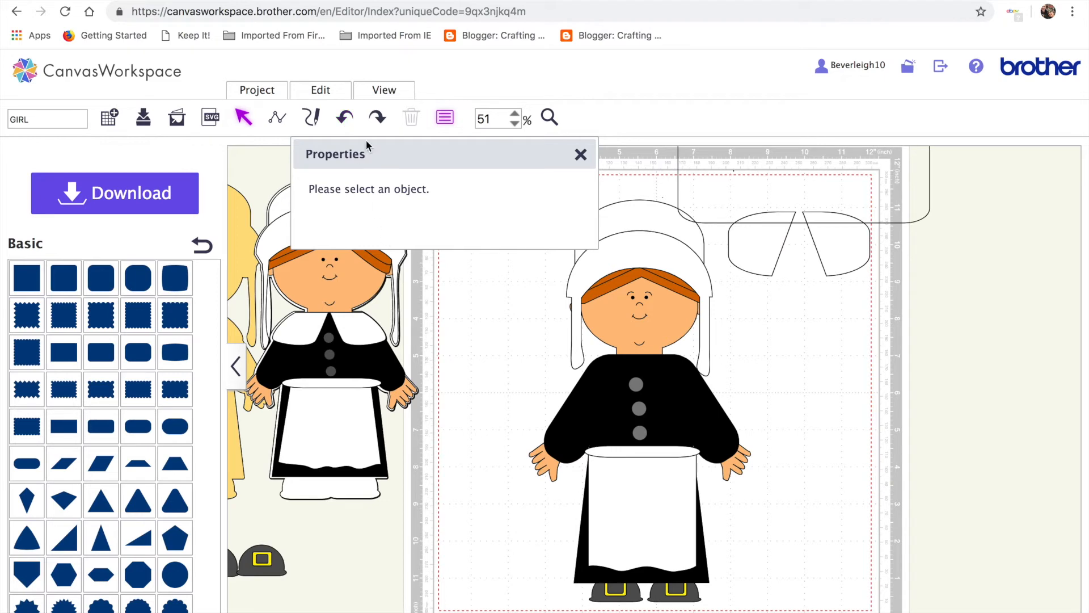
Subtract the wide rectangle from the collar halves to flatten their tops, and move the rectangle off the mat
drag(973, 318, 779, 165)
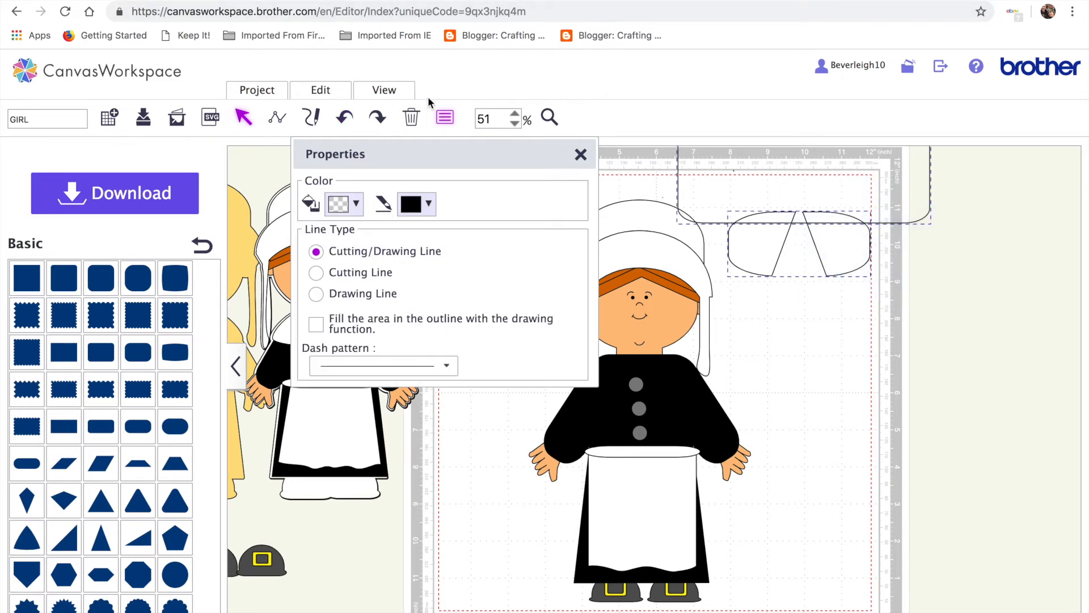
click(319, 90)
click(416, 368)
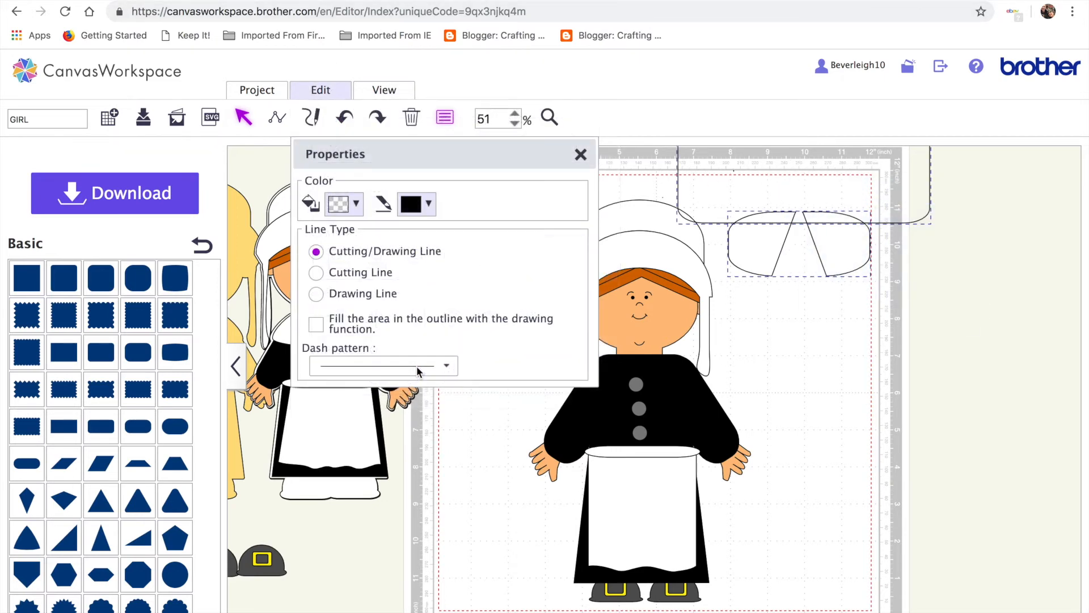
drag(858, 190, 1076, 228)
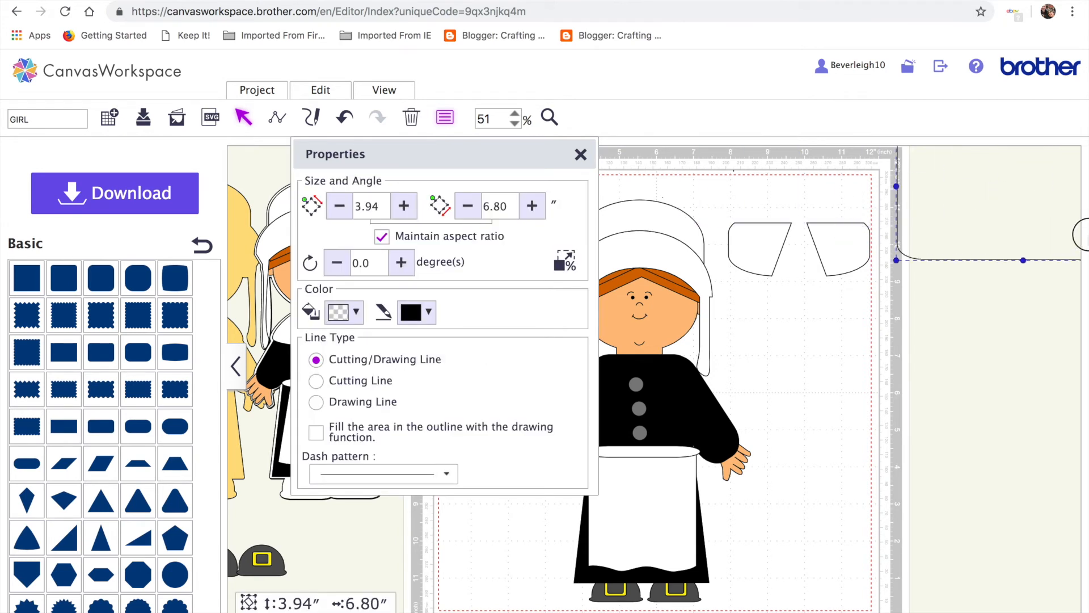
click(580, 154)
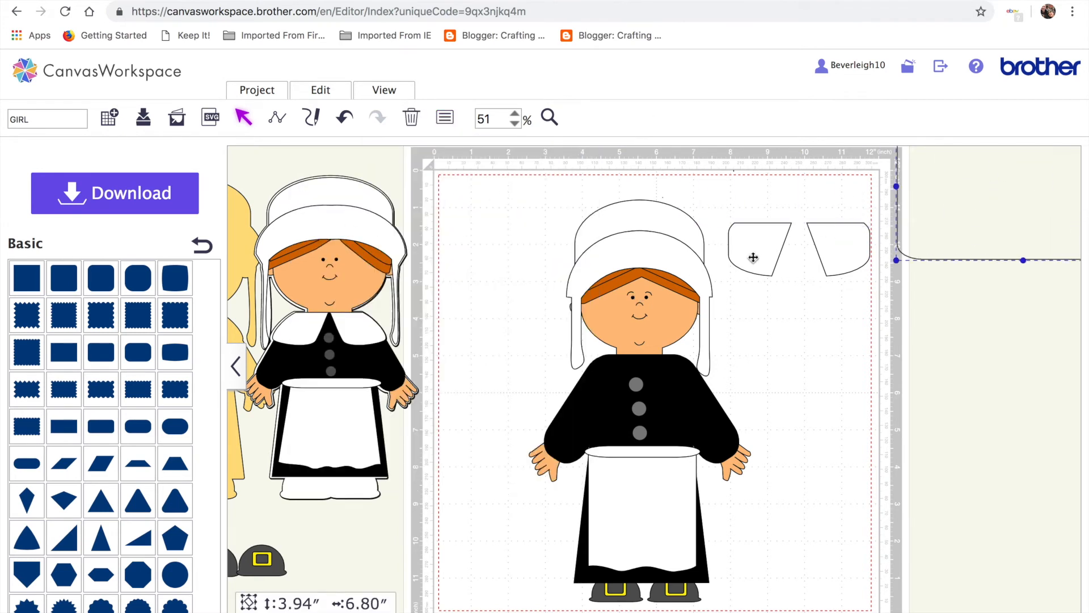
Separate the collar halves by moving the left one down beside the bonnet and the right one off the mat
drag(754, 256, 773, 316)
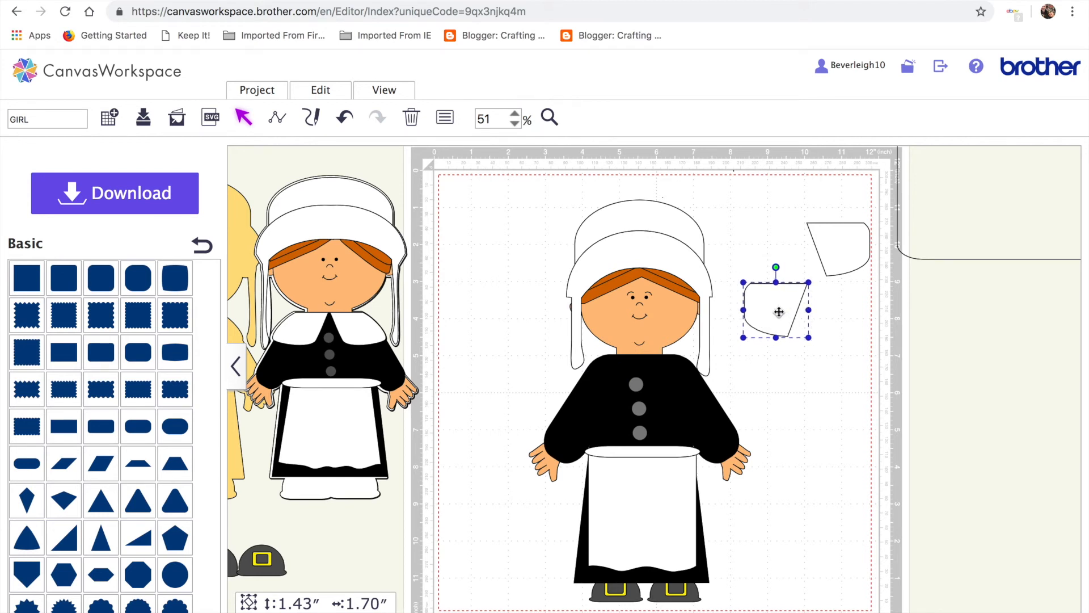
drag(850, 243, 993, 239)
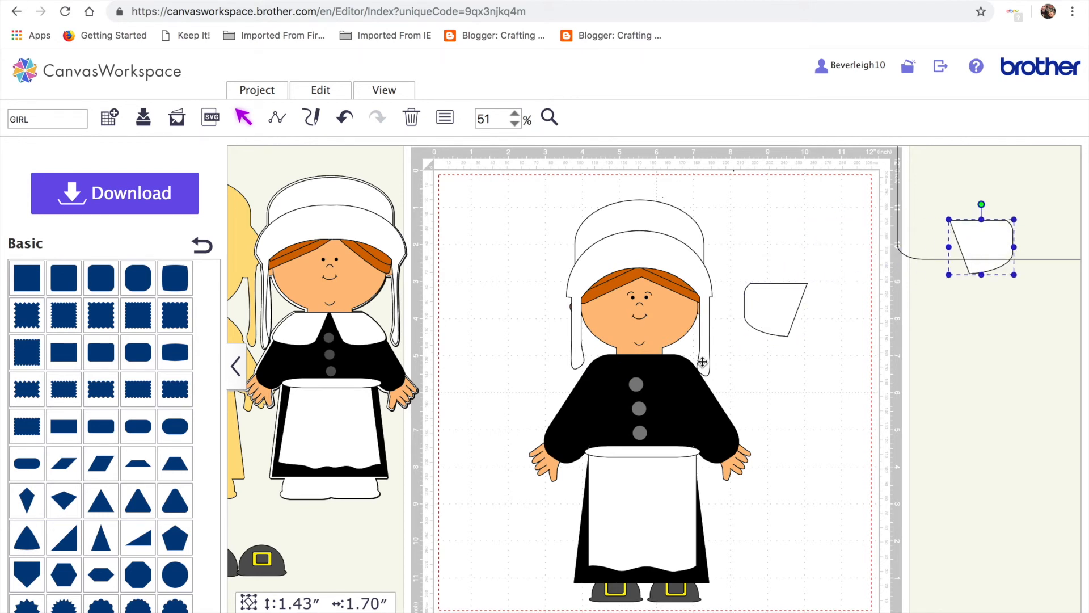
Reshape the collar half beside the bonnet by moving its bottom points so the lower outer corner flares outward
click(767, 317)
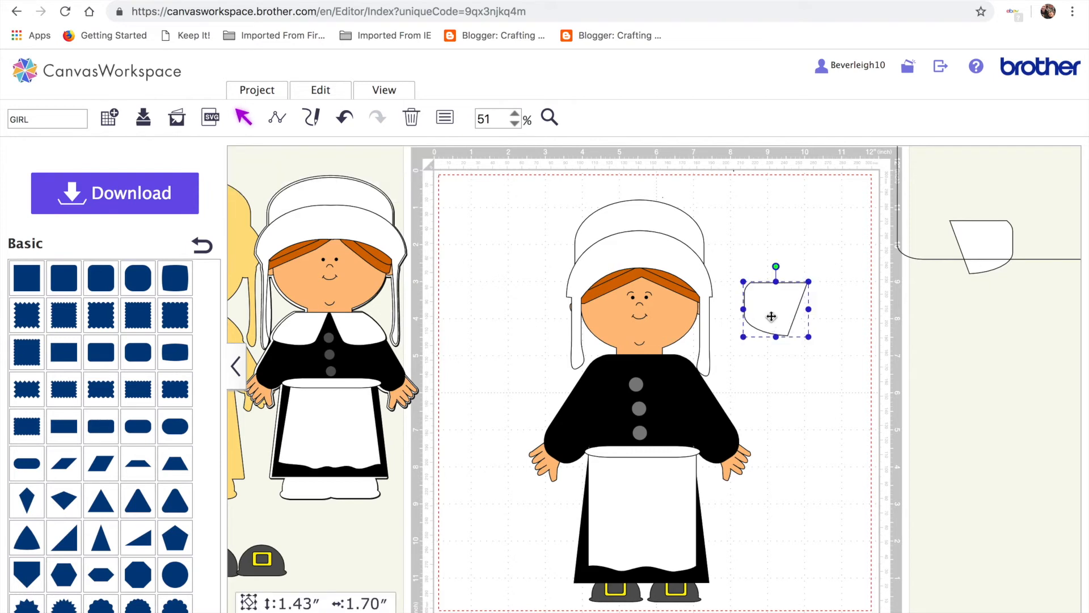
double_click(771, 316)
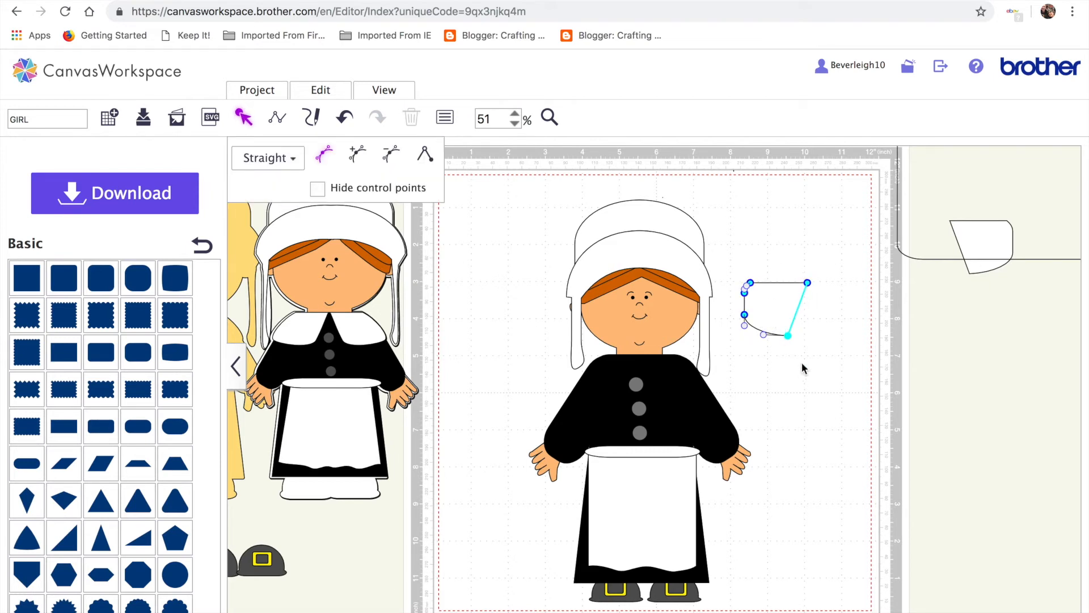
drag(790, 339, 729, 319)
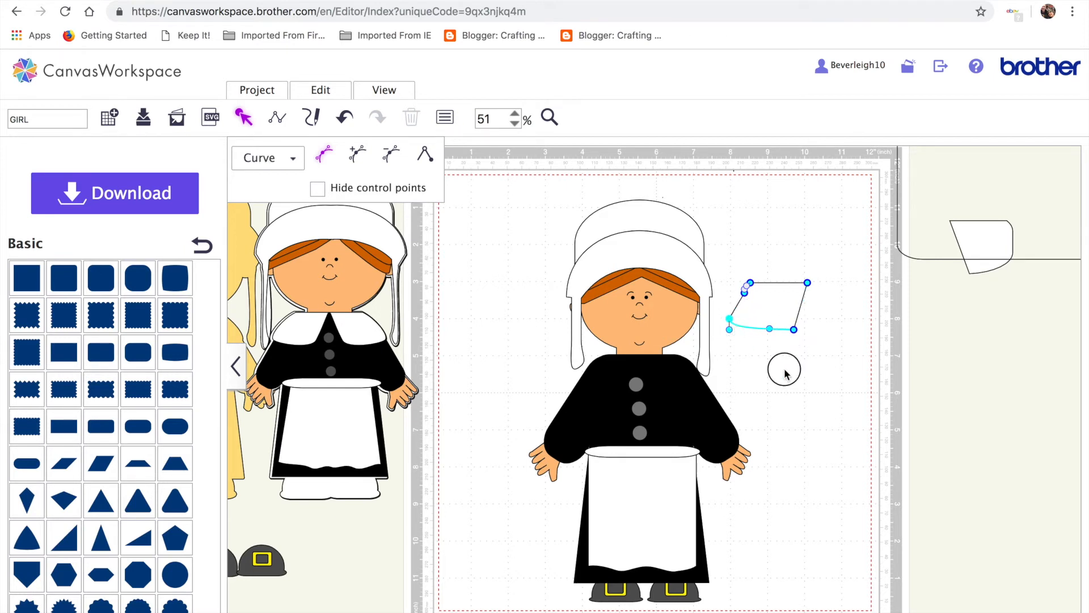
click(785, 373)
Try to delete a rounded-corner point at the collar half's upper outer side, and undo the deletion
click(760, 315)
double_click(749, 306)
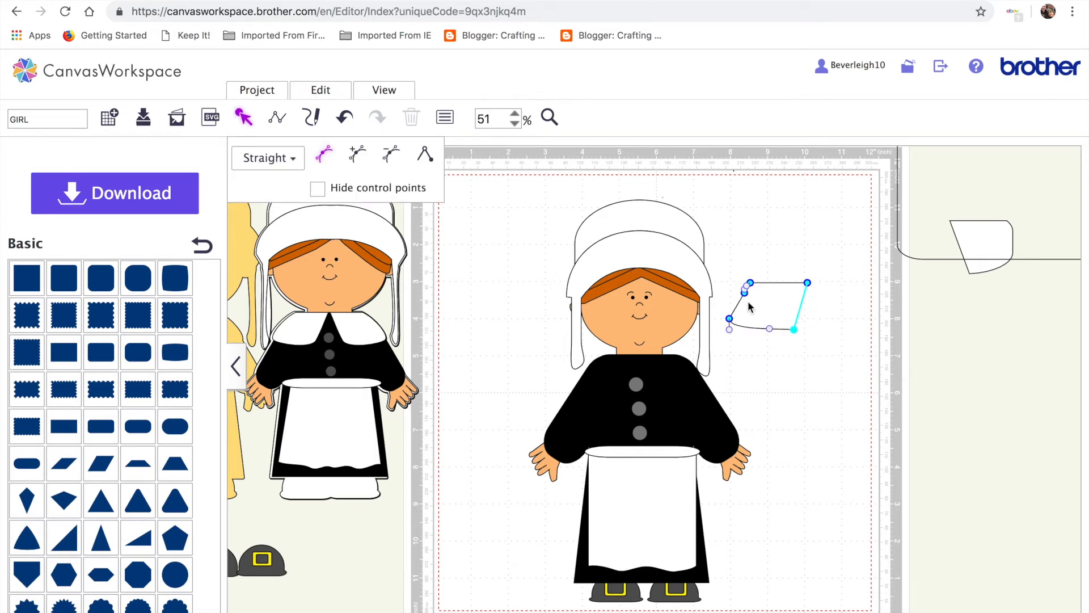
click(747, 294)
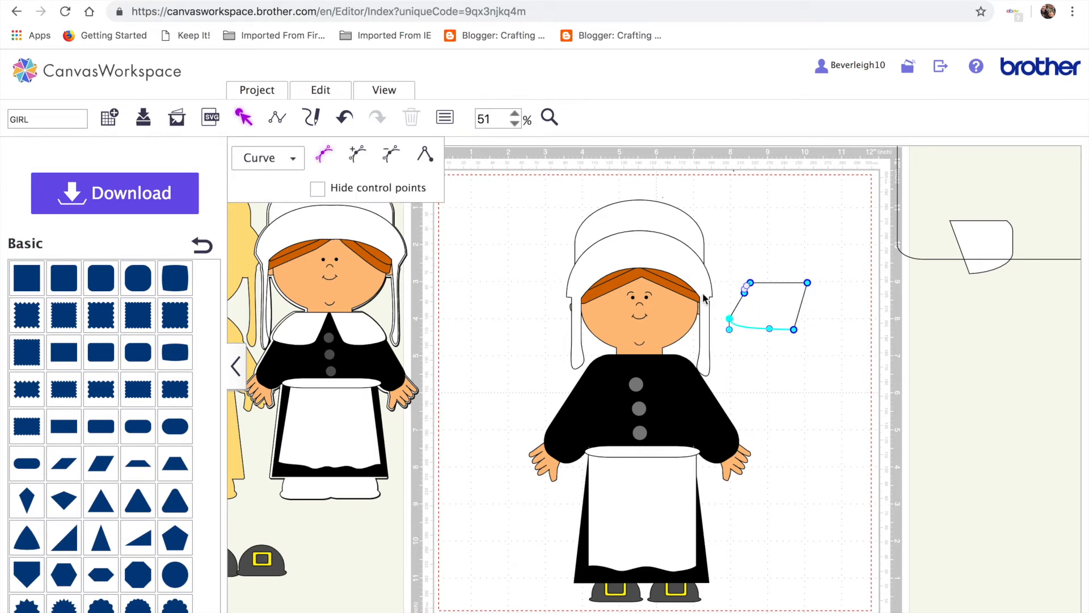
click(421, 157)
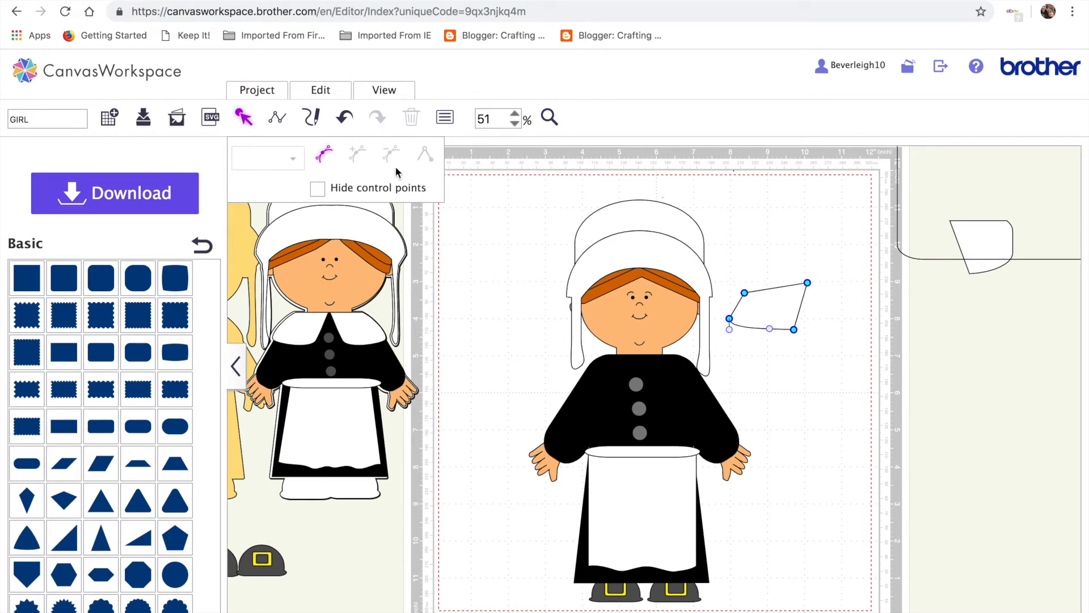
click(345, 117)
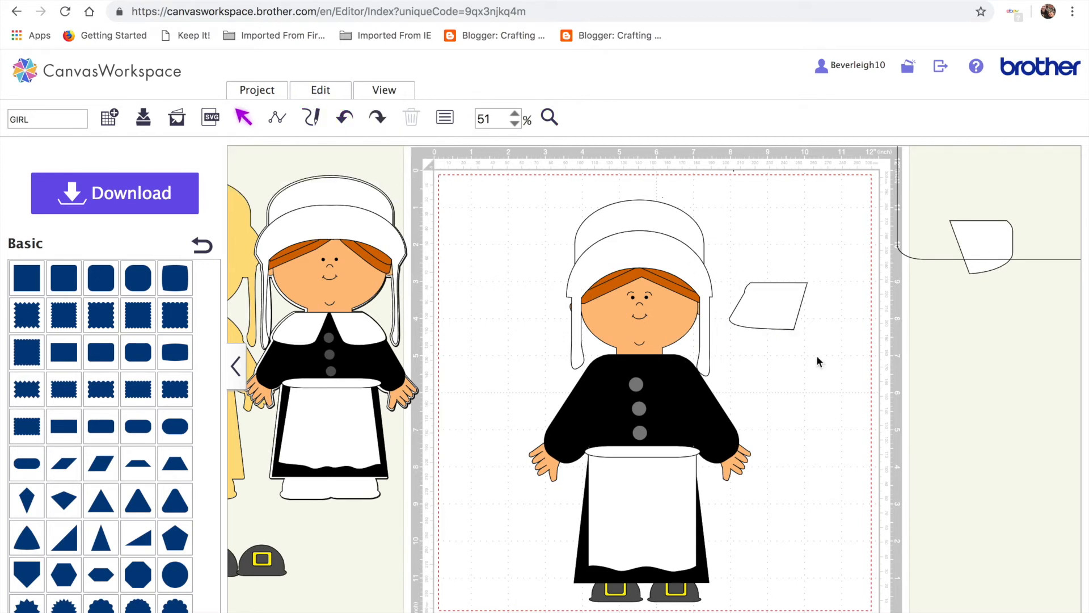
Hide the control points and move the collar half's upper side point down along its outer edge
click(769, 327)
click(546, 122)
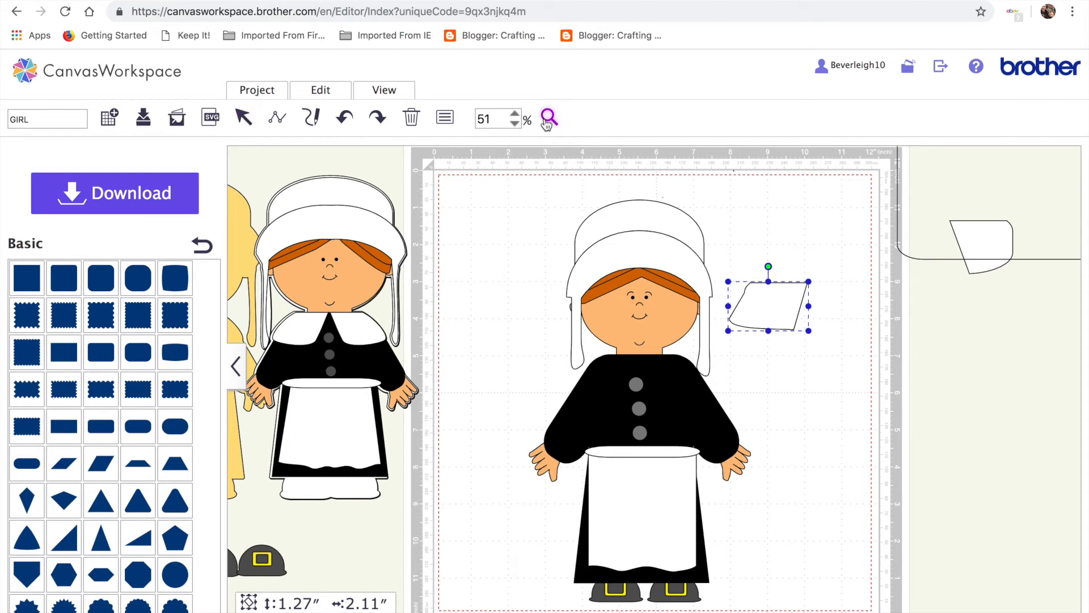
click(777, 326)
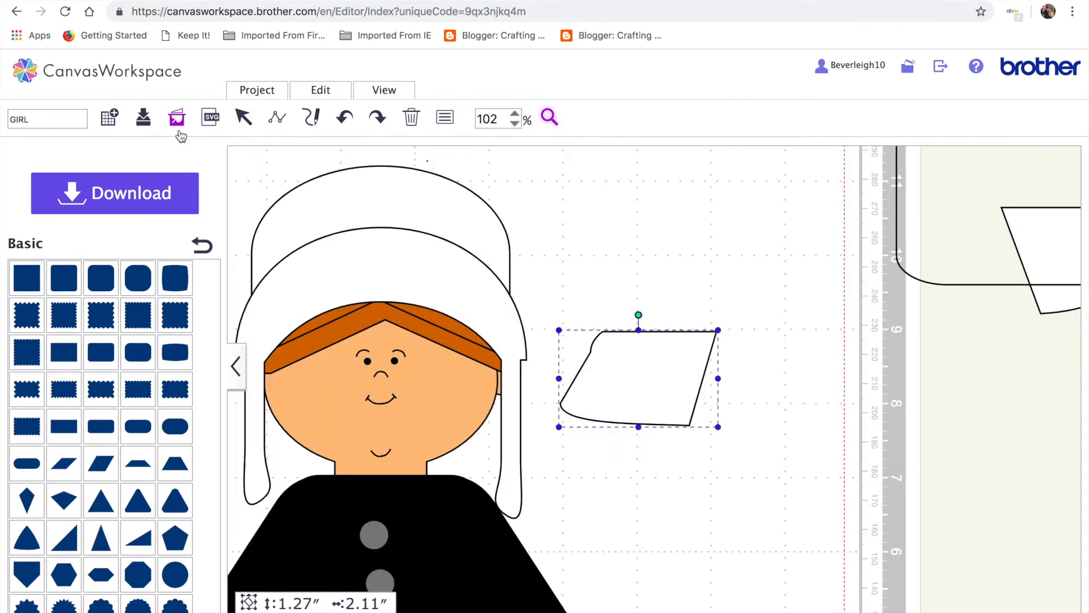
click(244, 119)
double_click(638, 373)
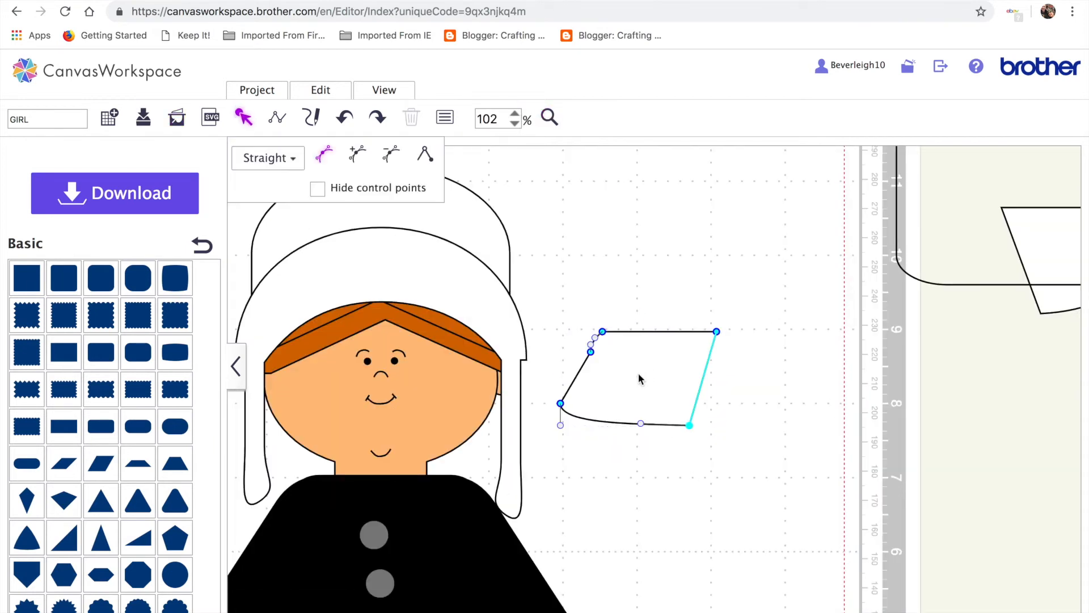
click(317, 189)
drag(591, 354, 577, 373)
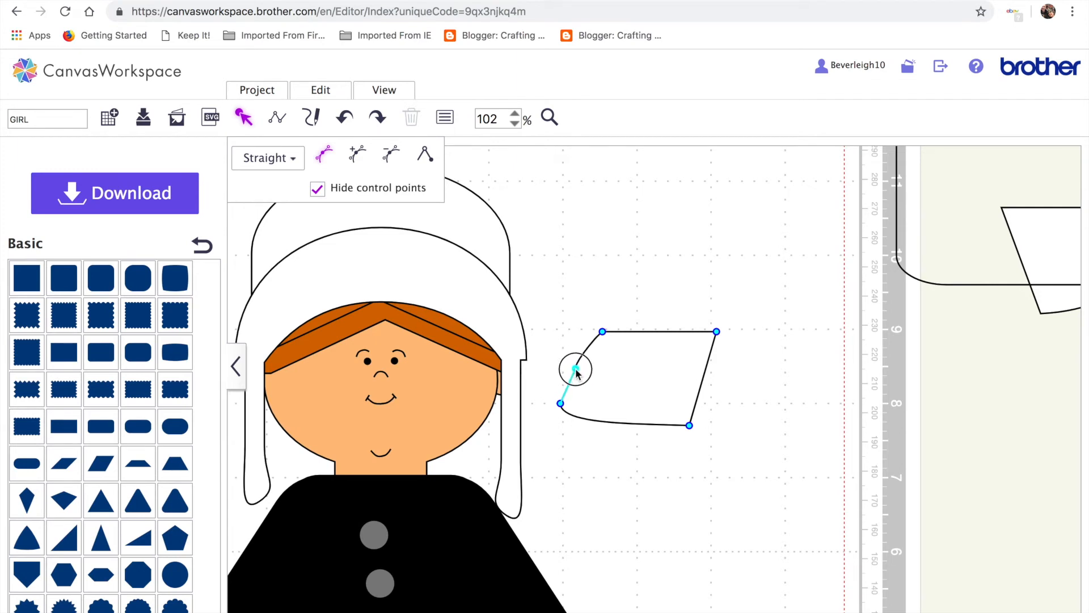
Show the control points again and adjust the side point and its handle to smooth the upper outer corner
click(319, 189)
mouse_move(575, 365)
mouse_down()
mouse_move(575, 352)
mouse_move(579, 369)
mouse_move(574, 358)
mouse_move(561, 379)
mouse_move(584, 370)
mouse_up()
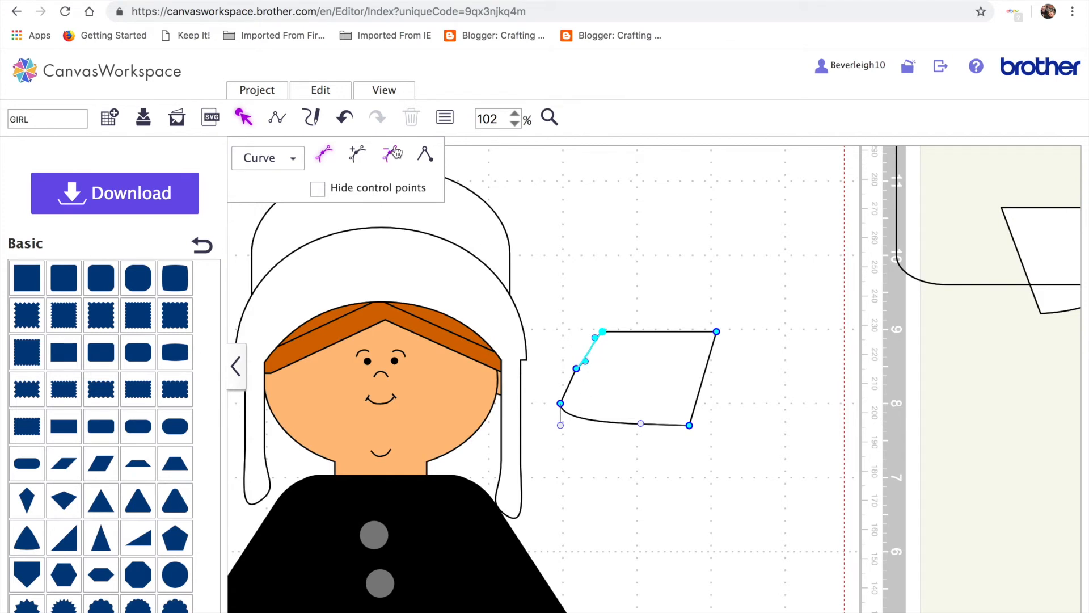
click(574, 369)
click(584, 360)
click(584, 360)
mouse_move(584, 360)
mouse_down()
mouse_move(594, 372)
mouse_move(577, 348)
mouse_move(564, 356)
mouse_move(580, 357)
mouse_up()
click(585, 367)
mouse_move(575, 381)
mouse_down()
mouse_move(583, 367)
mouse_move(576, 373)
mouse_up()
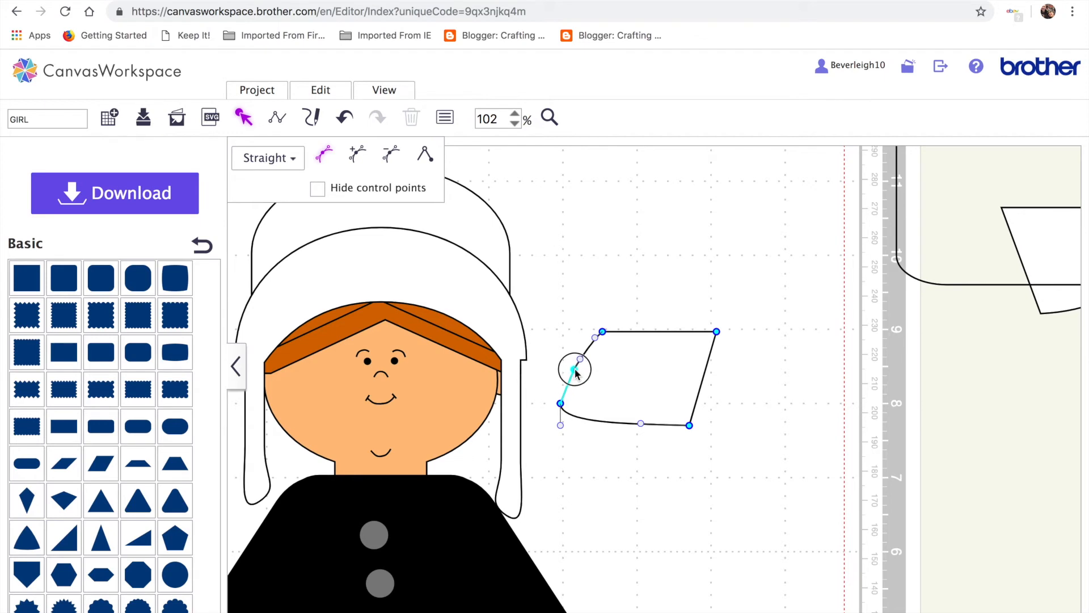
Convert the lower outer segment of the collar half to Curve and adjust its handles into a smooth rounded edge
click(291, 157)
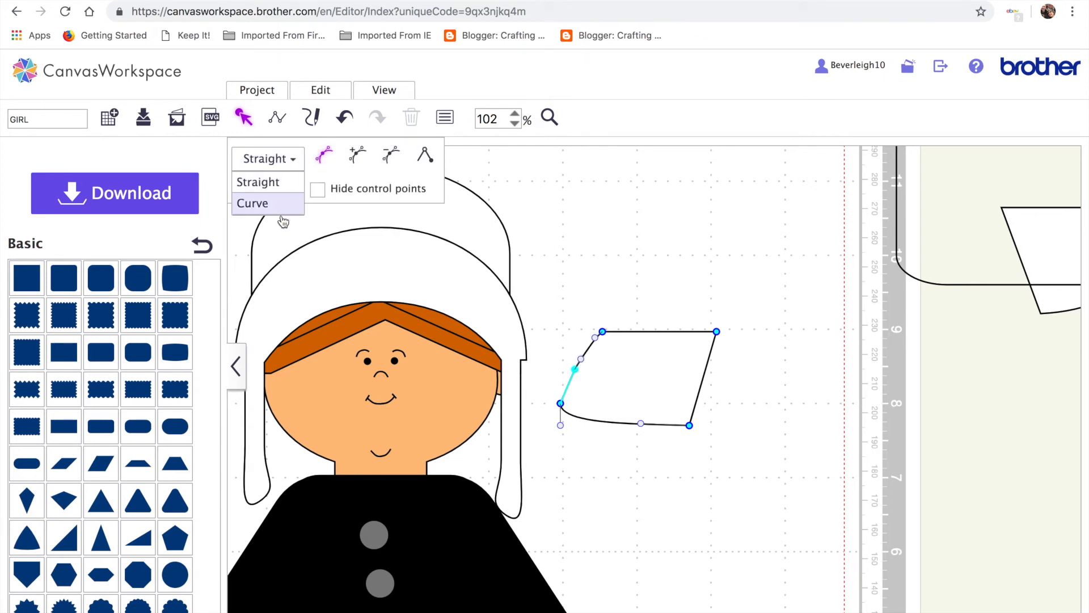
click(282, 205)
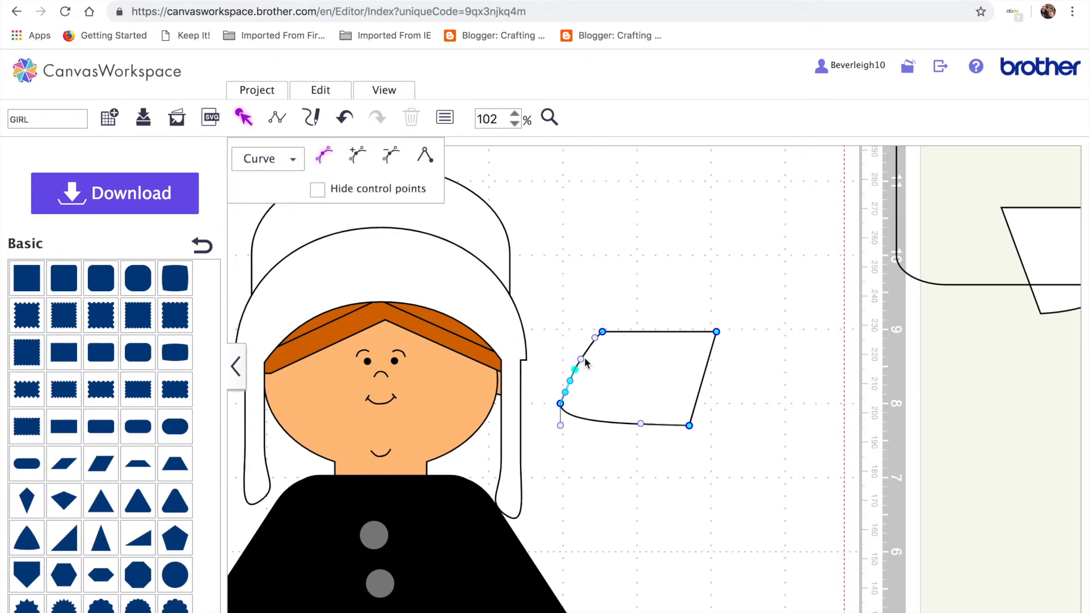
click(560, 404)
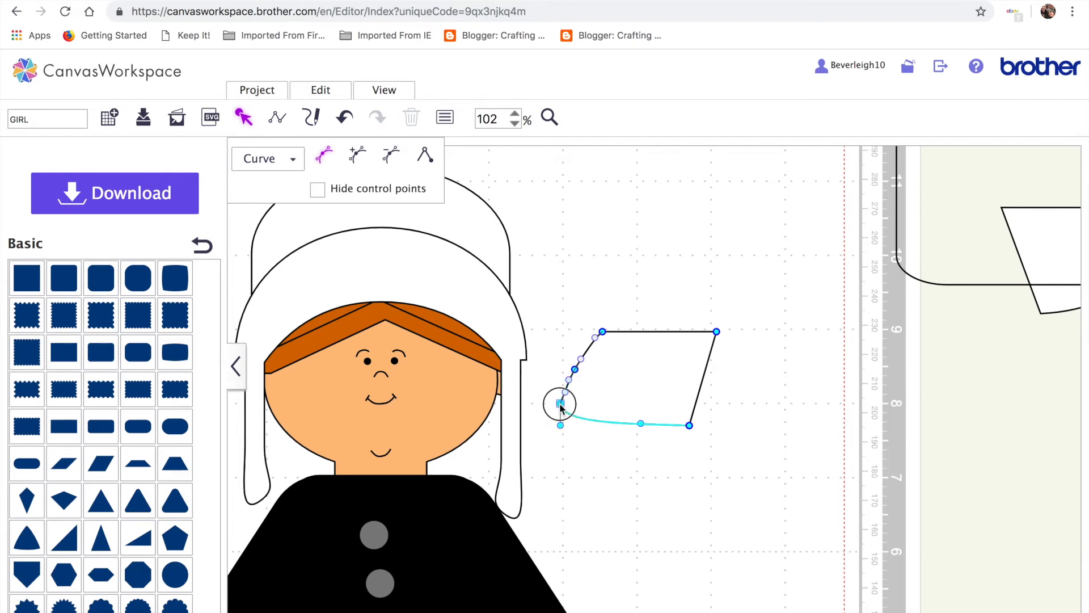
click(567, 393)
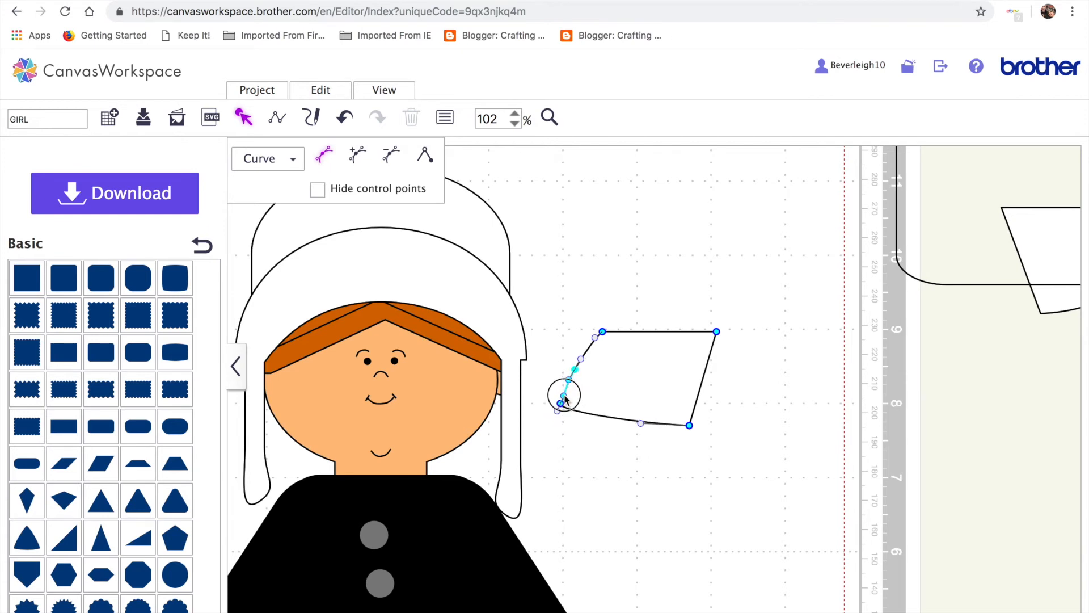
drag(573, 392, 567, 390)
click(578, 355)
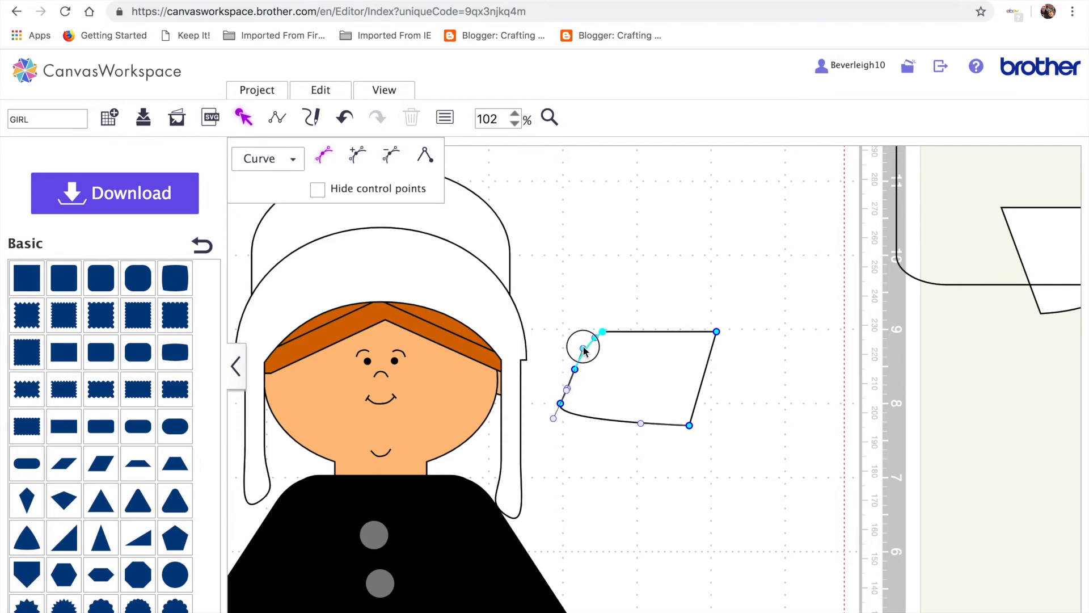
click(632, 507)
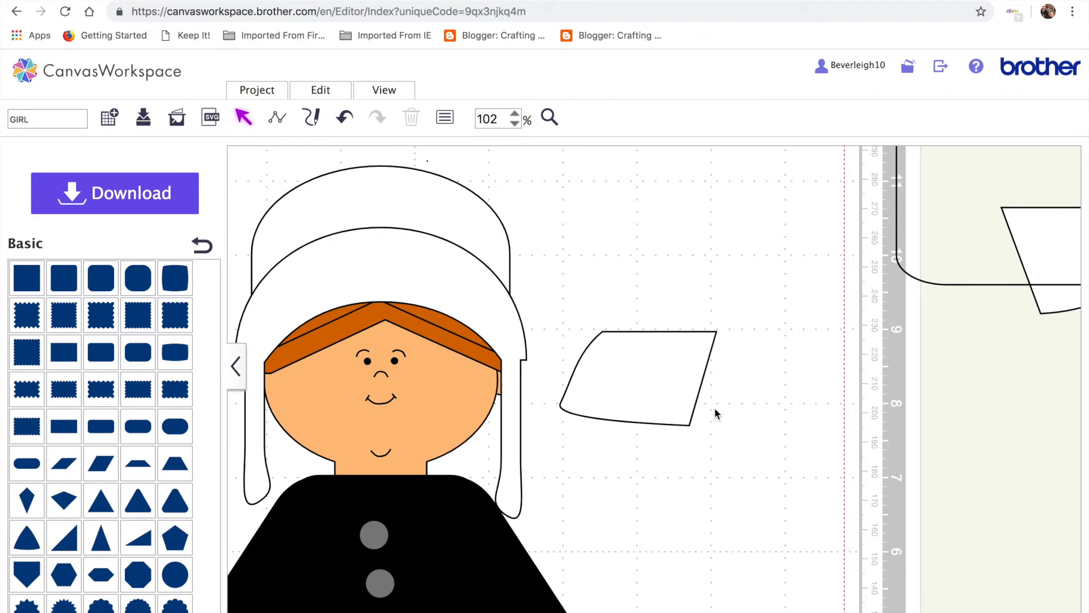
Place the collar half on the dress's left shoulder at about 0.98" by 1.63", and undo the accidental shift of the dress
click(661, 380)
drag(645, 373, 322, 506)
drag(397, 463, 340, 501)
click(360, 483)
click(340, 502)
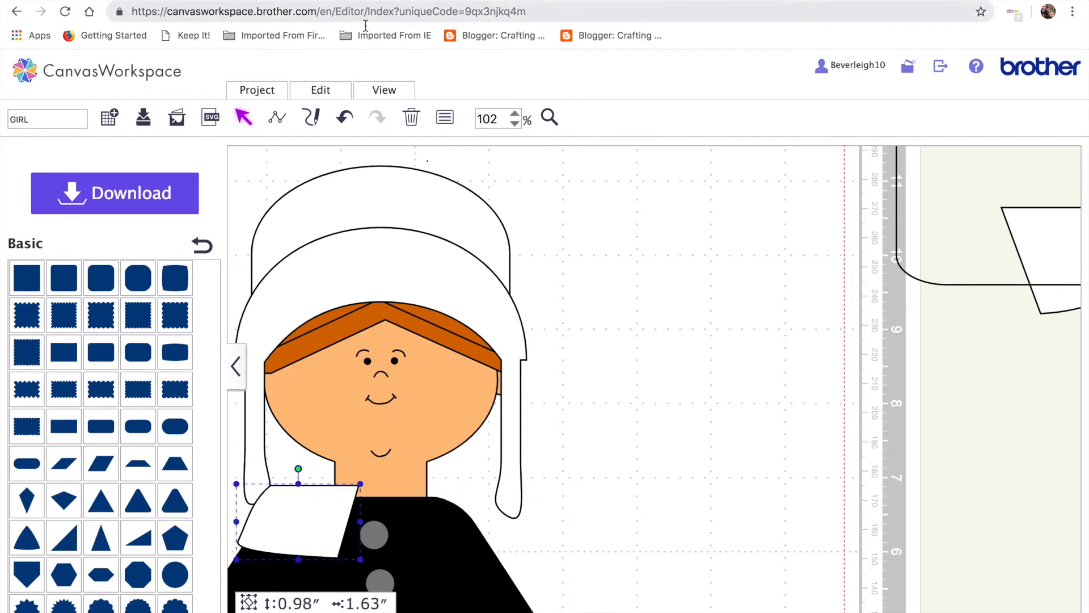
click(344, 118)
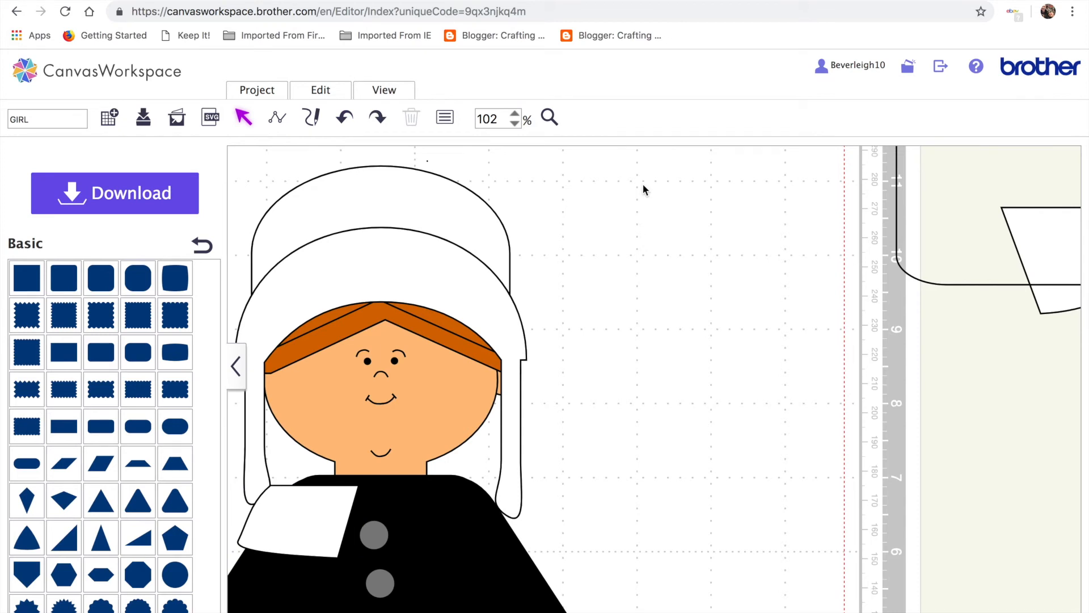
Move the collar half to blank space beside the figure and turn its slanted inner edge into an outward-bulging curve
click(384, 89)
click(409, 139)
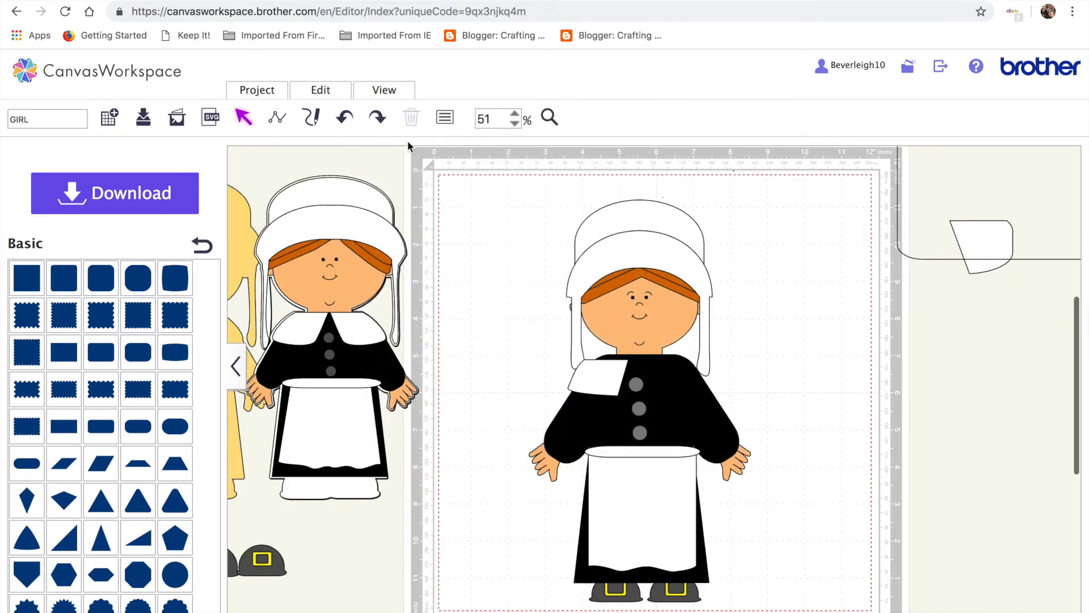
click(598, 370)
drag(605, 380, 798, 295)
double_click(798, 300)
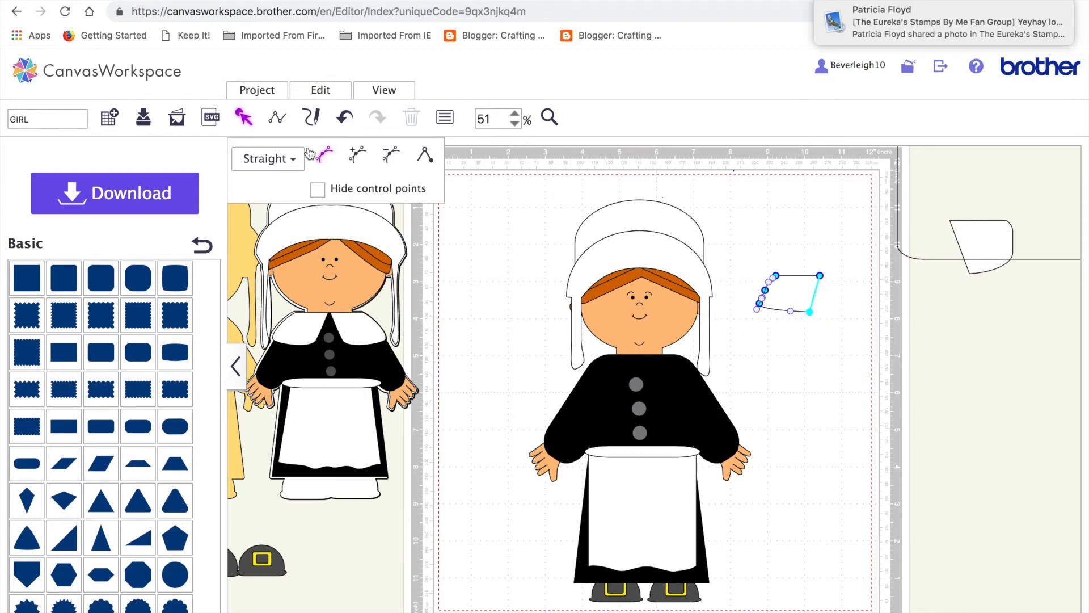
click(291, 162)
click(283, 203)
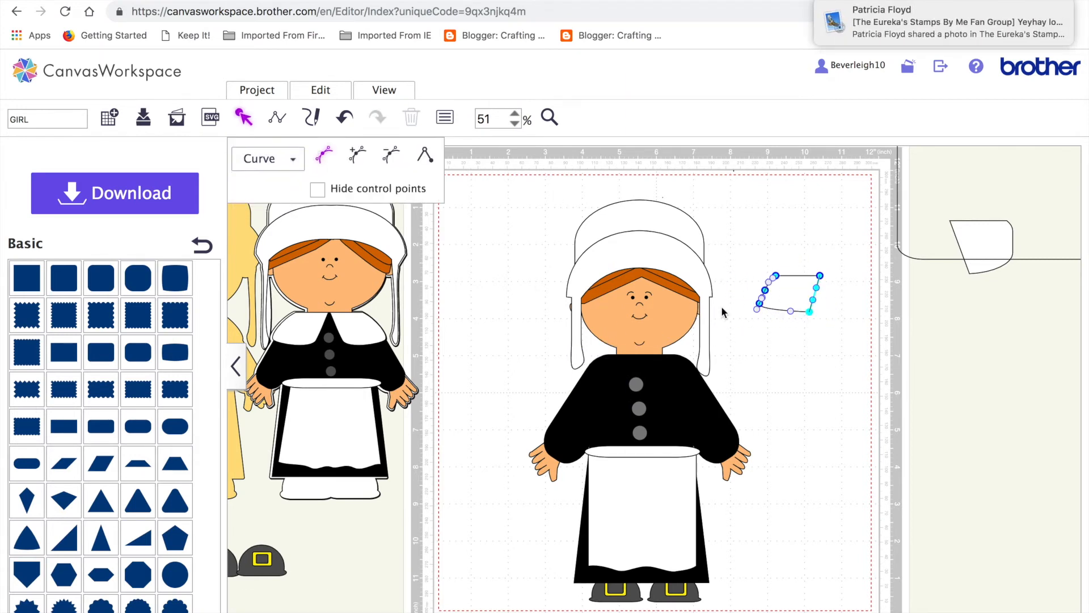
drag(813, 299, 817, 299)
click(817, 300)
click(819, 288)
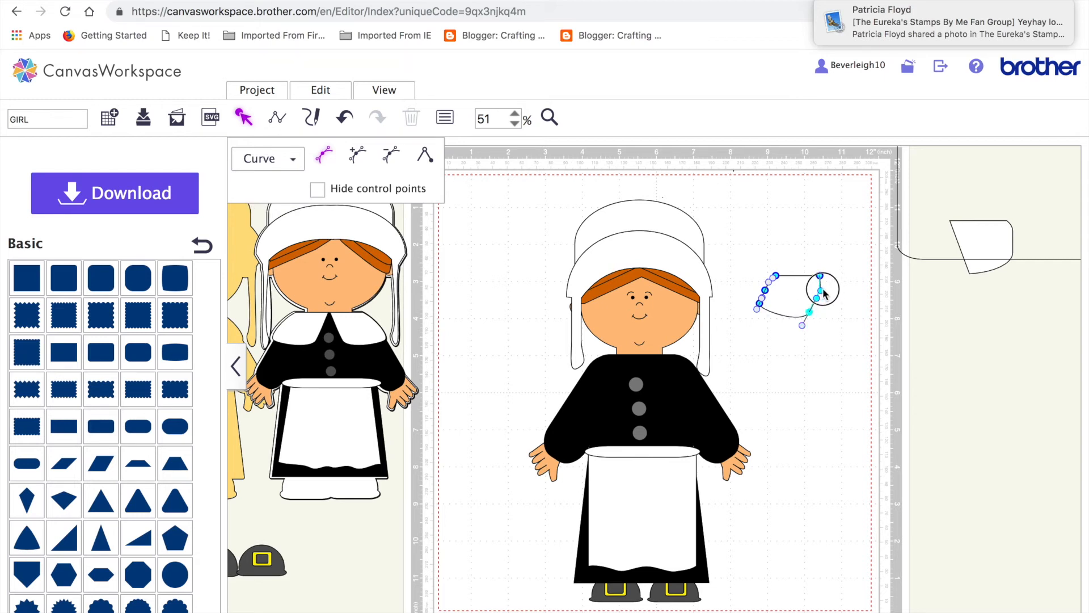
click(835, 370)
Place the collar half on the left shoulder, and flip a duplicate horizontally to form the matching right half
drag(804, 294, 620, 370)
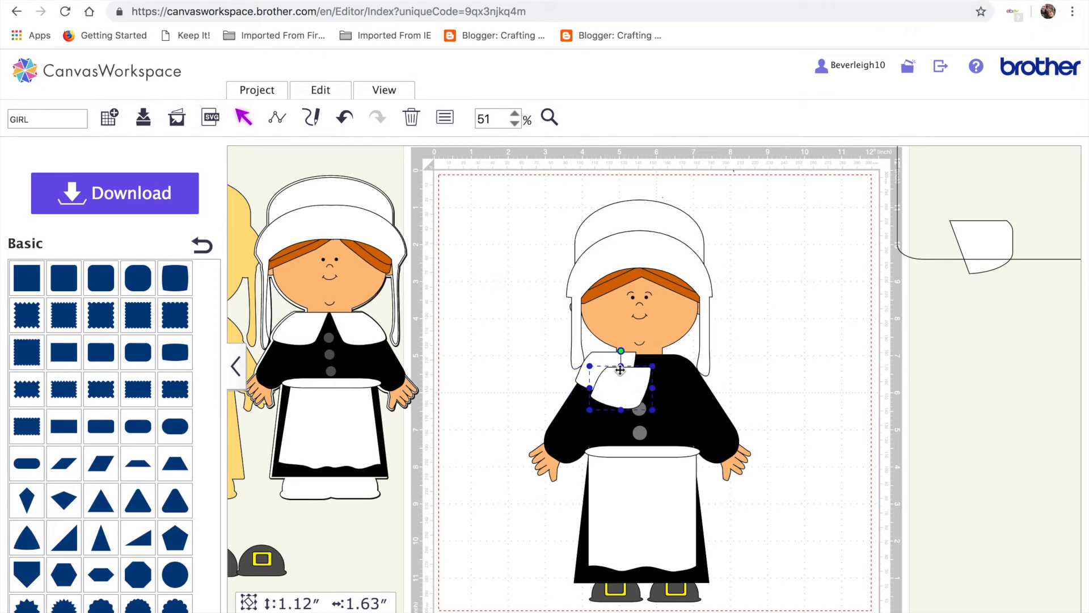
click(321, 89)
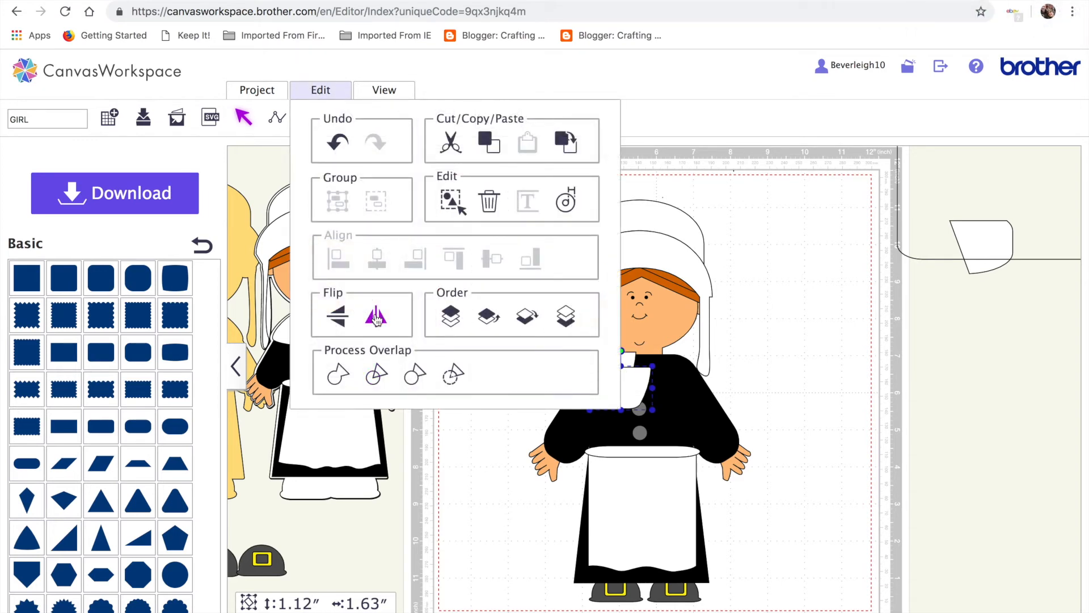
click(376, 316)
drag(637, 382, 673, 371)
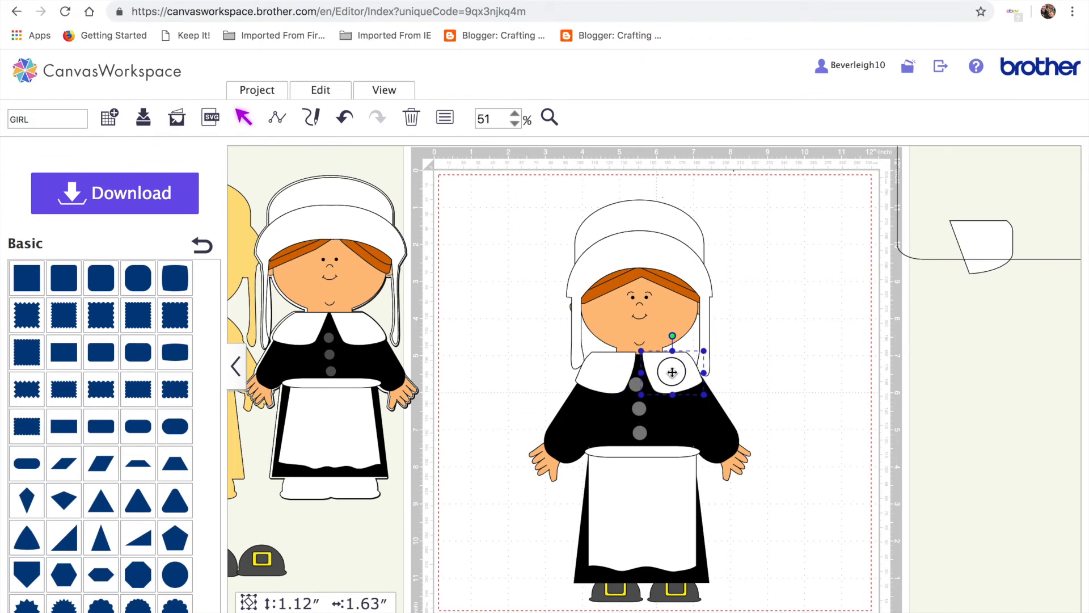
shift+click(611, 370)
click(318, 90)
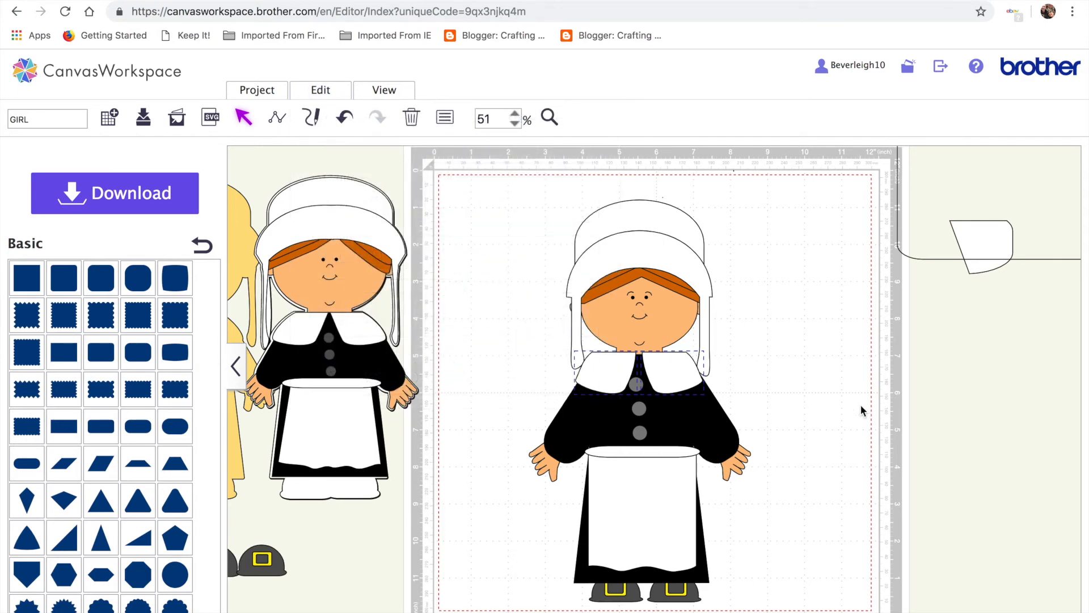
click(669, 374)
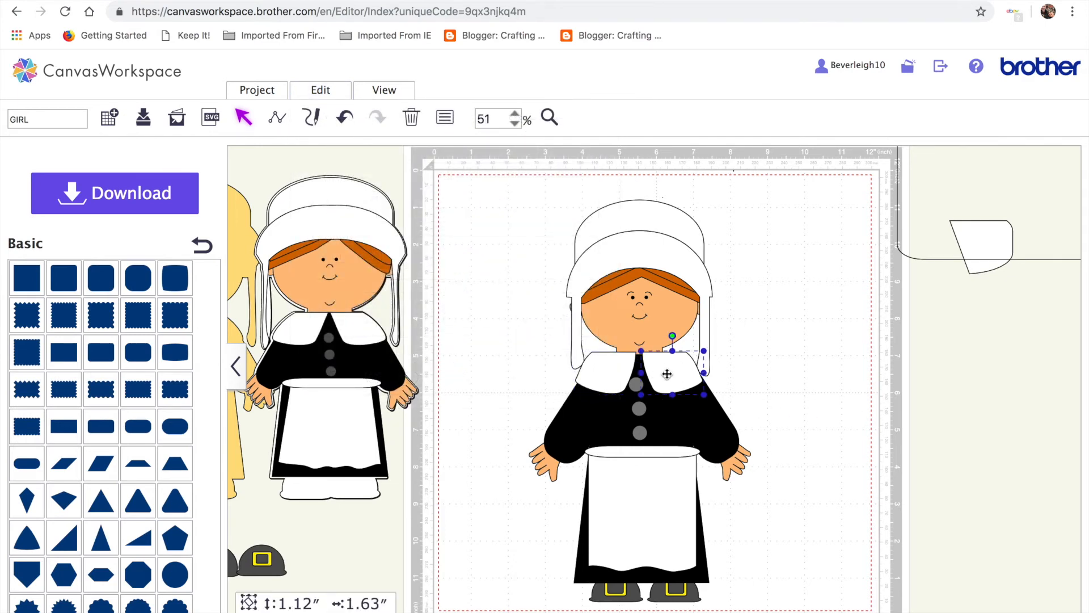
click(793, 382)
Shift the top dress button slightly right so it lines up with the two buttons below
click(640, 387)
drag(641, 387, 641, 387)
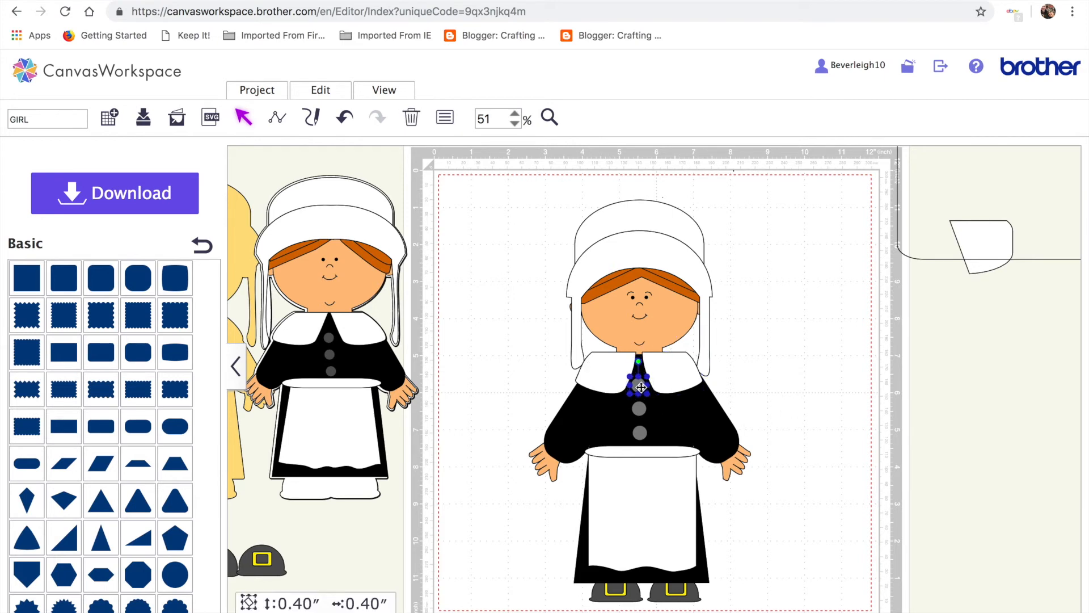
click(640, 409)
click(640, 434)
click(834, 394)
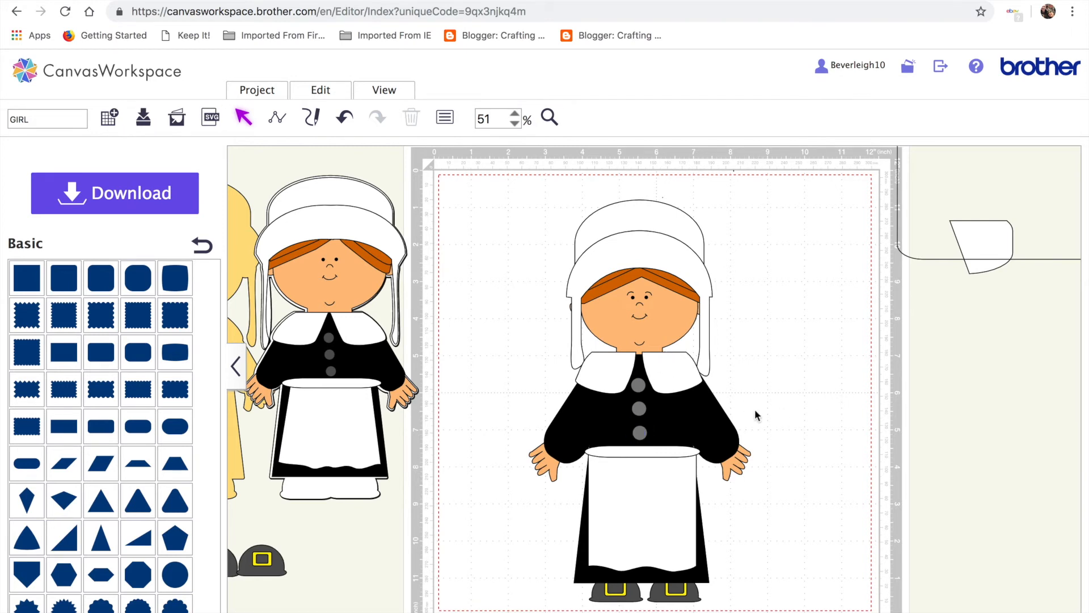
Select all parts of the pilgrim woman, including the shoes, and group them
drag(518, 190, 764, 576)
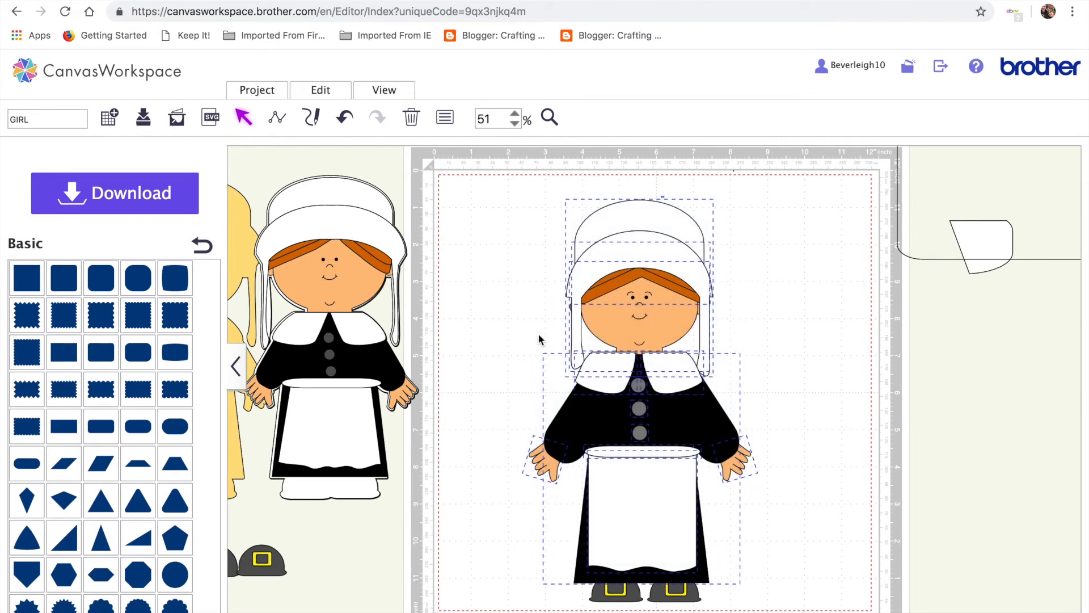
drag(533, 171, 773, 609)
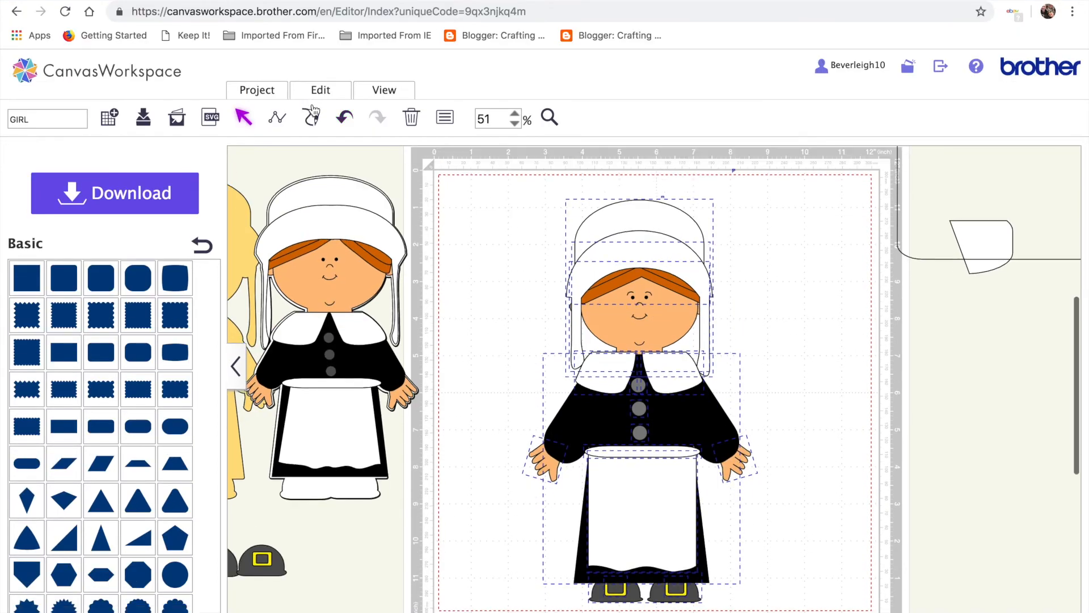
click(320, 92)
click(339, 203)
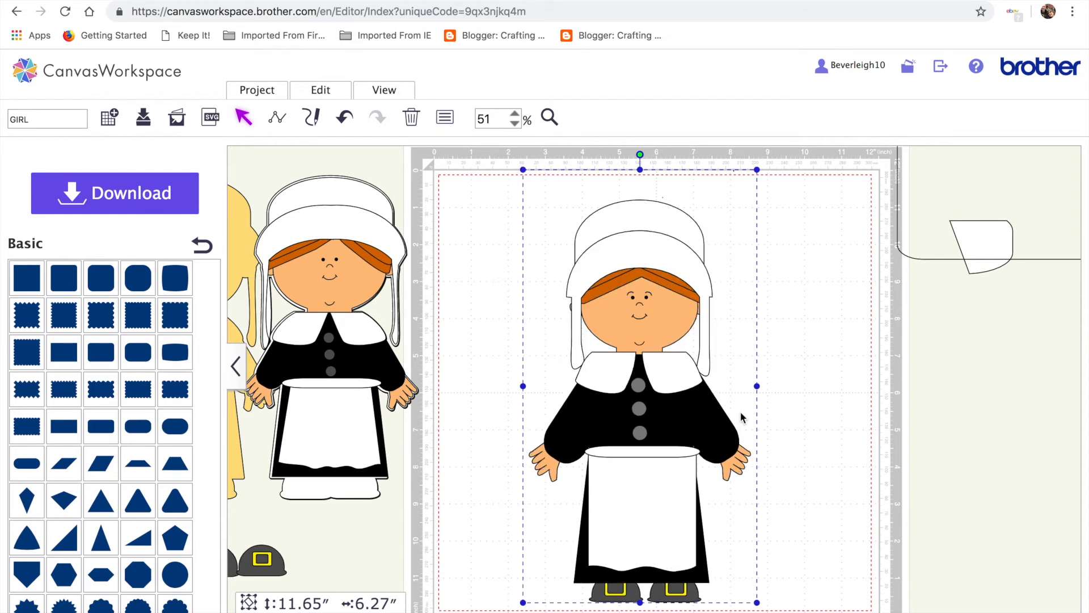
Widen the grouped pilgrim woman without changing her height, to a width of about 6.7 inches
drag(757, 386, 784, 386)
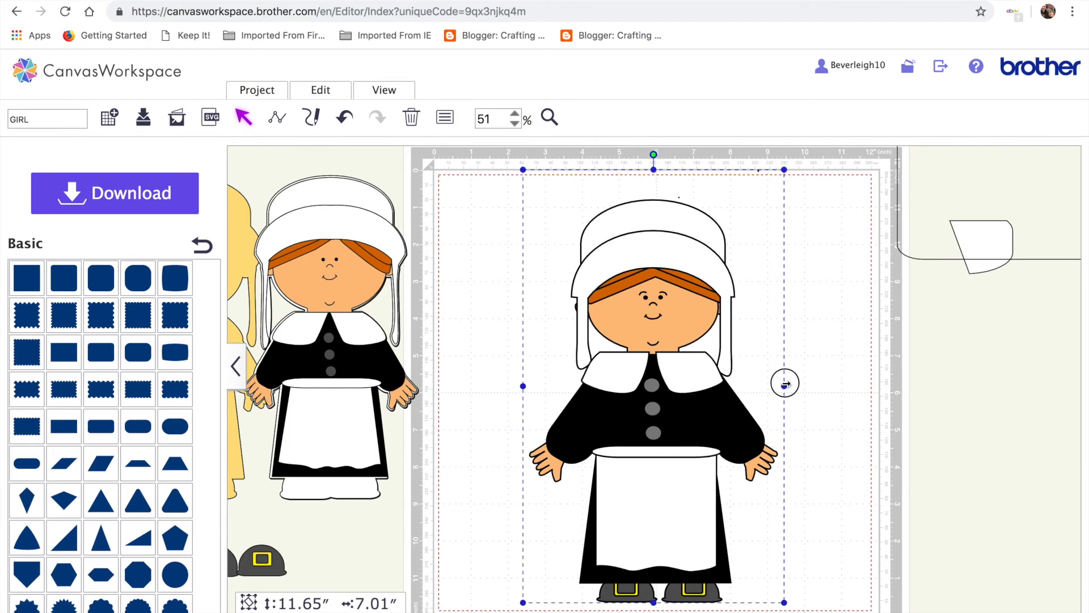
click(791, 335)
click(698, 270)
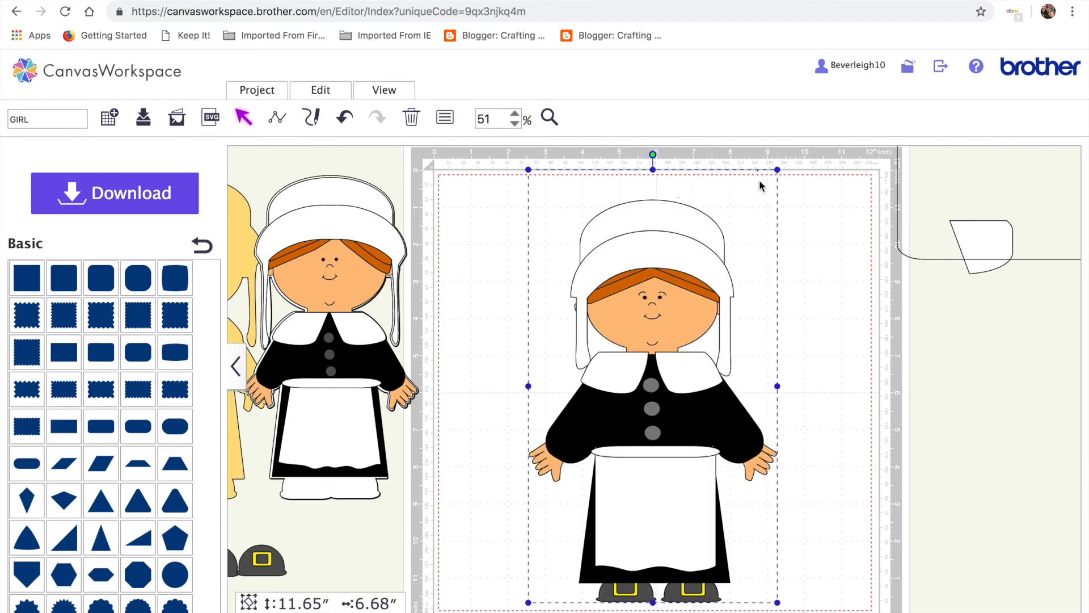
Scale the whole figure down to about 9.8 inches tall by 5.6 inches wide and move it up and left on the mat
drag(779, 169, 727, 238)
drag(644, 462, 613, 400)
click(834, 463)
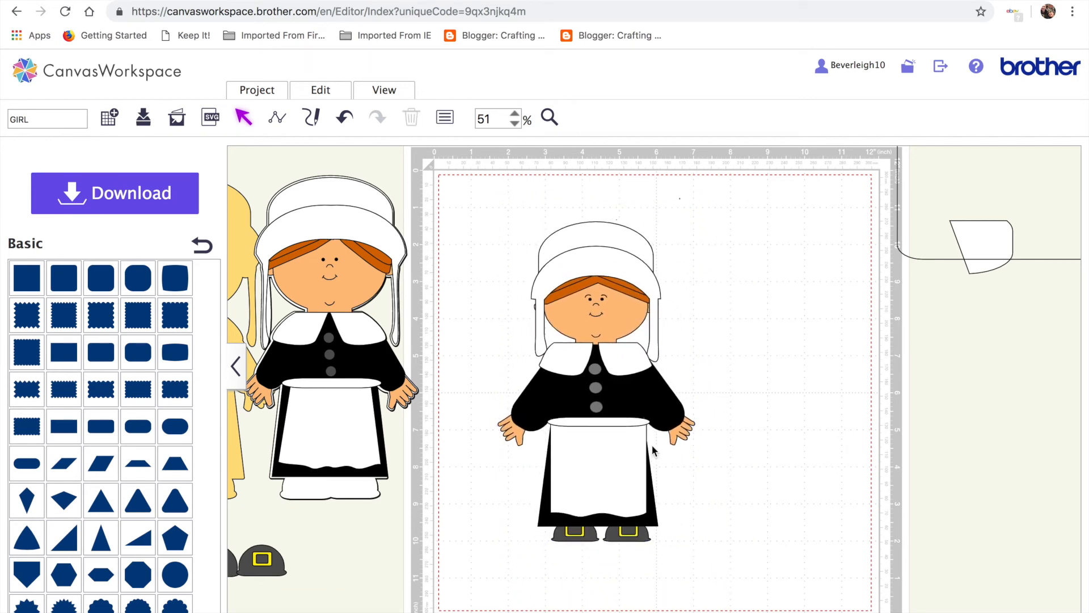
click(616, 453)
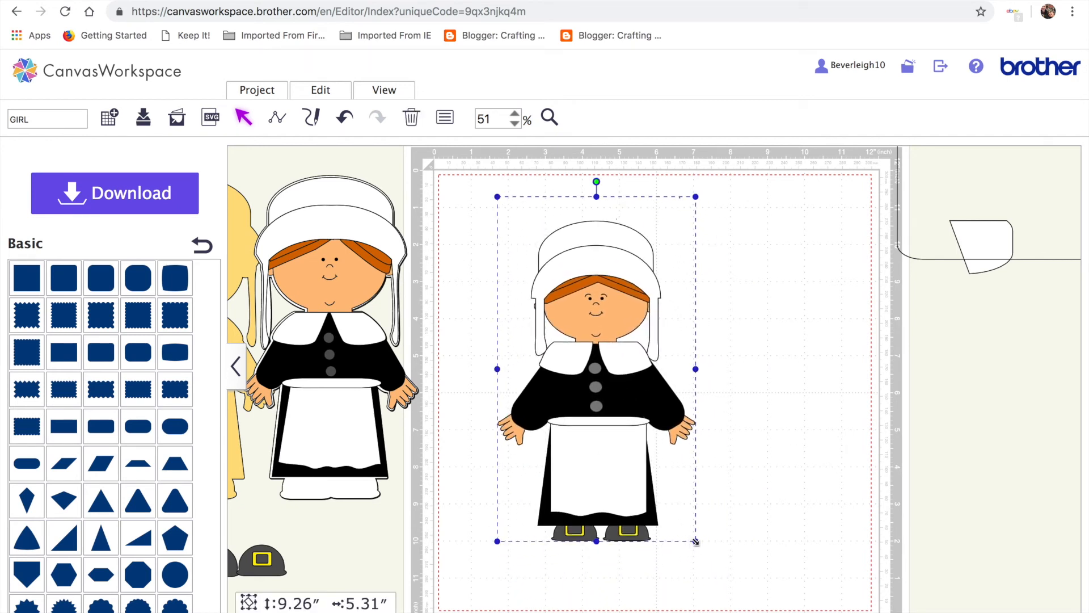
drag(696, 542, 708, 559)
click(781, 548)
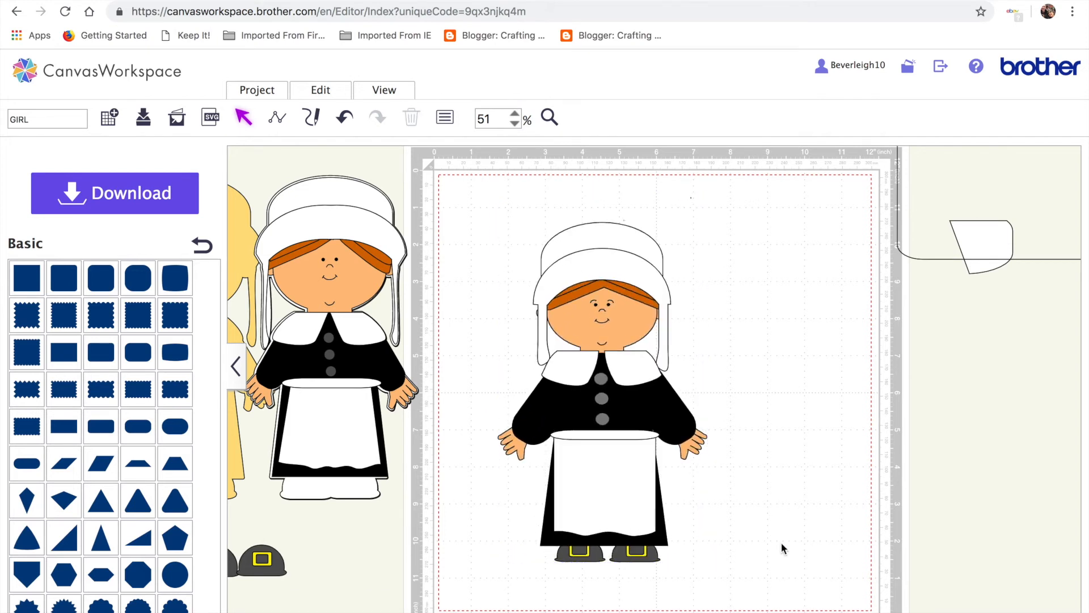
Duplicate the grouped figure and place the copy beside the original, over the mat's right edge
click(611, 378)
key(super+v)
drag(610, 372, 814, 358)
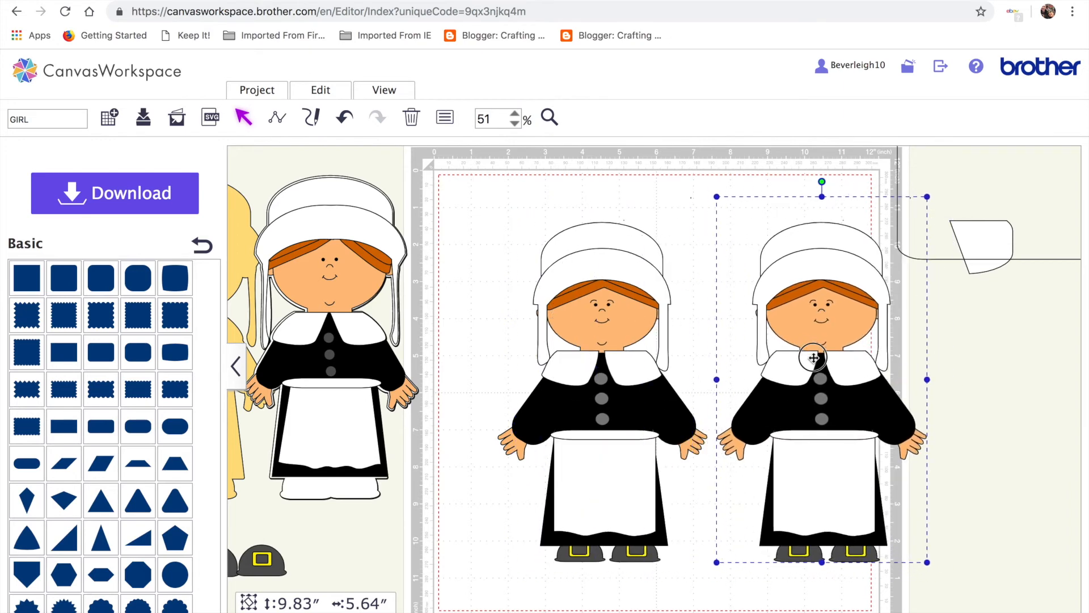
Ungroup the original figure and move its parts together to the mat's upper left corner
click(585, 343)
click(321, 90)
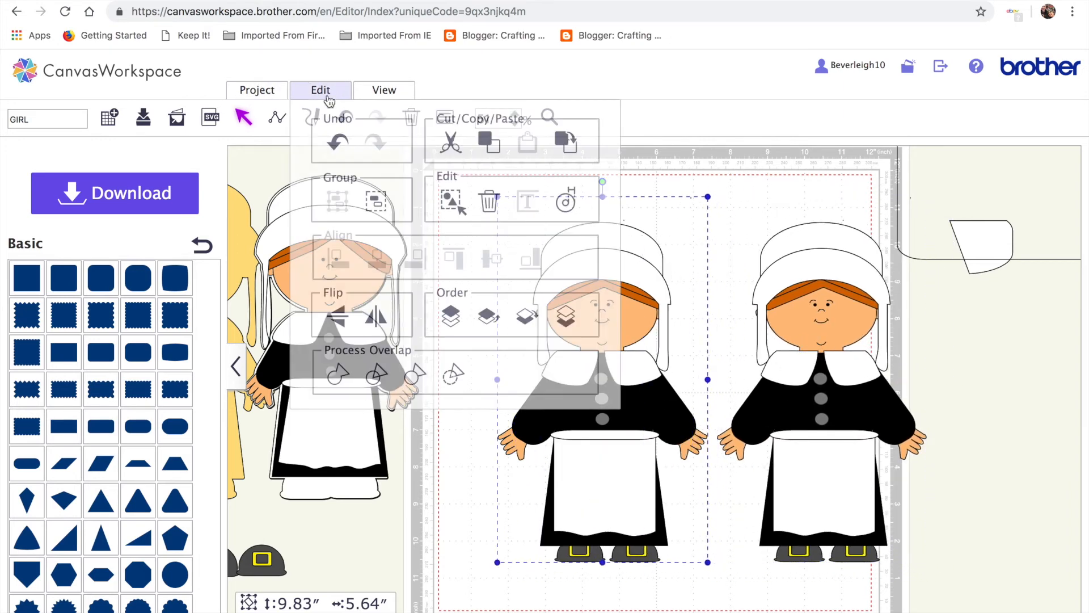
click(380, 194)
drag(644, 409, 548, 351)
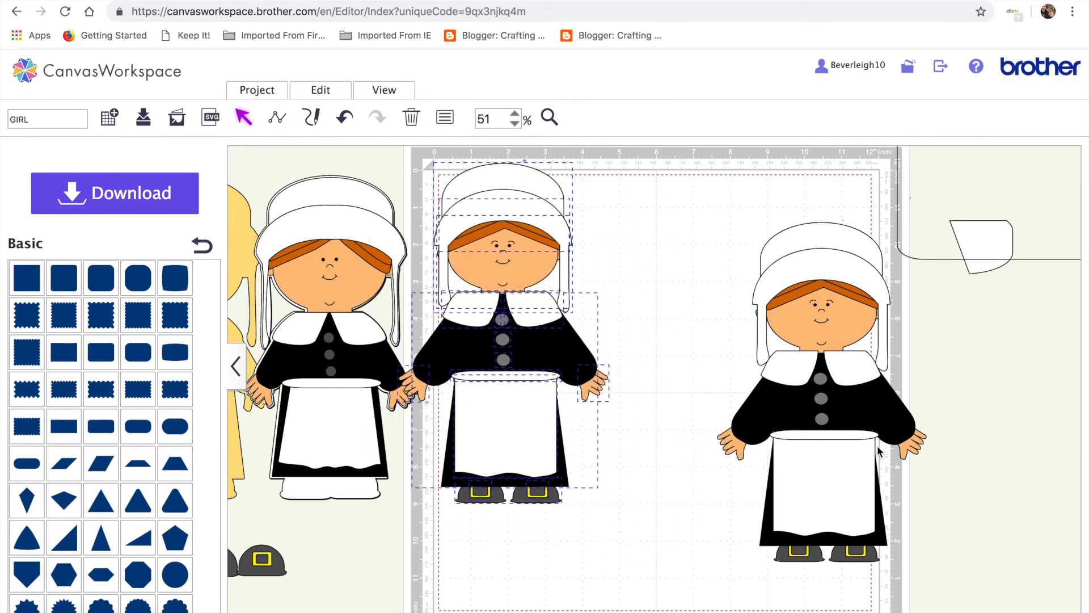
Delete the leftover collar pieces lying outside the mat
click(994, 240)
key(Delete)
click(994, 240)
key(Delete)
Try to move the loose pair of buckled shoes onto the reference figure's feet, and undo the move
scroll(233, 466, left, 5)
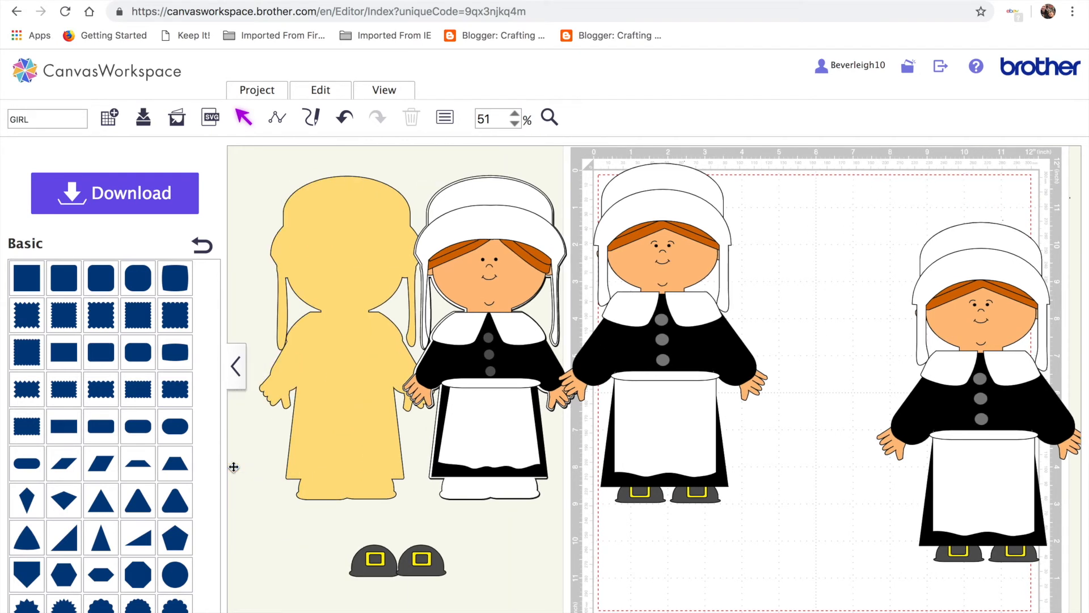
drag(338, 524, 474, 603)
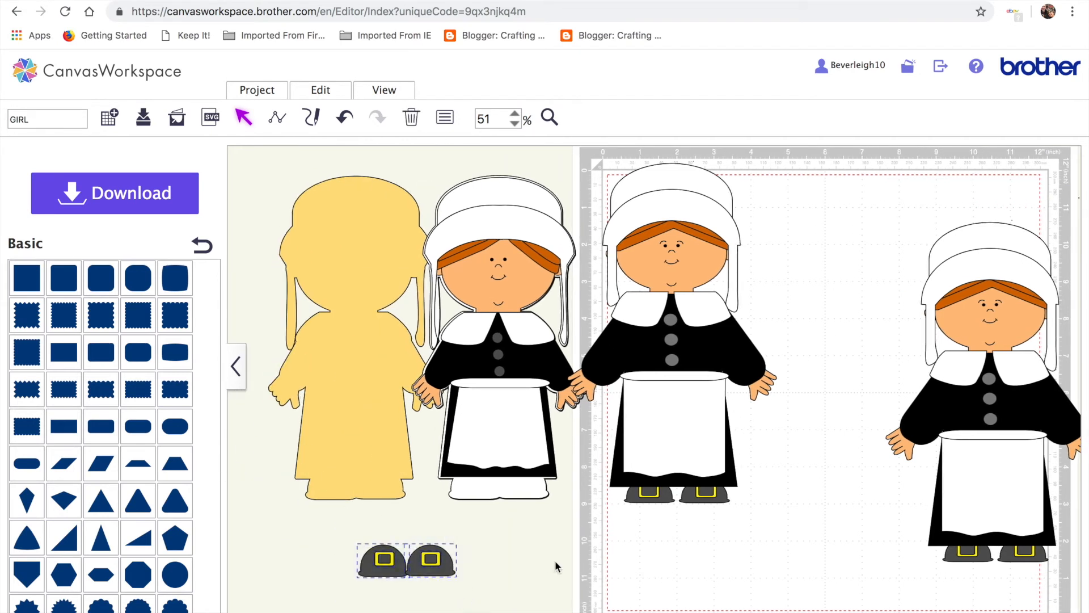
drag(417, 570, 513, 495)
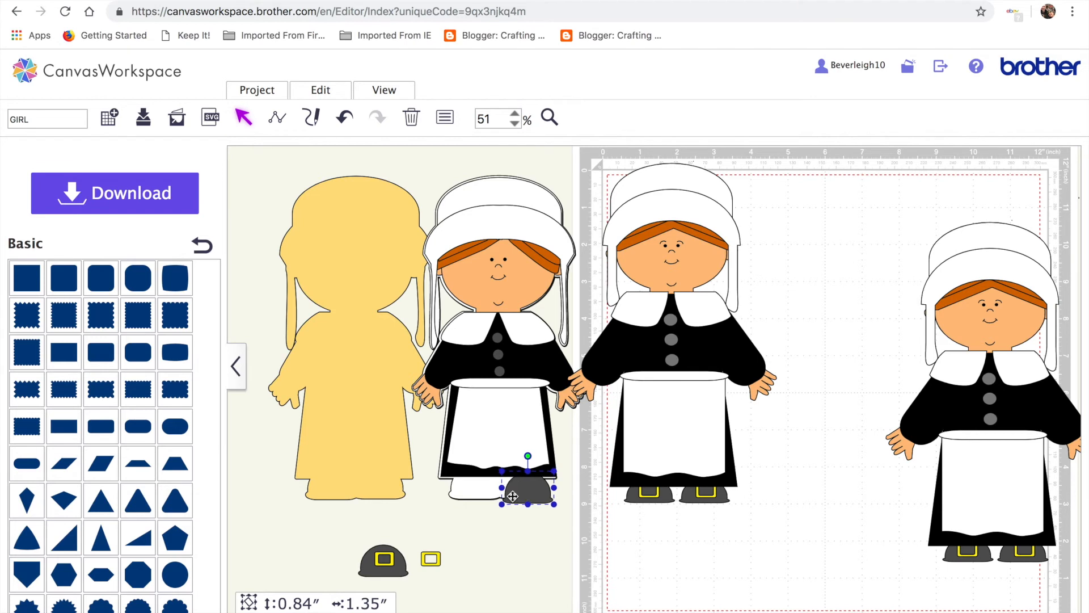
click(345, 119)
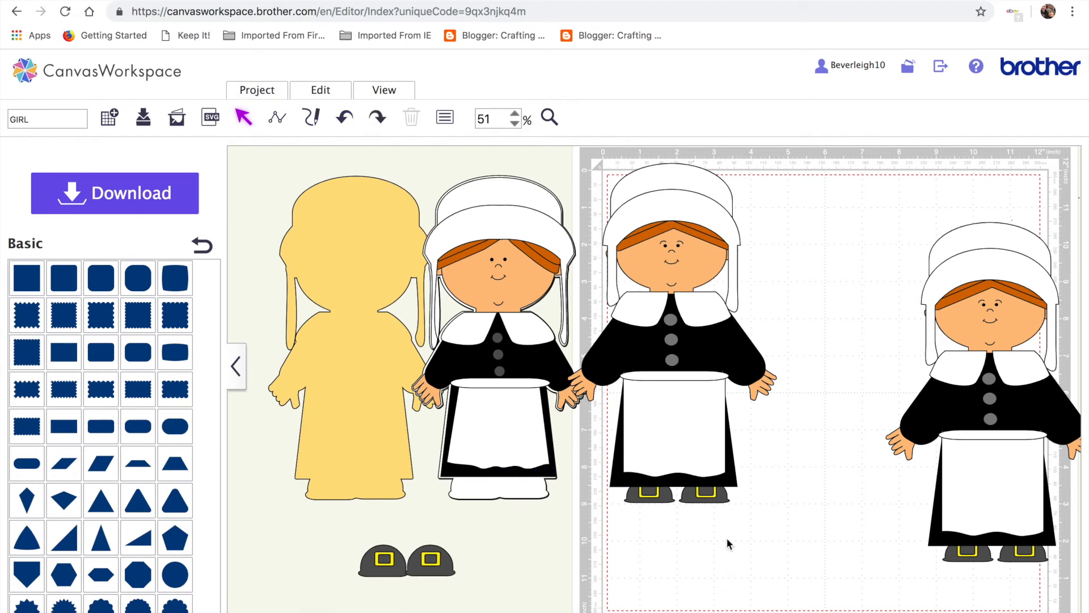
Try to unify the grouped duplicate figure into a single outline
scroll(727, 543, right, 3)
click(788, 441)
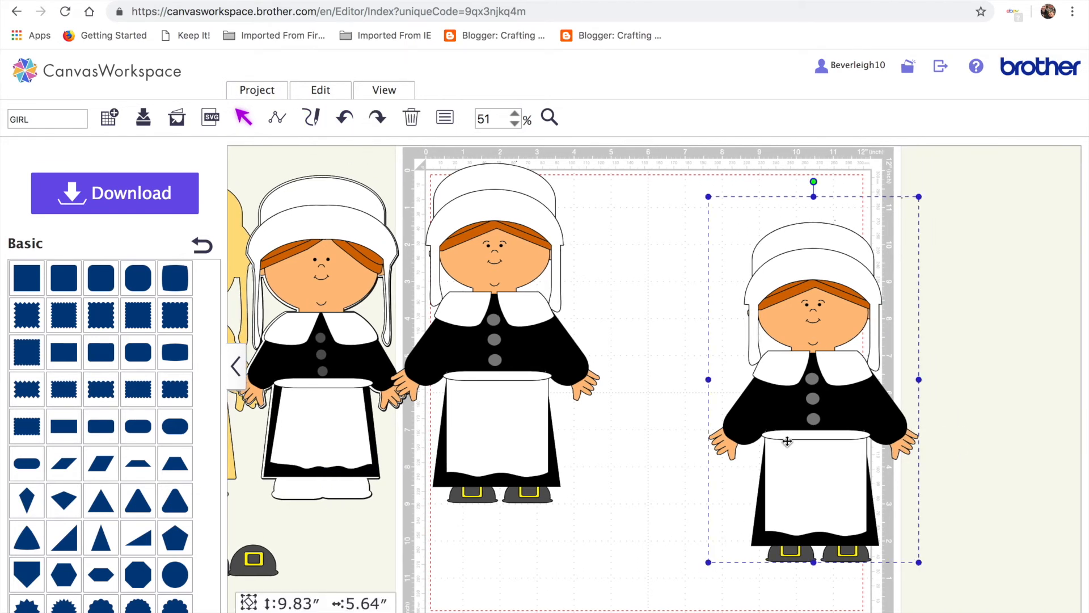
click(321, 90)
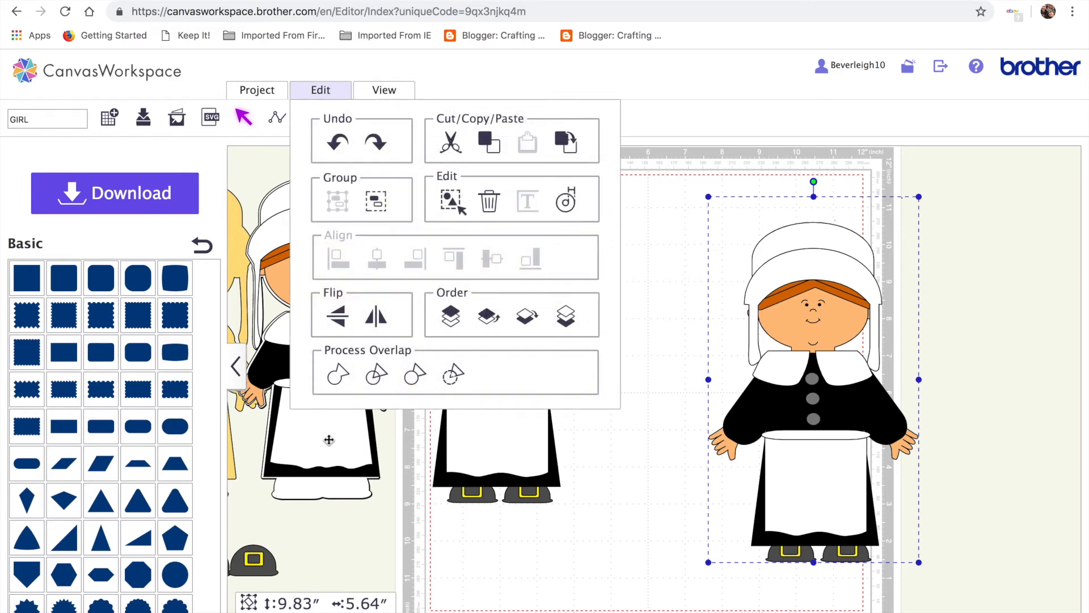
click(338, 373)
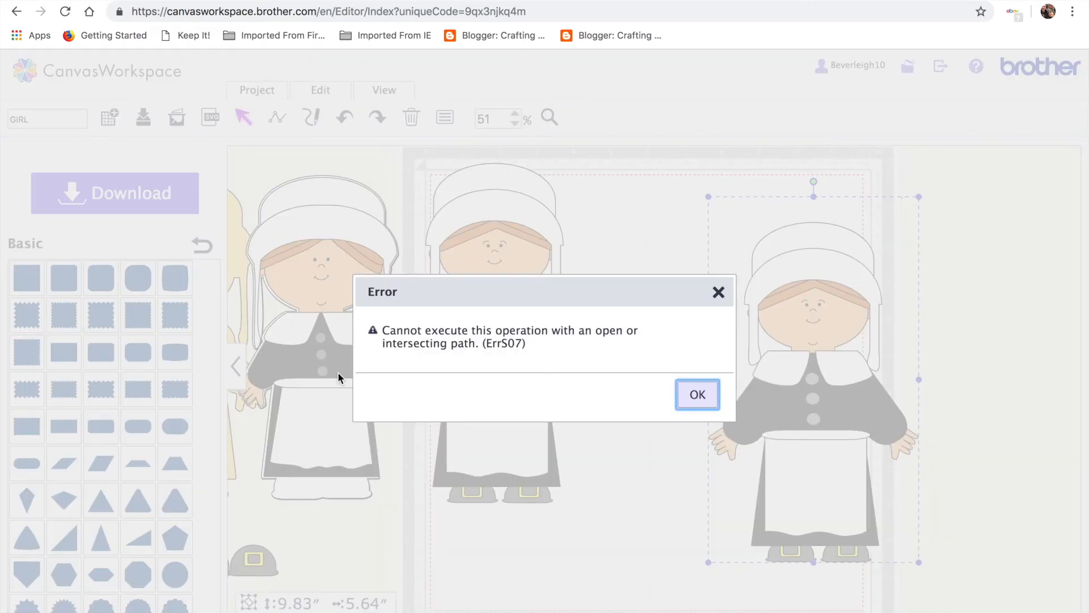
click(697, 396)
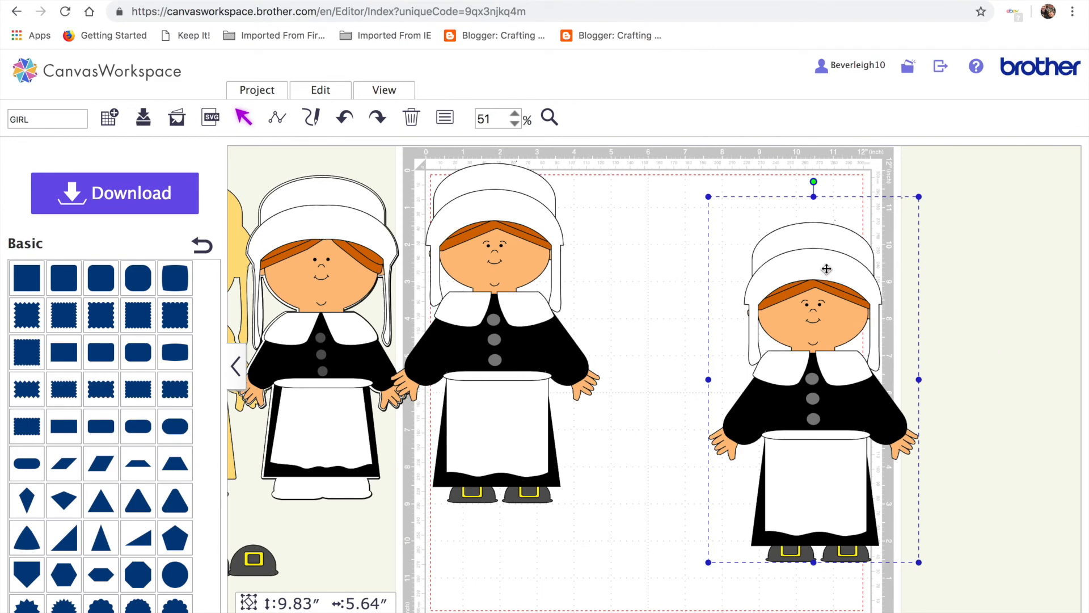
Ungroup the duplicate pilgrim woman into her separate parts
click(953, 326)
click(826, 286)
click(311, 89)
click(378, 208)
click(963, 333)
Group the duplicate's bonnet and hair, and group both collar halves together with them
click(835, 239)
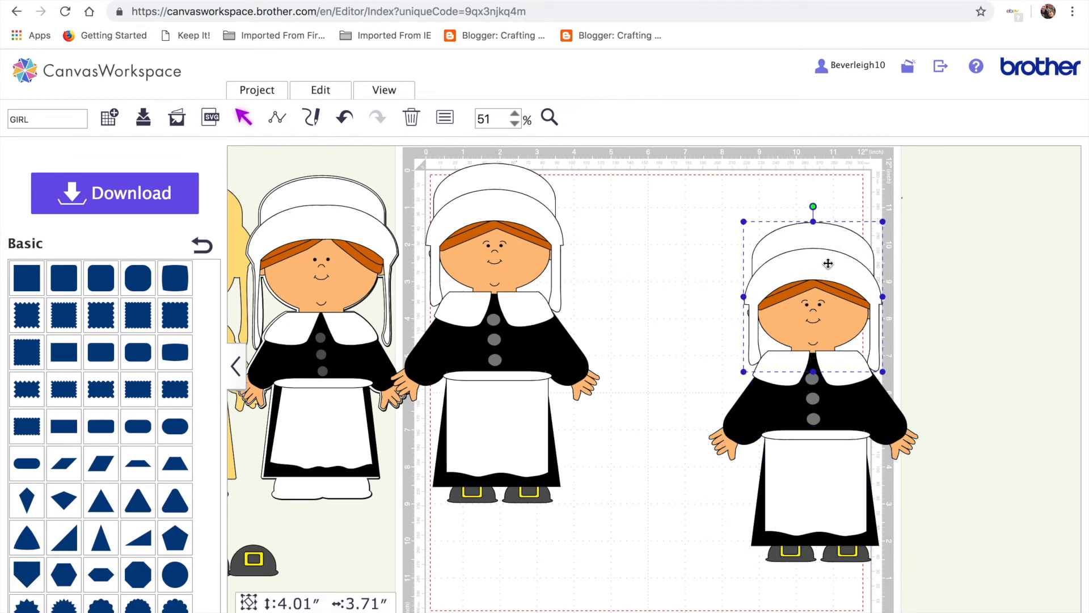
click(810, 243)
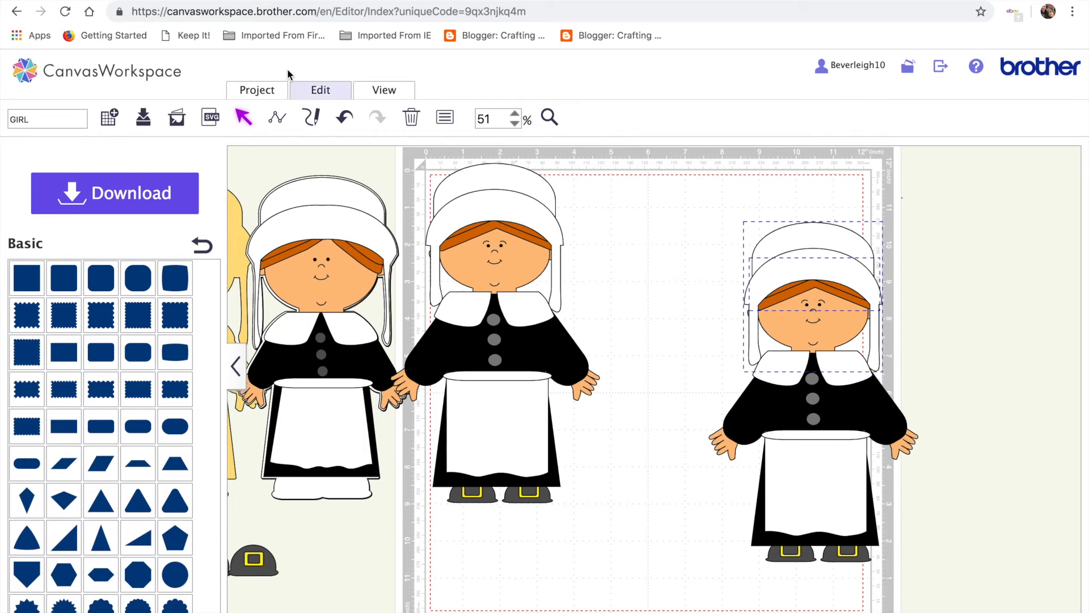
click(318, 96)
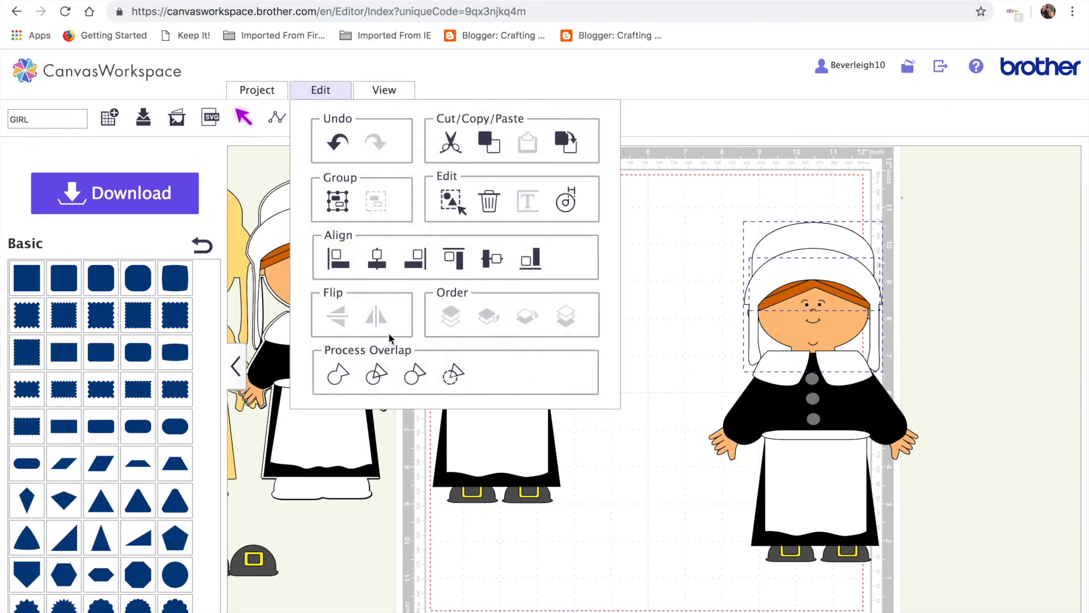
click(338, 198)
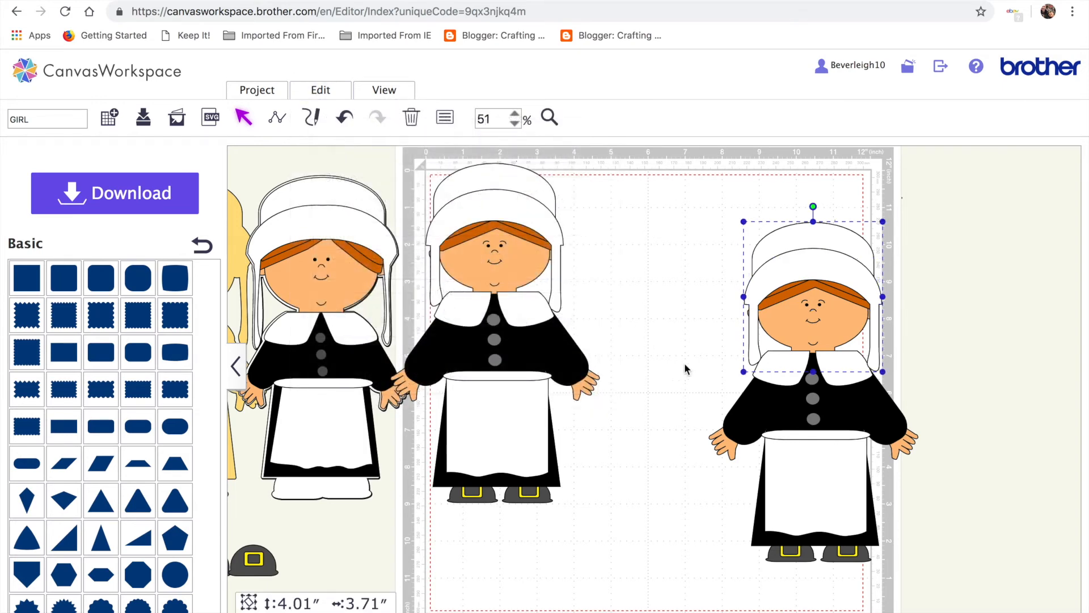
click(781, 378)
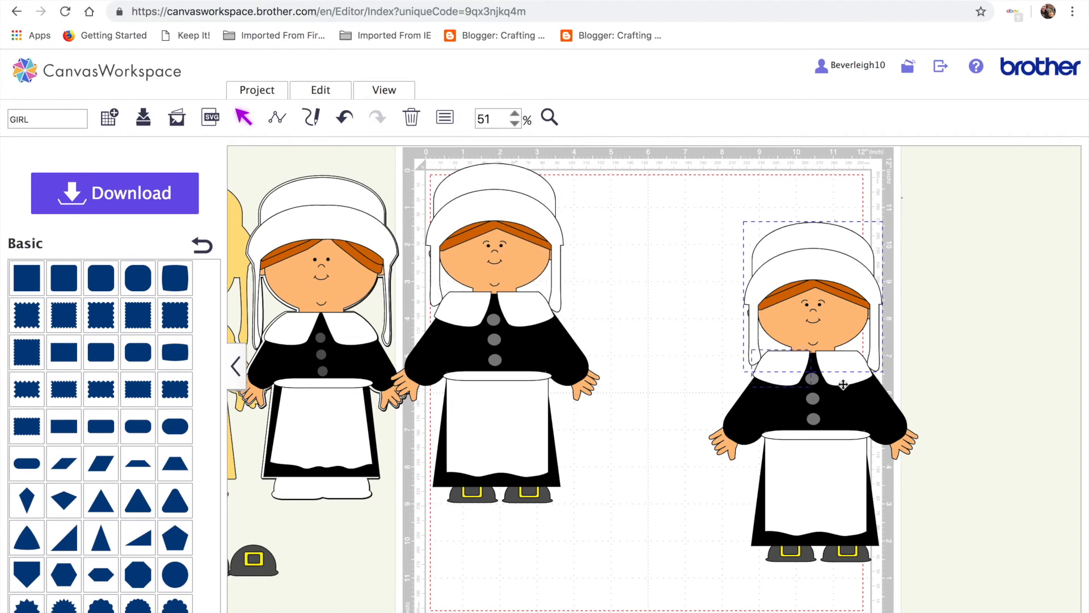
click(316, 93)
click(339, 203)
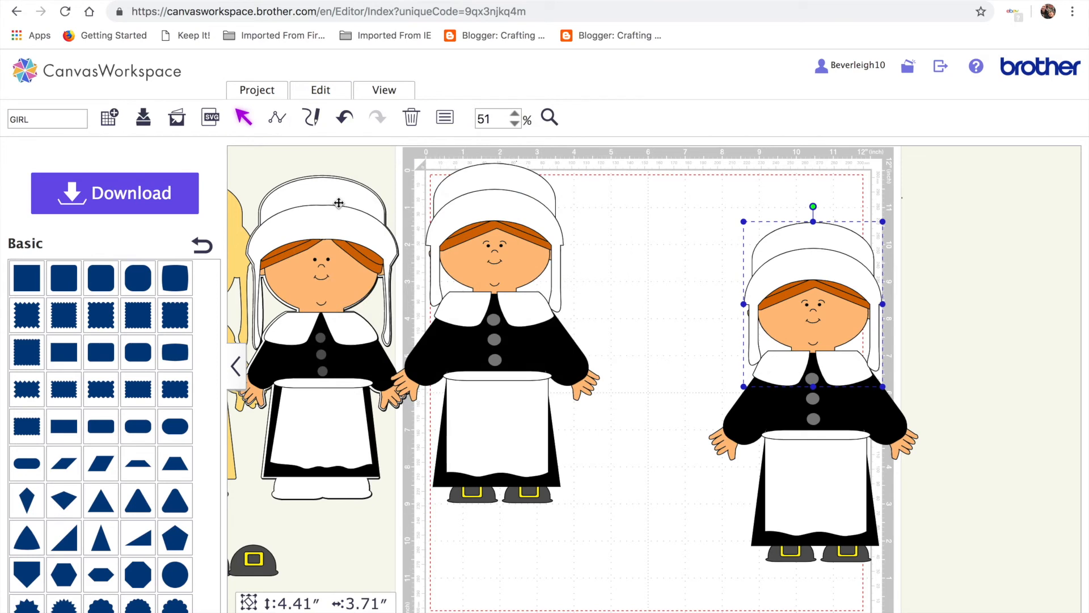
Move the bonnet, hair and collar group off the duplicate figure, and undo the move
drag(827, 269, 965, 240)
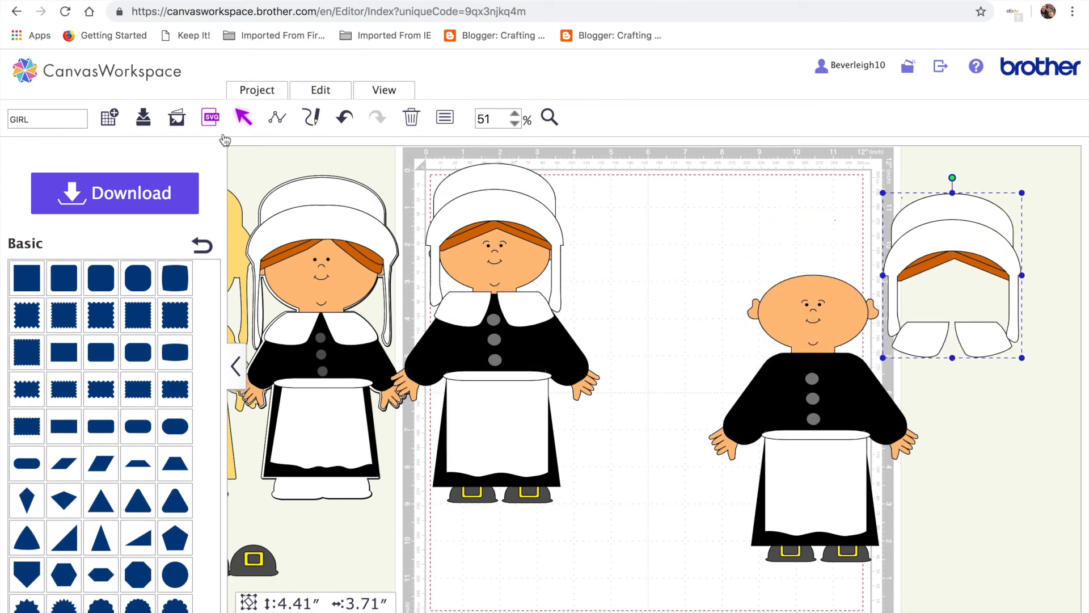
click(321, 91)
click(338, 143)
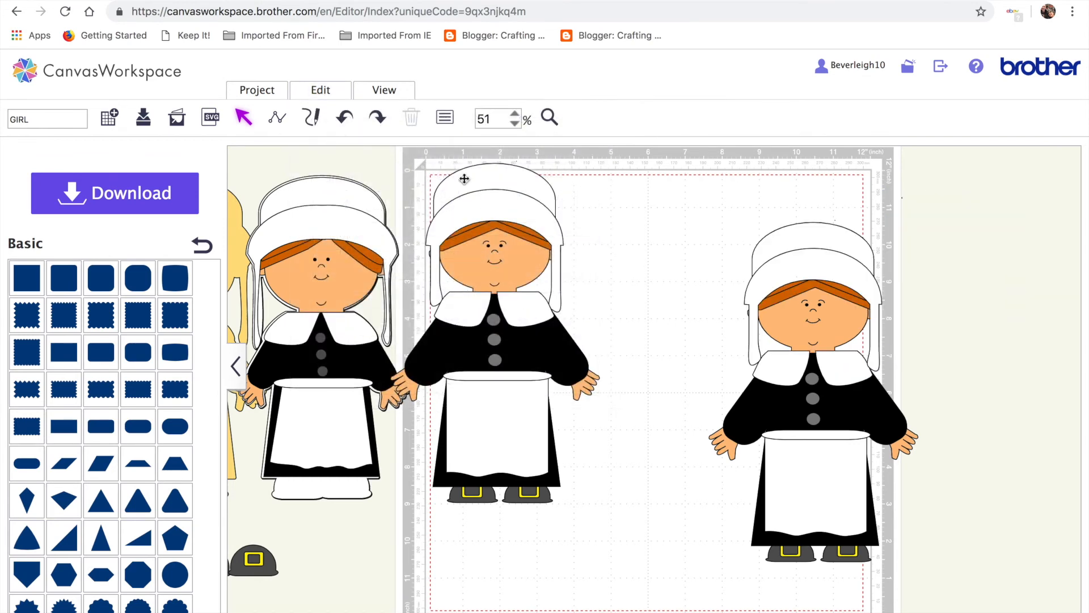
Unify the bonnet, hair and collar group with the duplicate's dress into one merged shape
click(834, 369)
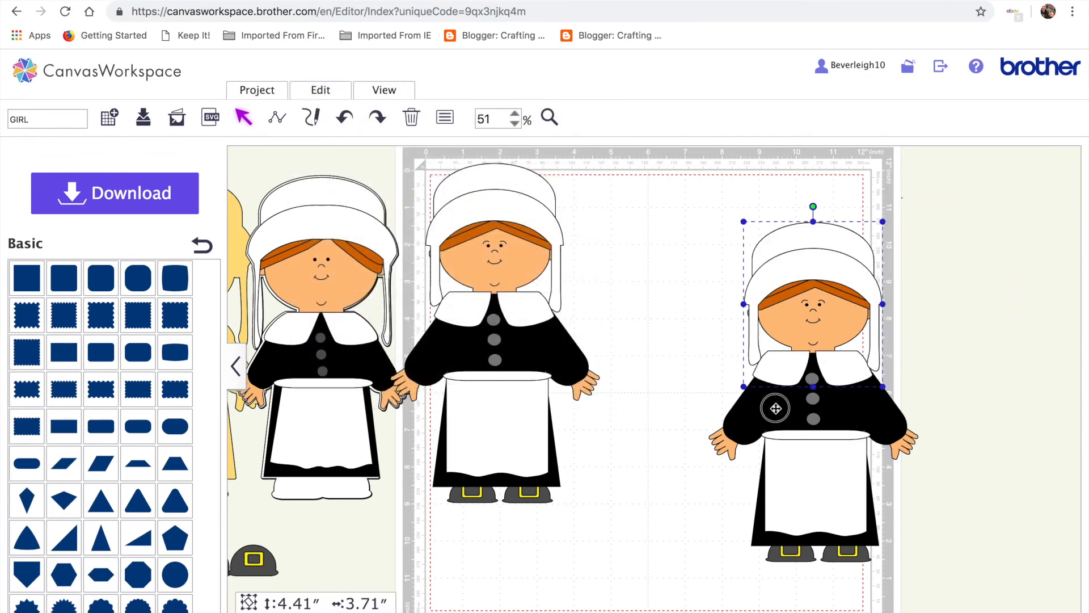
click(318, 92)
click(342, 370)
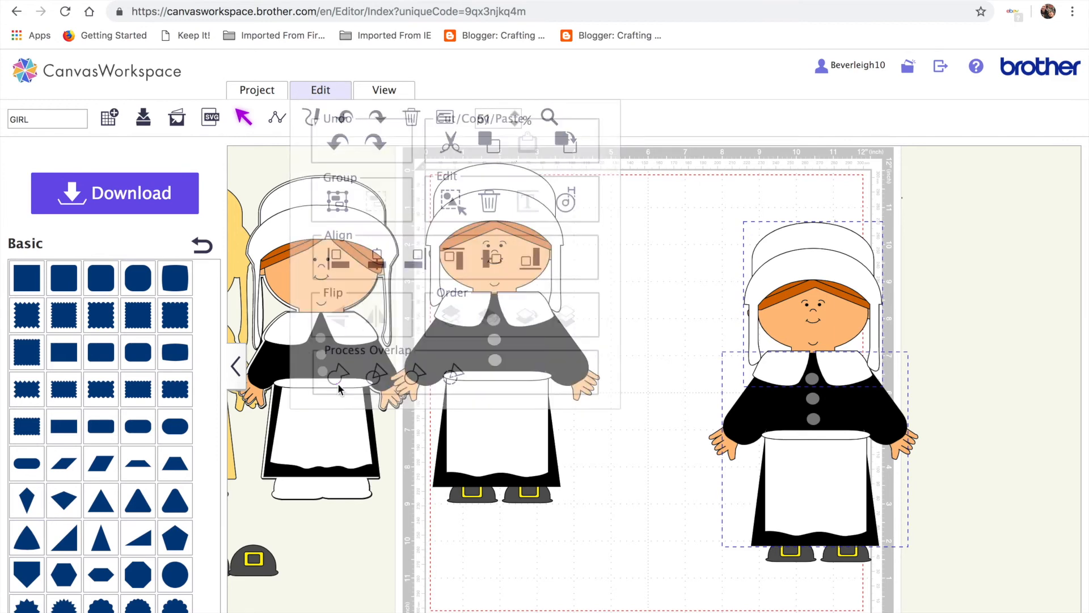
Try to unify the grouped head with the merged bonnet and dress shape
click(836, 328)
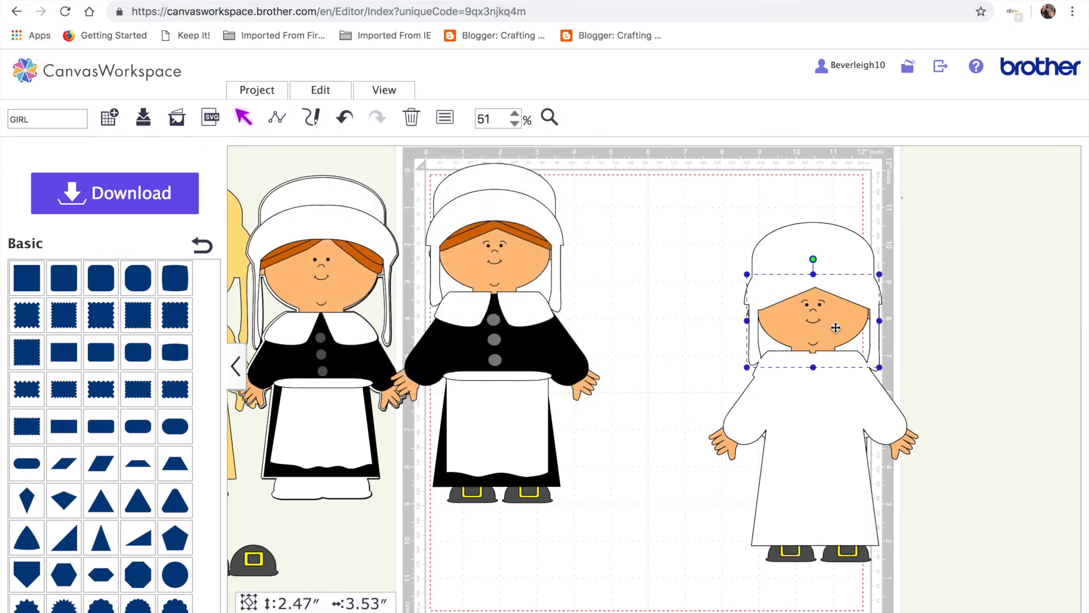
shift+click(800, 258)
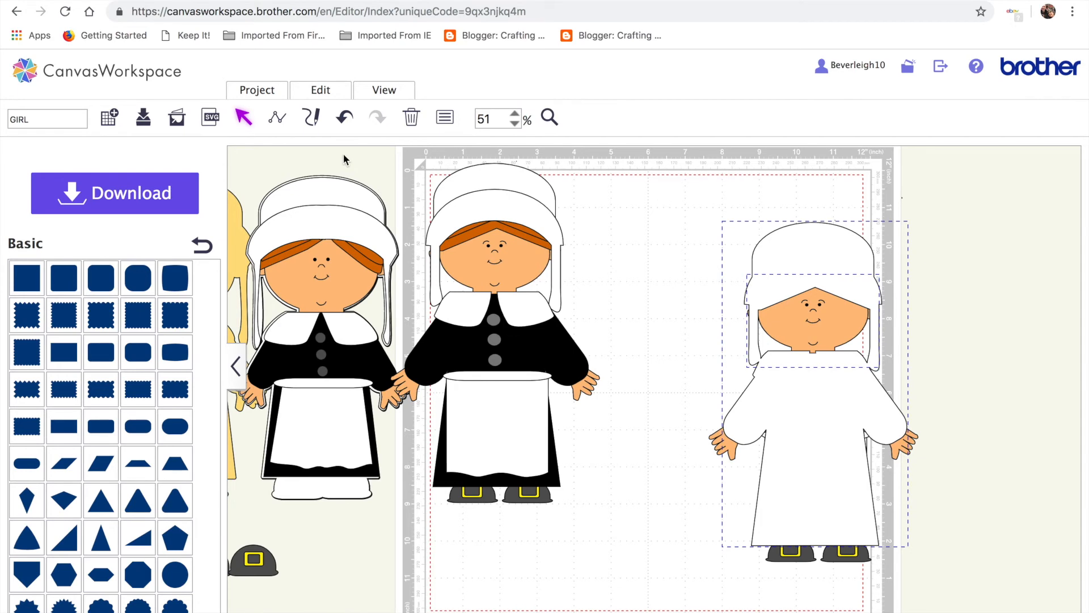
click(339, 86)
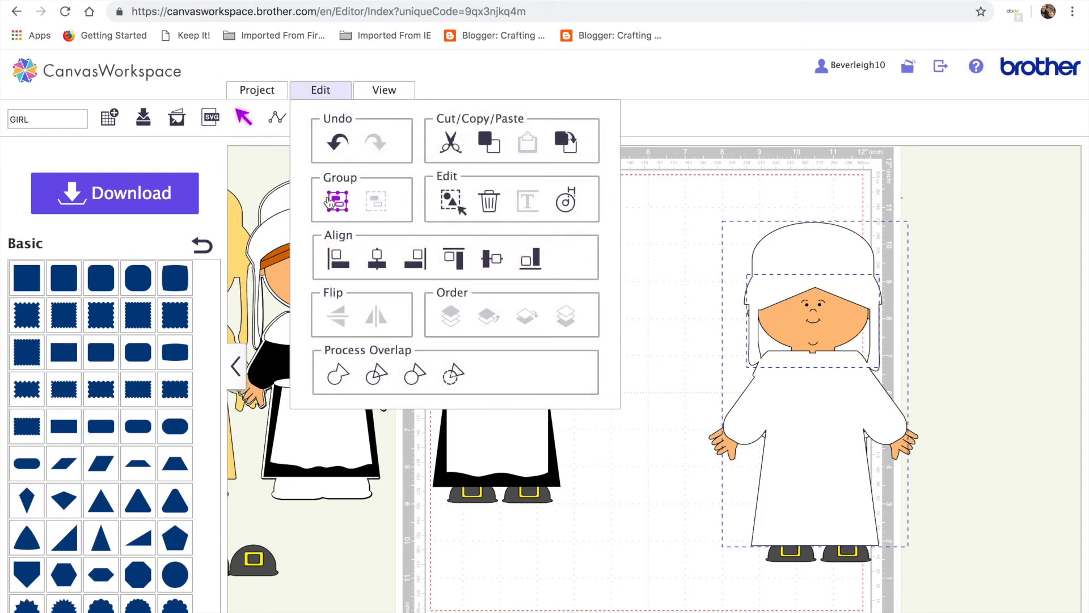
click(340, 377)
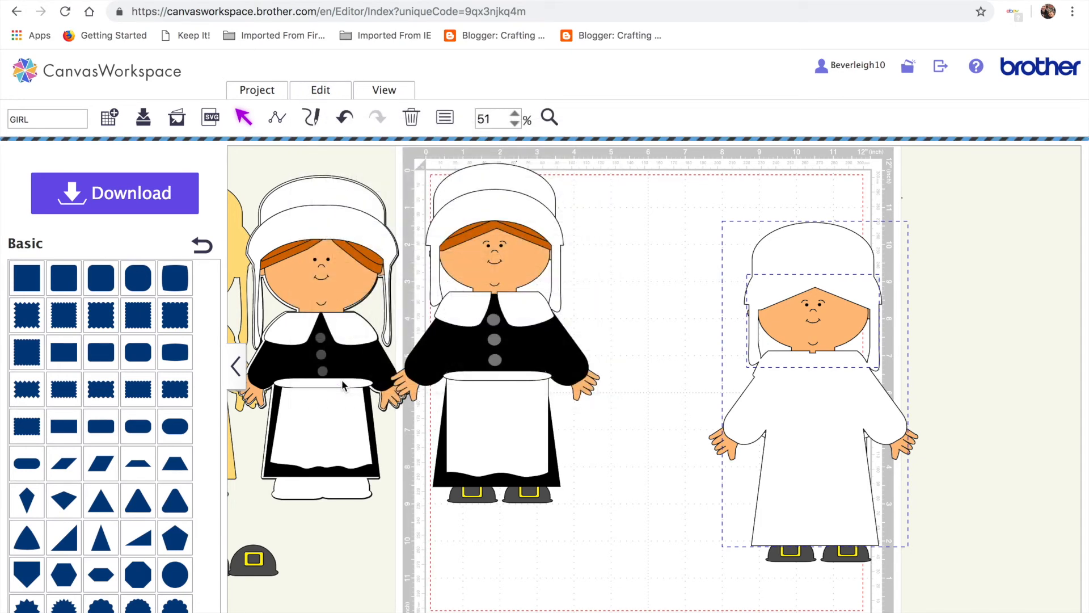
click(697, 396)
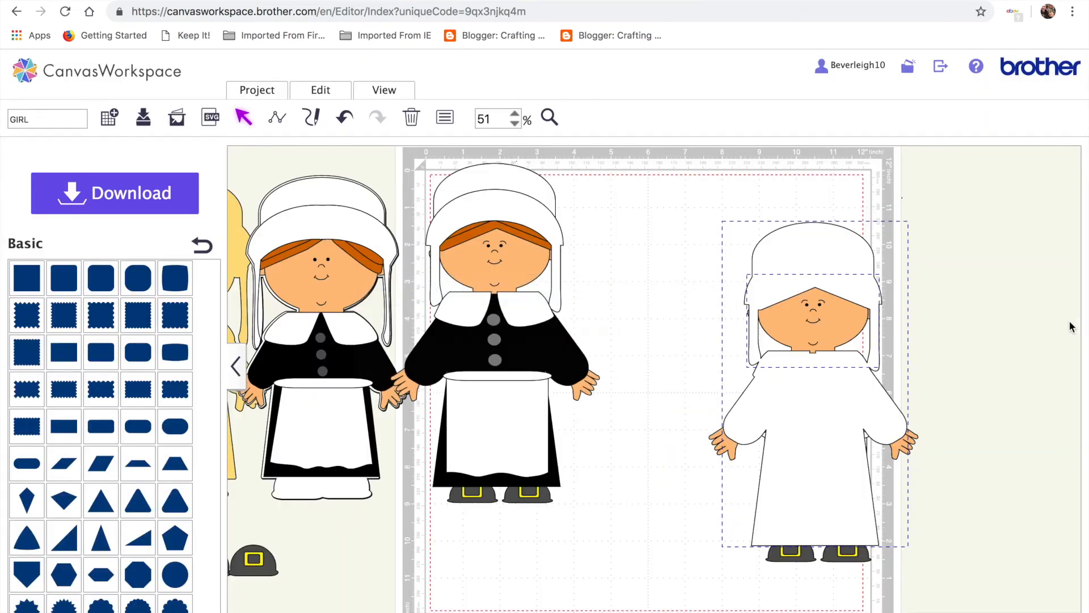
Ungroup the duplicate figure's head parts
click(827, 318)
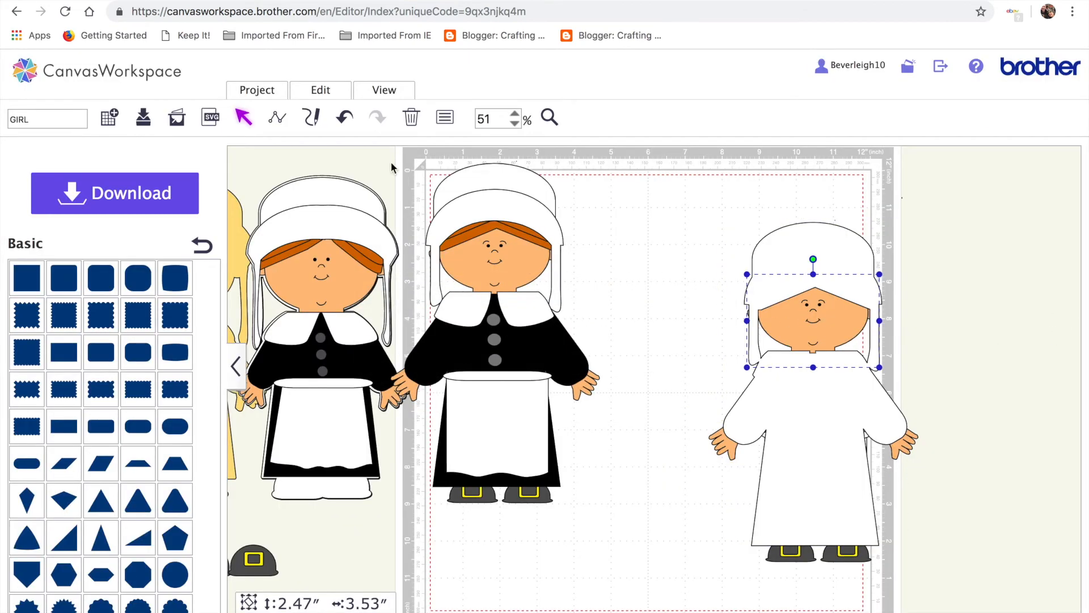
click(320, 90)
click(377, 201)
click(927, 318)
Try grouping the bare head shape with the merged bonnet and dress shape, and undo the grouping
click(856, 323)
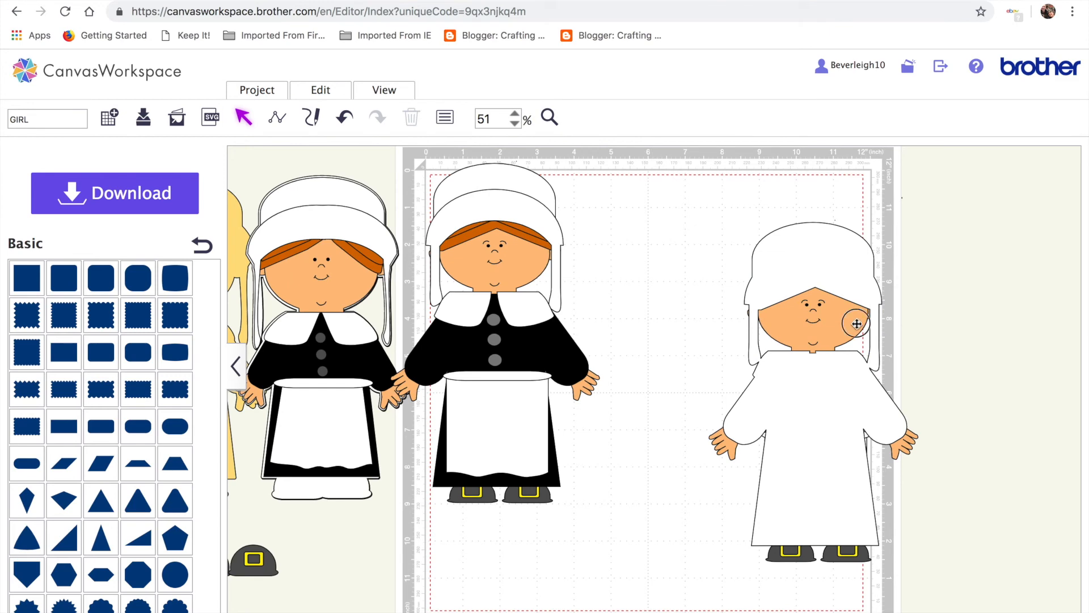
click(850, 242)
click(322, 91)
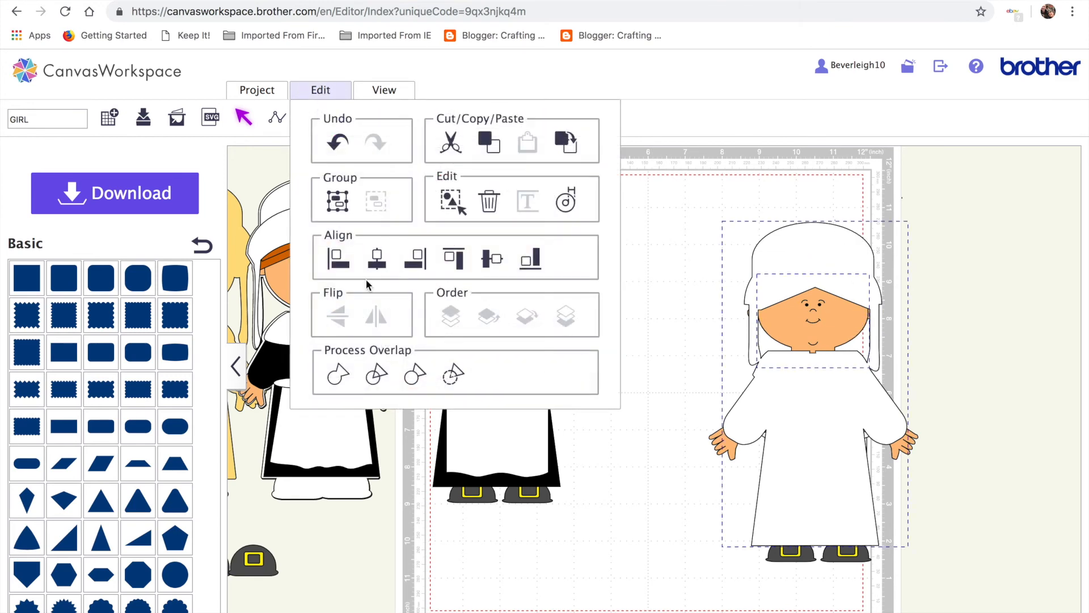
click(339, 201)
click(344, 117)
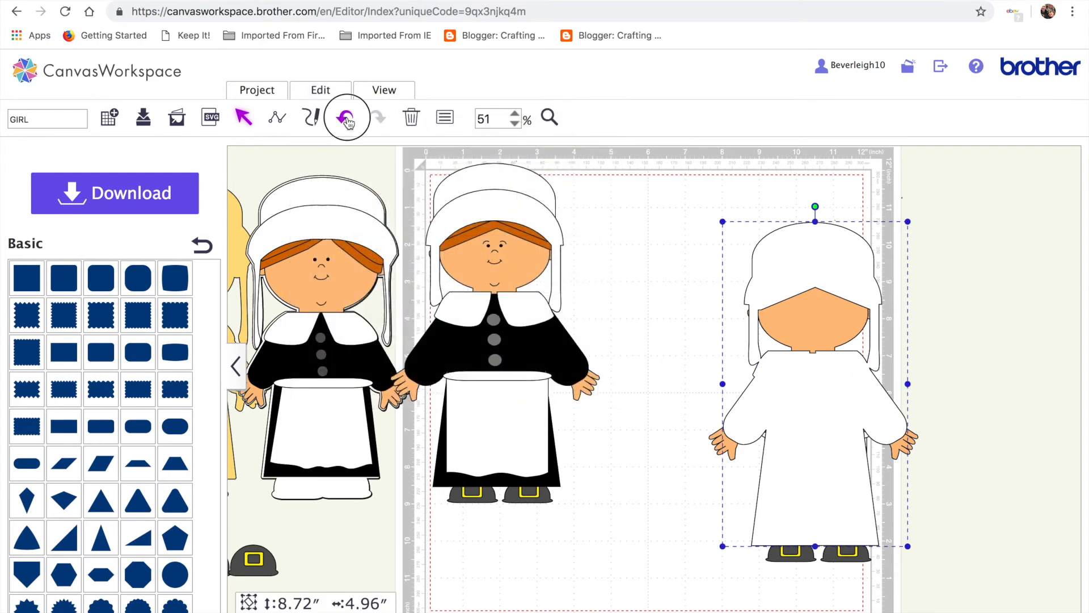
Try to unify the duplicate's head with the merged bonnet and dress shape, and undo the head's downward move
click(320, 92)
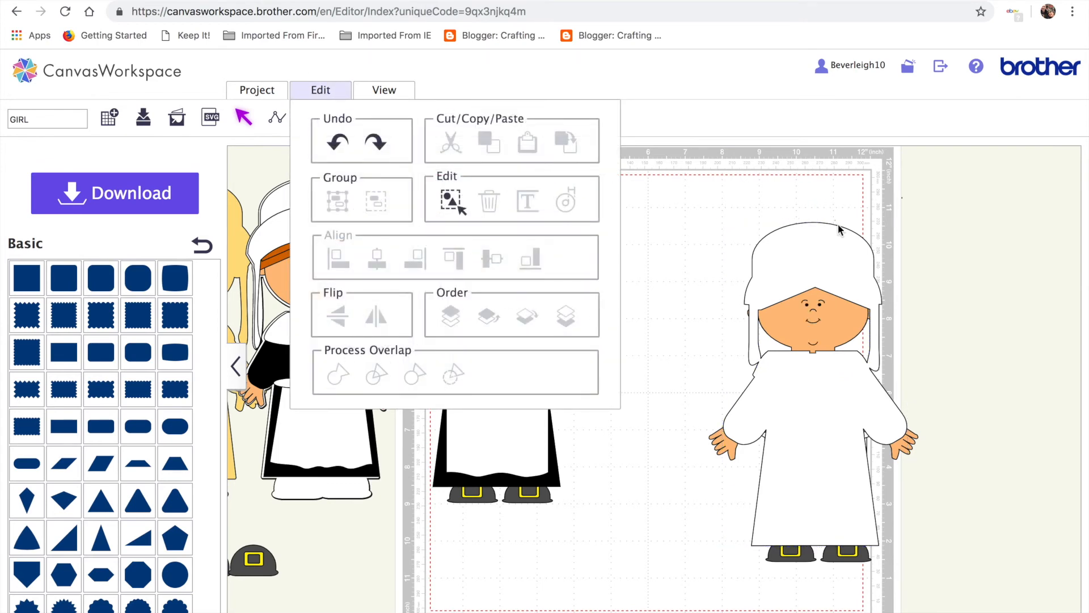
click(823, 251)
shift+click(840, 333)
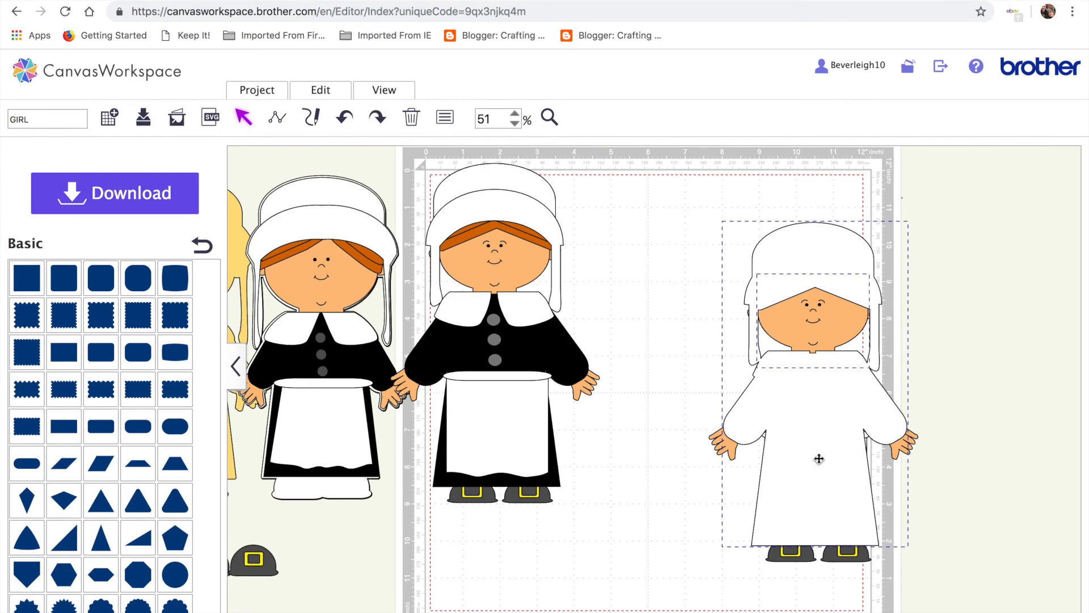
click(334, 90)
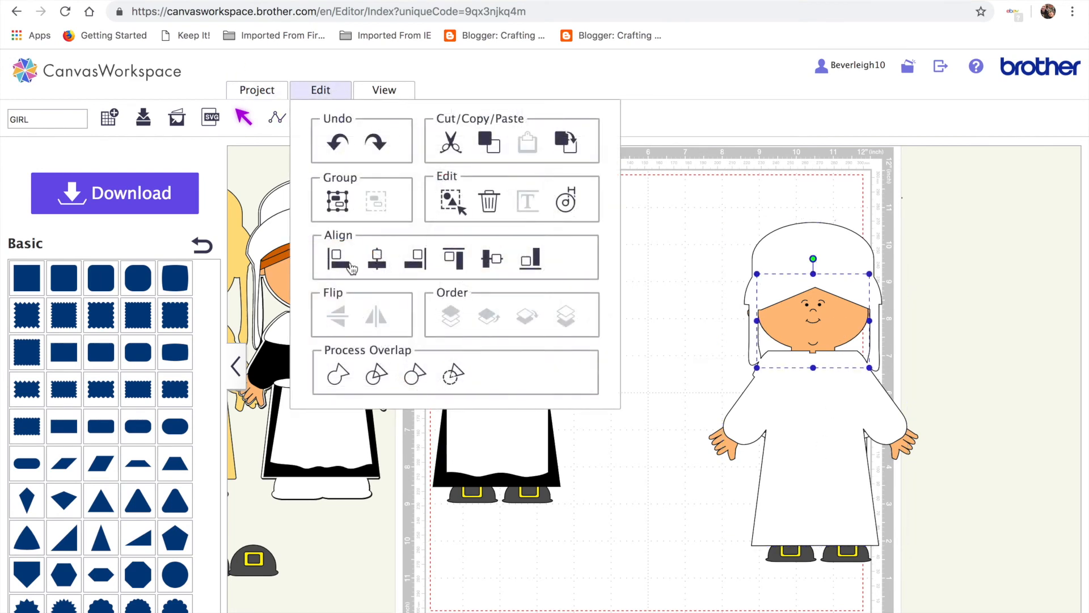
click(339, 375)
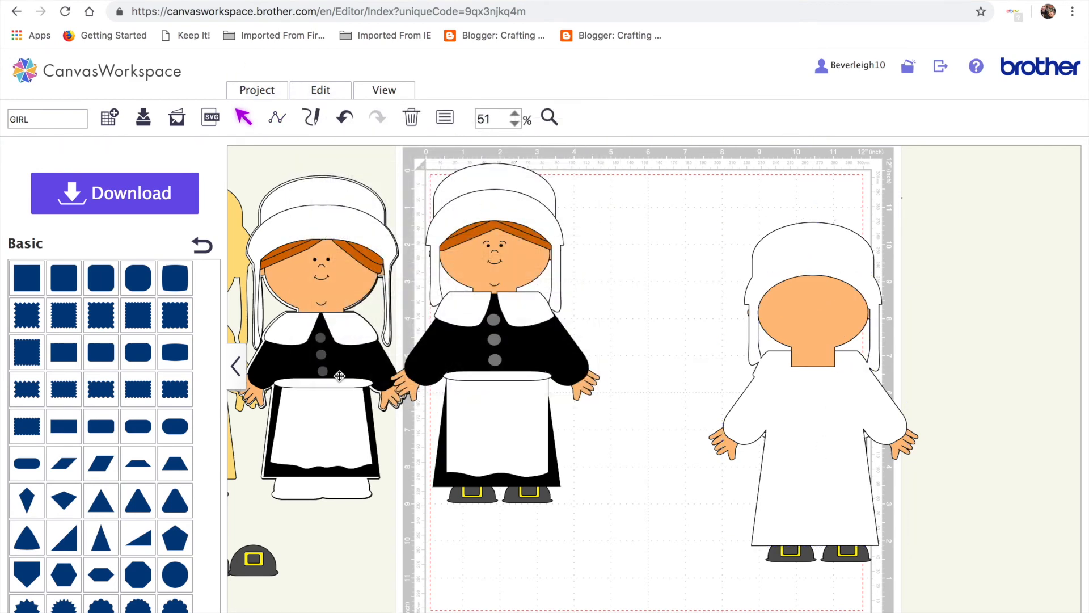
drag(812, 346, 812, 344)
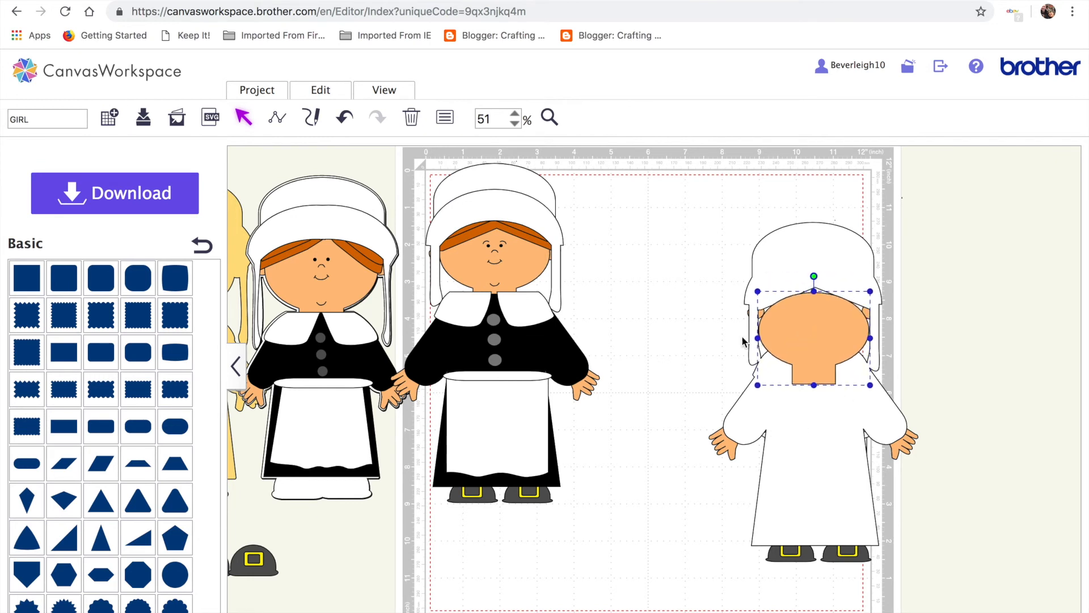
click(345, 117)
Retry unifying the head with the merged shape, and move the head shape out beside the duplicate figure
click(805, 248)
click(817, 363)
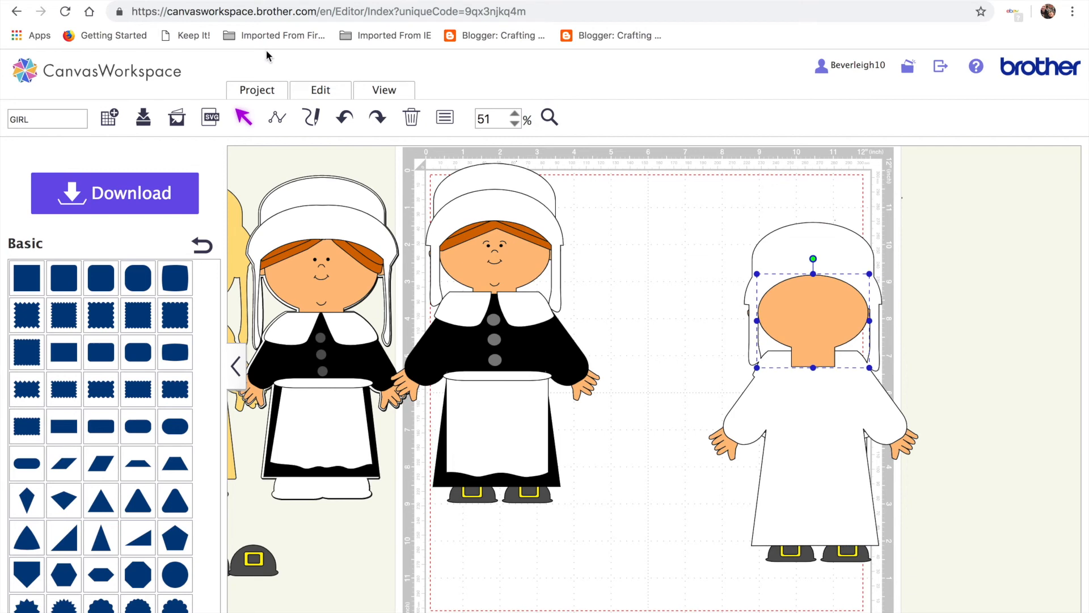
click(318, 88)
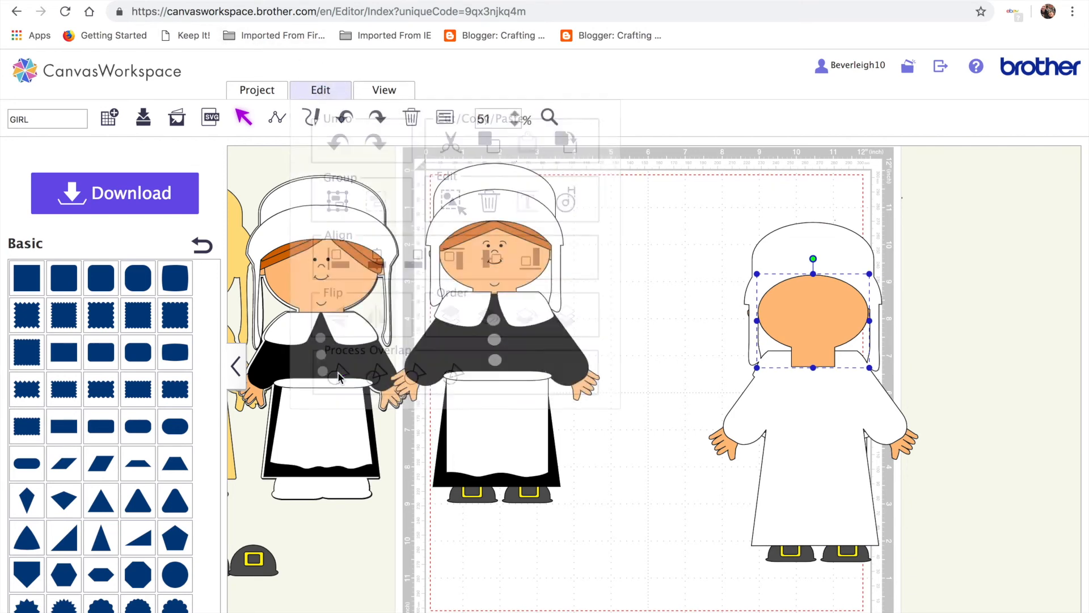
click(837, 284)
drag(839, 318, 976, 307)
drag(798, 301, 830, 335)
click(919, 196)
Delete the leftover skin-coloured piece behind the duplicate's bonnet sides
click(548, 117)
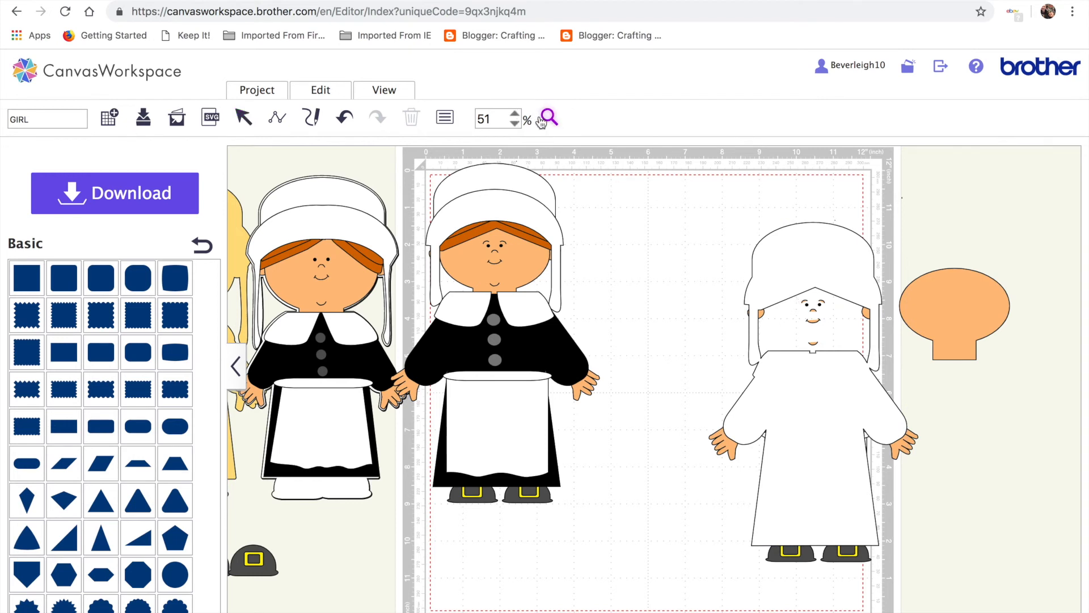
click(819, 319)
click(243, 117)
click(741, 376)
key(Delete)
click(610, 355)
drag(607, 349, 643, 390)
click(683, 163)
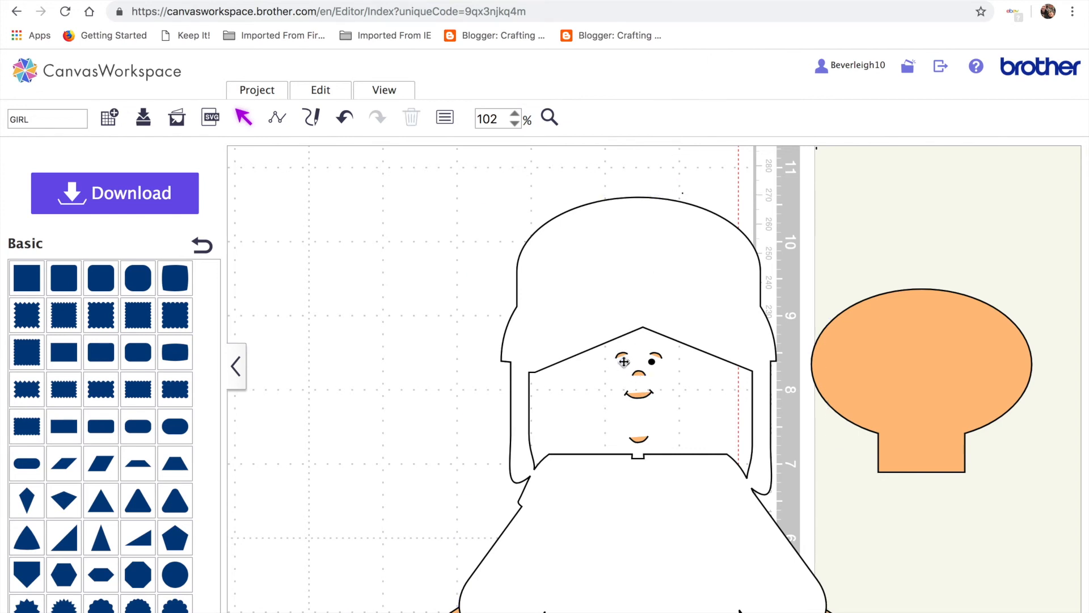
Delete the duplicate's remaining facial pieces: nose, mouth, chin, eyes and eyebrows
click(641, 374)
key(Delete)
click(637, 391)
key(Delete)
click(637, 441)
key(Delete)
click(656, 356)
key(Delete)
click(624, 358)
key(Delete)
click(623, 355)
key(Delete)
click(657, 353)
key(Delete)
Move the head shape back inside the bonnet and align it horizontally centred with the merged shape
drag(1006, 326, 687, 384)
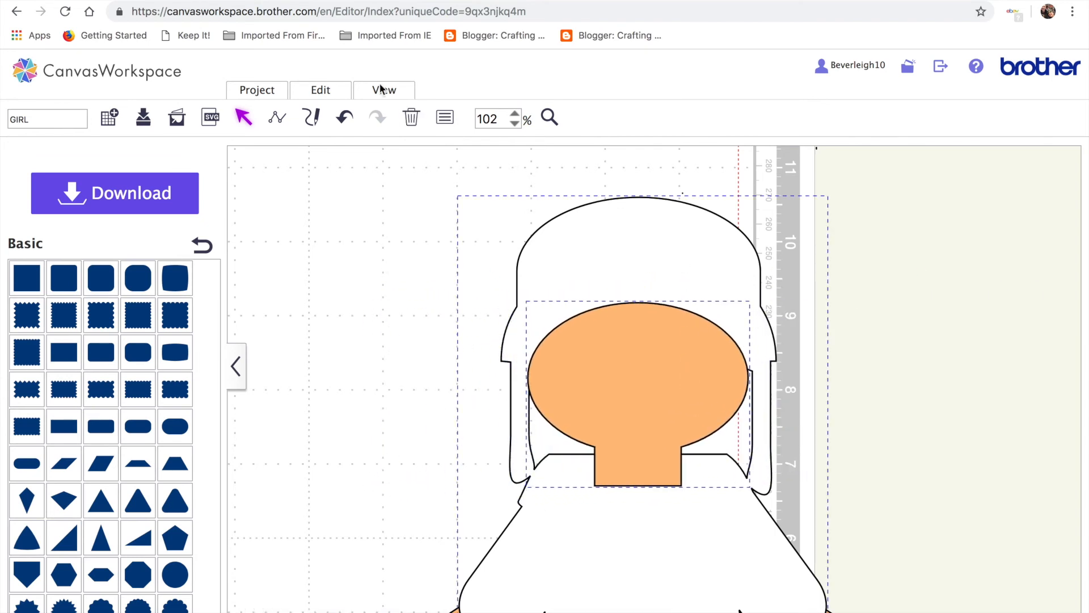
click(317, 92)
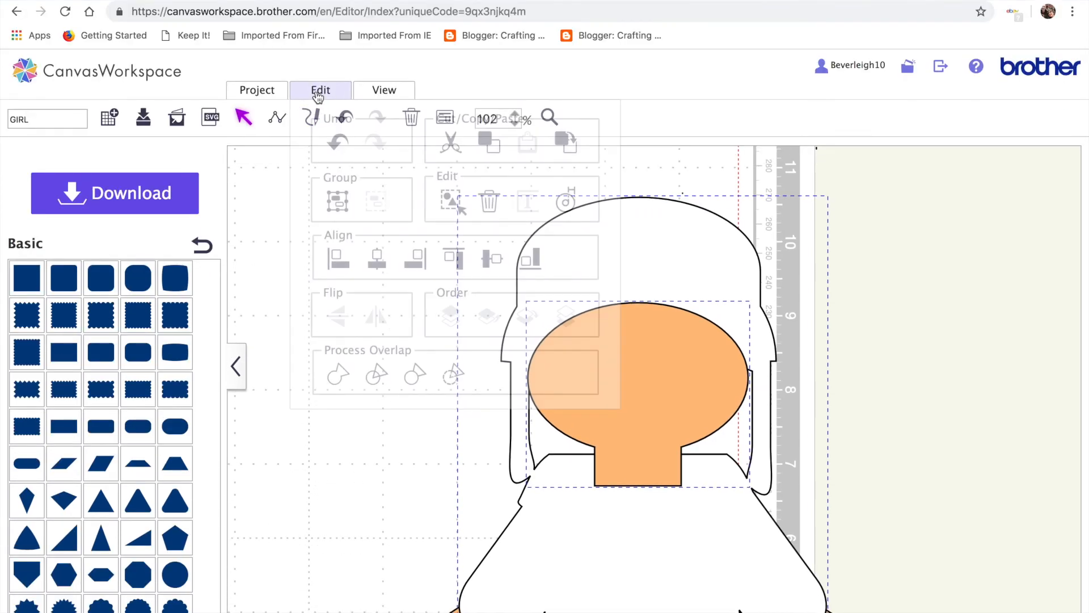
click(376, 259)
click(874, 386)
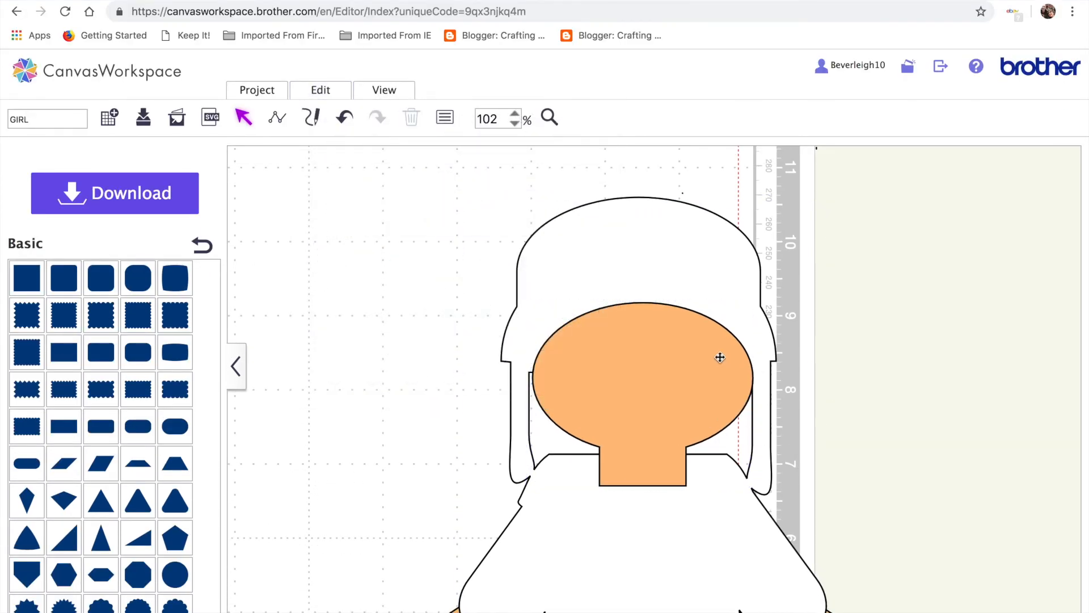
Nudge the head slightly left and try to unify it with the merged bonnet and dress shape
click(674, 398)
key(Left)
shift+click(653, 267)
shift+click(636, 546)
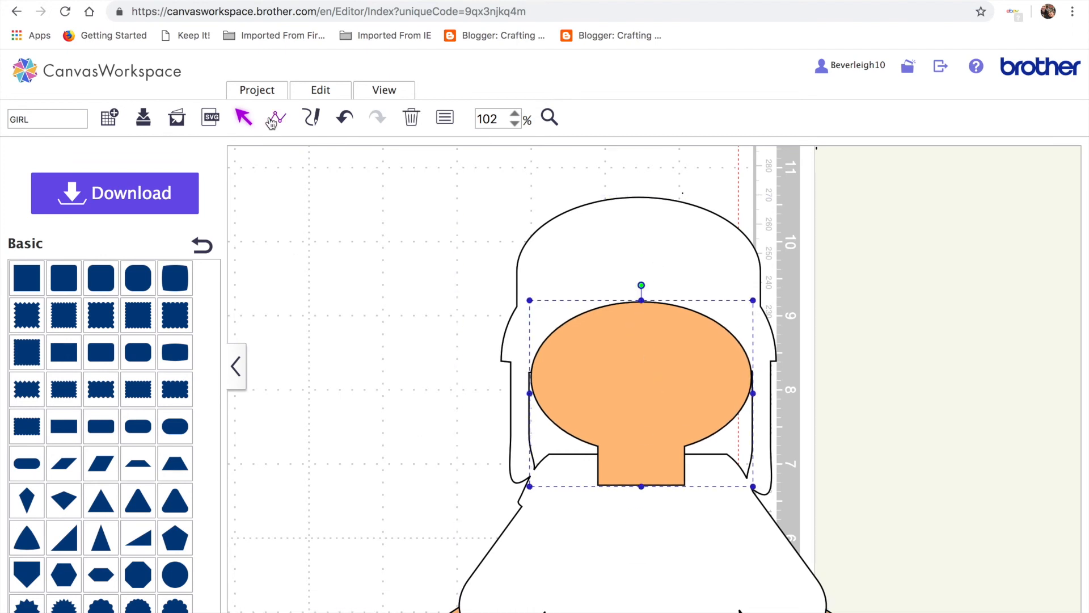
click(320, 93)
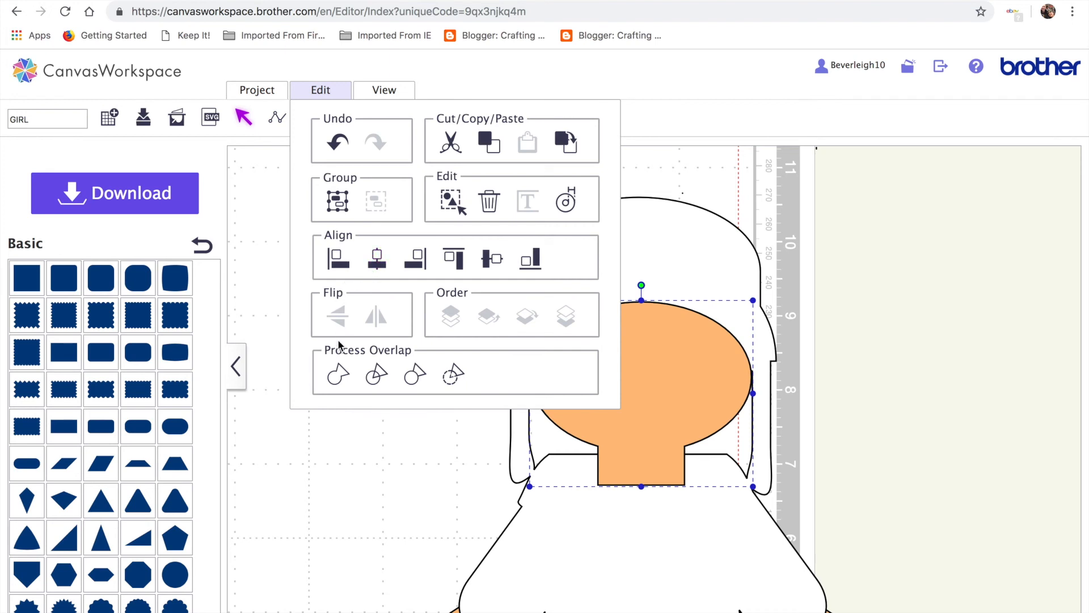
click(338, 374)
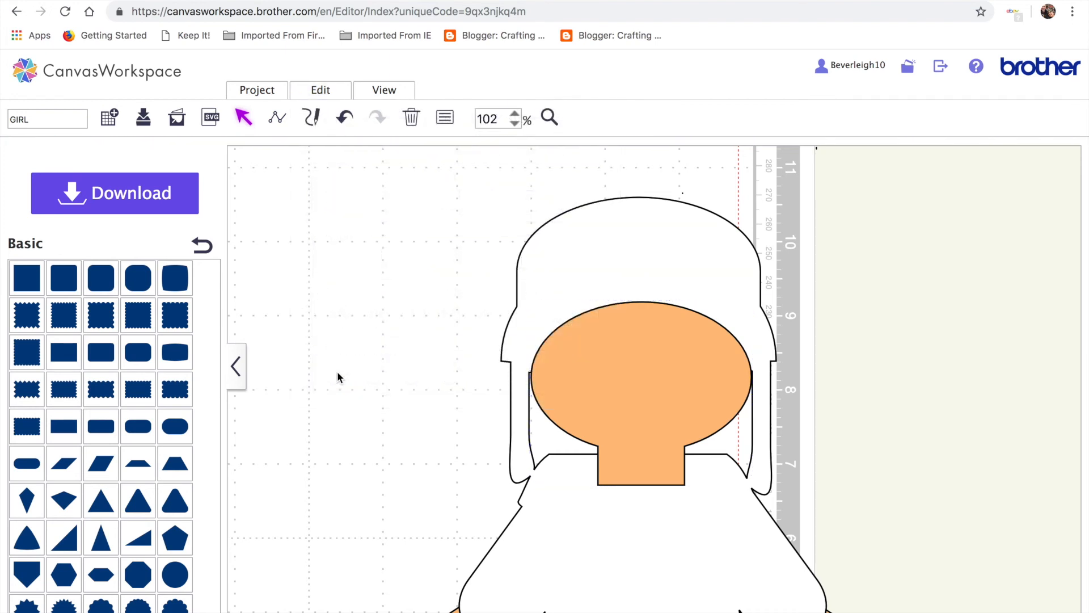
Shift the head slightly lower and unify it with the merged bonnet and dress shape
click(683, 292)
drag(686, 363, 669, 420)
shift+click(659, 284)
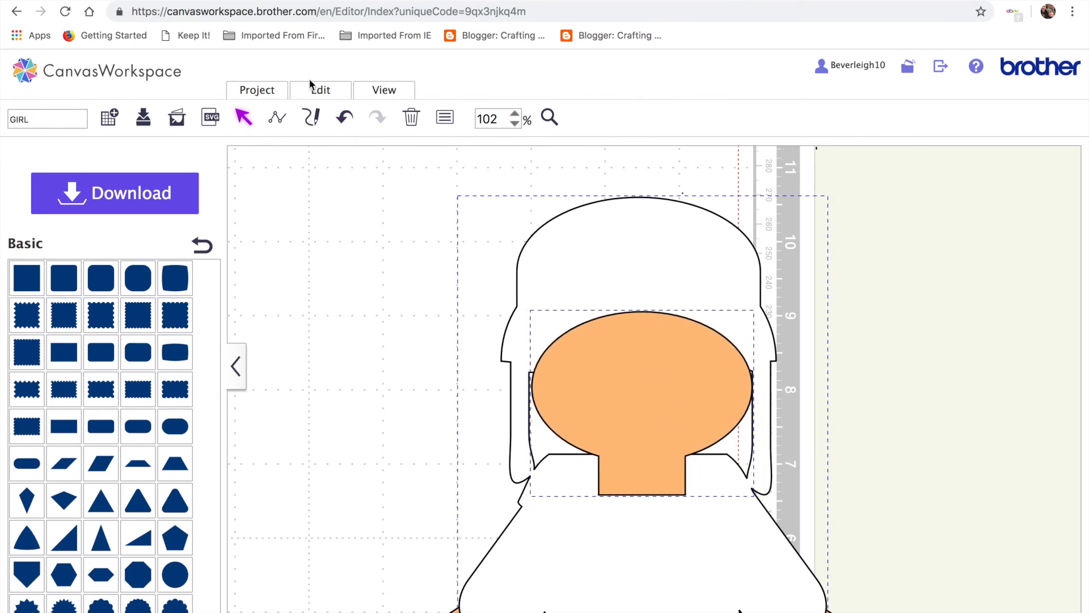
click(321, 90)
click(338, 373)
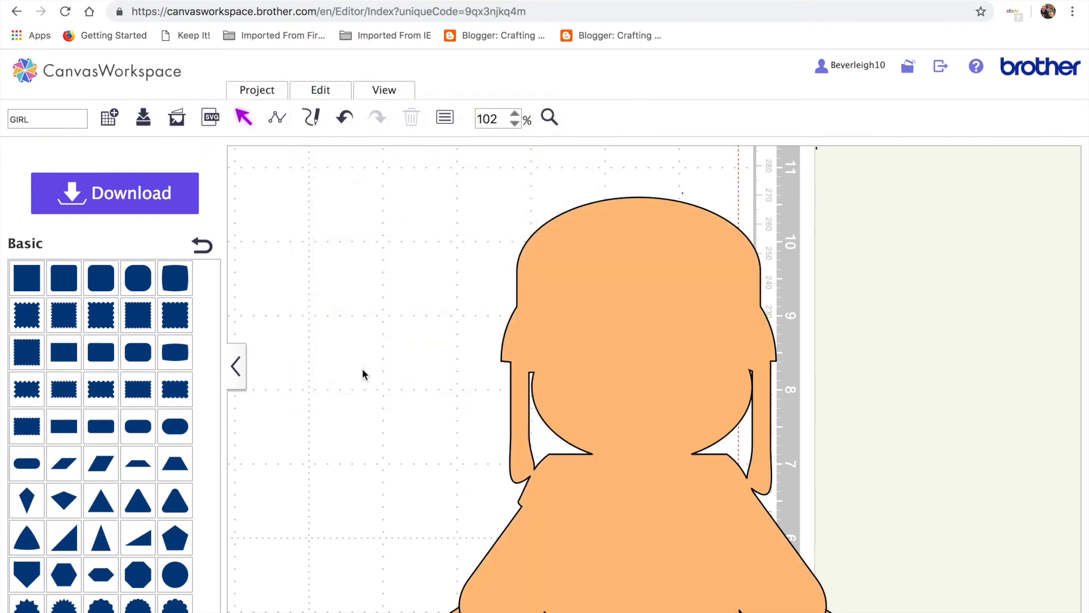
Try to unify the hand on the figure's left side with the merged body shape
scroll(839, 437, down, 6)
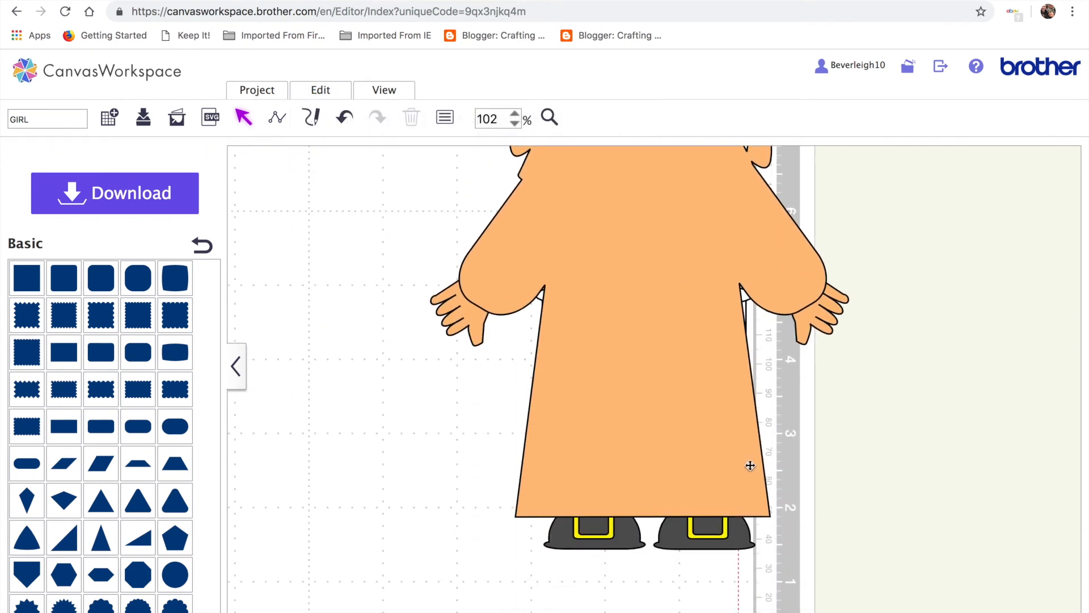
click(471, 323)
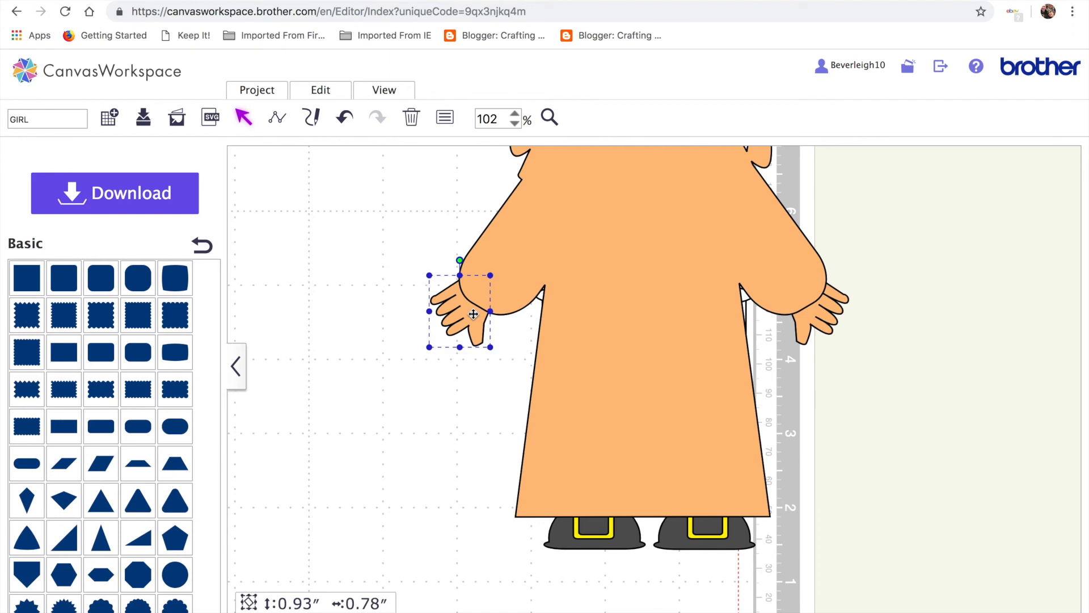
shift+click(512, 290)
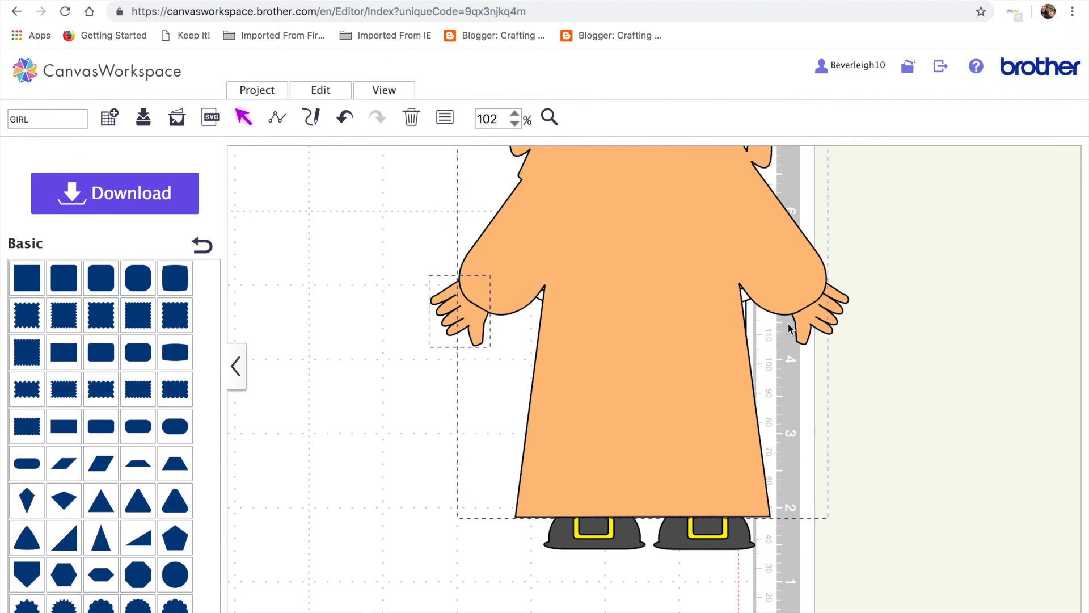
click(319, 91)
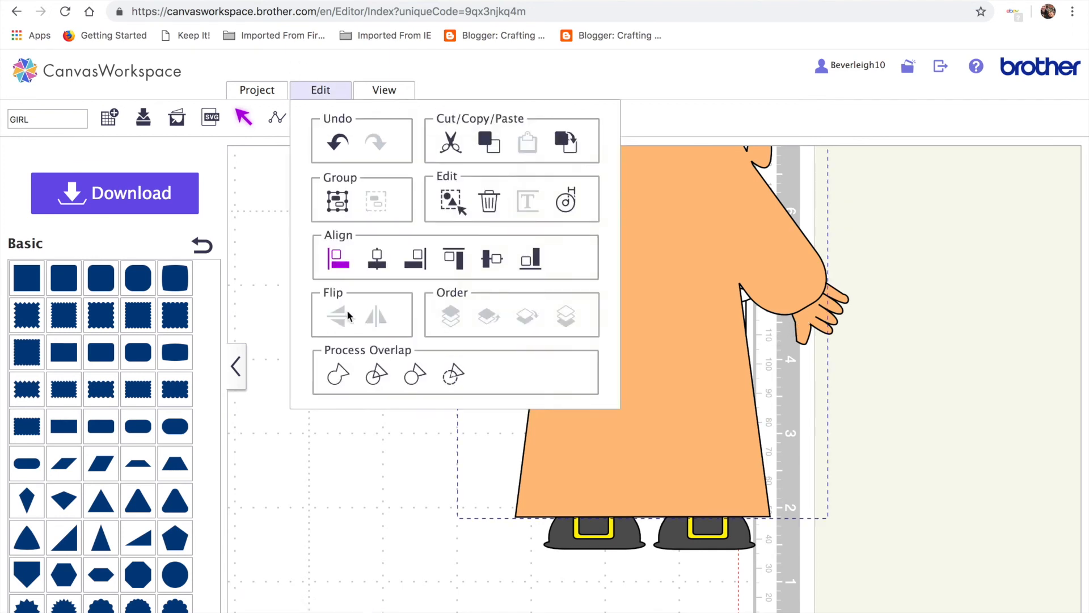
click(339, 376)
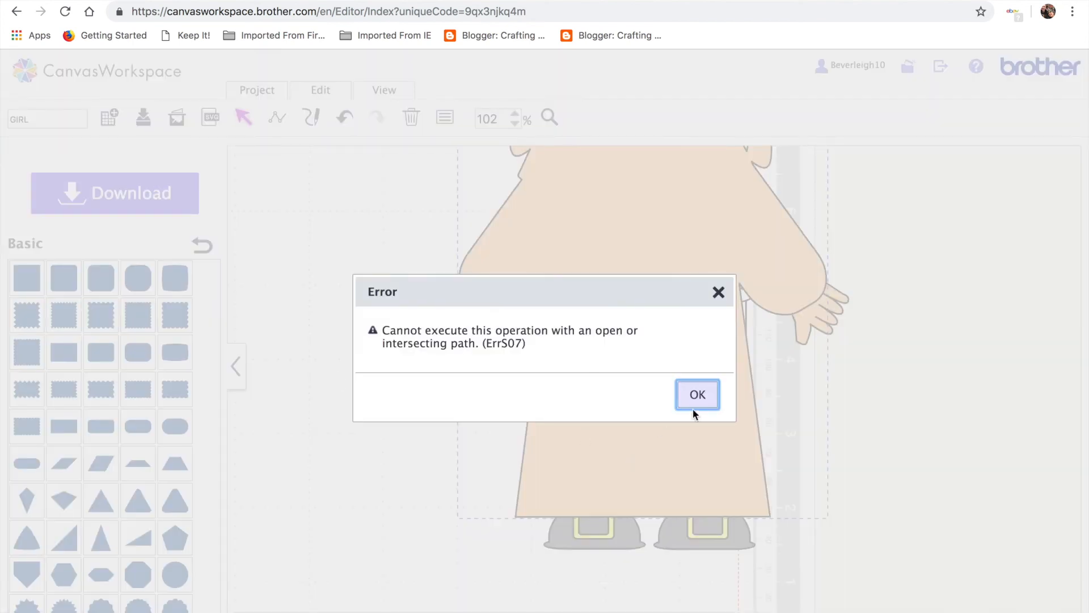
click(697, 400)
click(865, 426)
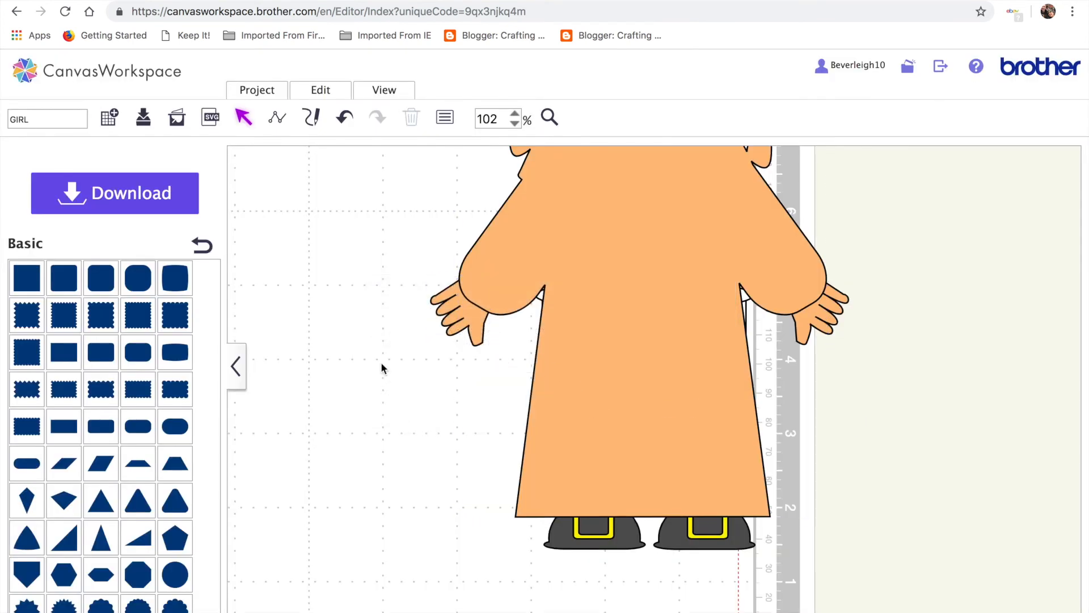
Edit the left-side hand's path, moving the point between the upper two fingers to open the gap between them
double_click(464, 320)
click(405, 435)
double_click(466, 323)
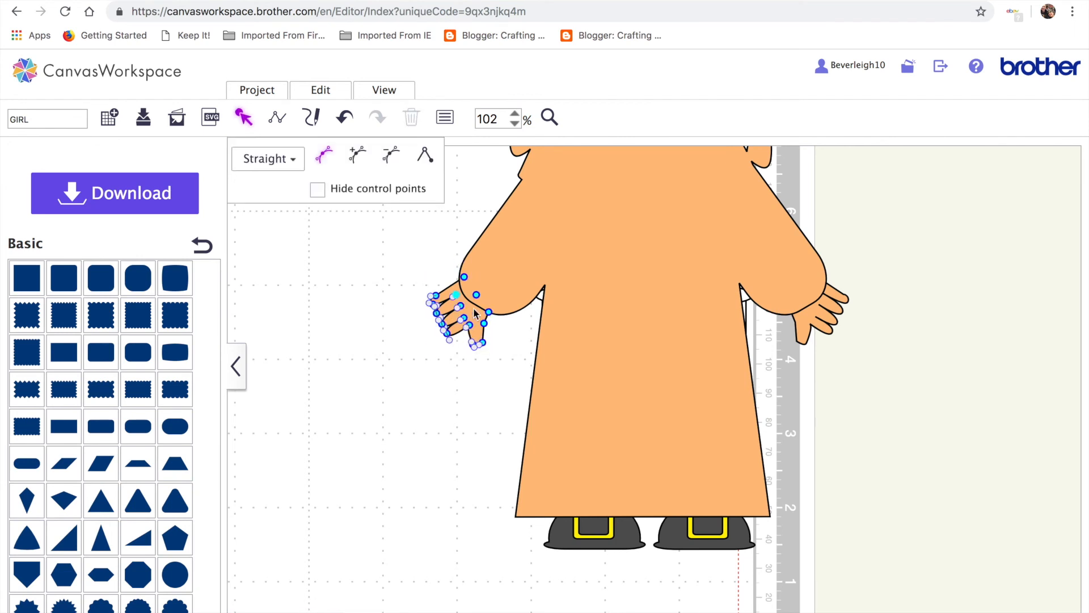
click(550, 118)
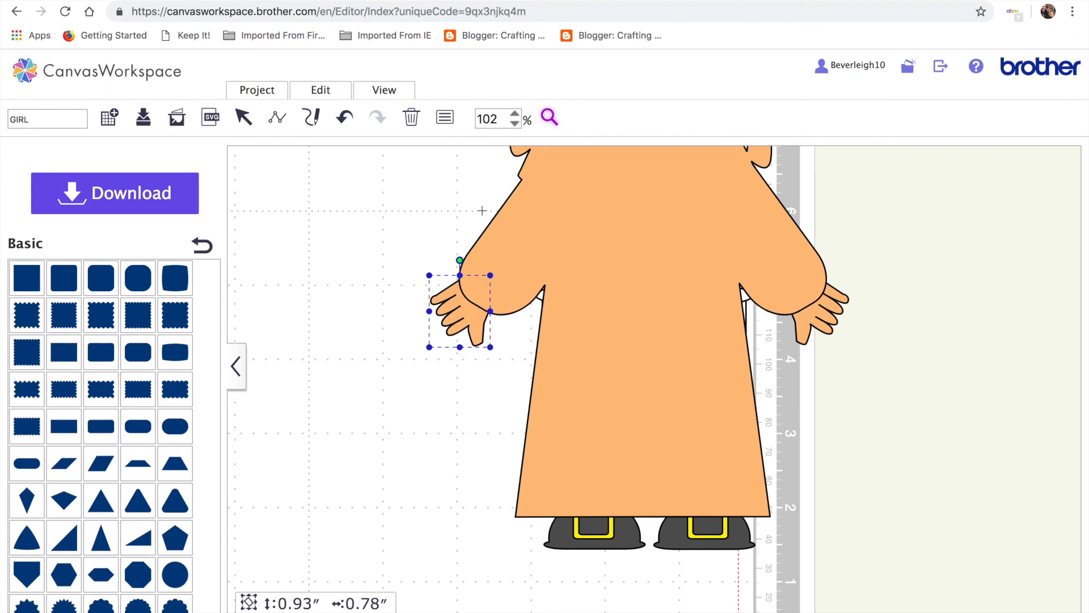
click(464, 319)
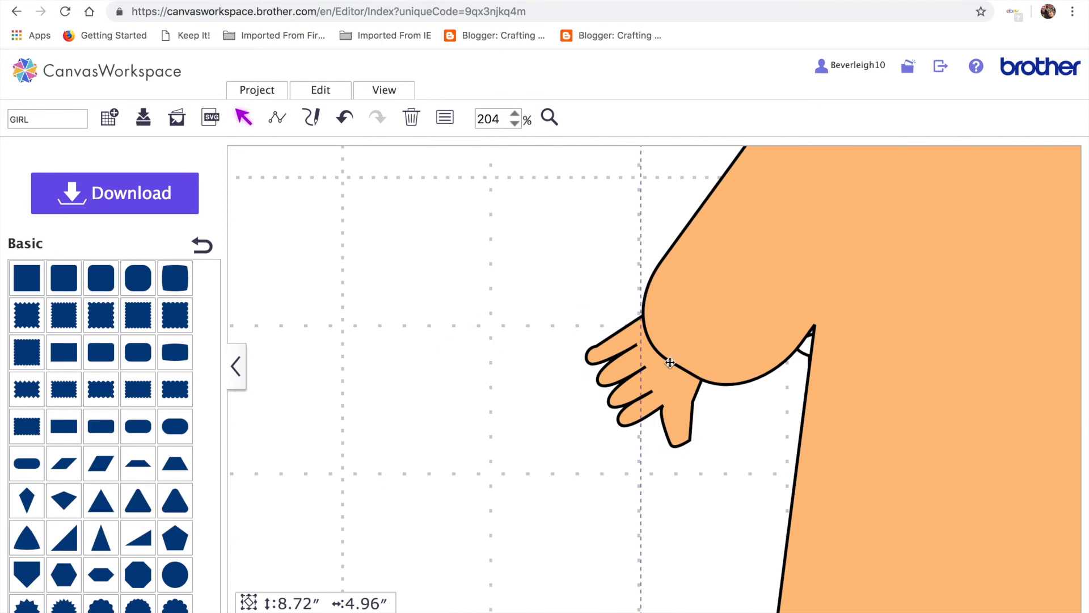
click(638, 352)
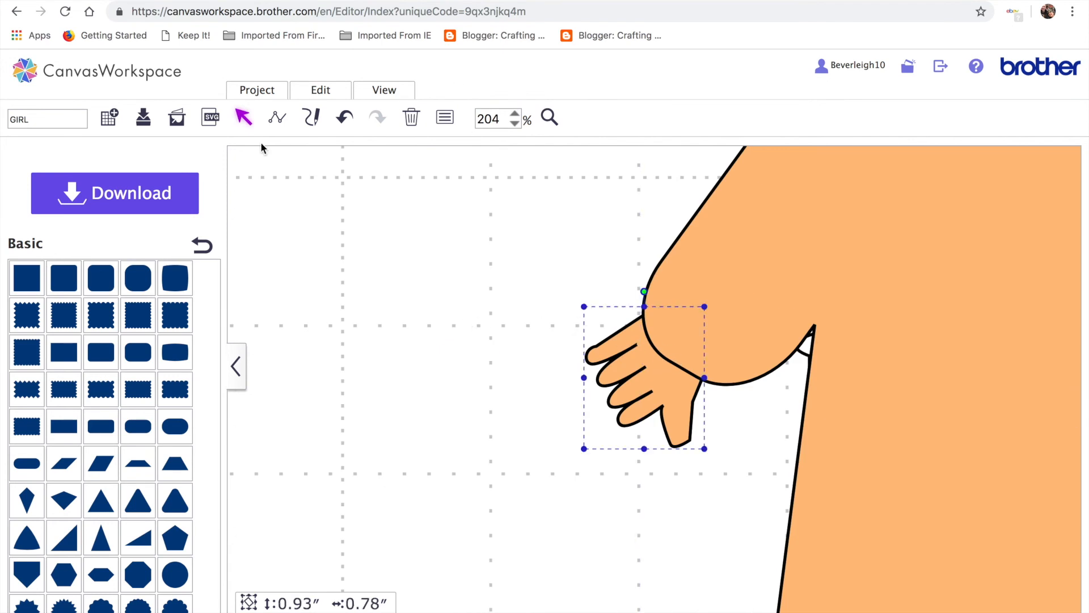
double_click(649, 388)
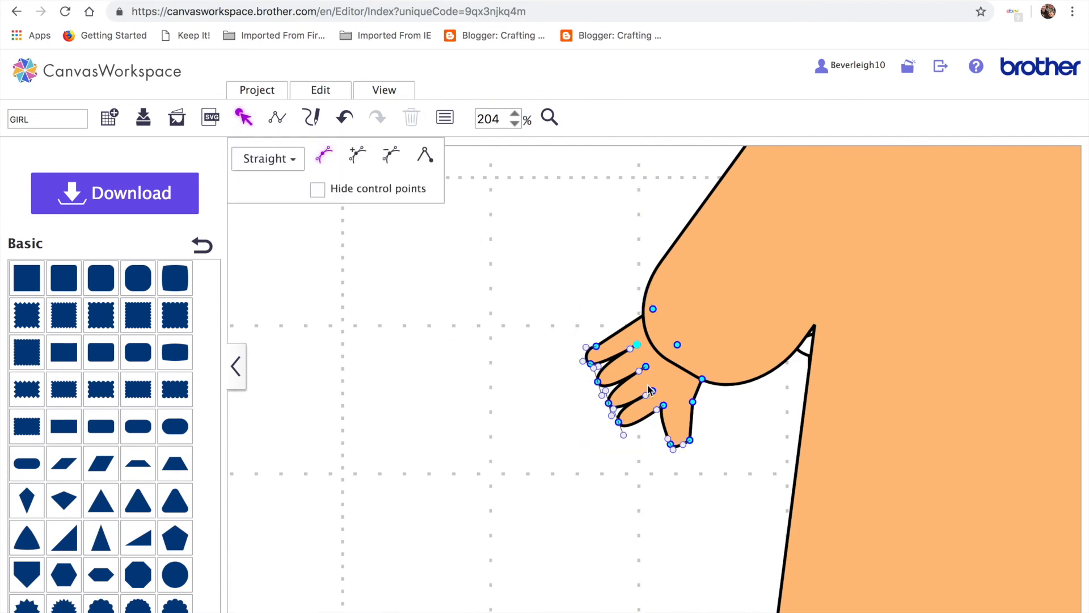
click(630, 352)
drag(634, 356, 627, 344)
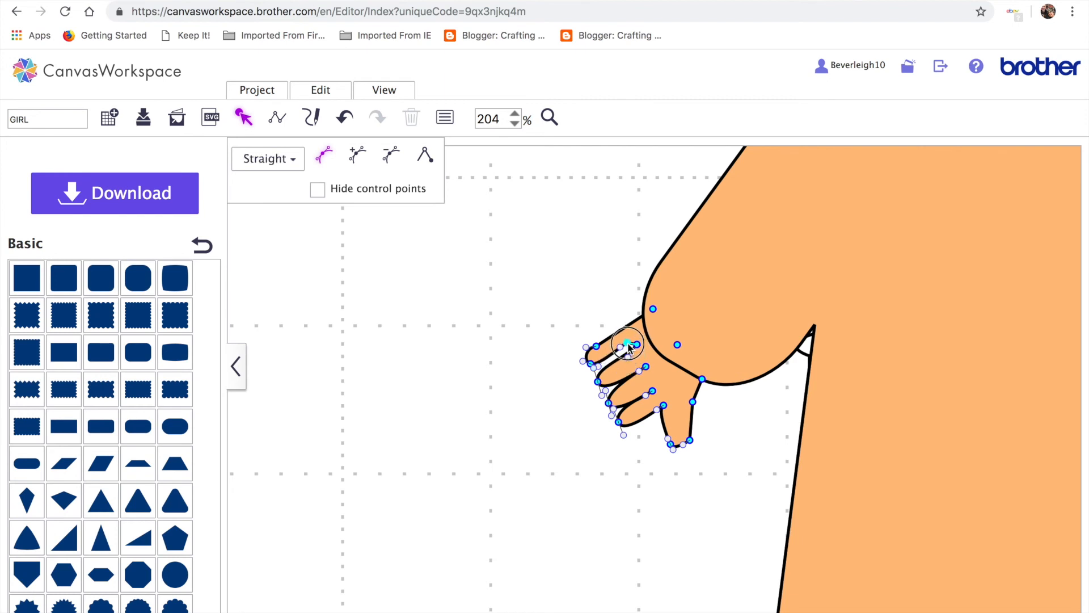
click(621, 352)
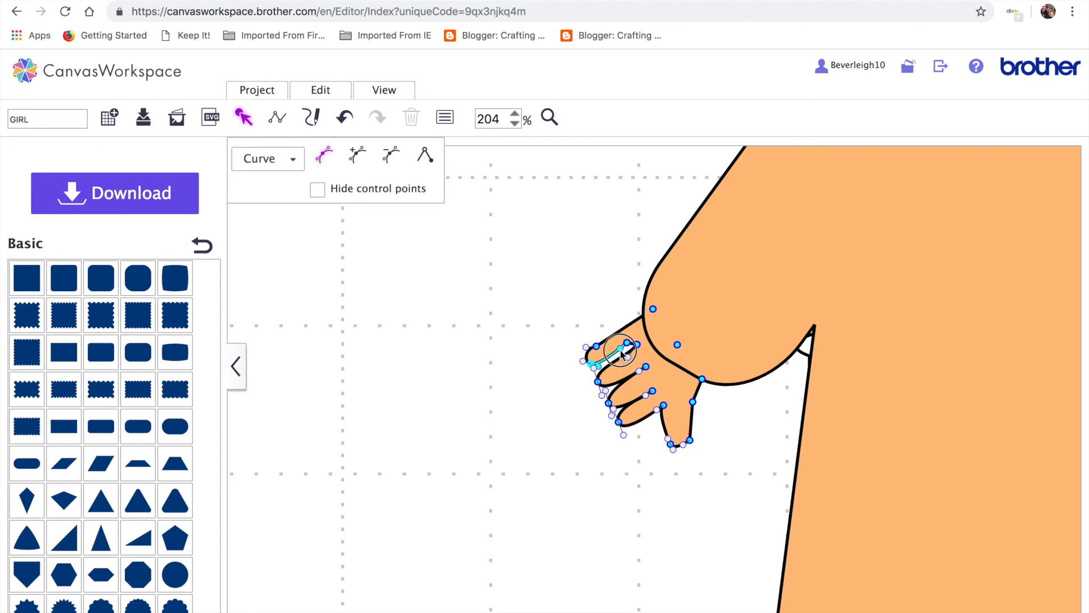
click(626, 347)
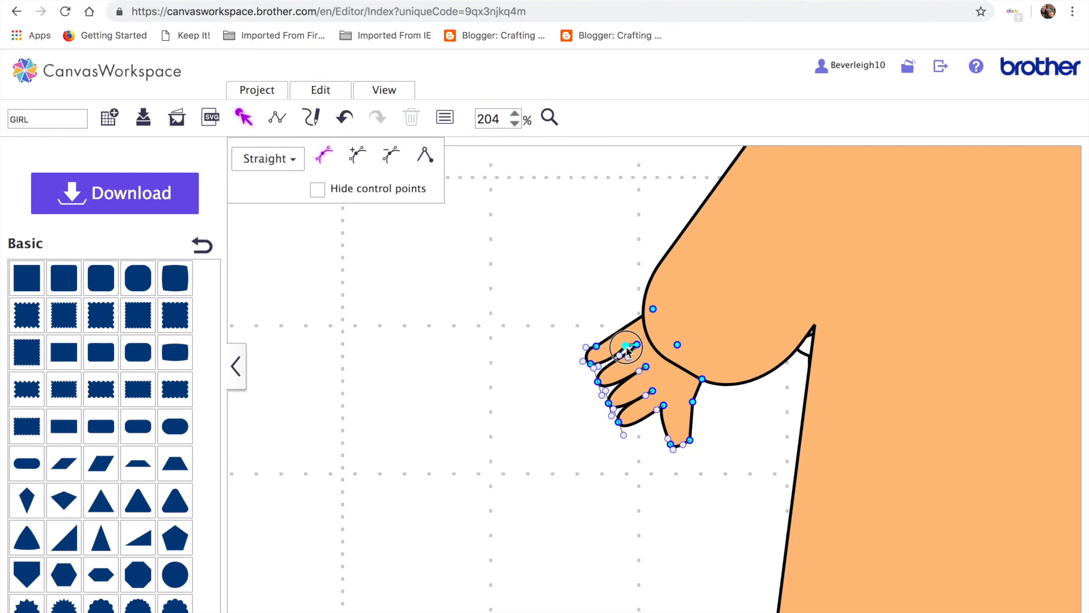
Widen the gap between the left-side hand's upper two fingers by adjusting its path further
click(655, 396)
double_click(647, 378)
click(626, 347)
drag(627, 350, 619, 357)
click(695, 340)
Try to unify the edited hand with the merged body shape
click(661, 381)
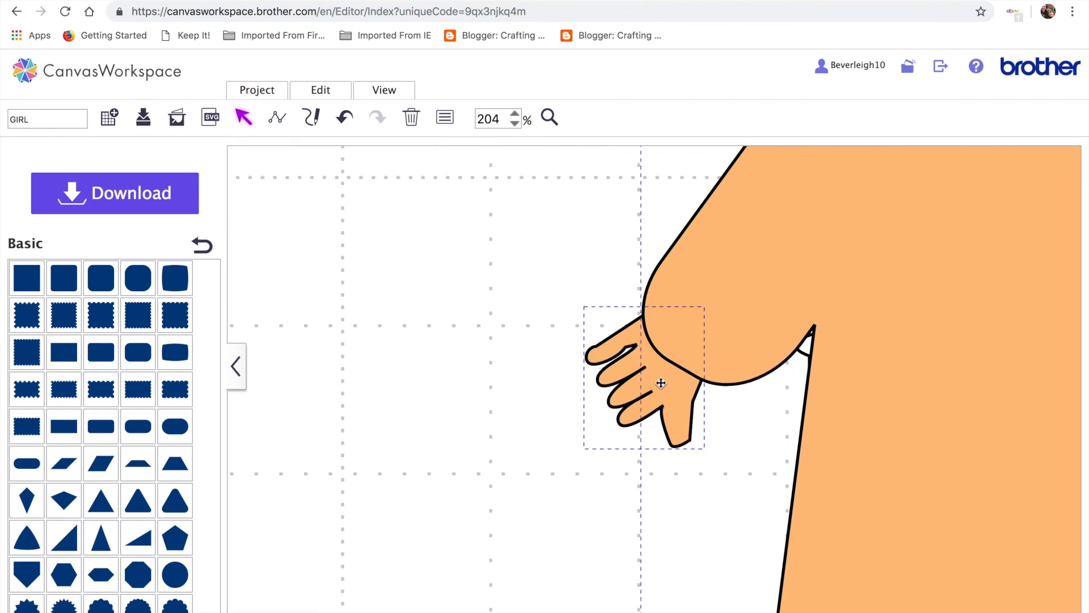
click(320, 89)
click(339, 375)
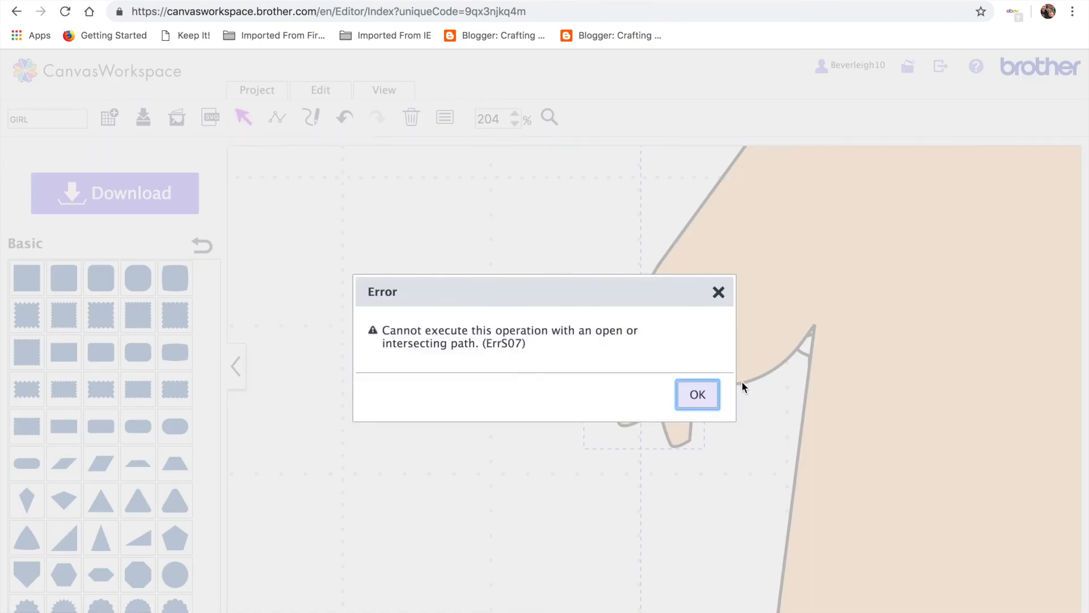
click(699, 392)
click(702, 426)
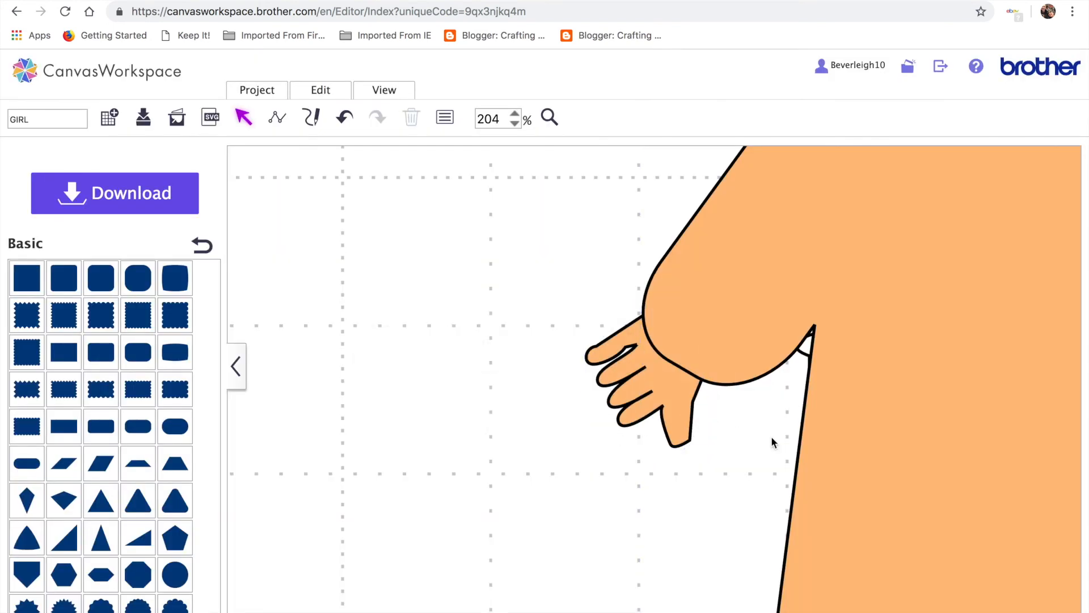
Move the left-side hand clear of the body and edit its path, shifting the point between the upper two fingers
drag(649, 425, 523, 433)
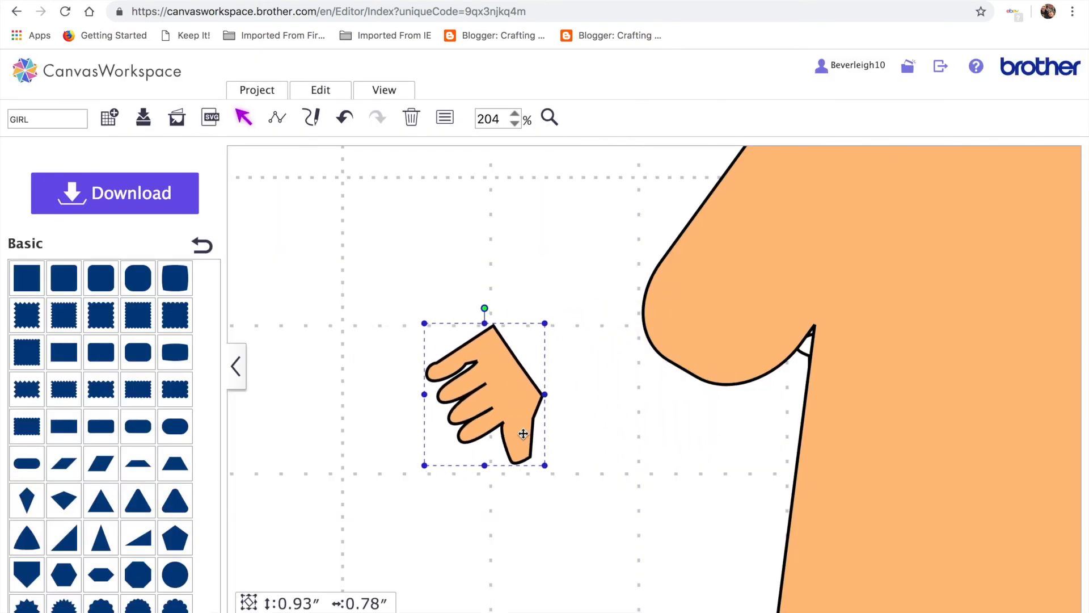
double_click(487, 386)
click(550, 118)
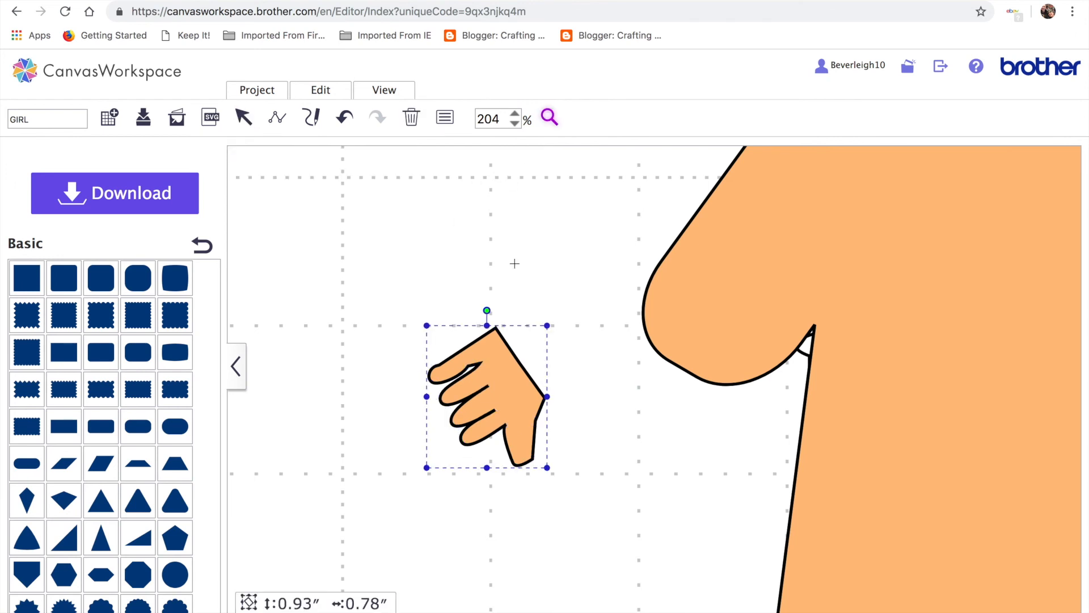
click(480, 383)
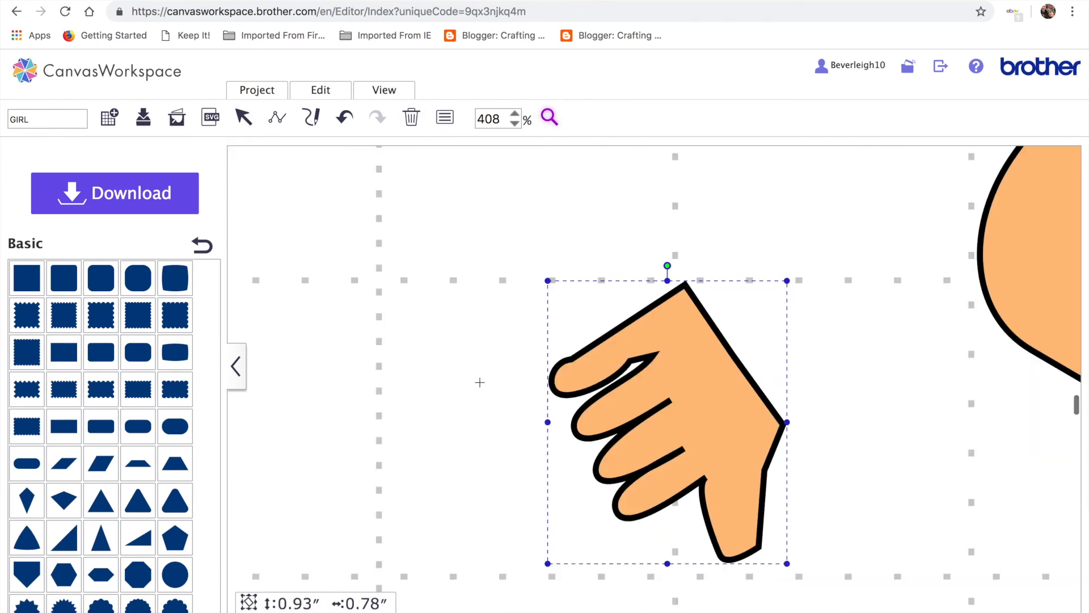
click(693, 353)
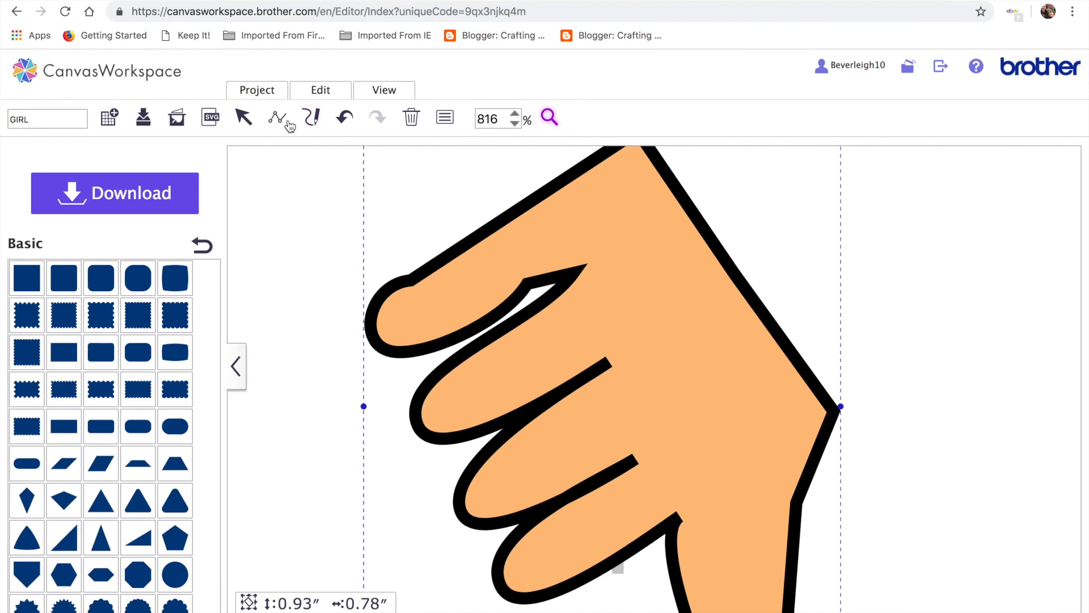
click(244, 118)
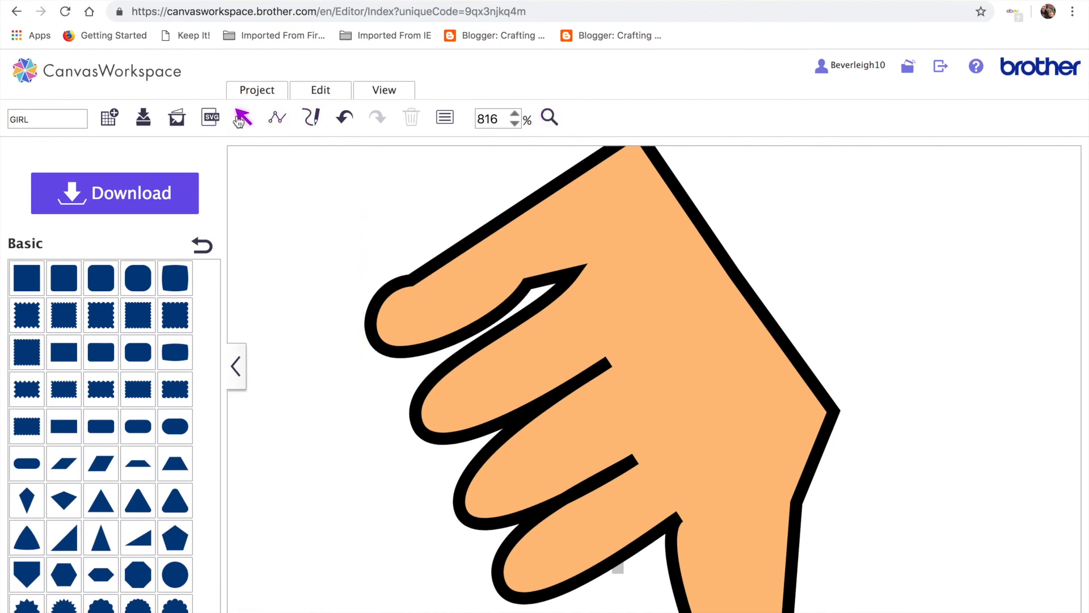
double_click(586, 332)
drag(526, 288, 529, 294)
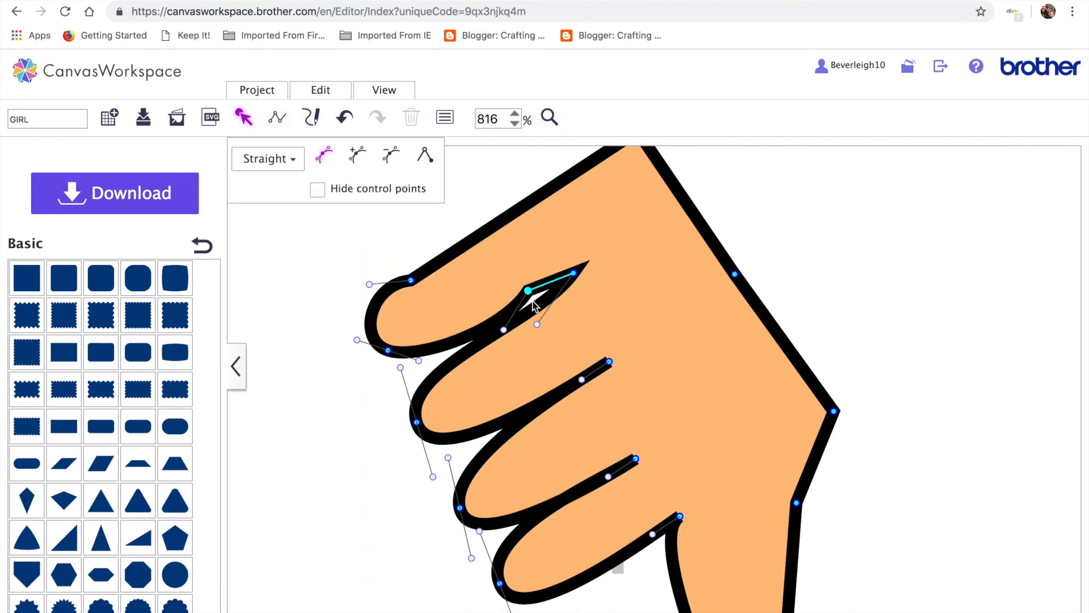
Open the gap between the hand's upper two fingers by repositioning its inner points and the curve handle under the top finger
click(565, 397)
drag(561, 397, 567, 406)
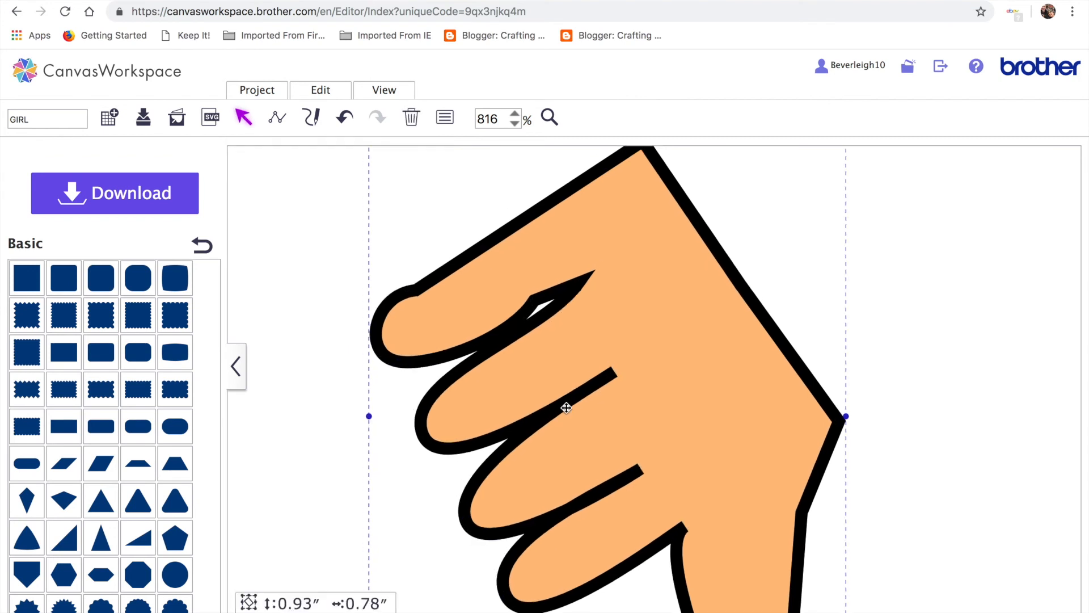
double_click(531, 316)
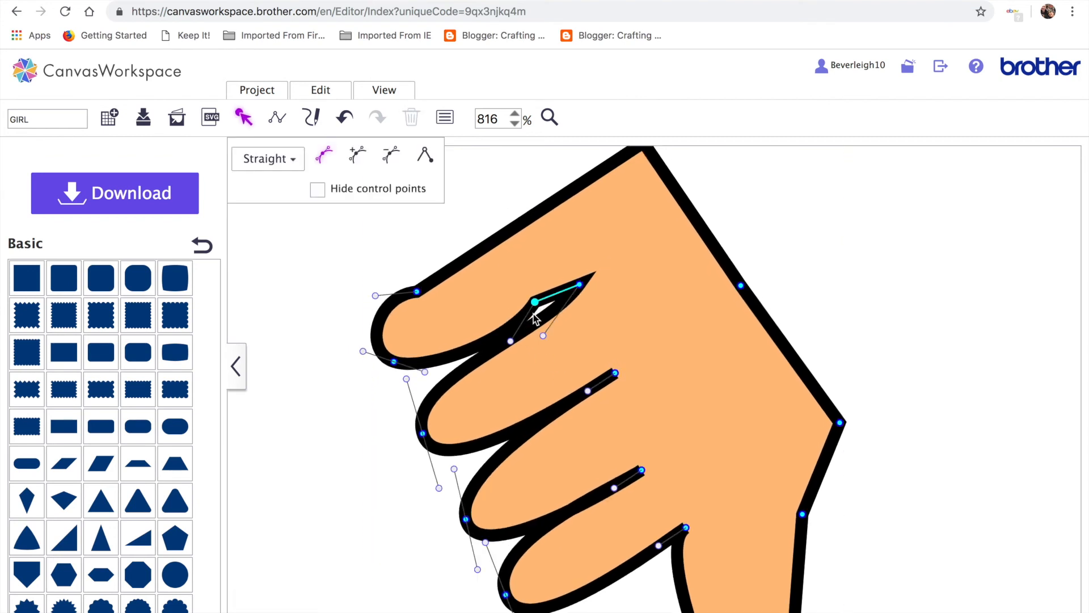
drag(537, 307, 541, 311)
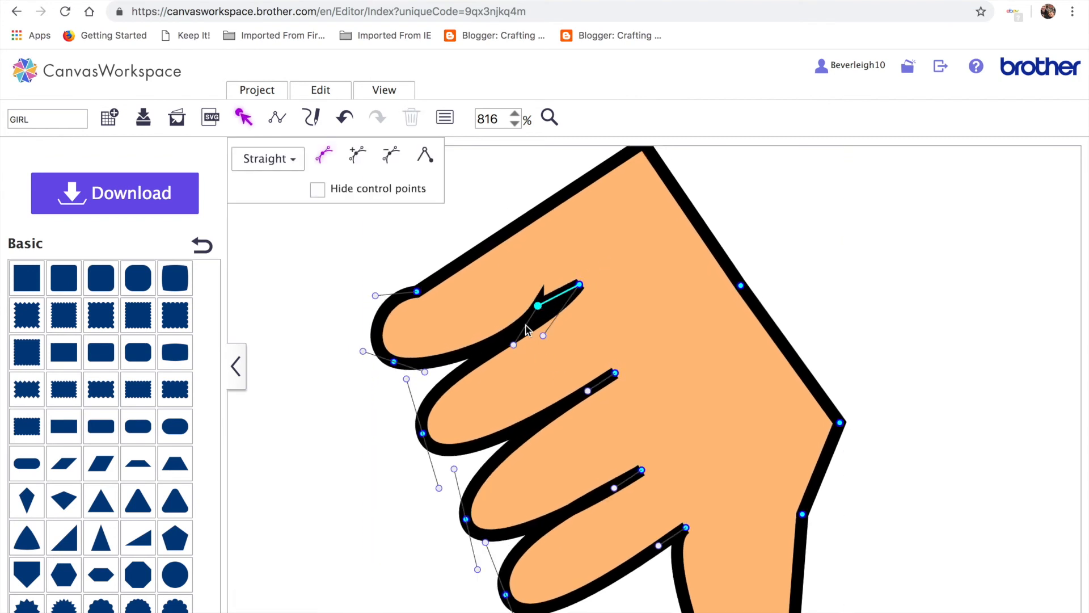
mouse_move(513, 343)
mouse_down()
mouse_move(484, 319)
mouse_move(496, 339)
mouse_up()
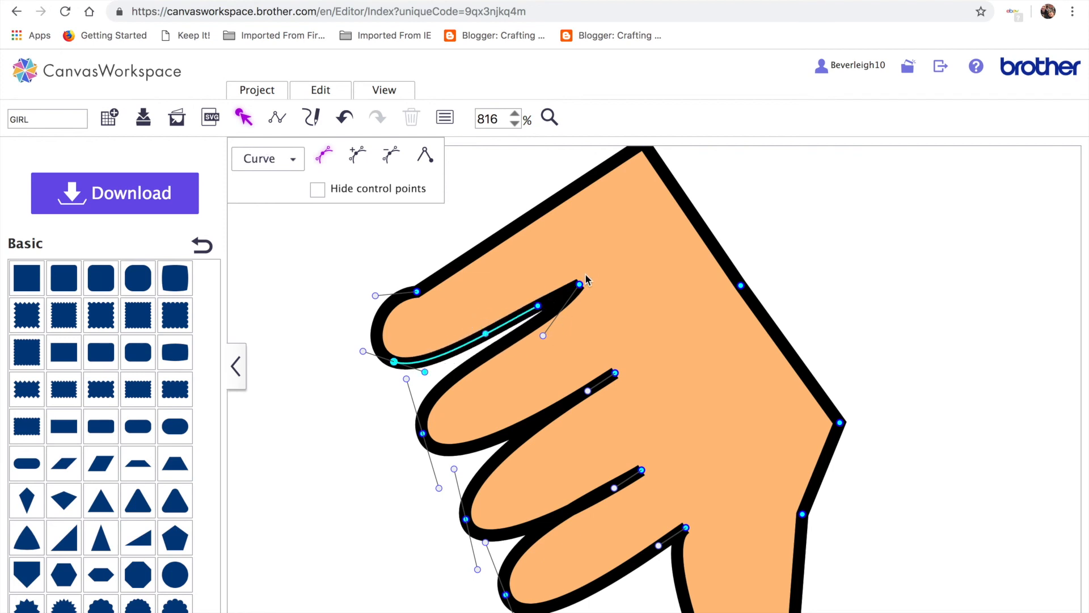
mouse_move(582, 289)
mouse_down()
mouse_move(572, 276)
mouse_move(585, 291)
mouse_up()
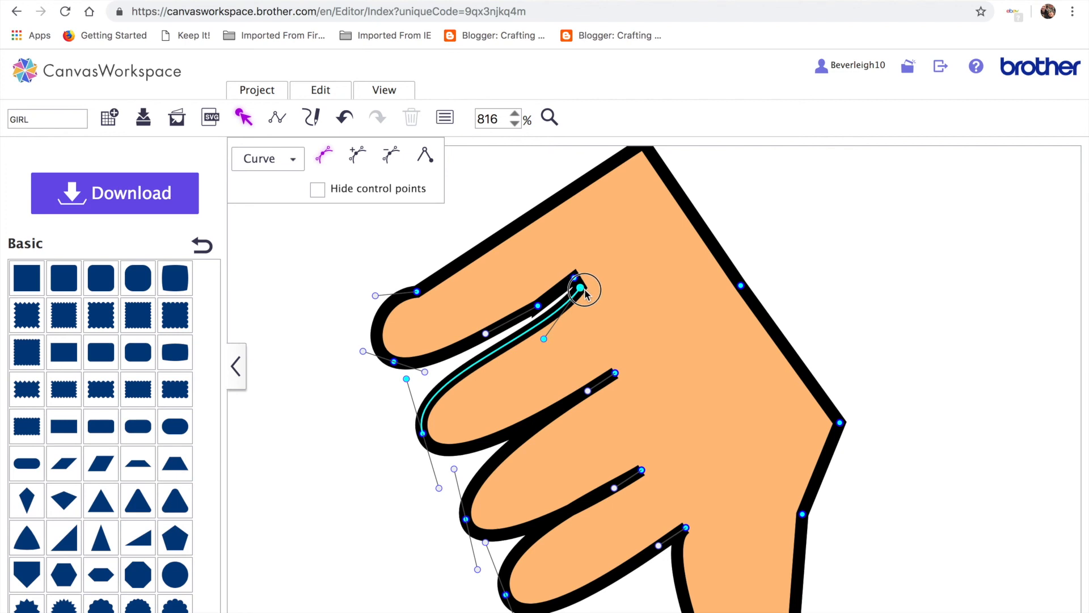
Round and open the gap between the hand's second and third fingers by swinging its inner point's curve handle
click(615, 374)
drag(591, 388, 569, 372)
click(604, 397)
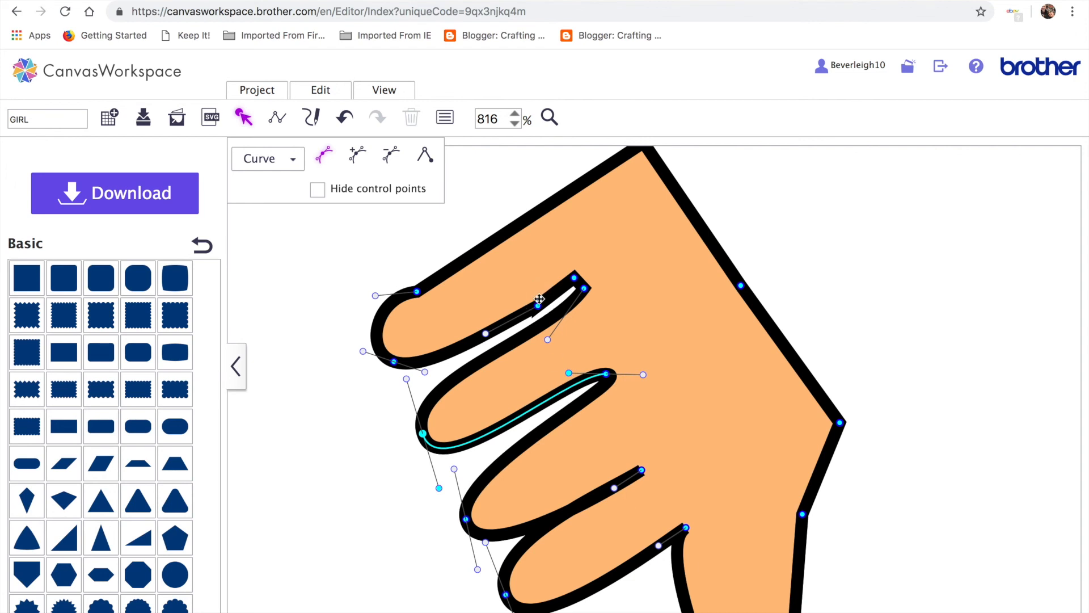
Delete the extra path point near the inner end of the top finger's lower edge
click(539, 340)
double_click(535, 323)
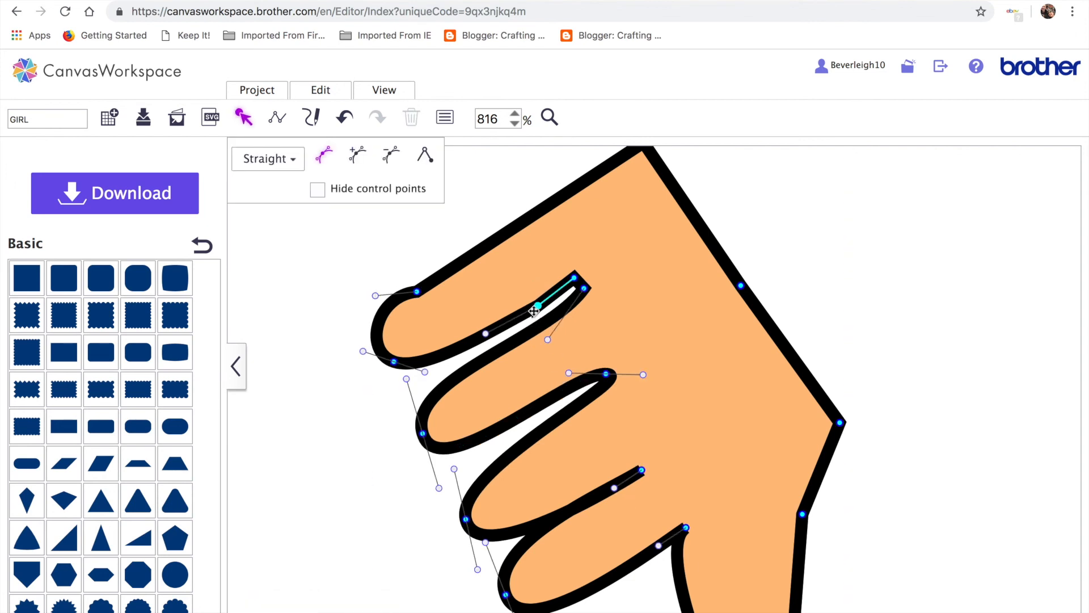
click(535, 317)
click(535, 317)
click(536, 319)
click(535, 311)
click(394, 155)
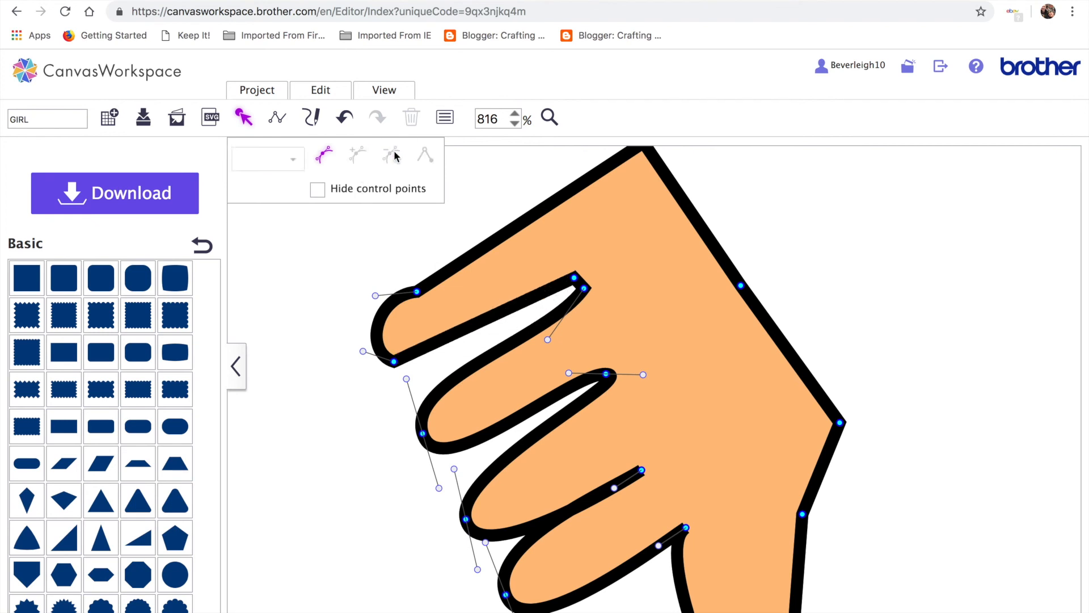
Round and open the gap between the hand's third and fourth fingers by adjusting its inner point's curve handle
click(483, 314)
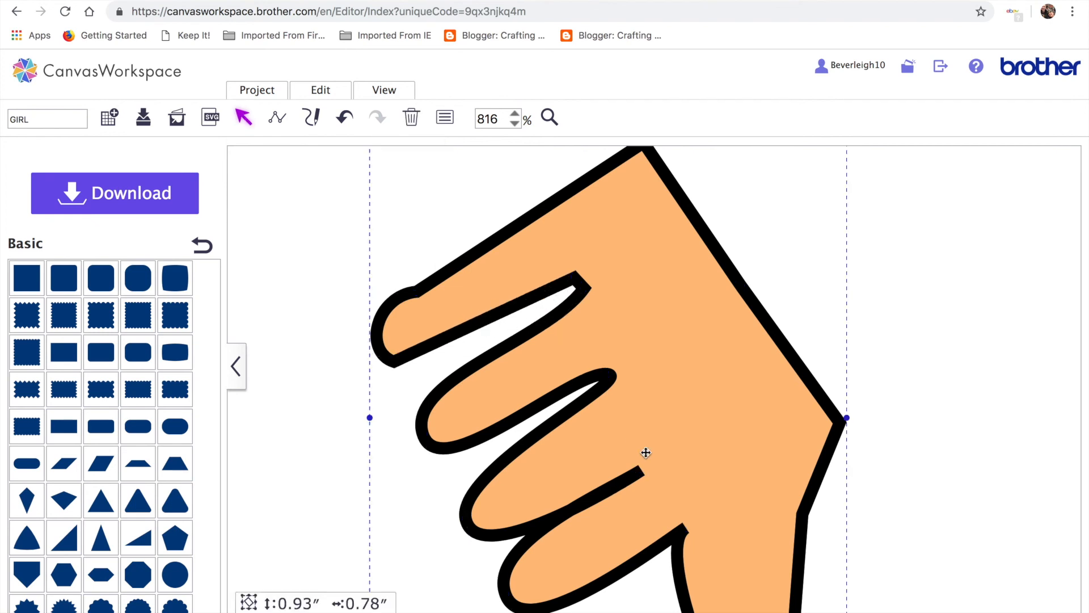
click(587, 481)
click(586, 482)
click(619, 483)
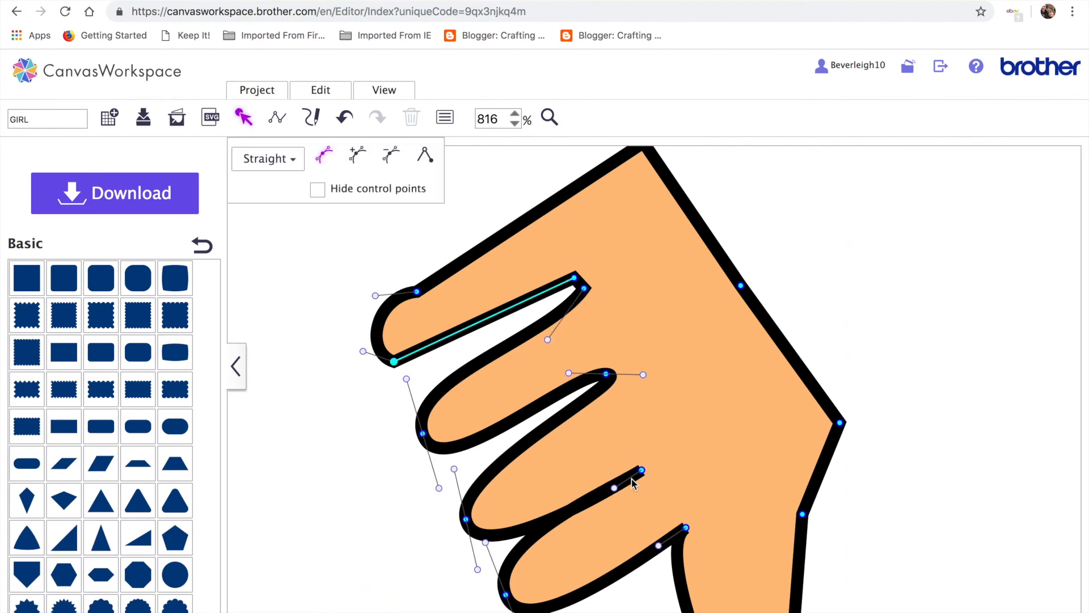
click(614, 489)
drag(614, 489, 600, 471)
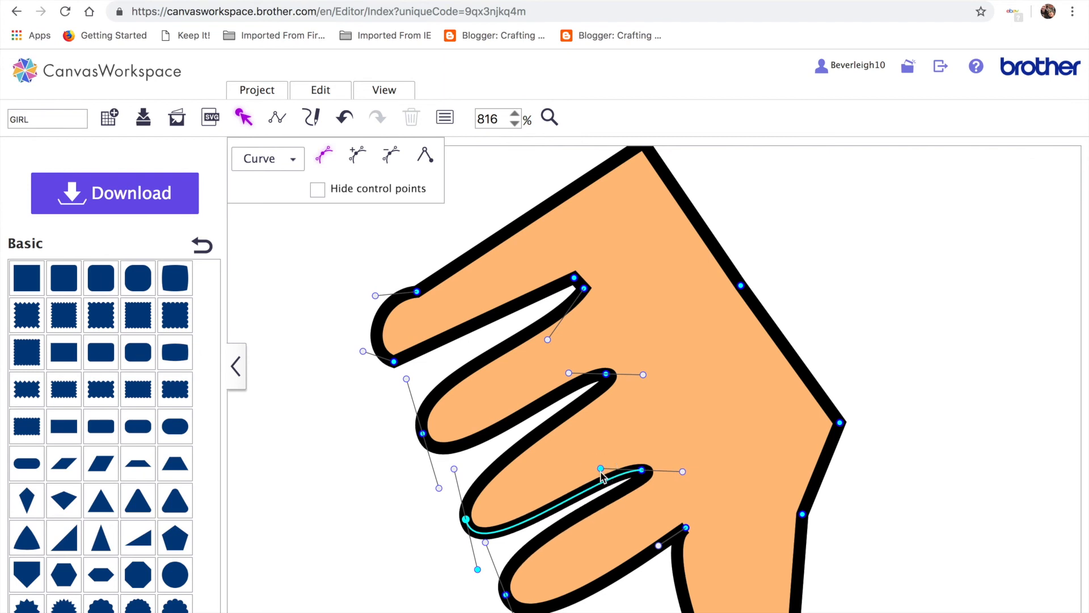
click(799, 320)
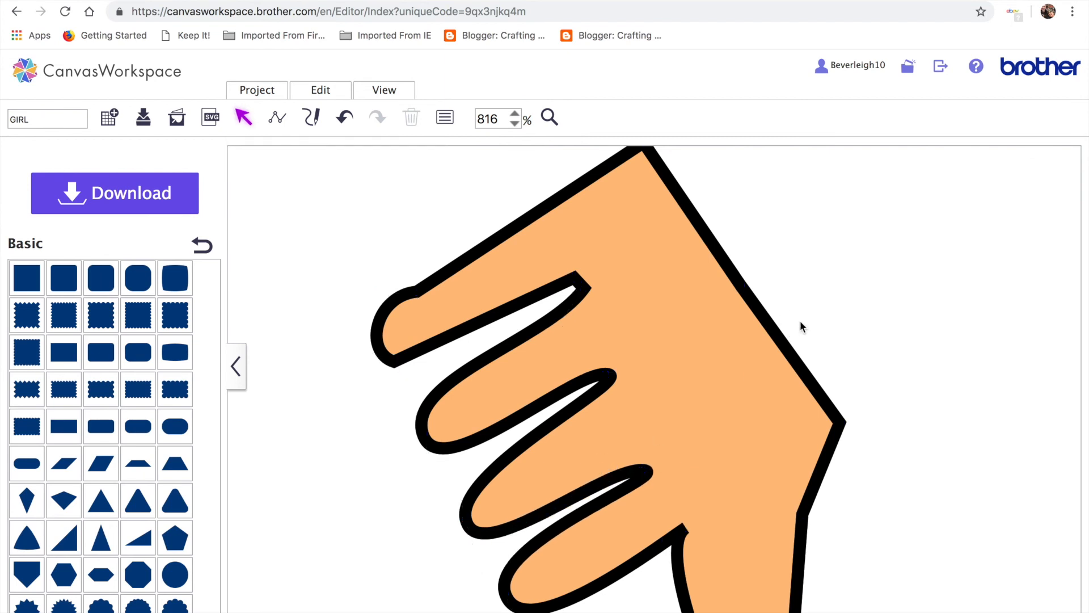
Add a path point midway along the top finger's lower edge and pull it slightly toward the second finger
click(518, 290)
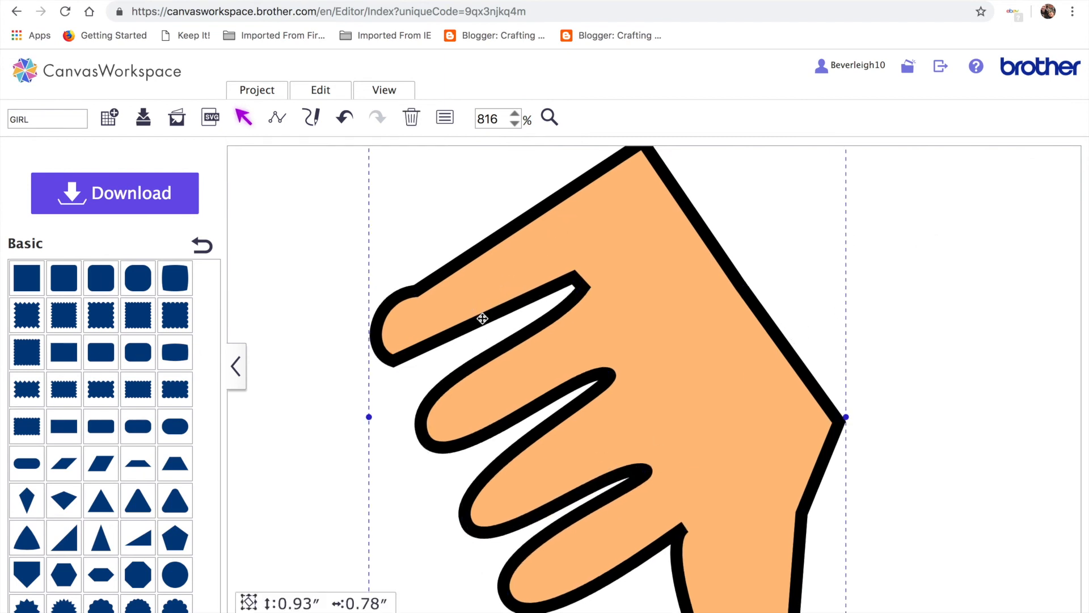
double_click(452, 335)
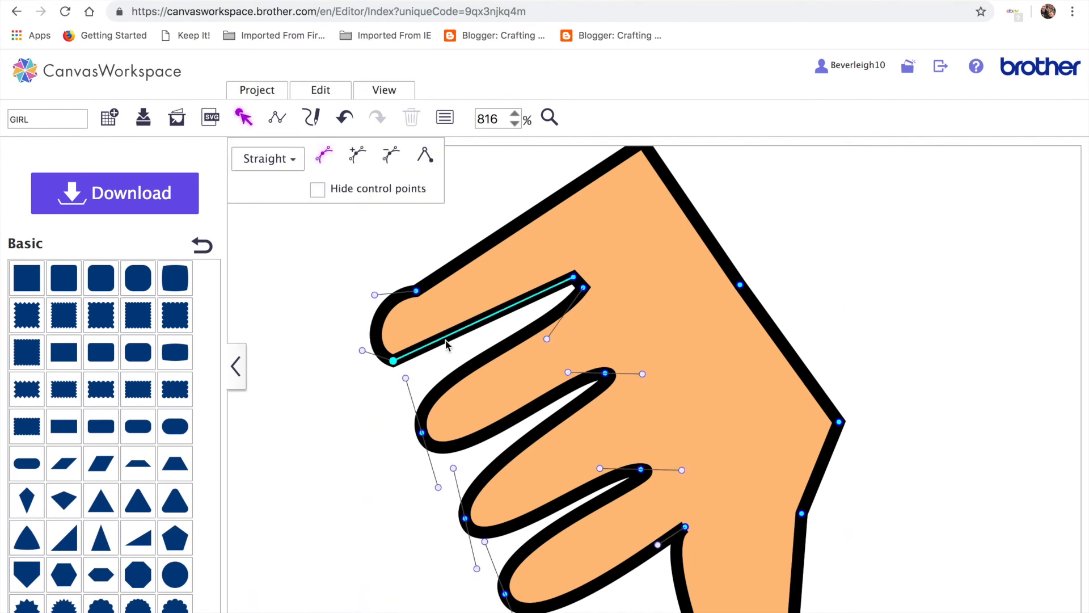
click(357, 155)
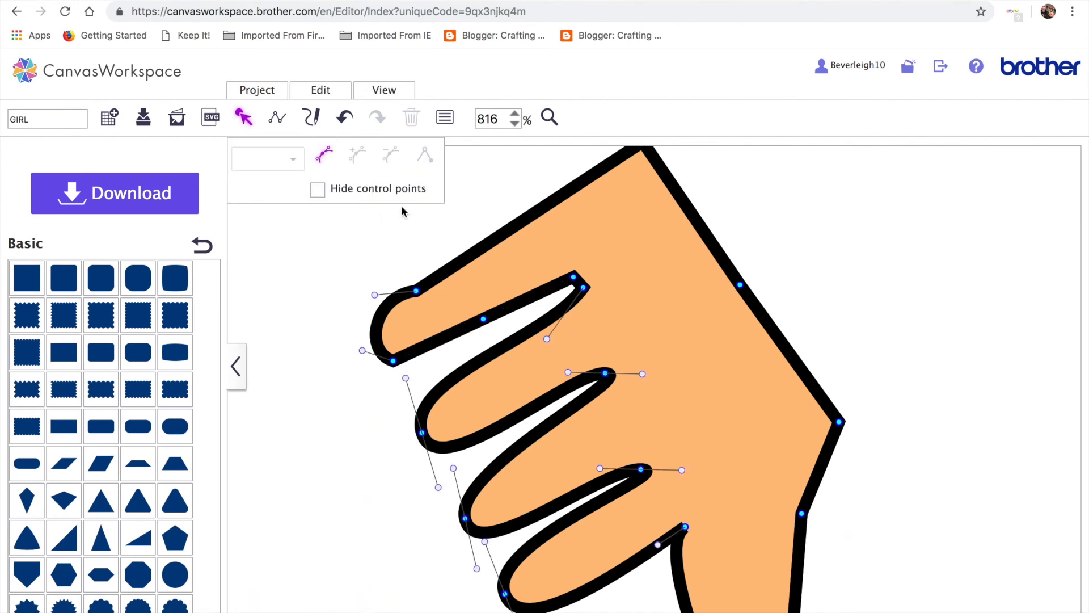
drag(486, 326, 492, 337)
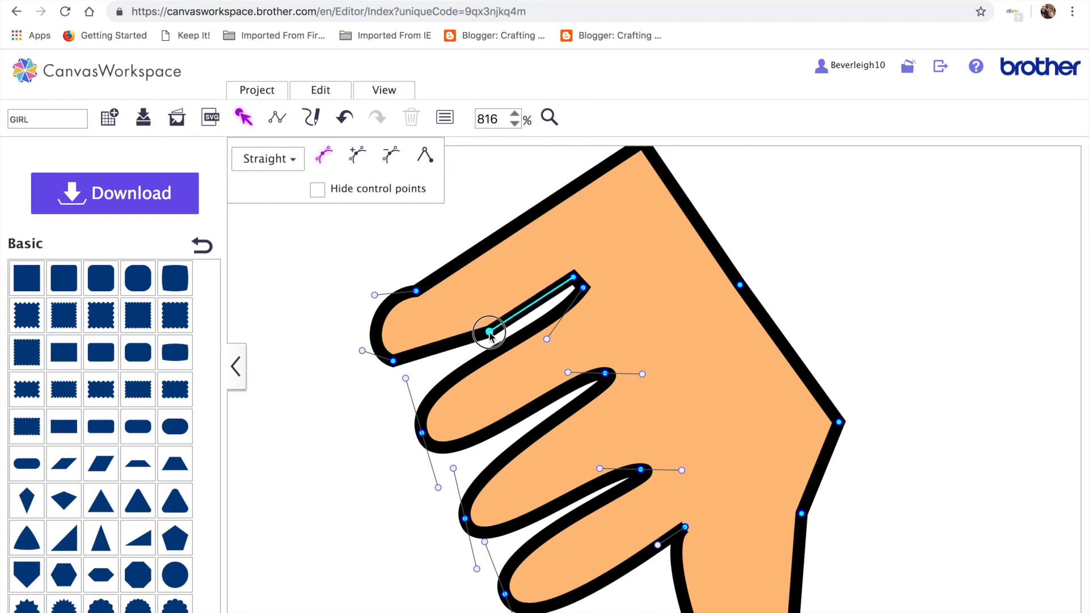
Convert the outer segment of the top finger's lower edge to a curve, lower the fingertip point and smooth the edge
click(392, 361)
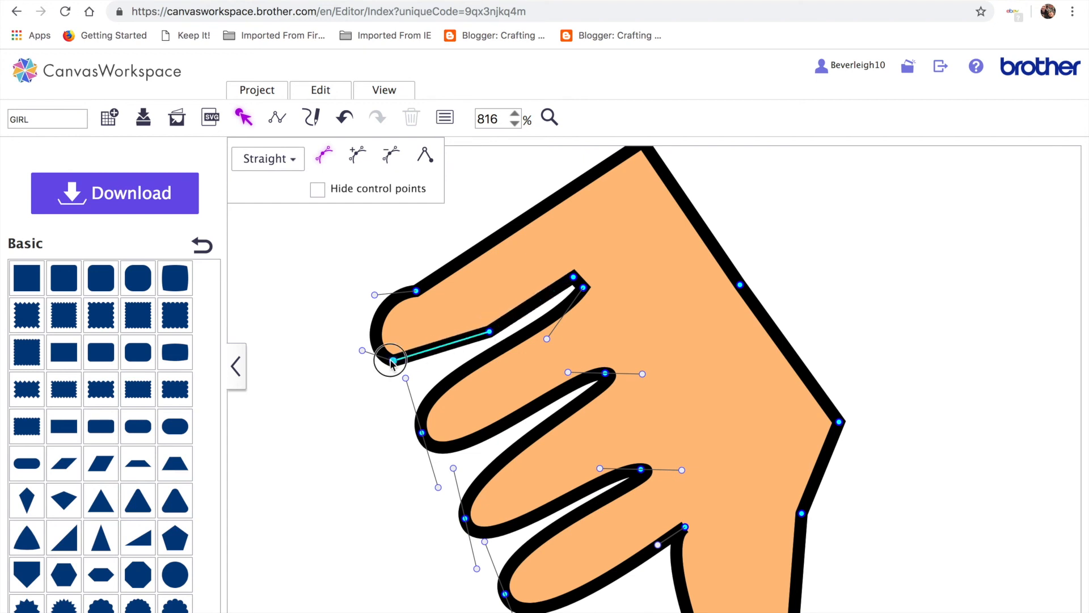
click(296, 161)
click(280, 216)
drag(397, 367, 402, 376)
click(767, 275)
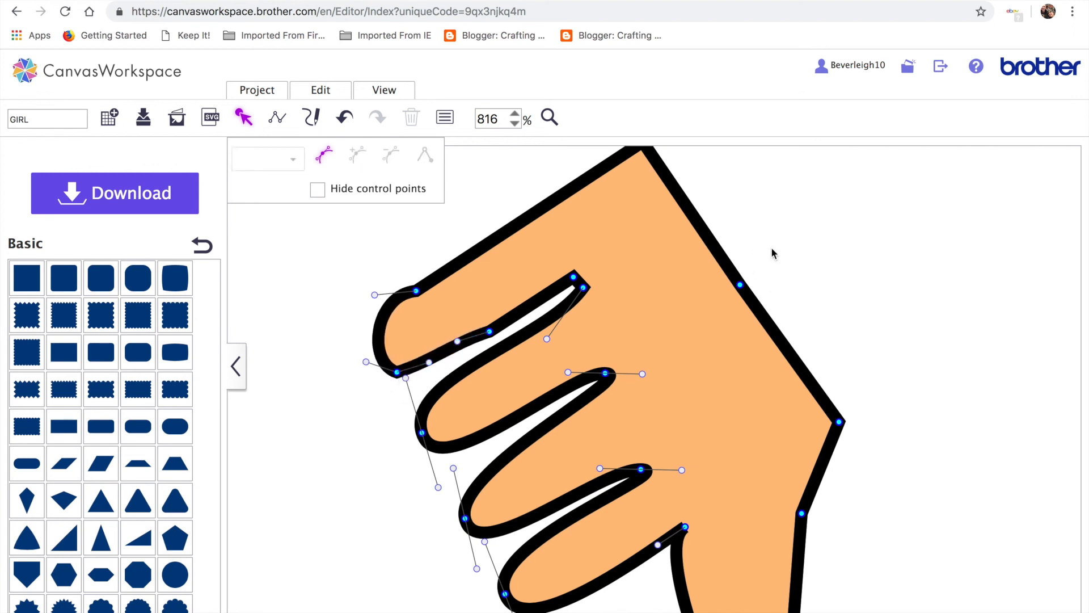
click(459, 340)
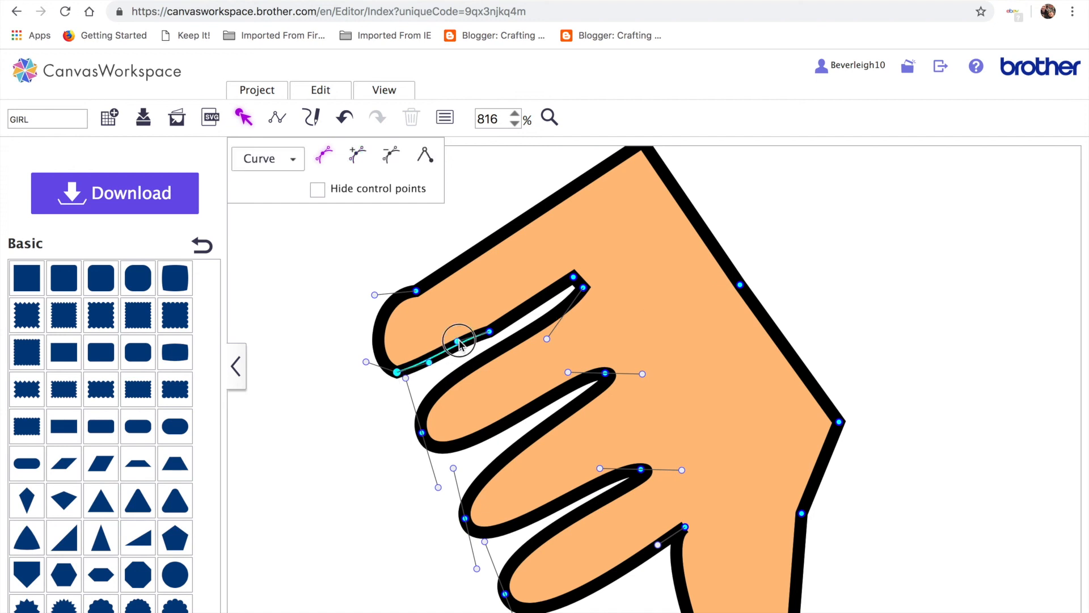
drag(460, 343, 459, 354)
double_click(956, 185)
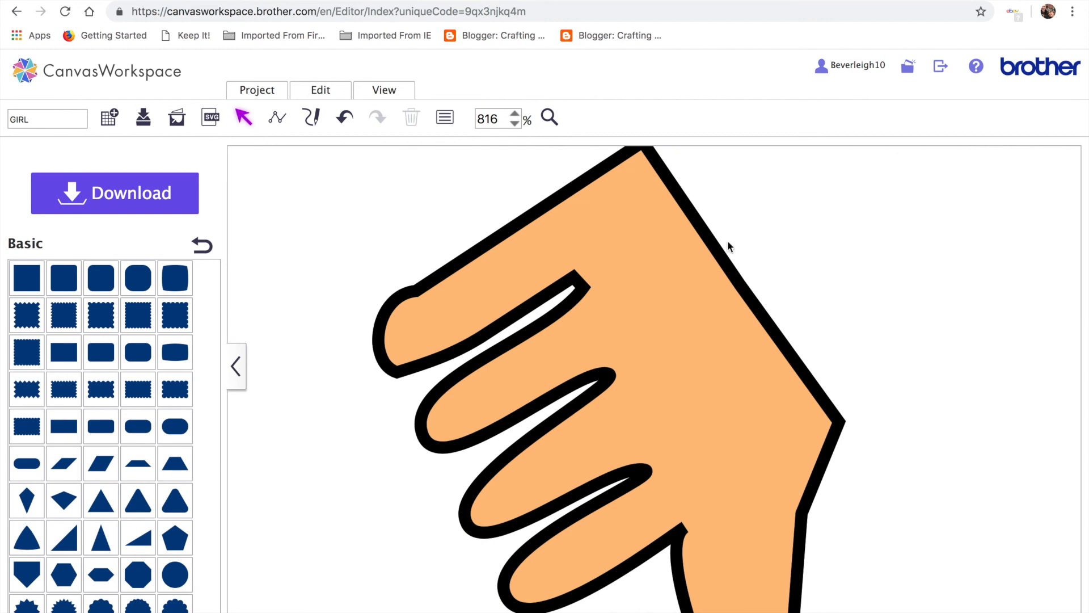
Duplicate the edited hand, place the copy beside the dress's lower right edge, and delete the body's old right-side hand
click(387, 91)
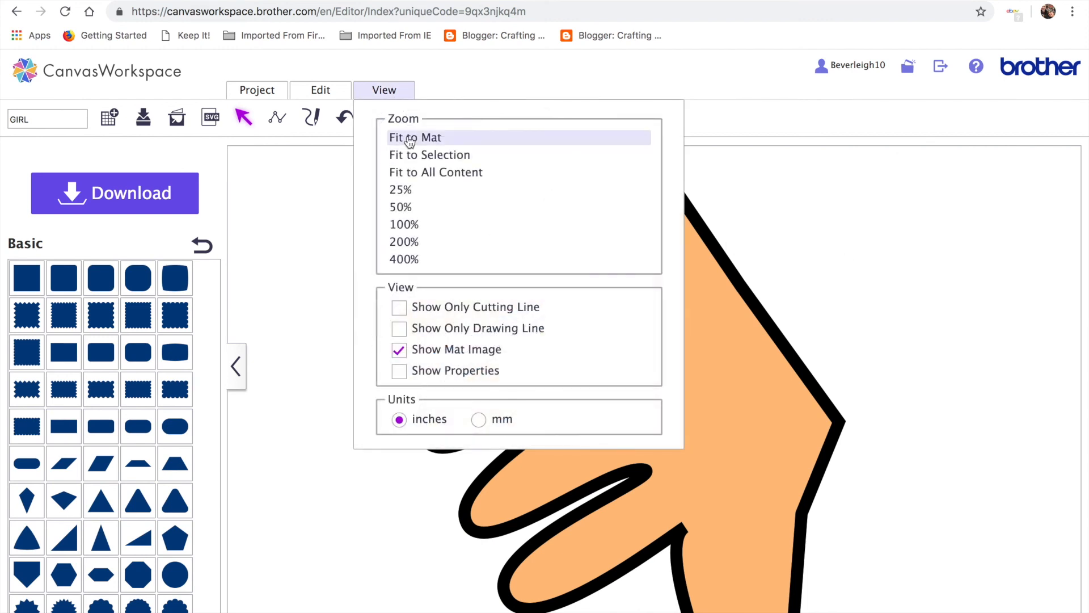
click(401, 138)
click(695, 451)
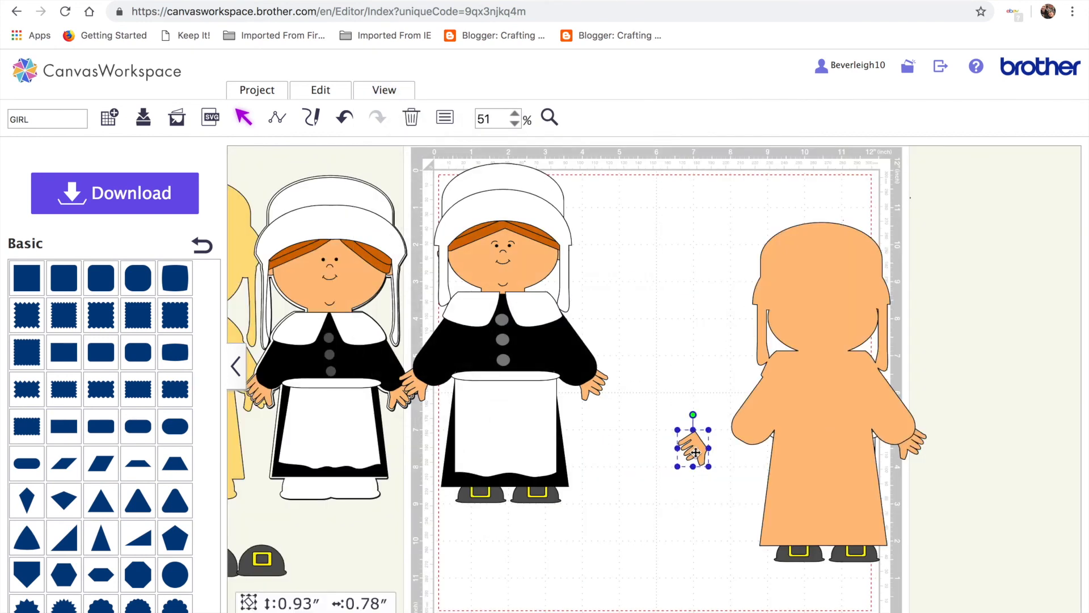
key(ctrl+v)
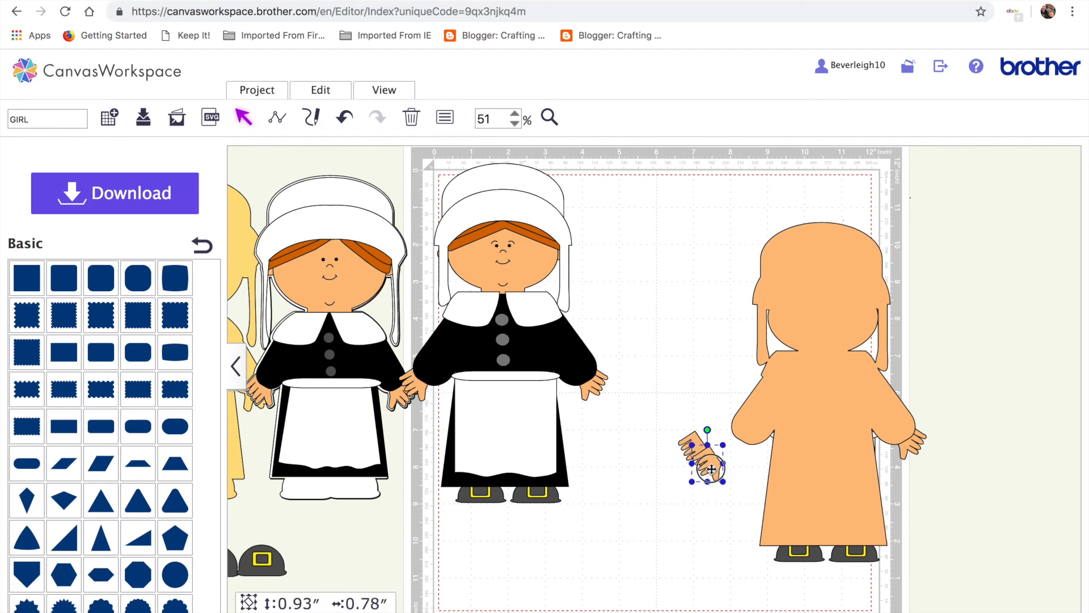
drag(713, 469, 934, 506)
click(918, 448)
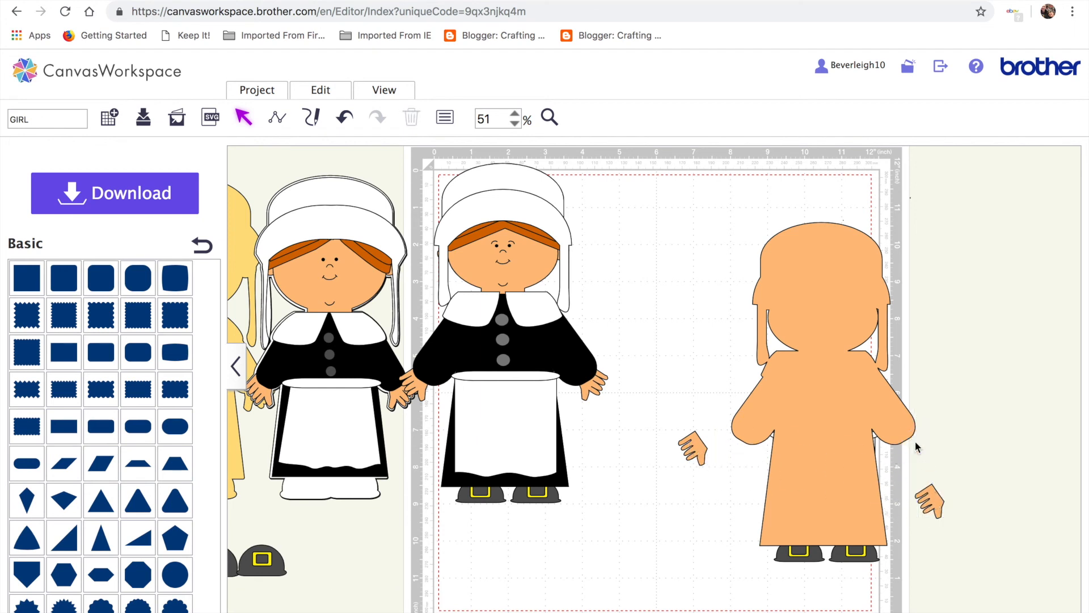
Position the edited hand at the end of the left-side sleeve and unify it with the merged body shape
drag(695, 442, 732, 435)
shift+click(776, 421)
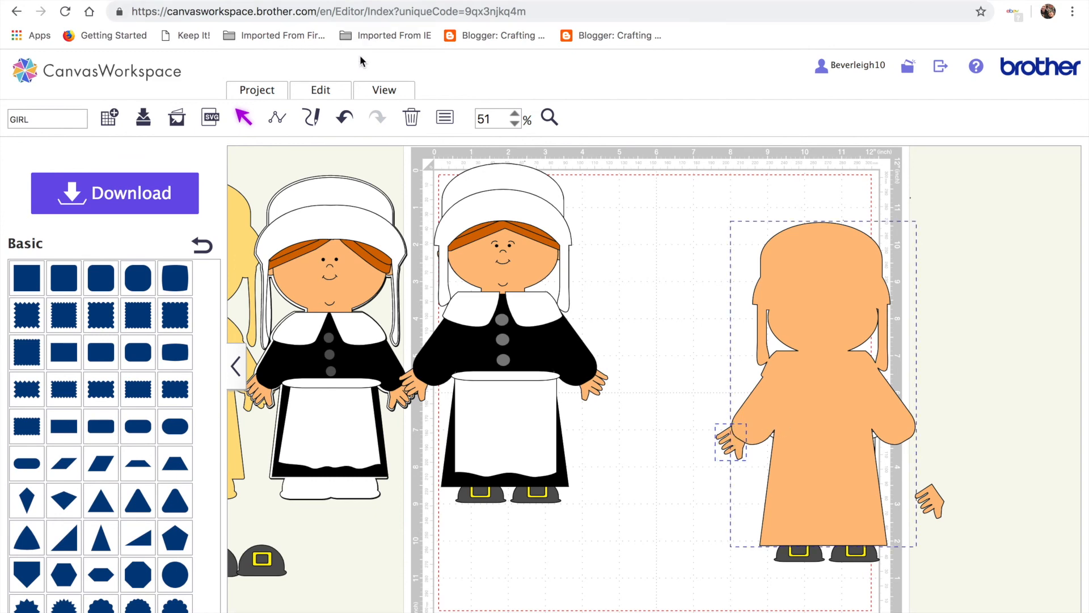
click(329, 91)
click(338, 384)
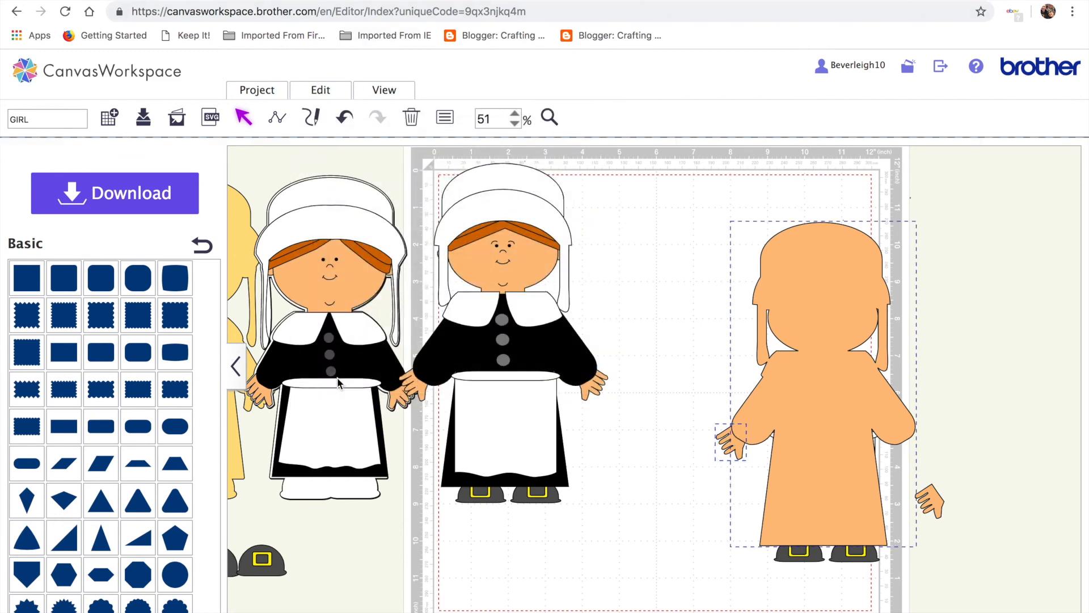
Flip the duplicate hand horizontally and position it at the end of the body's right-side sleeve
click(930, 500)
click(333, 89)
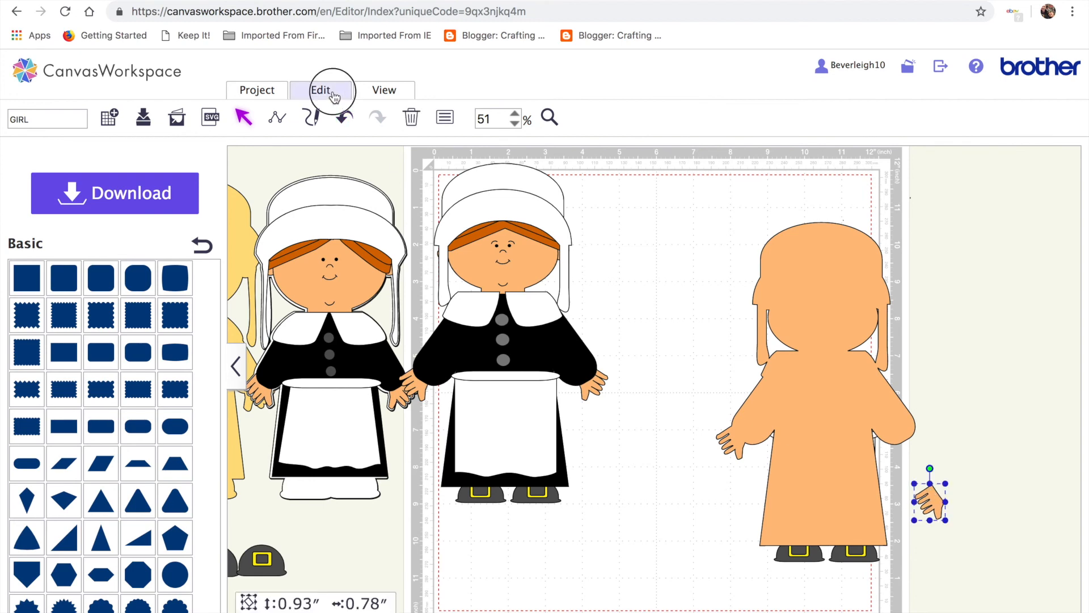
click(377, 317)
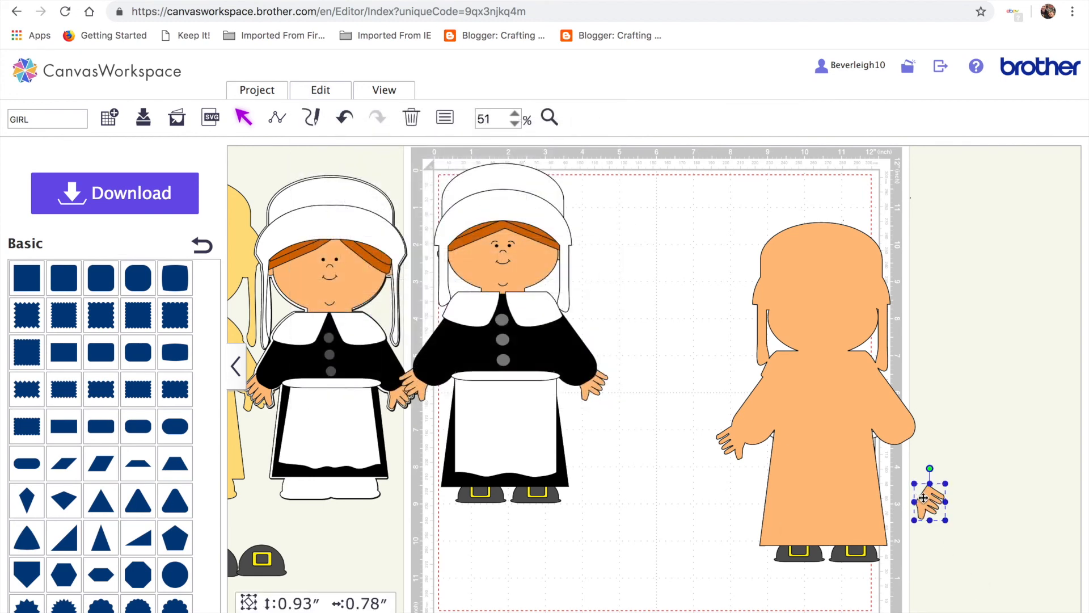
drag(934, 507, 920, 450)
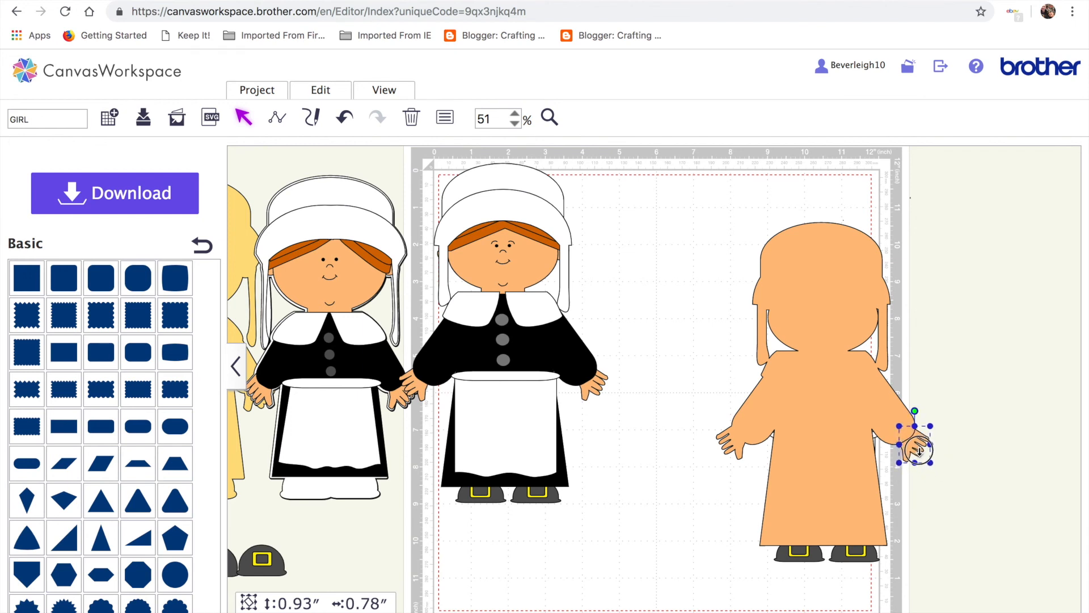
Unify the flipped right-side hand with the merged body shape
click(885, 409)
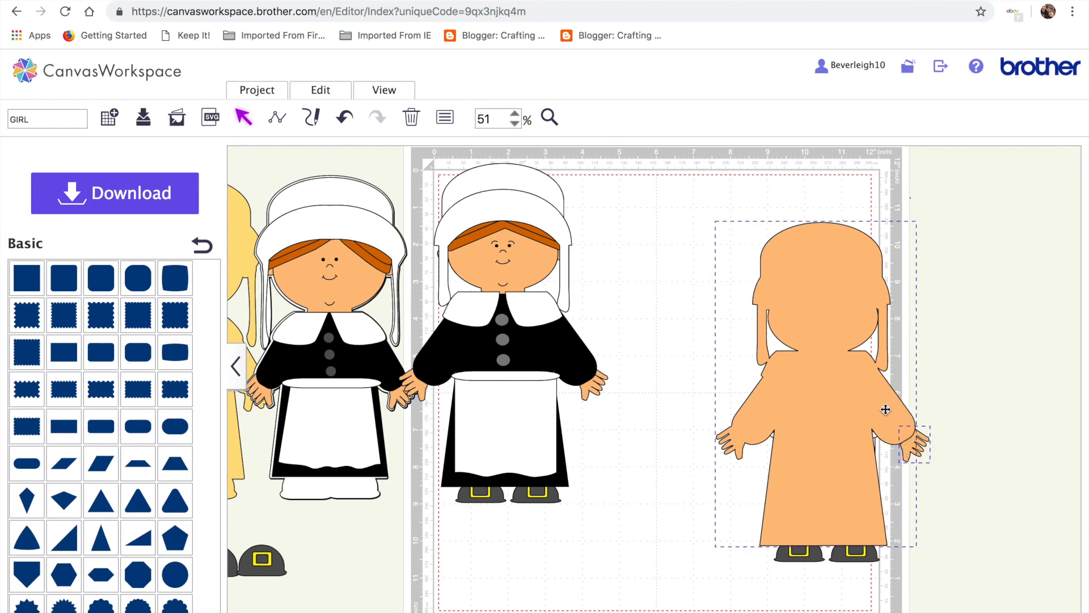
click(320, 90)
click(341, 376)
drag(829, 415, 957, 382)
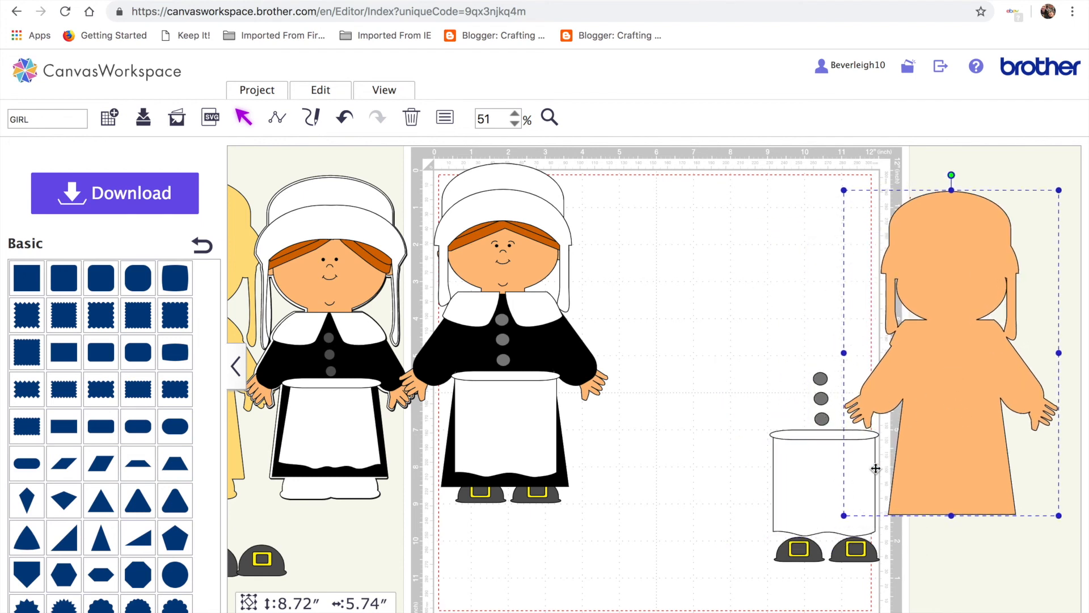
click(346, 122)
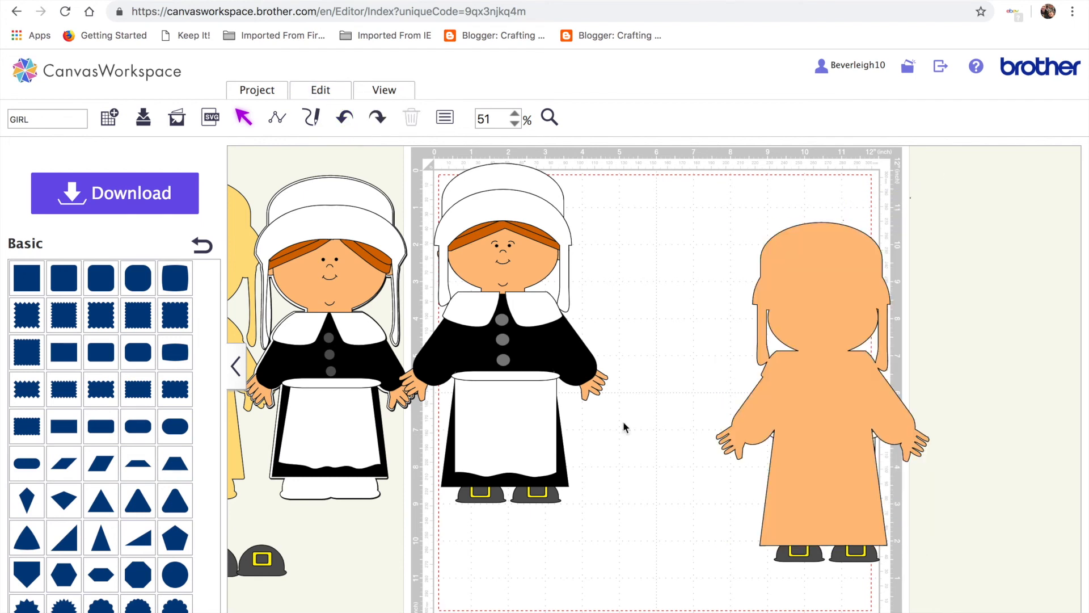
Unify the pair of buckled shoes with the merged body shape to complete the silhouette
click(817, 554)
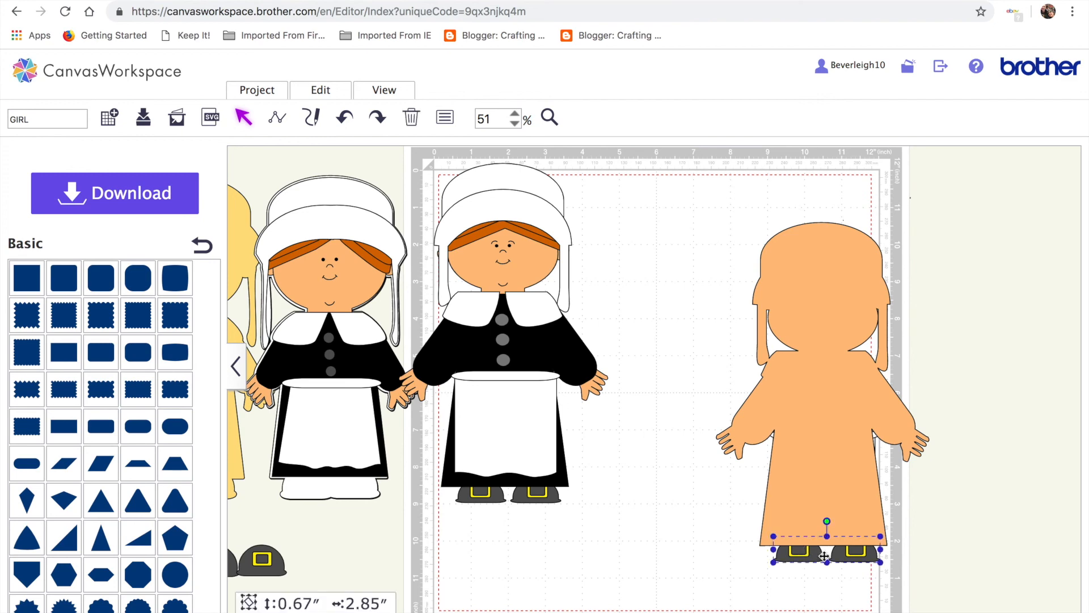
shift+click(829, 501)
click(321, 90)
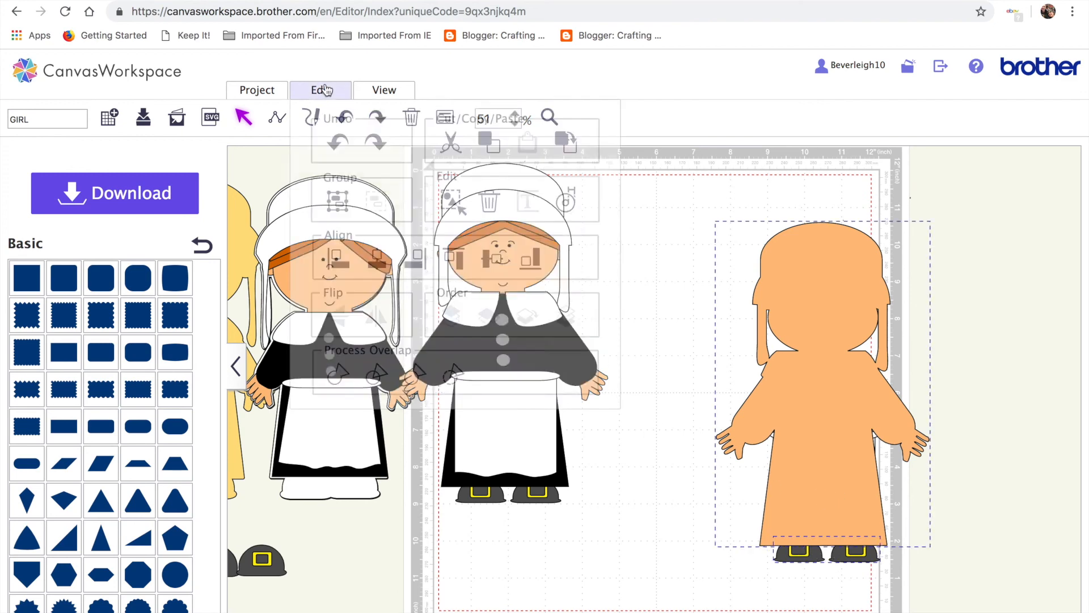
click(337, 375)
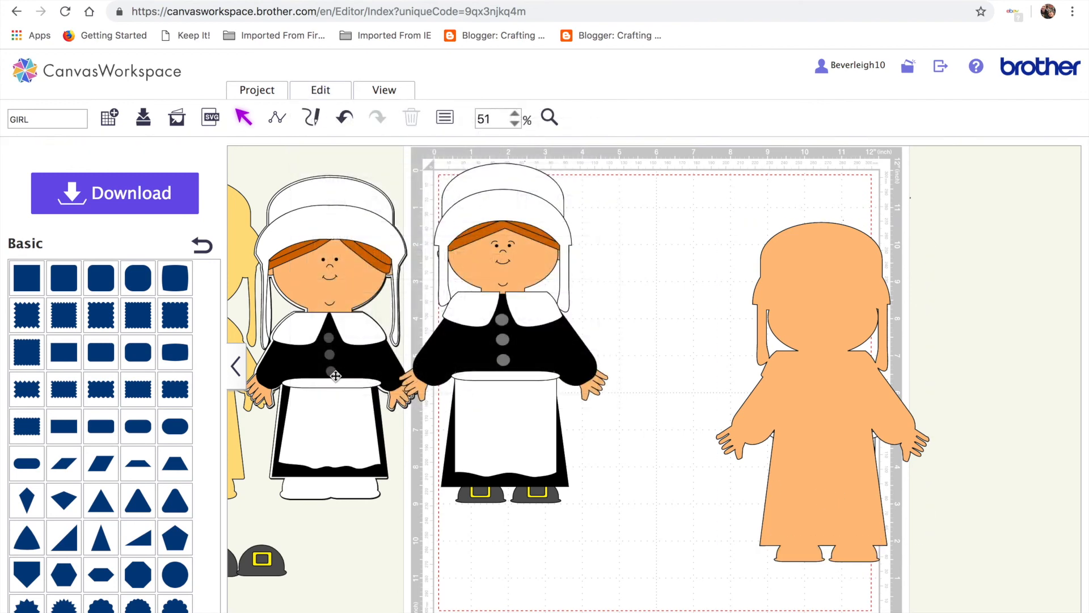
Delete the leftover apron and buttons from behind the merged silhouette and place the silhouette on the mat beside the dressed figure
drag(803, 366, 560, 482)
drag(737, 322, 906, 571)
key(Delete)
click(754, 455)
drag(754, 454, 744, 346)
Create an outward offset shape around the merged silhouette
click(321, 90)
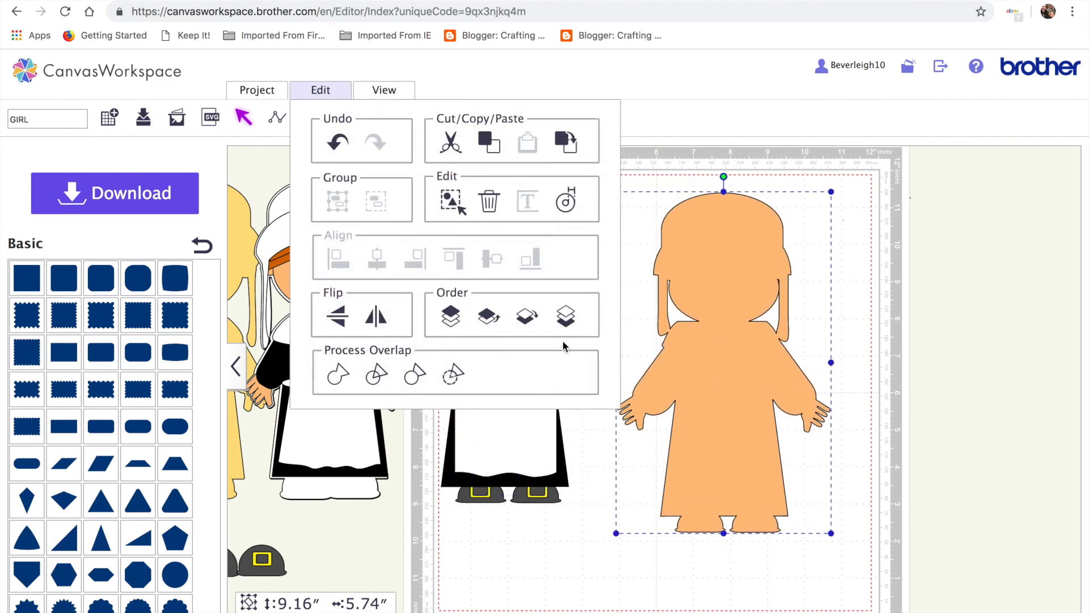
click(561, 189)
drag(368, 243, 352, 243)
click(660, 495)
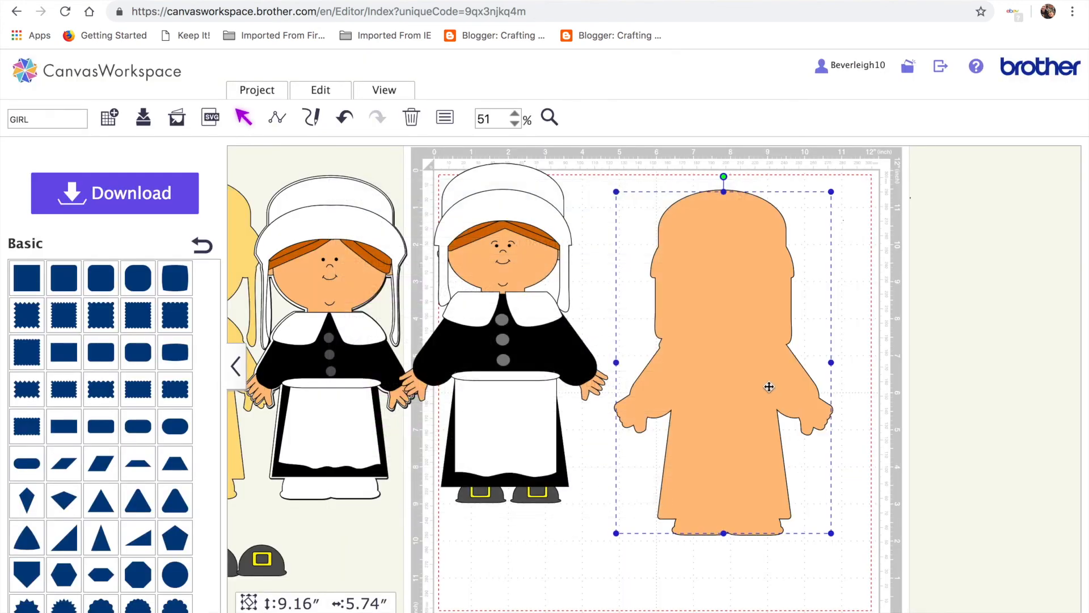
Place the offset silhouette over the dressed figure on the mat, send it to the back and nudge it up and slightly right
drag(769, 387, 517, 363)
click(334, 90)
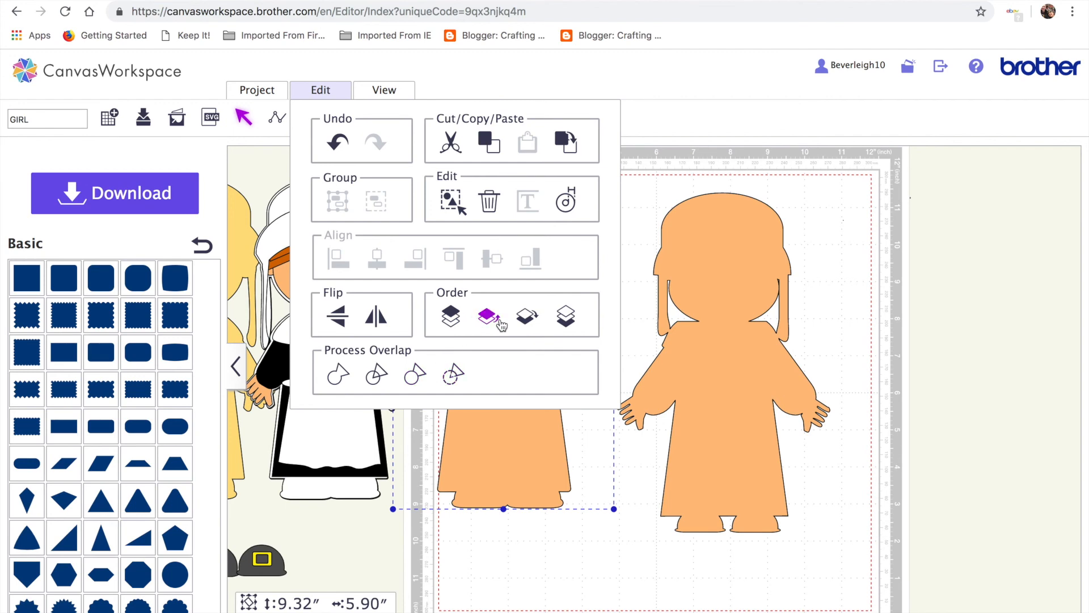
click(574, 319)
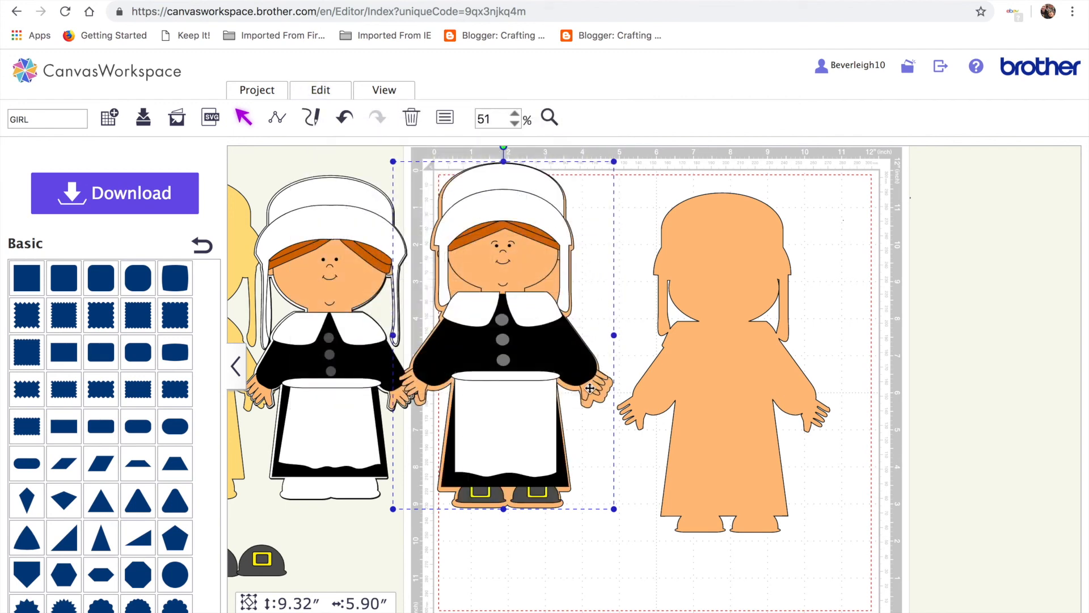
key(Up)
key(Up)
key(Up)
key(Up)
key(Up)
key(Right)
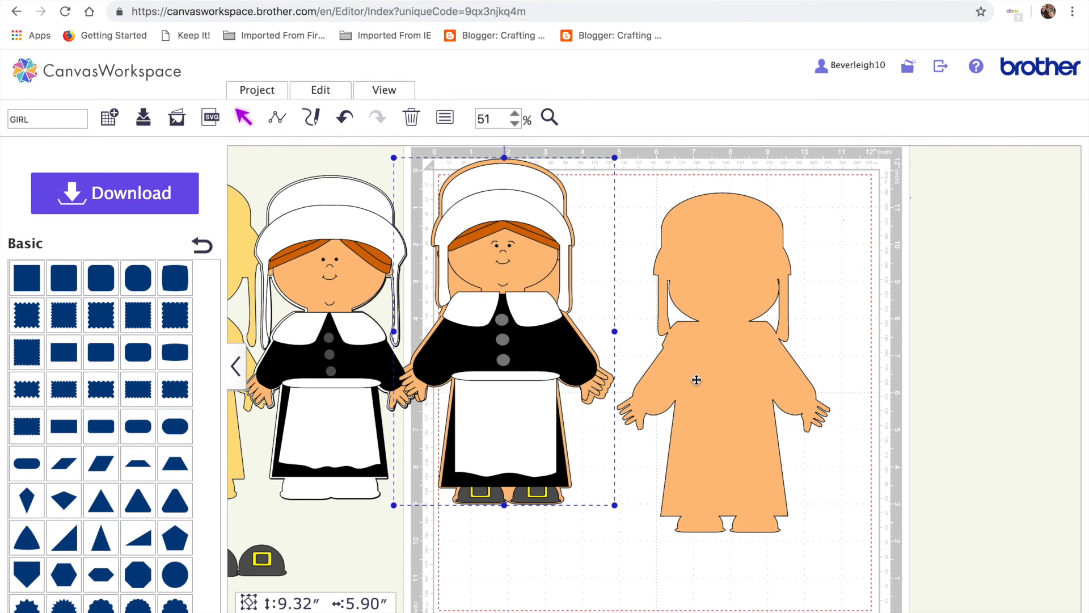
Delete the original merged silhouette and place a duplicate of the offset silhouette in the free area beside the dressed figure
click(761, 340)
key(Delete)
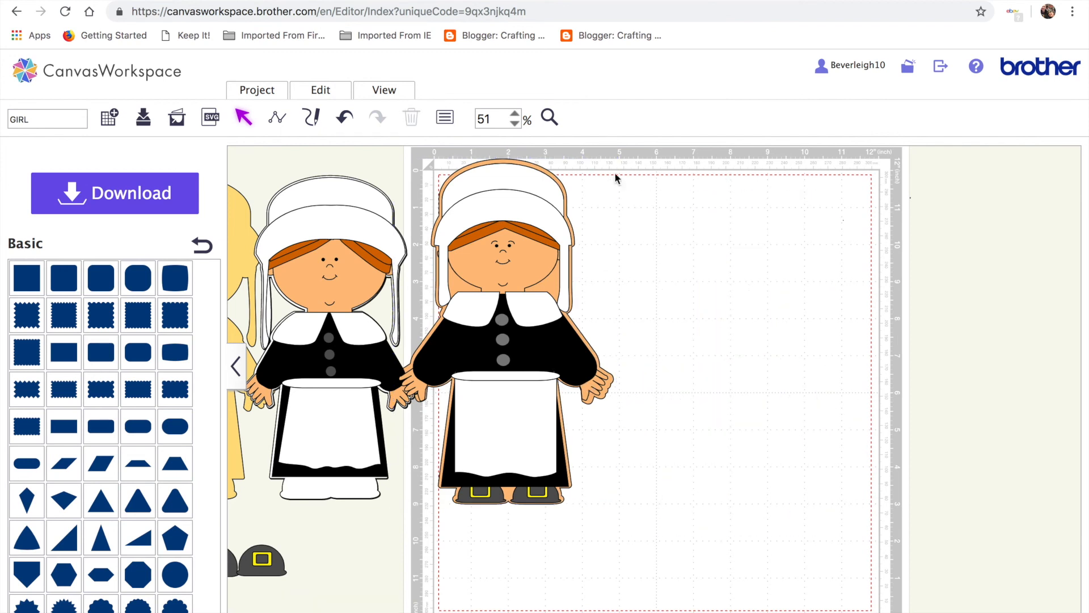
click(562, 201)
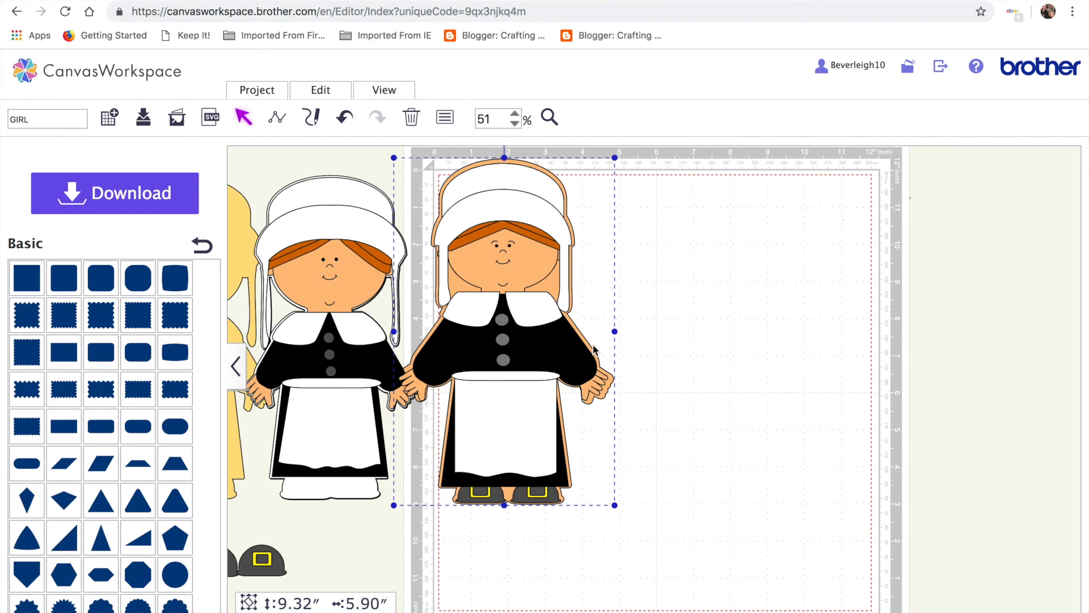
key(super+v)
drag(539, 322, 797, 336)
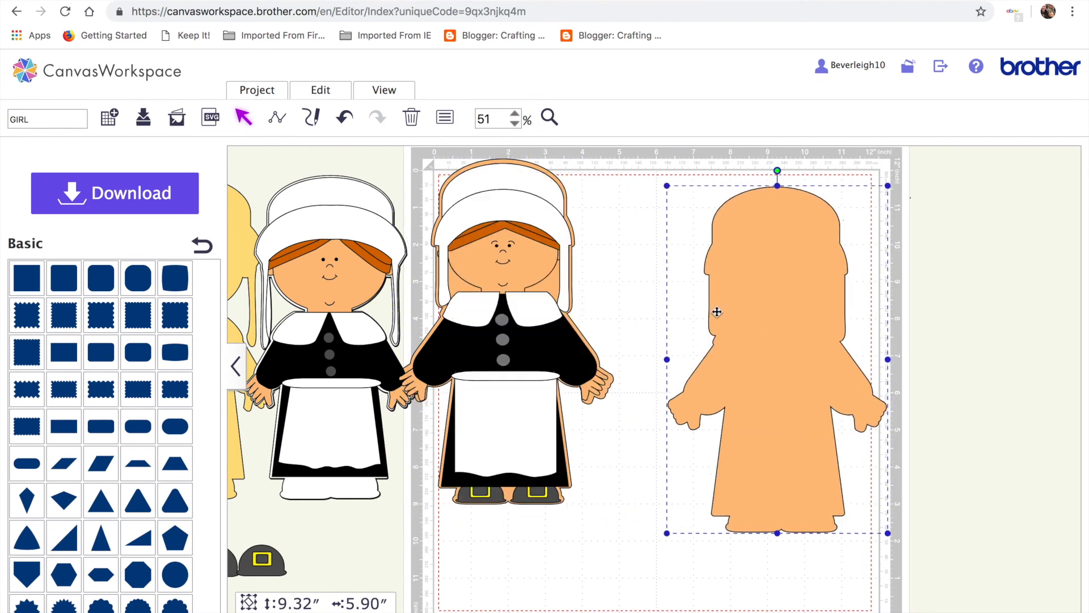
Duplicate the offset silhouette again, flip the copy horizontally and place it beside the first with their hands overlapping
key(super+v)
click(321, 89)
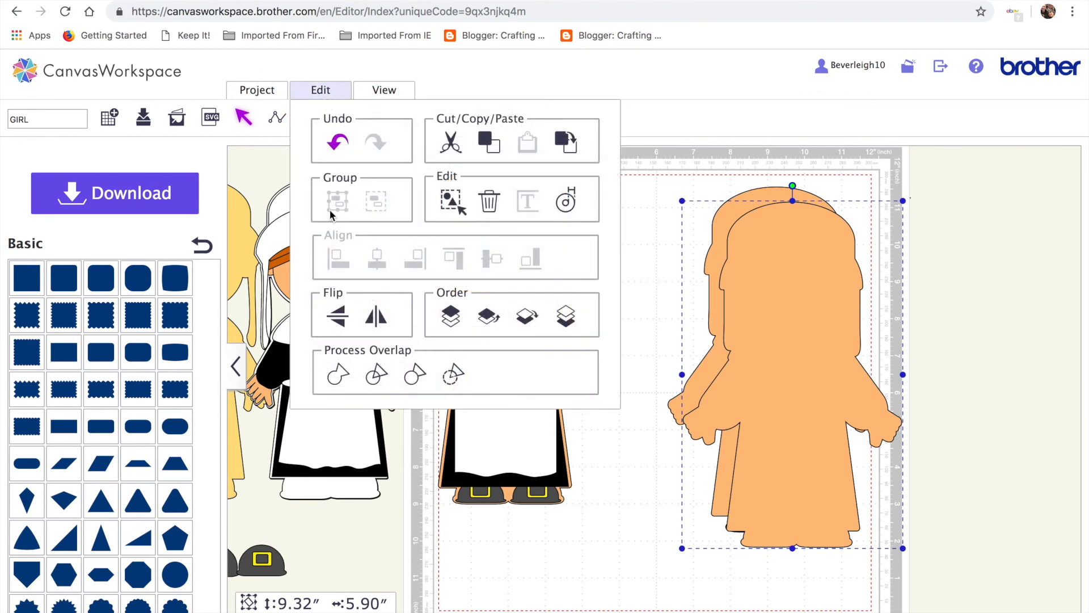
click(376, 317)
drag(797, 397, 919, 381)
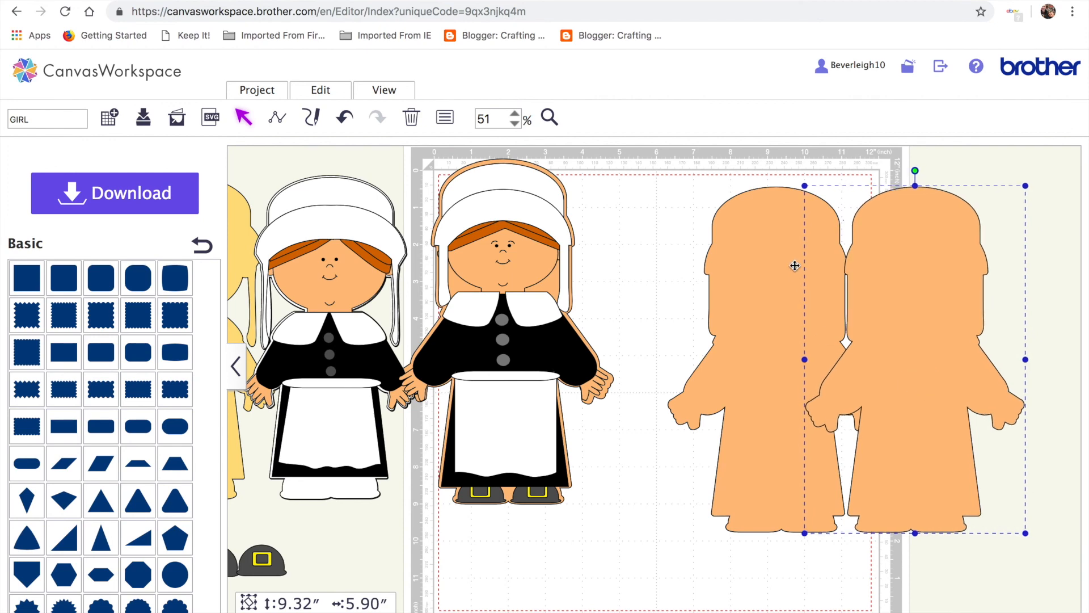
Top-align the two overlapping silhouettes, unify them into one card base and shift it closer to the dressed figure
drag(731, 191, 938, 434)
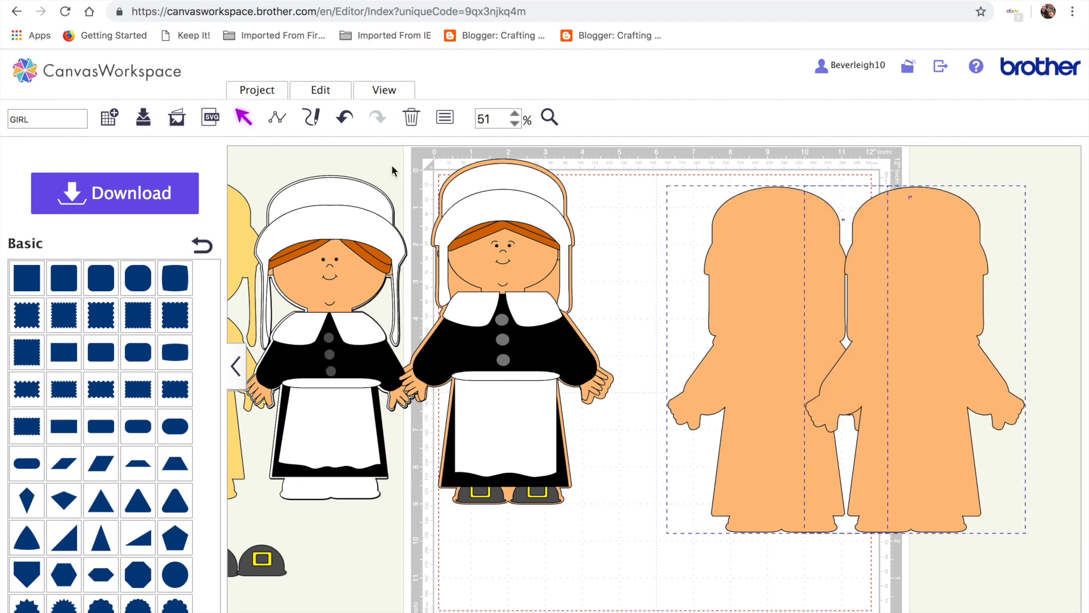
click(319, 90)
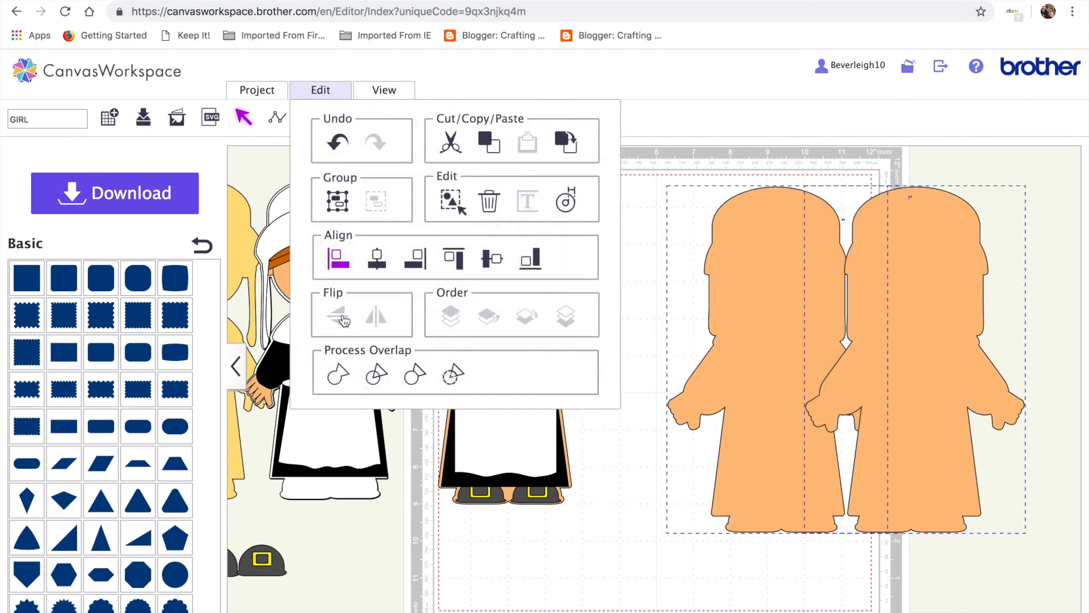
click(456, 259)
click(319, 90)
click(334, 372)
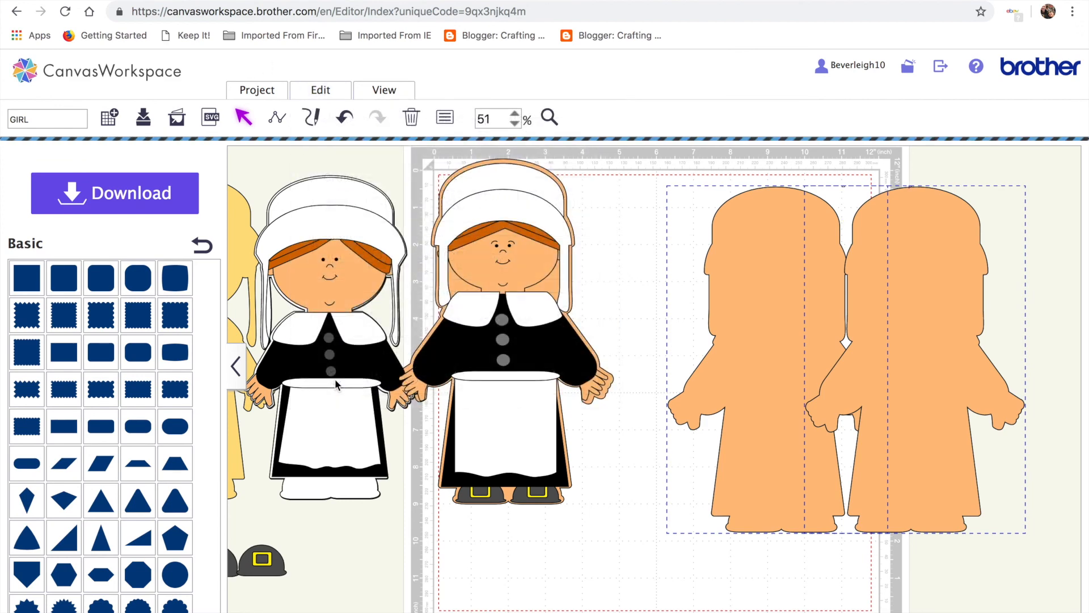
drag(848, 377, 775, 377)
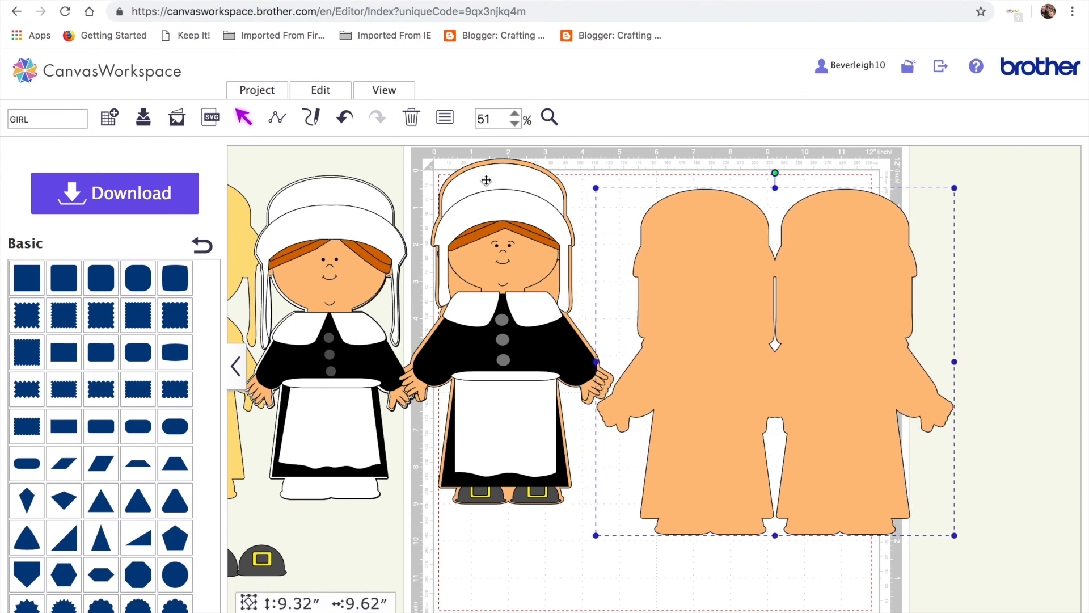
Fill the offset silhouette behind the dressed figure with white
click(493, 163)
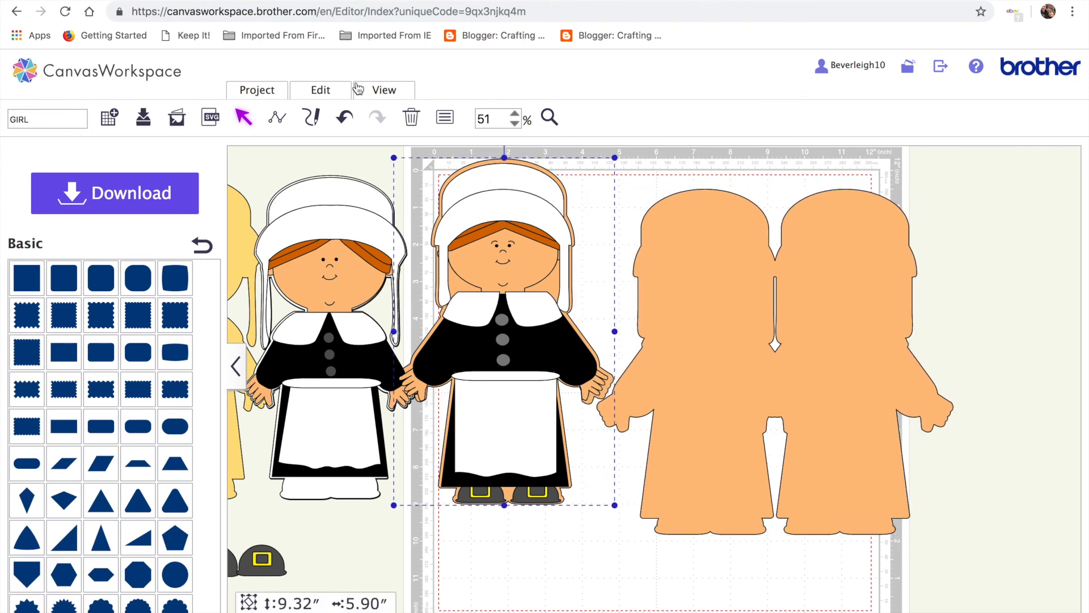
click(444, 117)
click(356, 312)
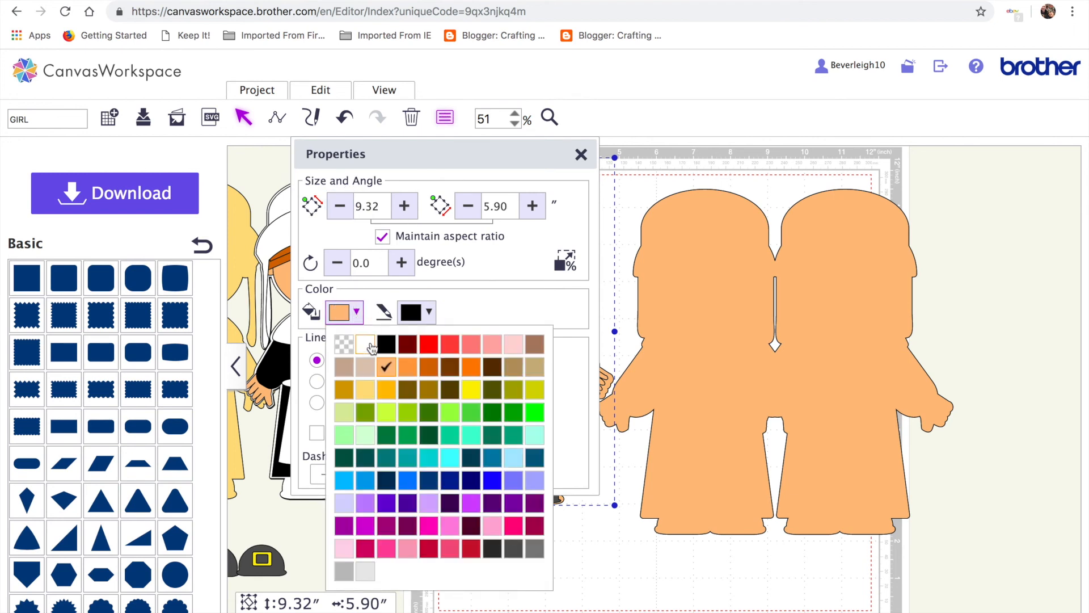
click(367, 345)
click(529, 537)
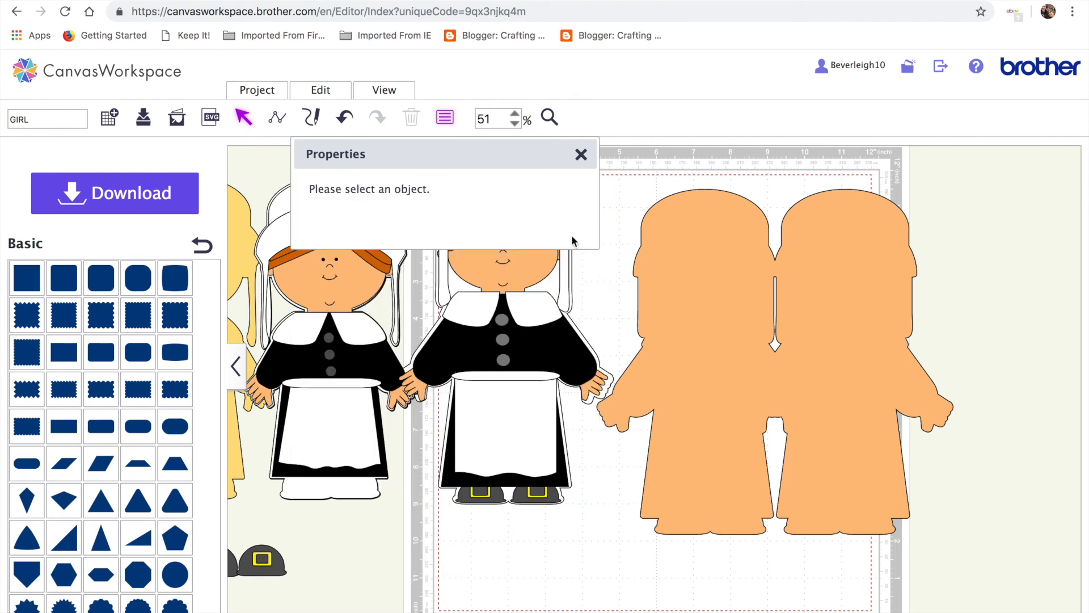
click(582, 155)
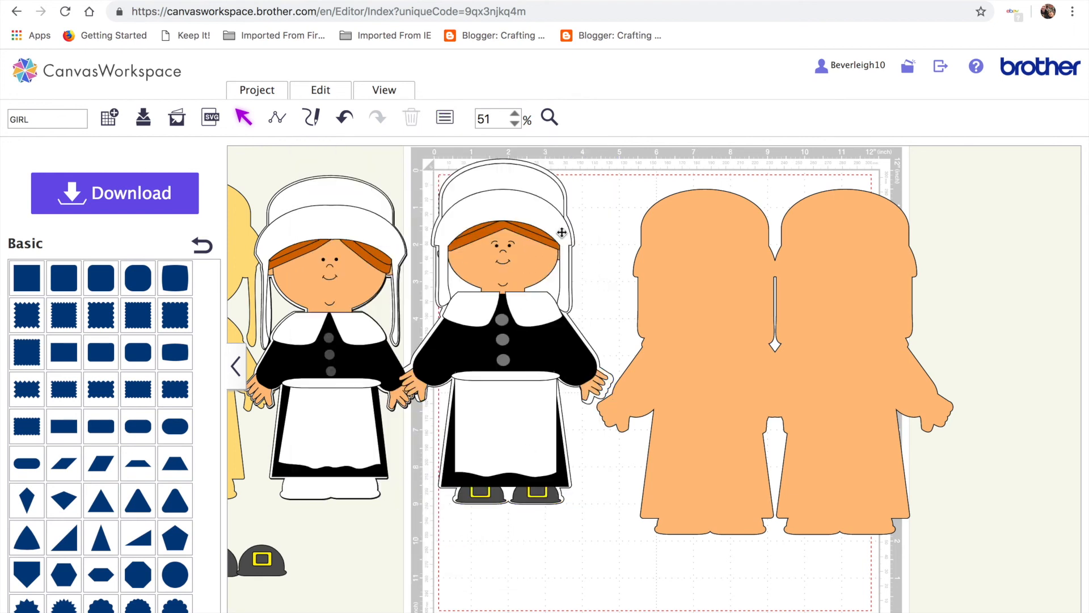
Nudge the white backing silhouette slightly down and left to center it behind the dressed figure
click(549, 174)
key(Down)
key(Down)
key(Right)
key(Left)
key(Left)
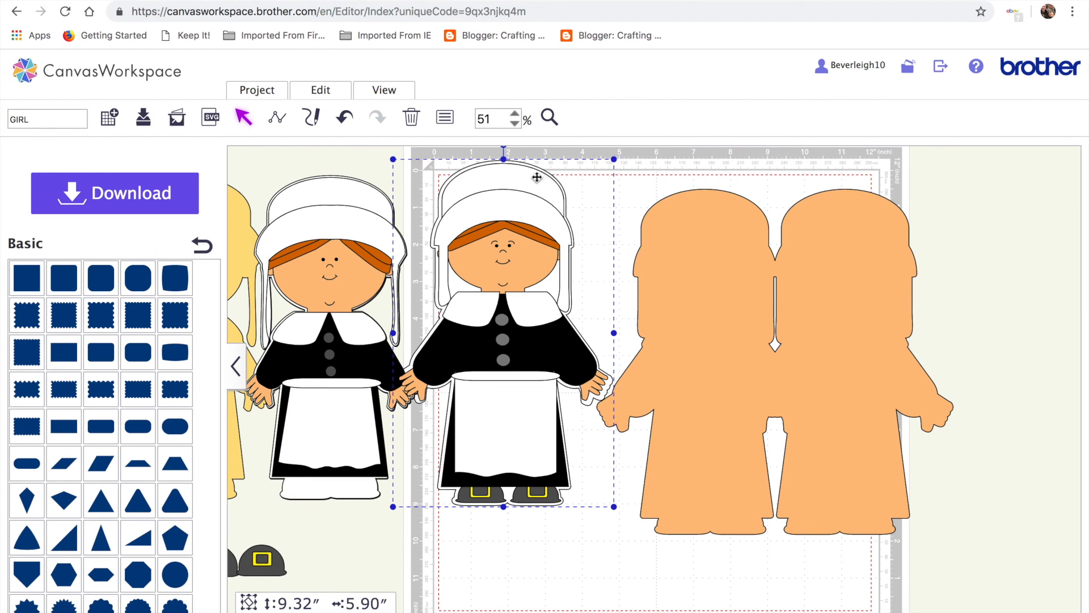
Group the dressed figure's selected parts with the white backing silhouette and move the group lower on the mat
click(588, 592)
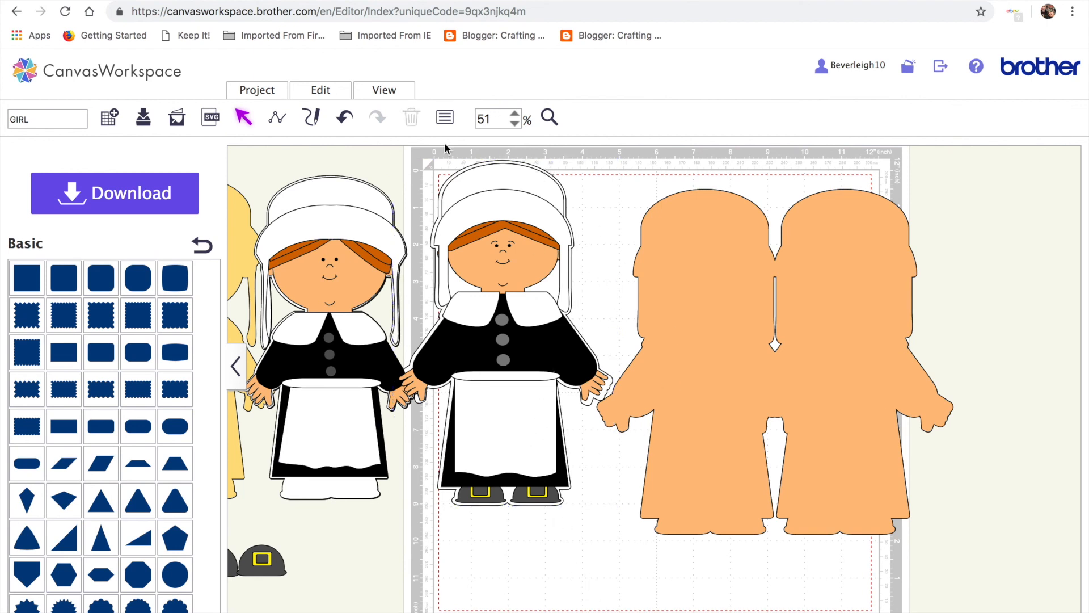
click(493, 218)
drag(594, 548, 480, 226)
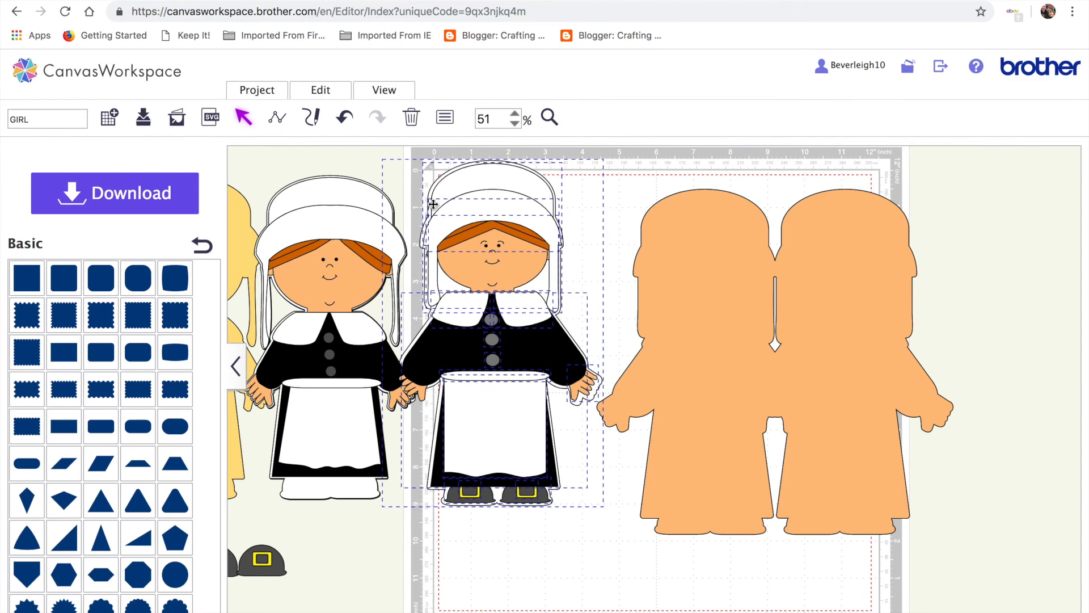
click(334, 93)
click(337, 201)
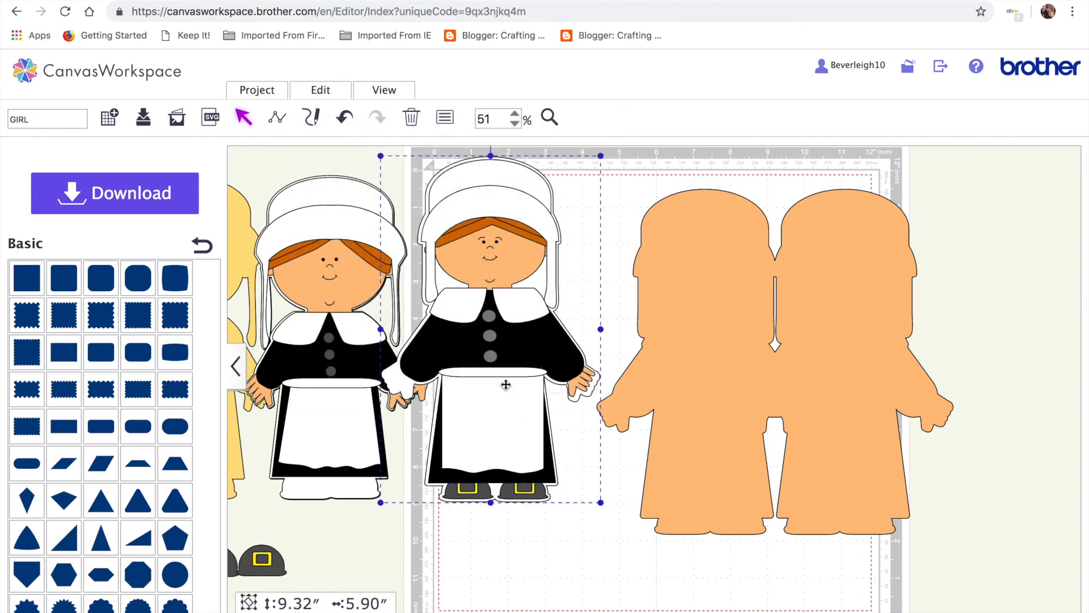
drag(493, 172, 429, 174)
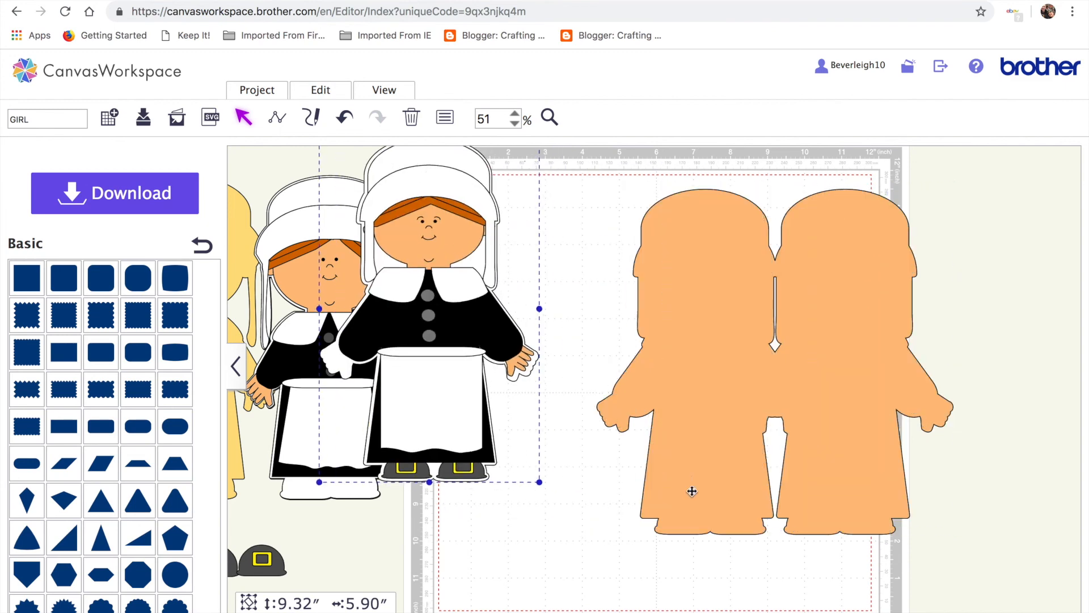
drag(405, 380, 512, 458)
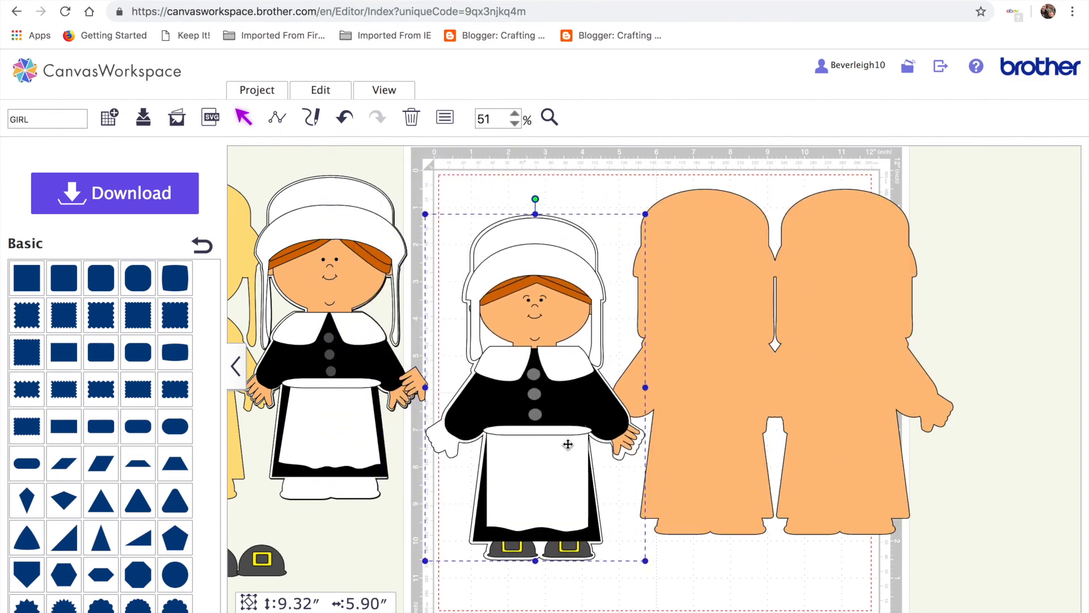